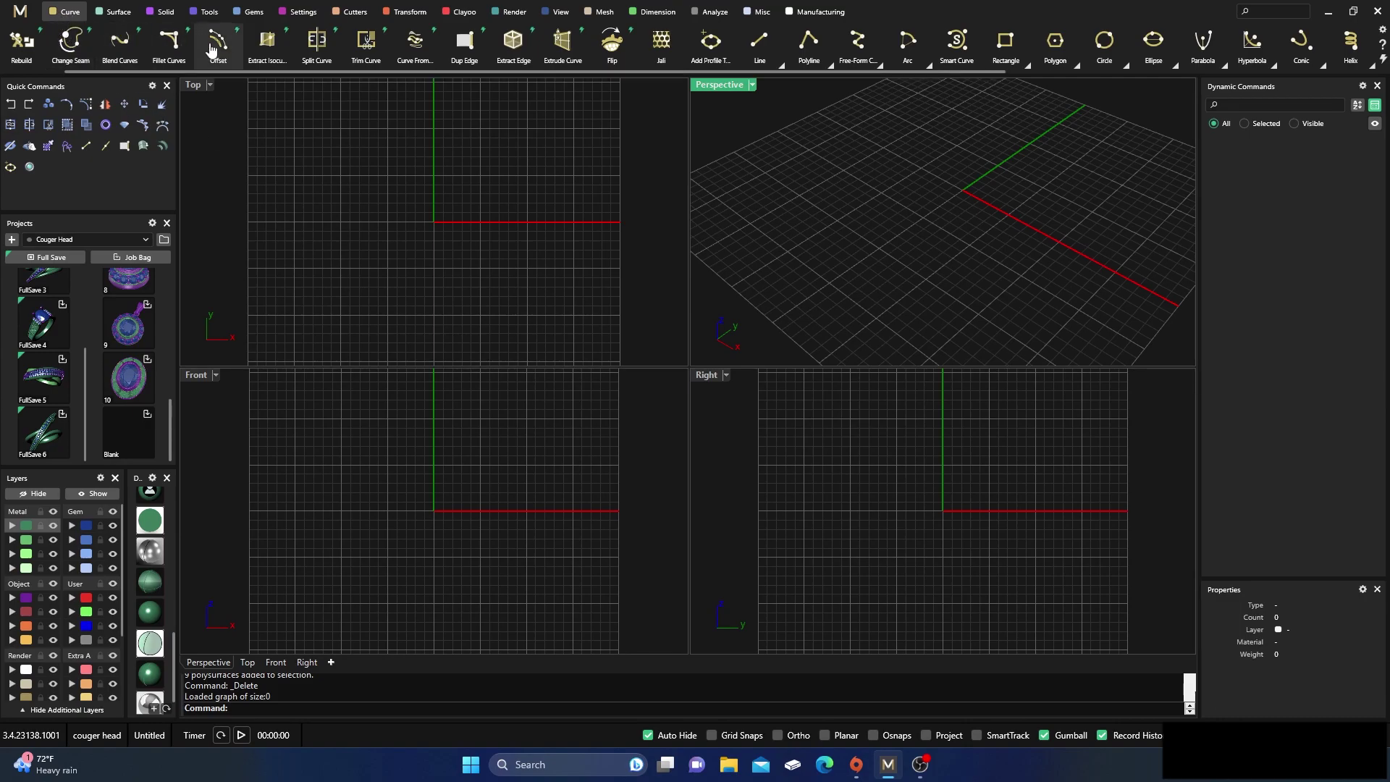
- Draw a six-pointed star curve centred at 0,0,0 in the top view, on the Creation layer
{"action": "scroll", "coordinate": [442, 43], "scroll_direction": "left", "scroll_amount": 2}
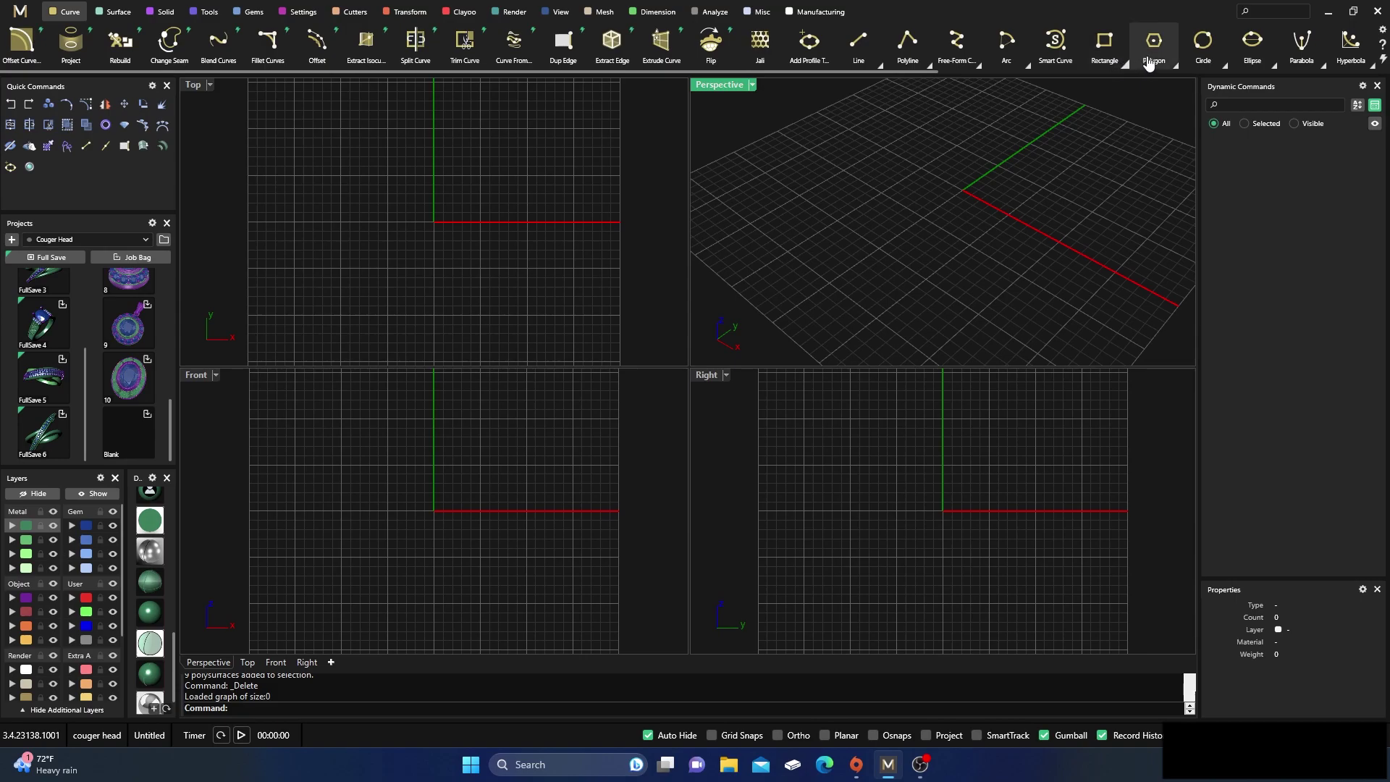
{"action": "left_click", "coordinate": [1173, 65]}
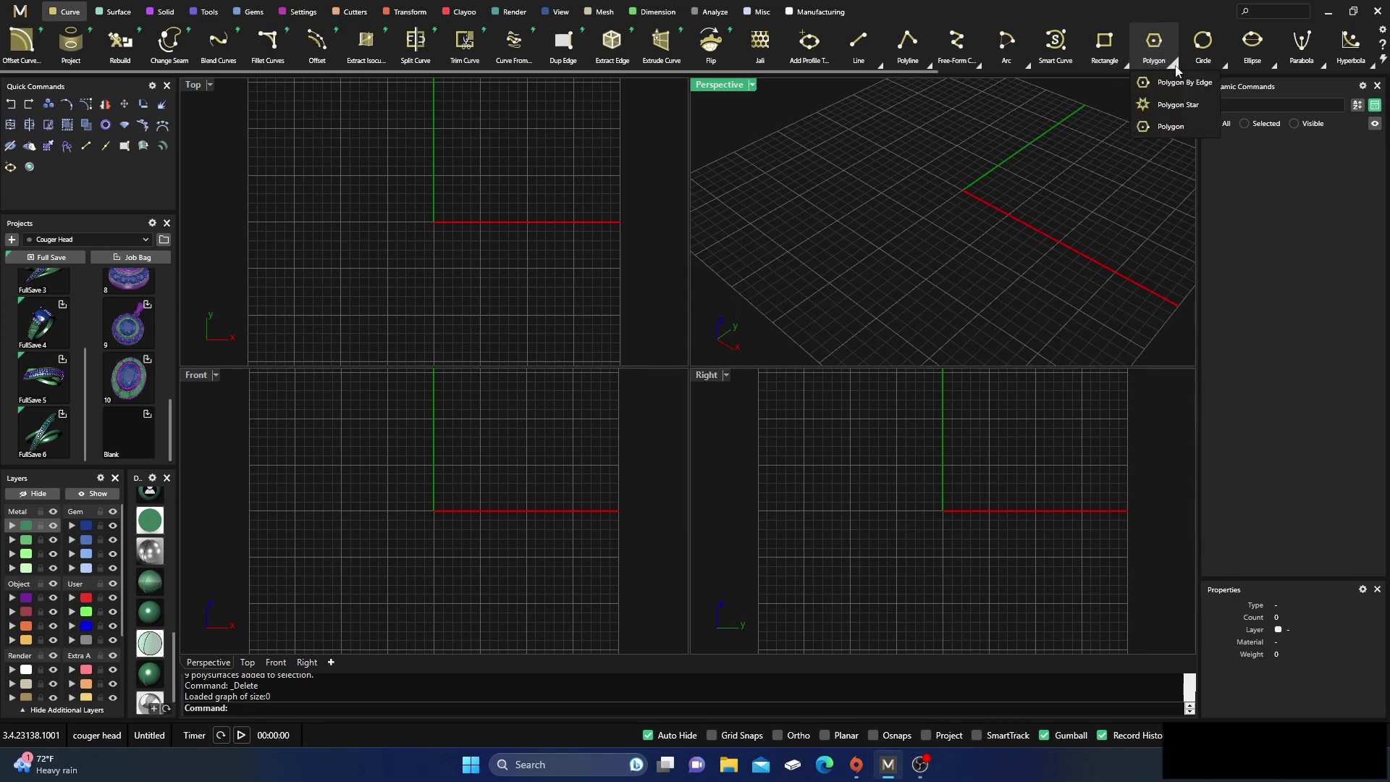
{"action": "left_click", "coordinate": [1137, 100]}
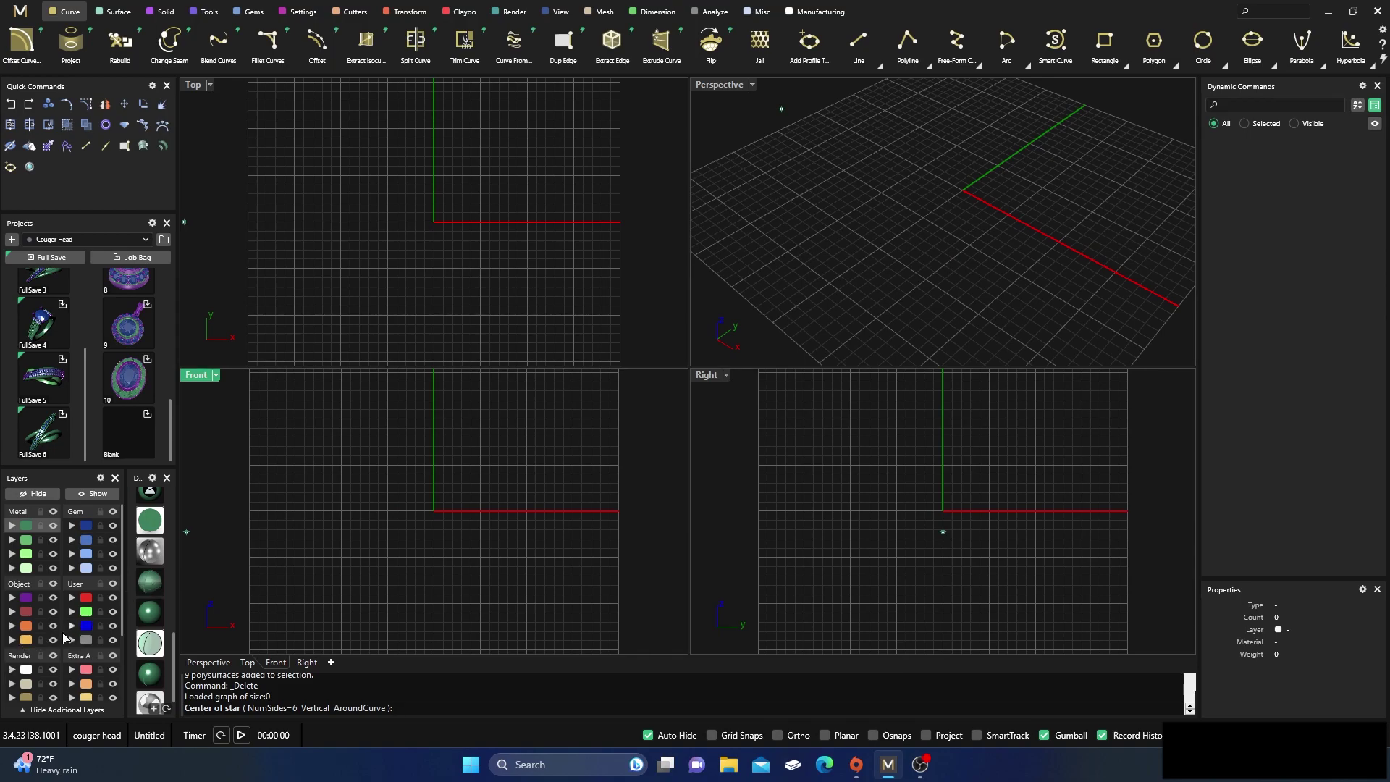
{"action": "left_click", "coordinate": [22, 642]}
{"action": "type", "text": "0,0,0"}
{"action": "key", "text": "Return"}
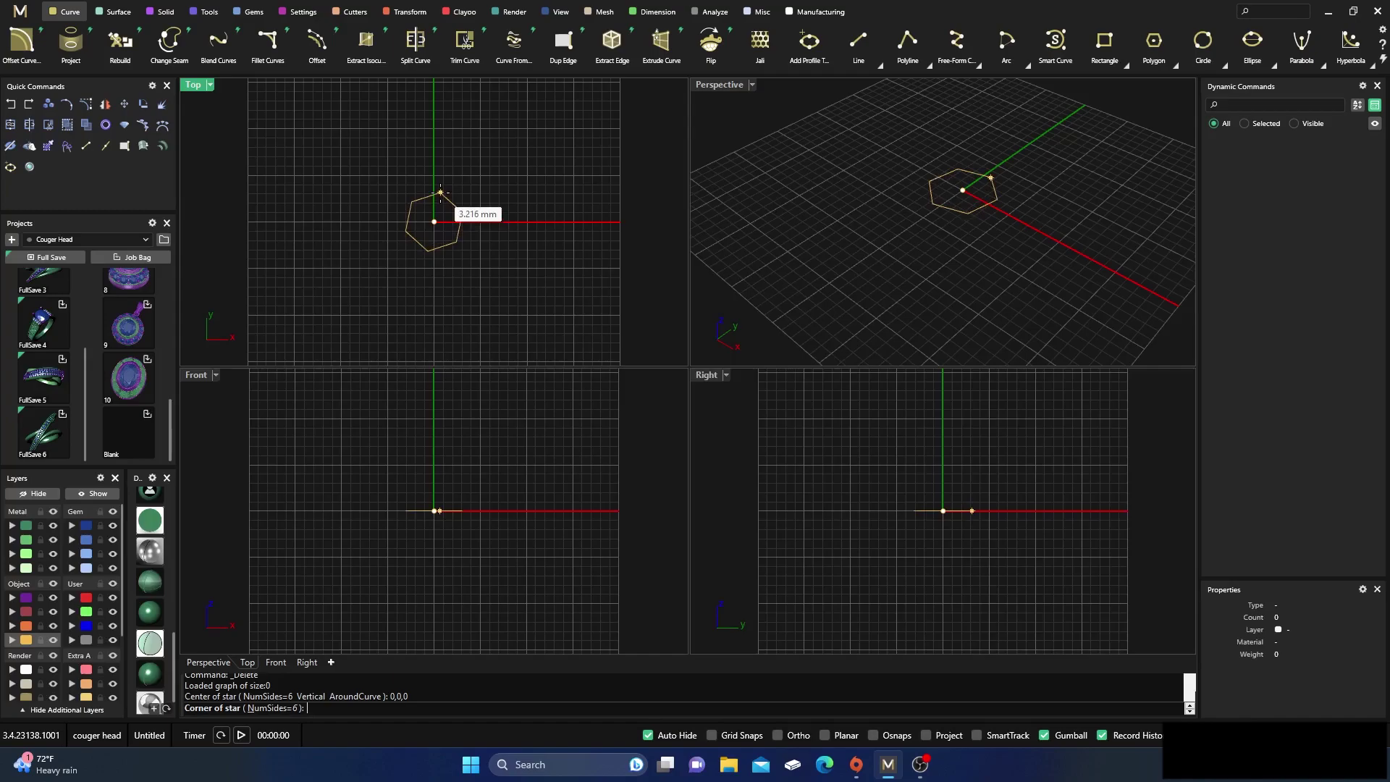
{"action": "left_click", "coordinate": [437, 170]}
{"action": "left_click", "coordinate": [446, 195]}
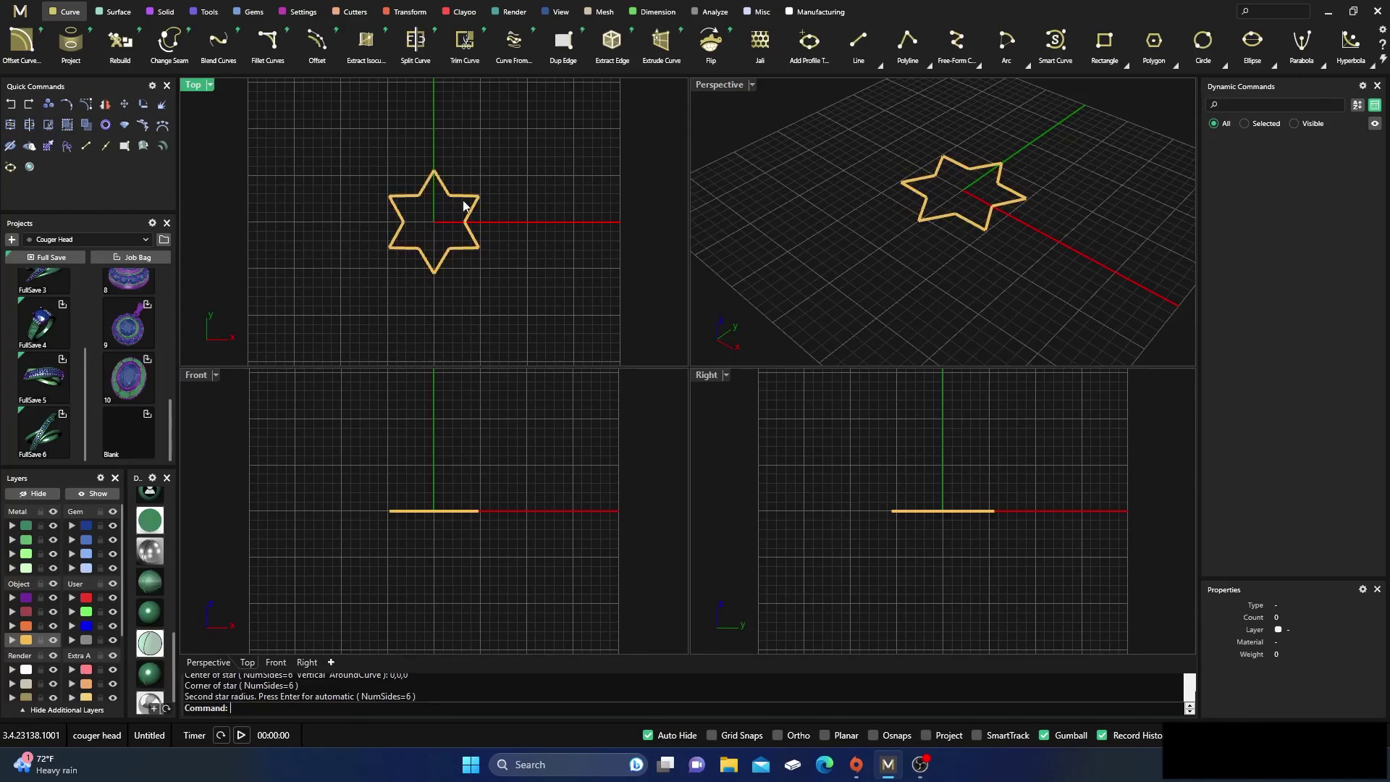
- Draw a vertical line about 1.8 mm tall from the star's centre at the origin, using the front view
{"action": "left_click", "coordinate": [858, 42]}
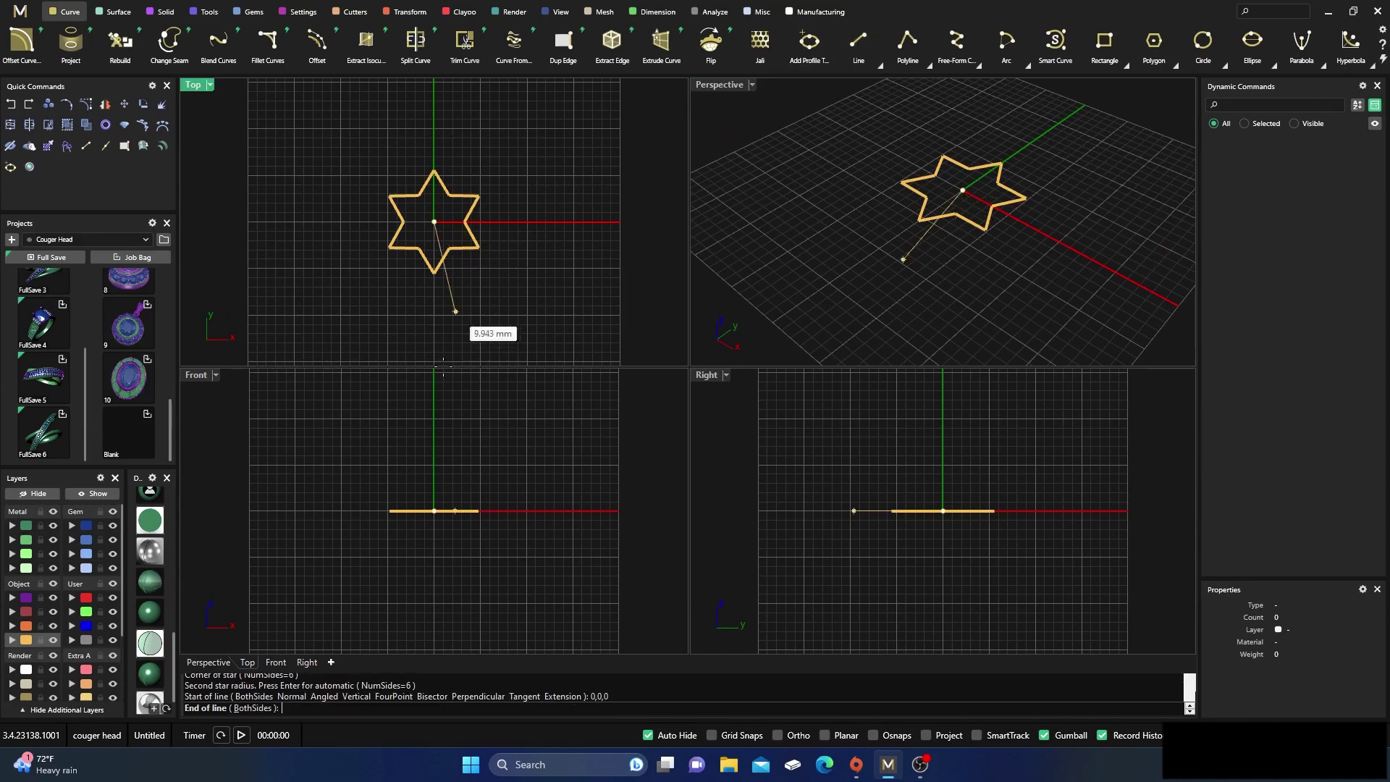
{"action": "left_click", "coordinate": [434, 511]}
{"action": "scroll", "coordinate": [441, 490], "scroll_direction": "up", "scroll_amount": 2}
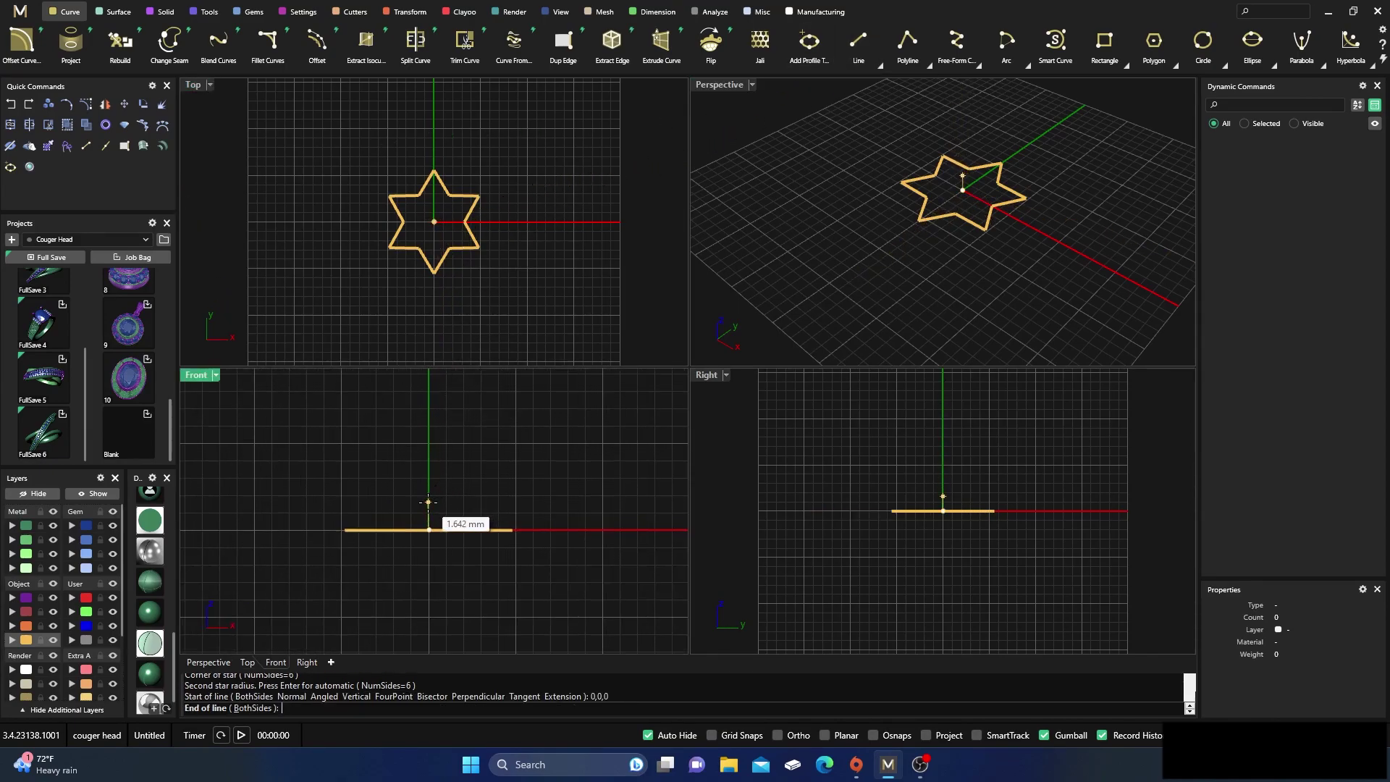
{"action": "left_click", "coordinate": [431, 500]}
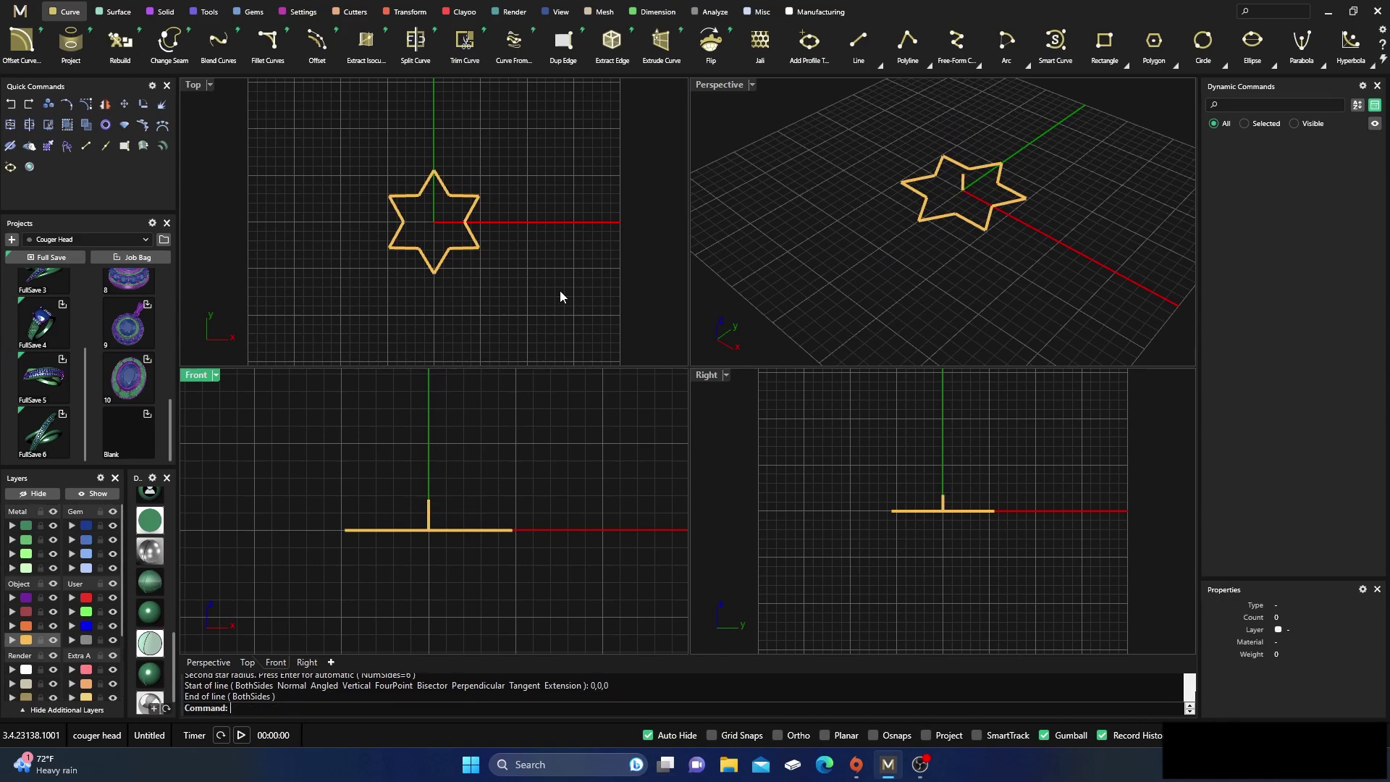
- Enable object snaps and draw an arc from the star's inner corner on the x-axis to the upper end of the vertical line
{"action": "left_click", "coordinate": [1027, 67]}
{"action": "left_click", "coordinate": [1028, 127]}
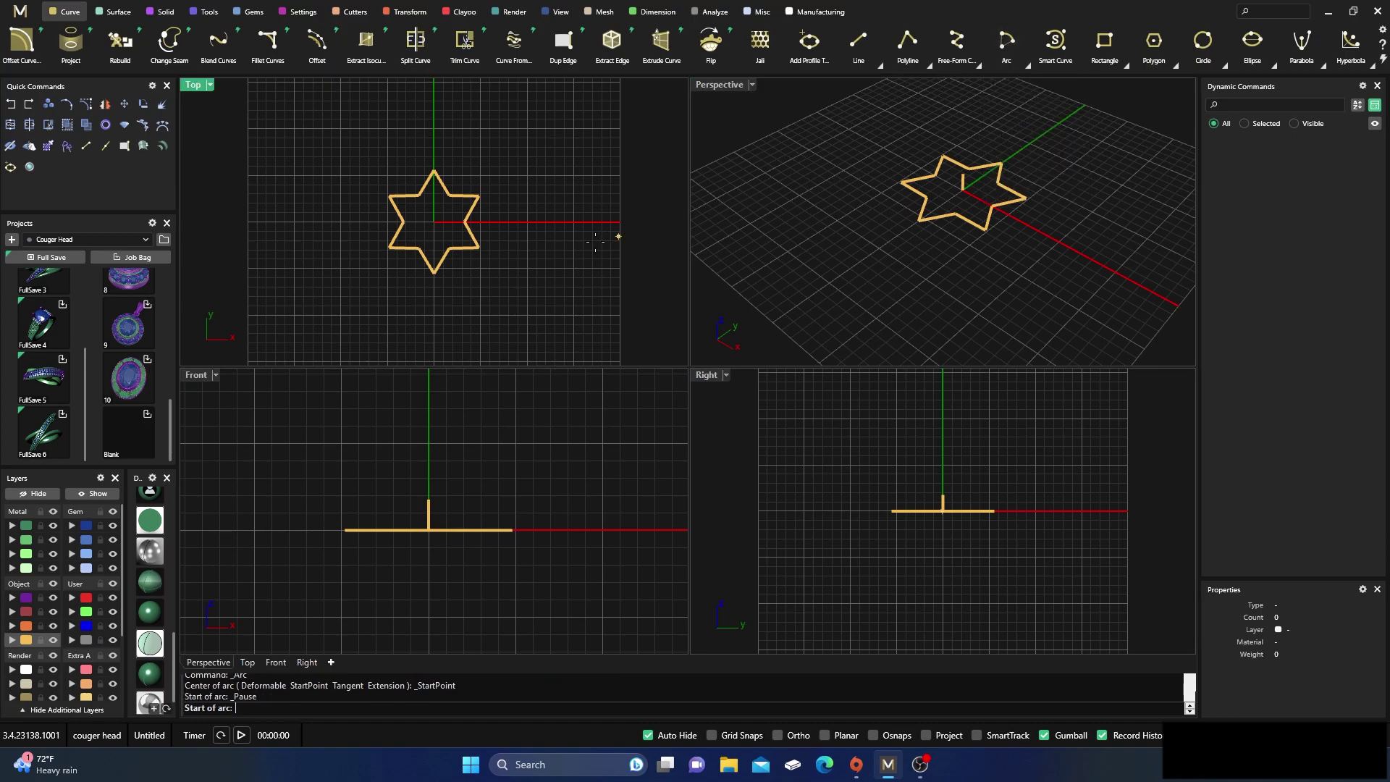
{"action": "left_click", "coordinate": [873, 735]}
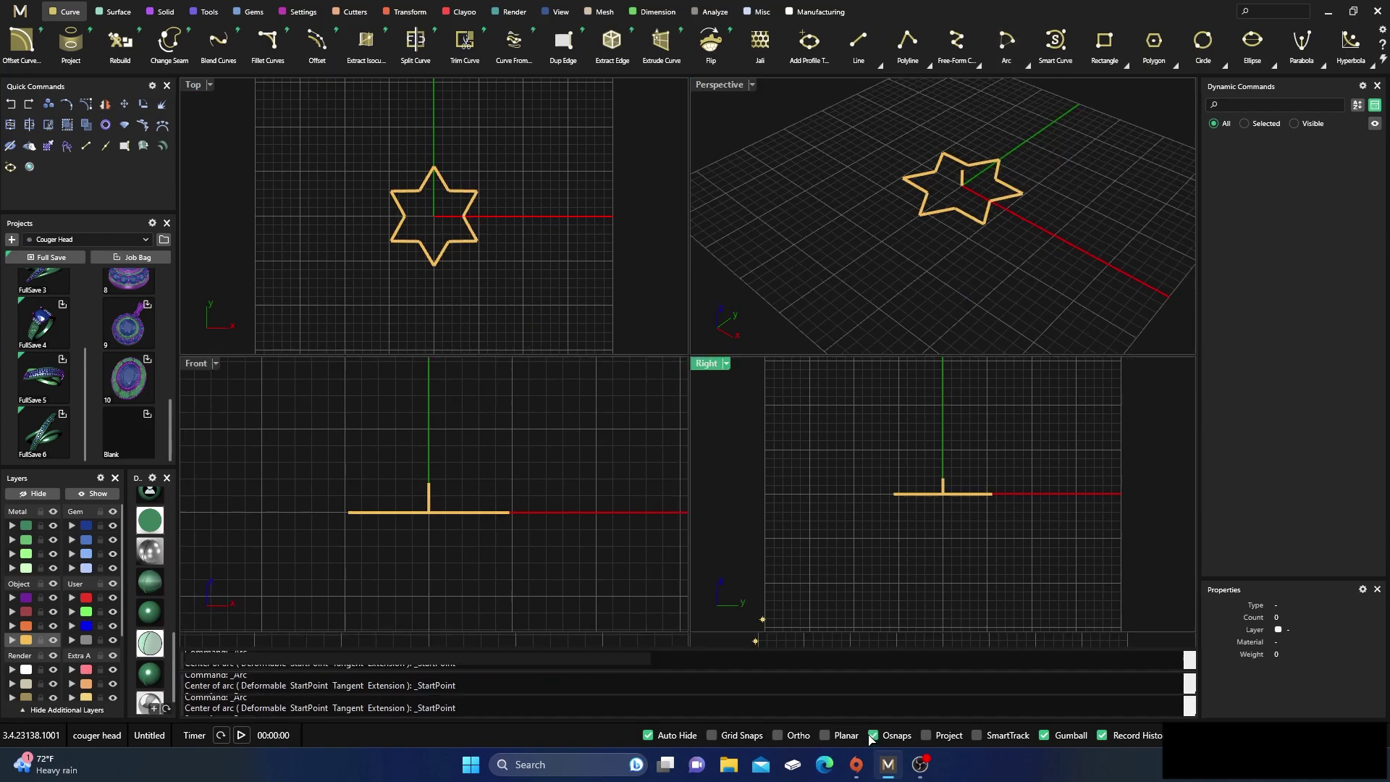
{"action": "left_click", "coordinate": [464, 216]}
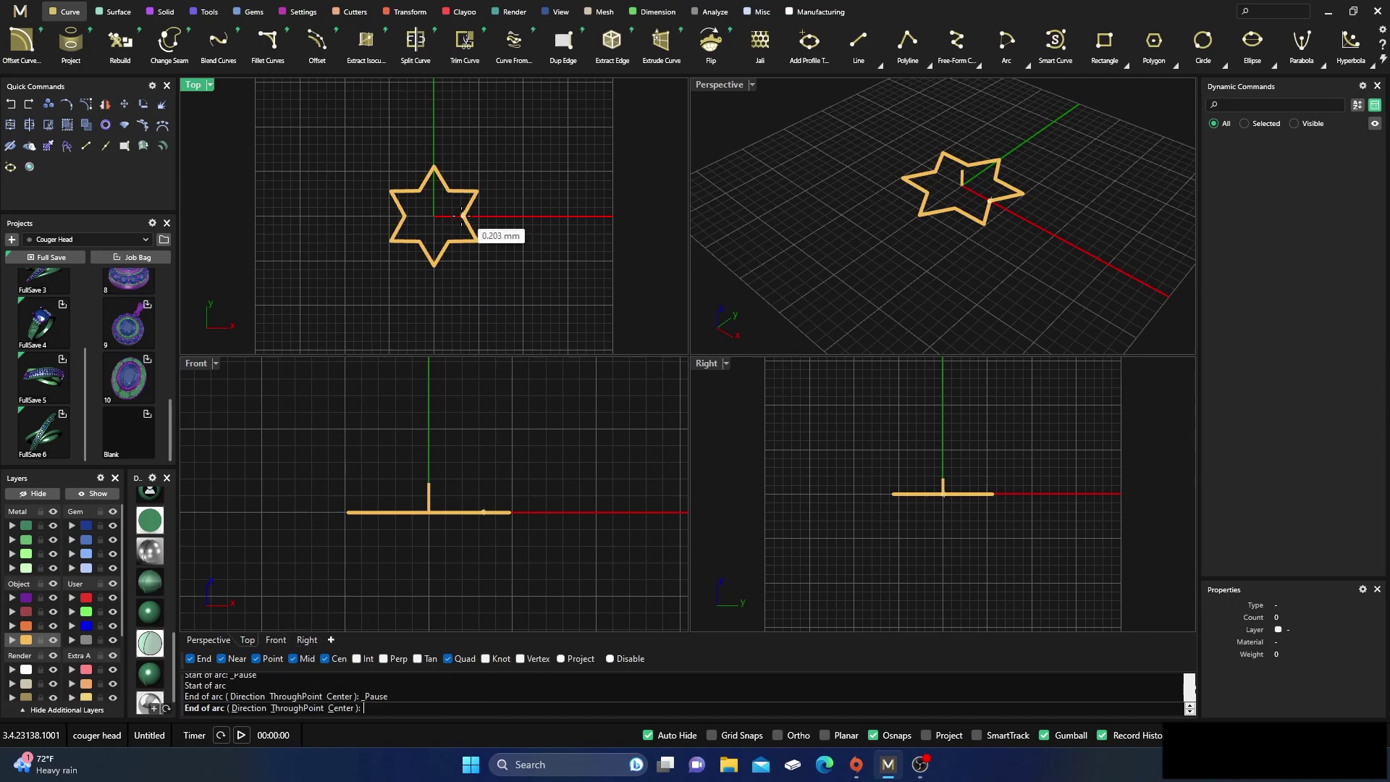
{"action": "left_click", "coordinate": [431, 480]}
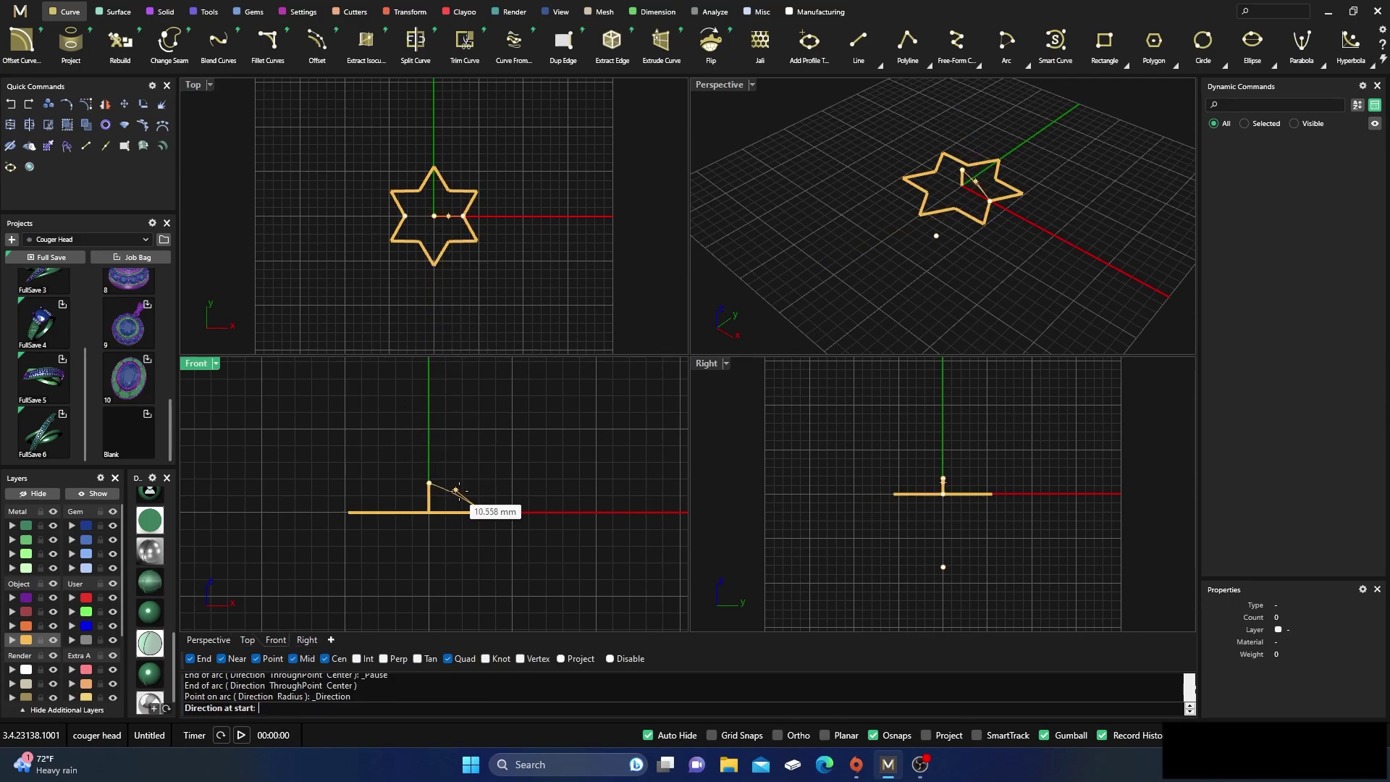
{"action": "left_click", "coordinate": [471, 500]}
{"action": "scroll", "coordinate": [472, 507], "scroll_direction": "up", "scroll_amount": 2}
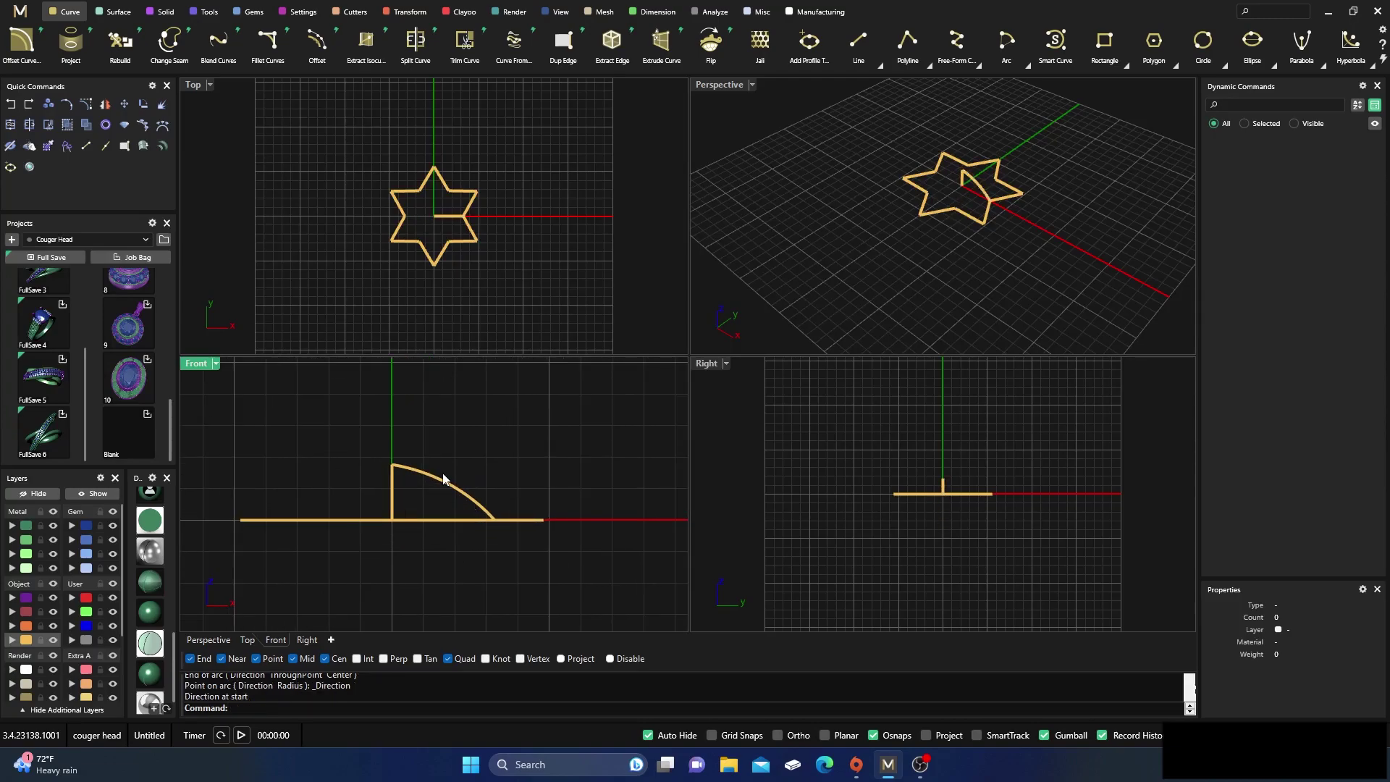
- Rail Revolve the arc profile along the star rail, using the vertical line's two endpoints as the revolve axis
{"action": "left_click", "coordinate": [116, 13]}
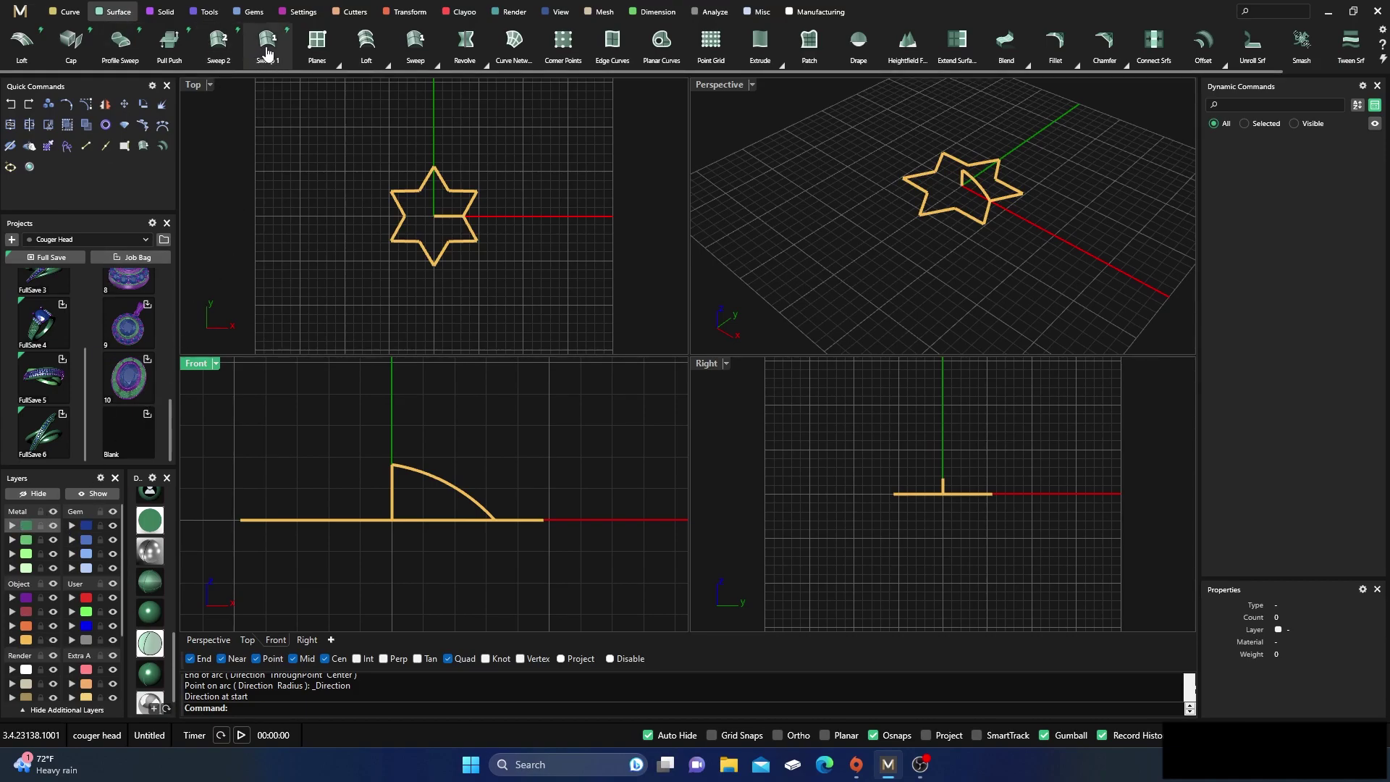
{"action": "left_click", "coordinate": [485, 63]}
{"action": "left_click", "coordinate": [471, 84]}
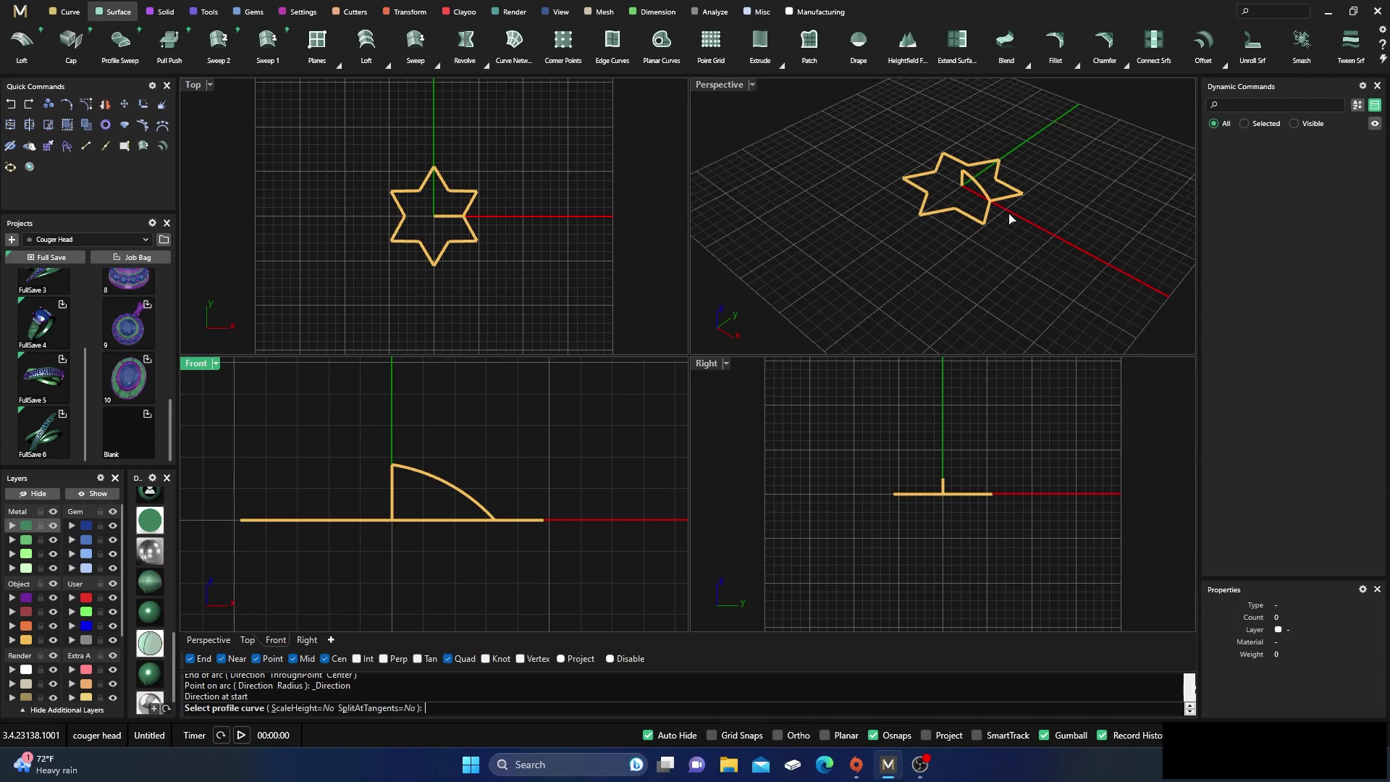
{"action": "scroll", "coordinate": [996, 202], "scroll_direction": "up", "scroll_amount": 4}
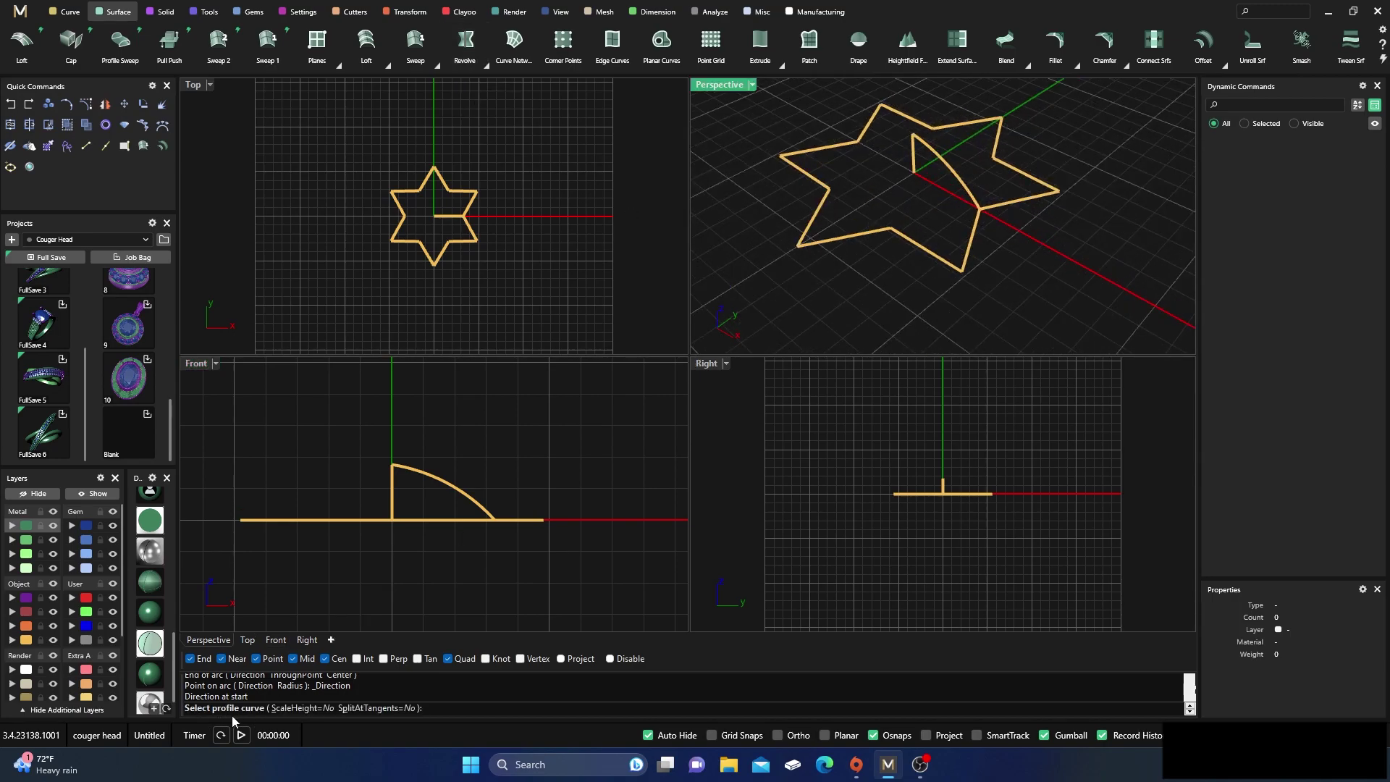
{"action": "left_click", "coordinate": [953, 194]}
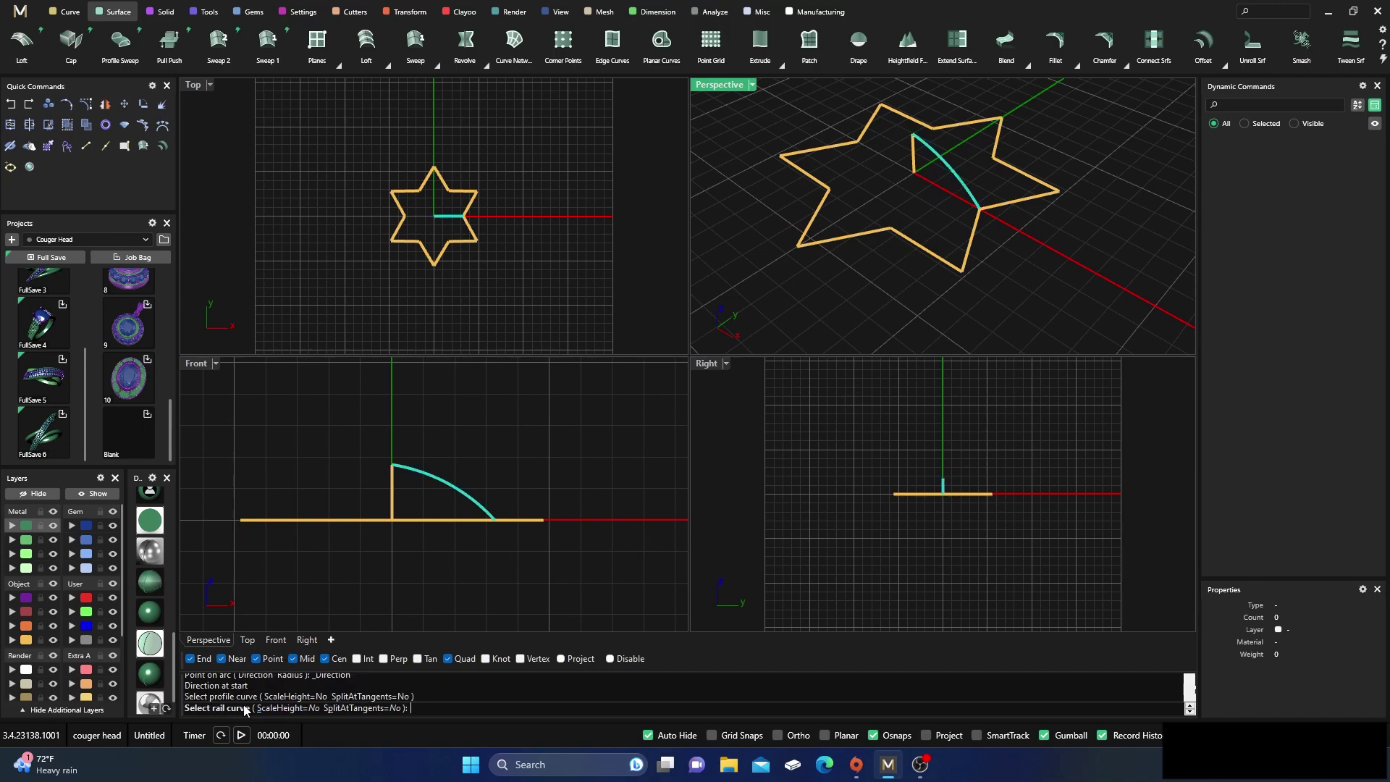
{"action": "left_click", "coordinate": [977, 239]}
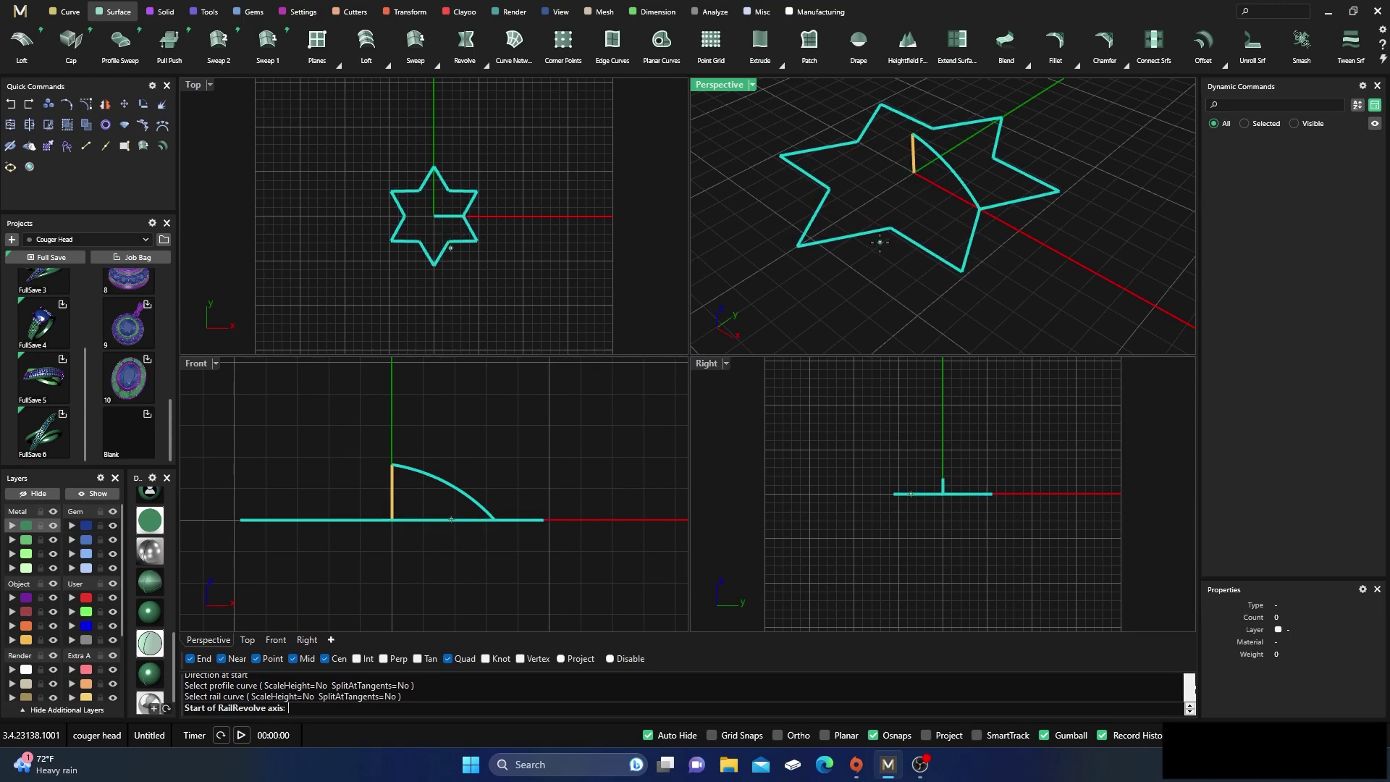
{"action": "left_click", "coordinate": [913, 172]}
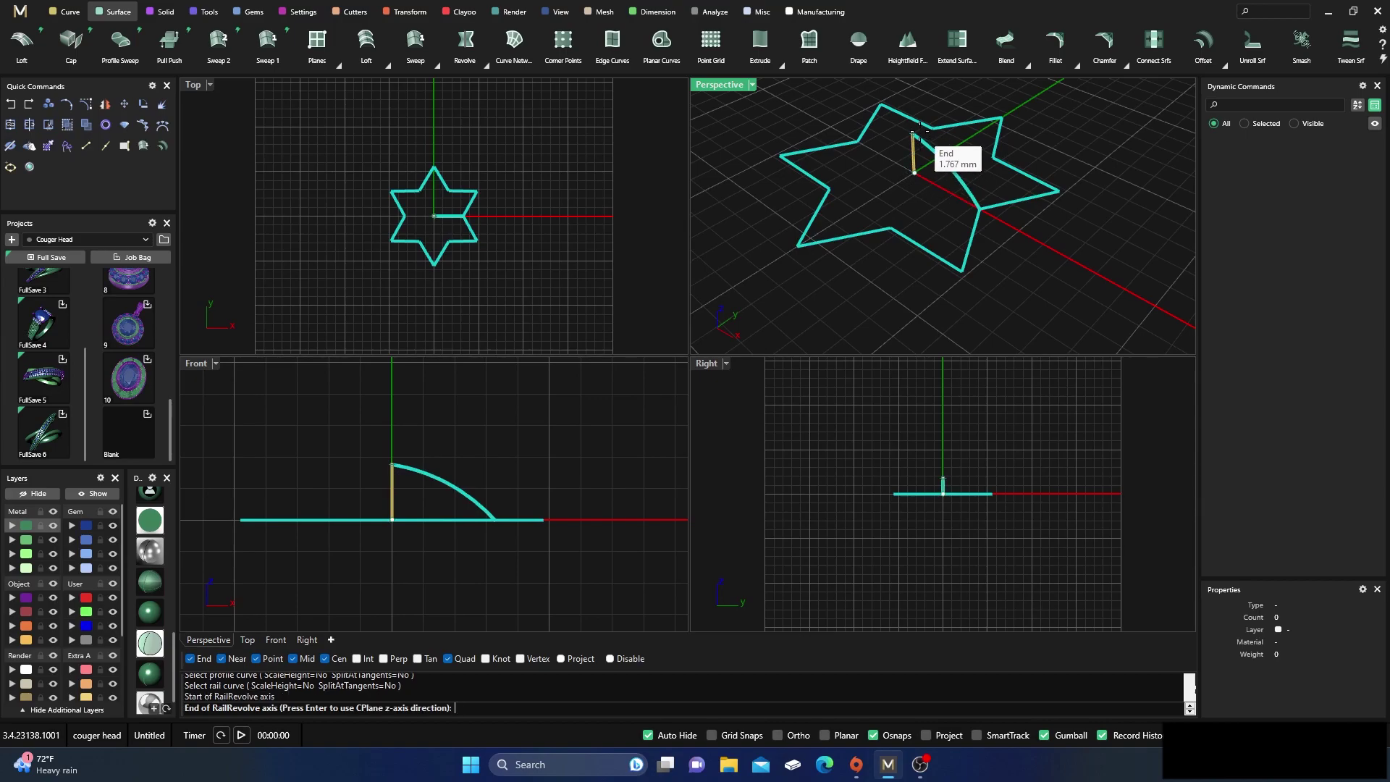
{"action": "left_click", "coordinate": [913, 135]}
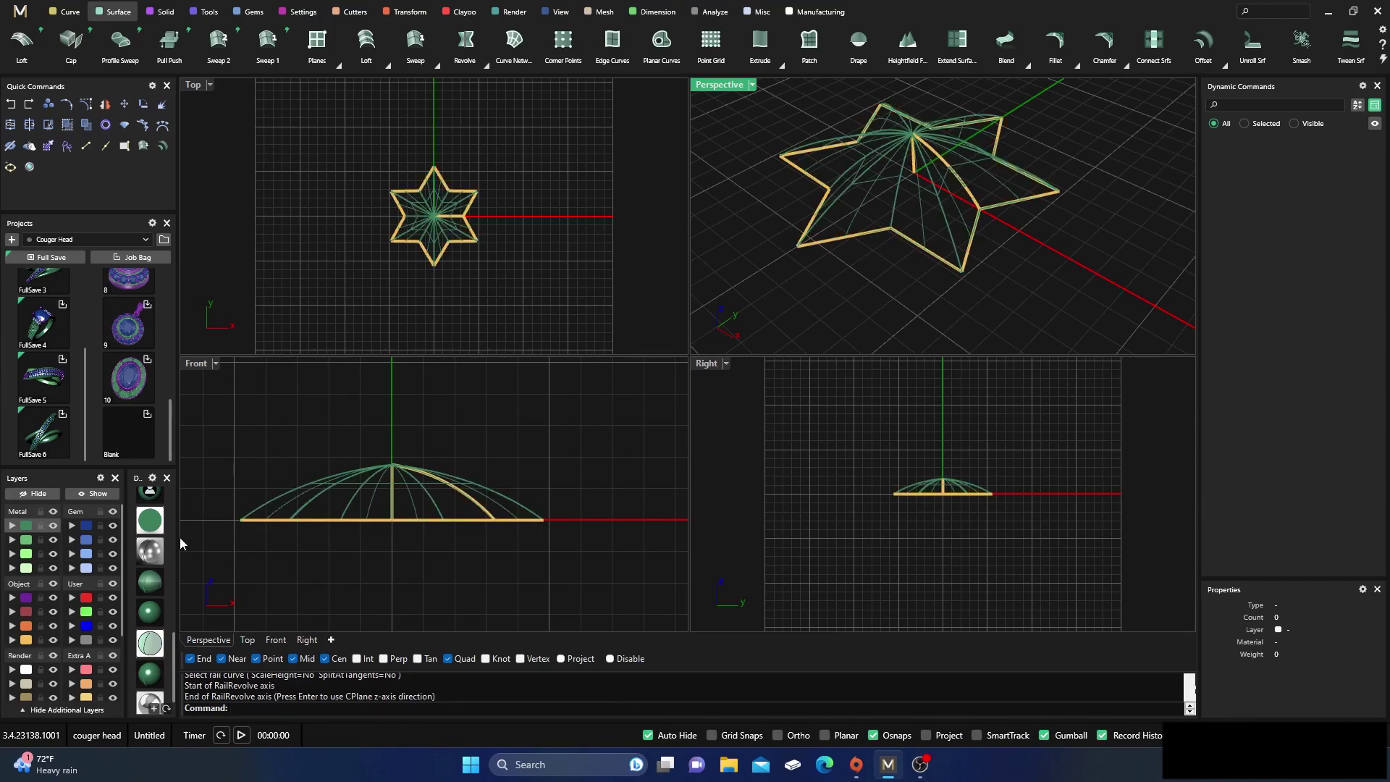
- Maximize the perspective view, then move the three construction curves to the User 04 layer and hide that layer
{"action": "double_click", "coordinate": [724, 86]}
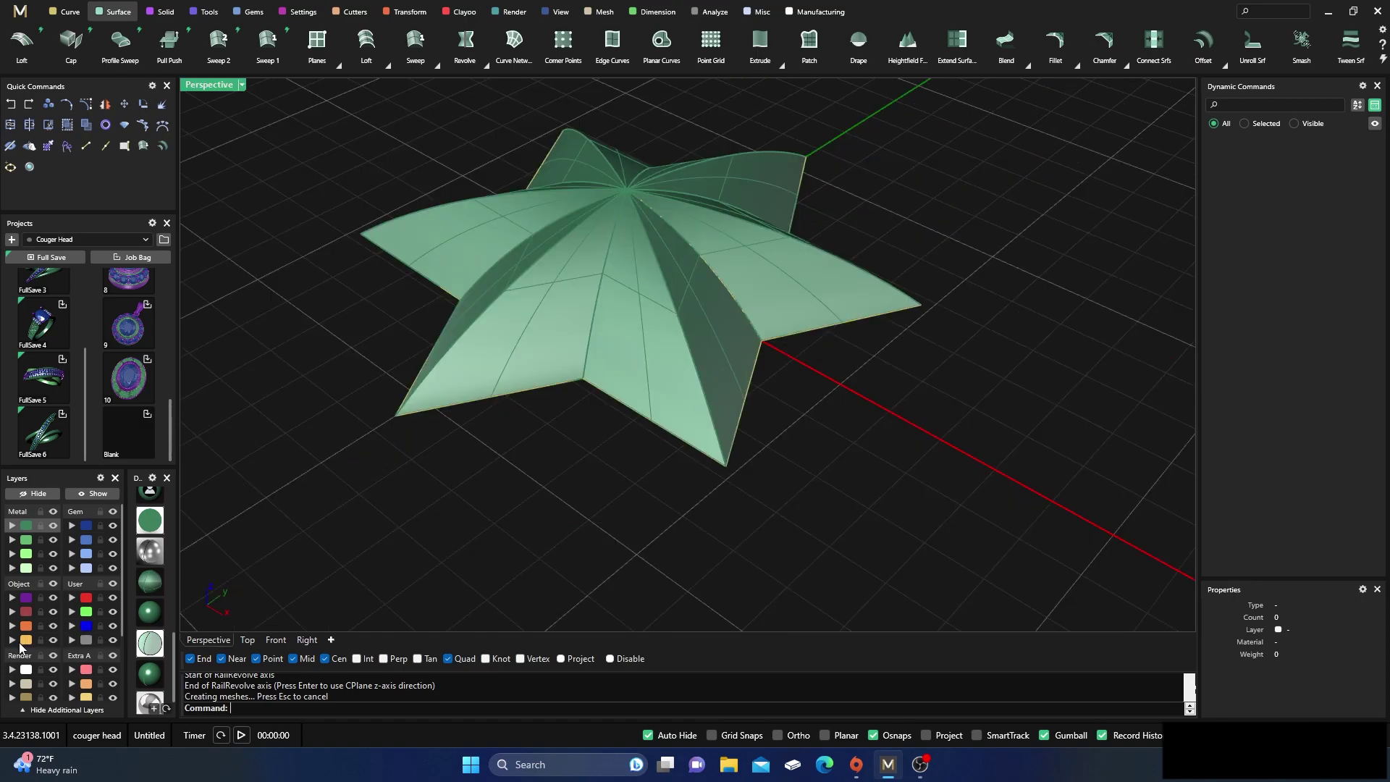
{"action": "left_click", "coordinate": [23, 642]}
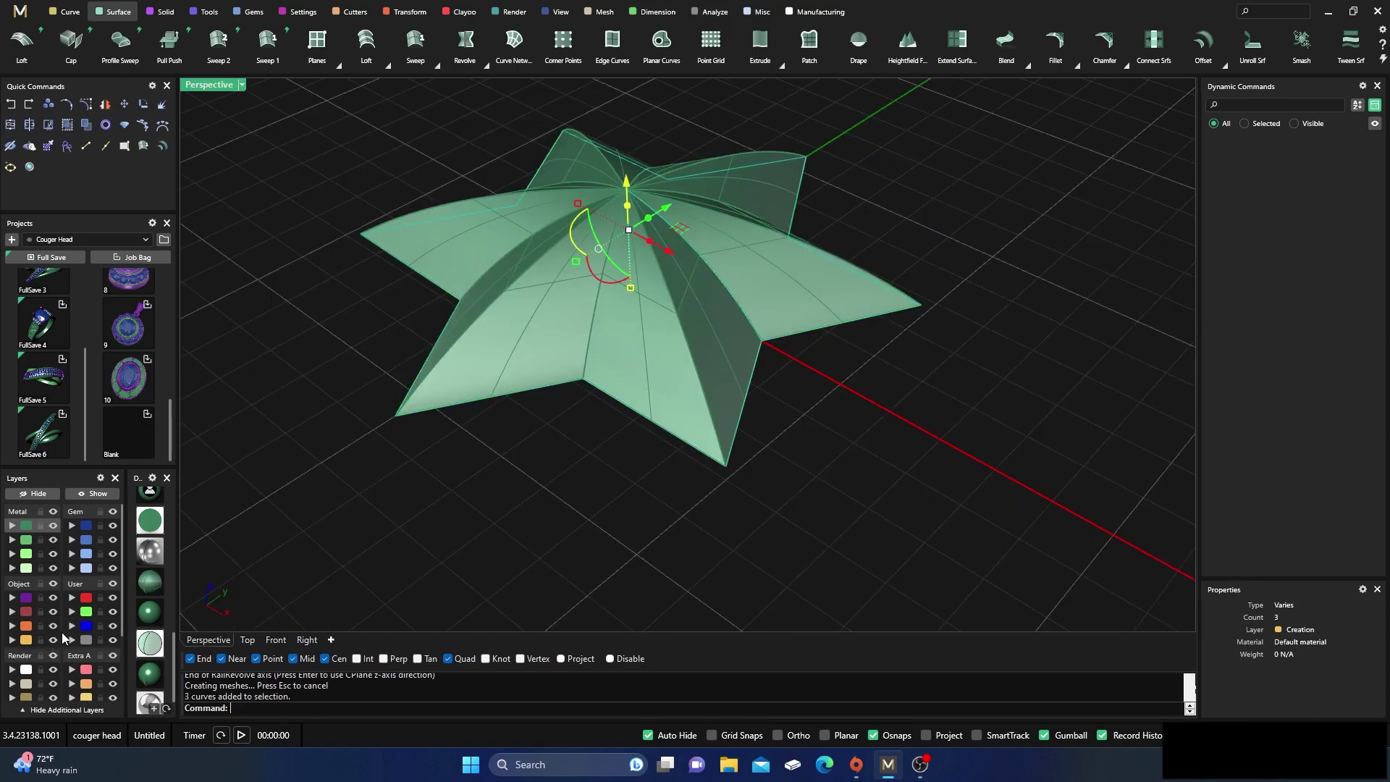
{"action": "left_click", "coordinate": [76, 640]}
{"action": "left_click", "coordinate": [113, 640]}
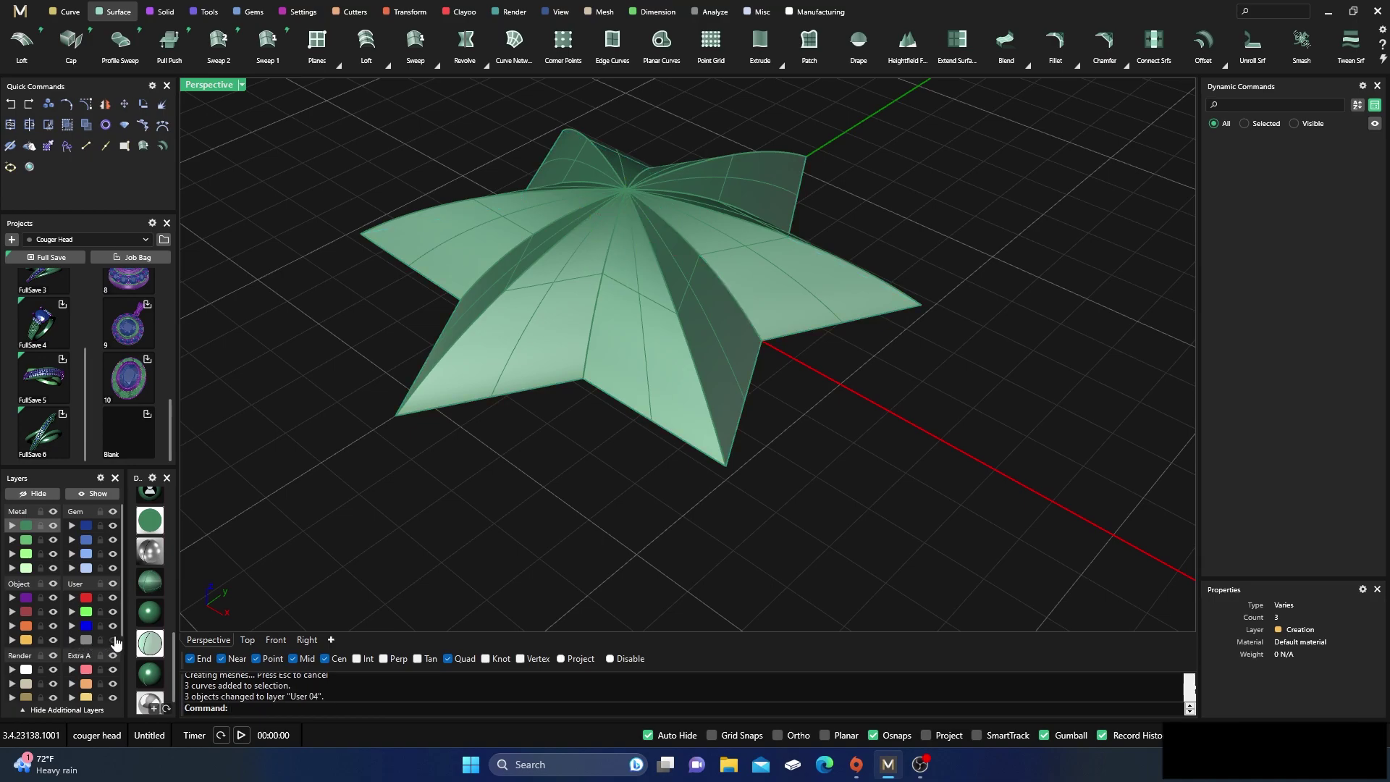
- Explode the domed star polysurface and select individual faces to check that they are separate
{"action": "right_click_drag", "start_coordinate": [515, 502], "coordinate": [629, 389]}
{"action": "left_click", "coordinate": [628, 390]}
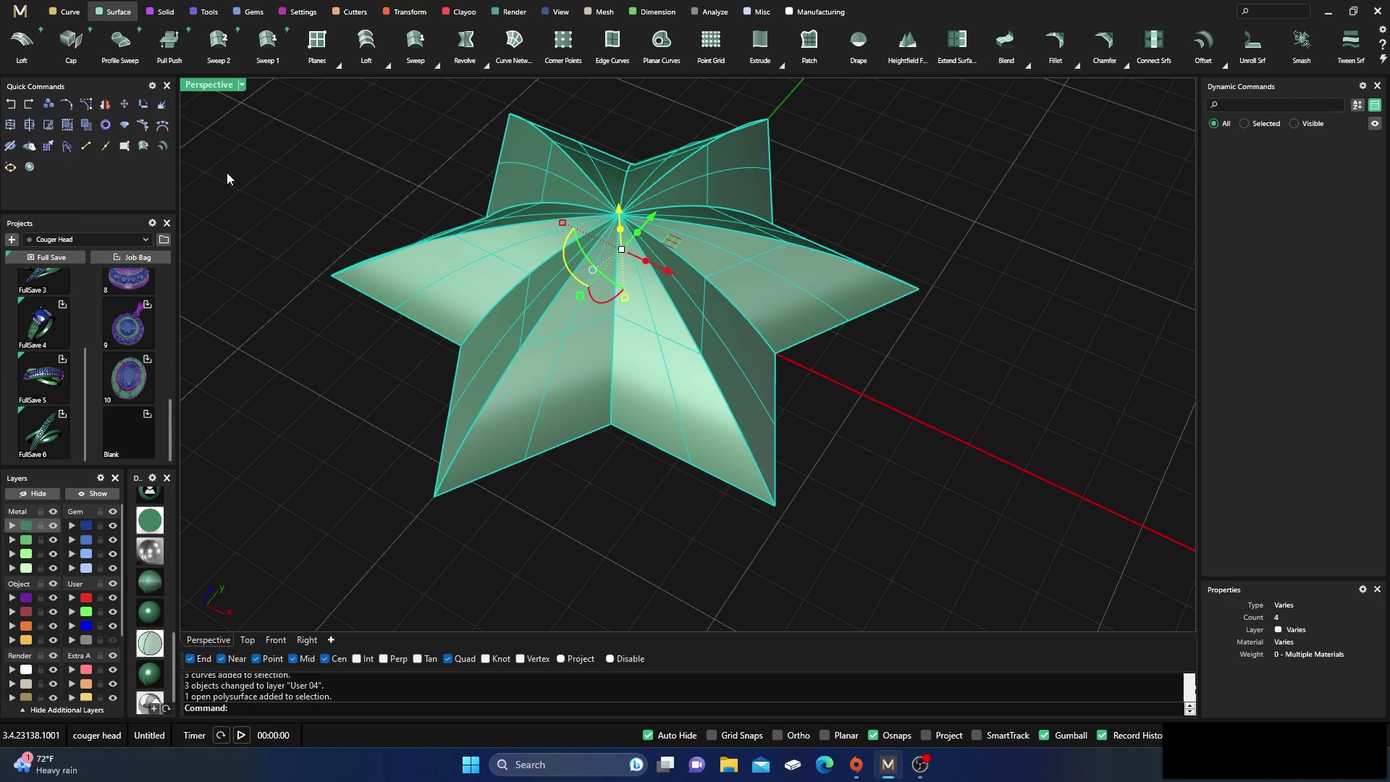
{"action": "left_click", "coordinate": [163, 109]}
{"action": "left_click", "coordinate": [389, 136]}
{"action": "left_click", "coordinate": [485, 283]}
{"action": "left_click", "coordinate": [367, 146]}
{"action": "left_click", "coordinate": [646, 402]}
{"action": "left_click", "coordinate": [287, 420]}
{"action": "scroll", "coordinate": [366, 395], "scroll_direction": "down", "scroll_amount": 3}
{"action": "right_click_drag", "start_coordinate": [367, 395], "coordinate": [579, 379]}
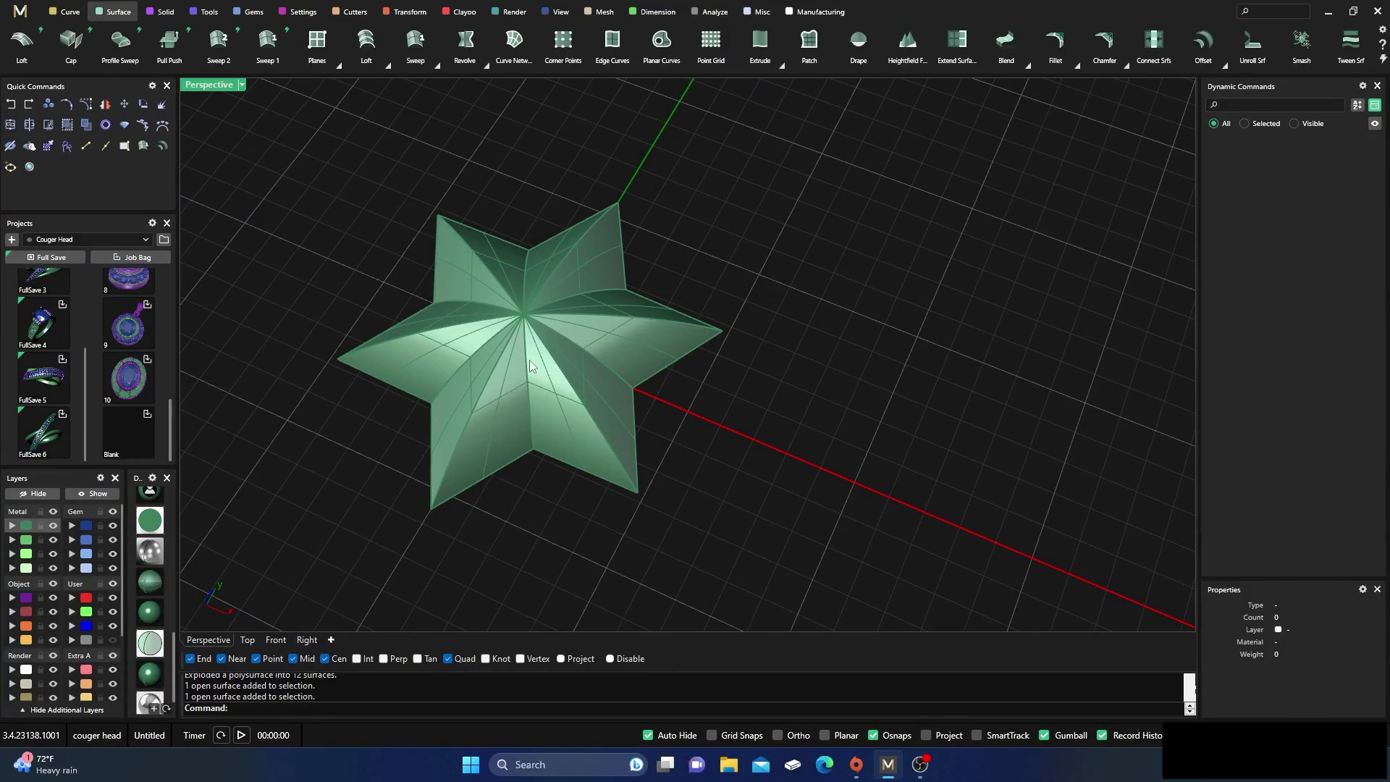
- Merge the first adjacent faces at the star's front with Smooth=Yes, Tolerance=0.001 and Roundness=1
{"action": "scroll", "coordinate": [1204, 43], "scroll_direction": "down", "scroll_amount": 2}
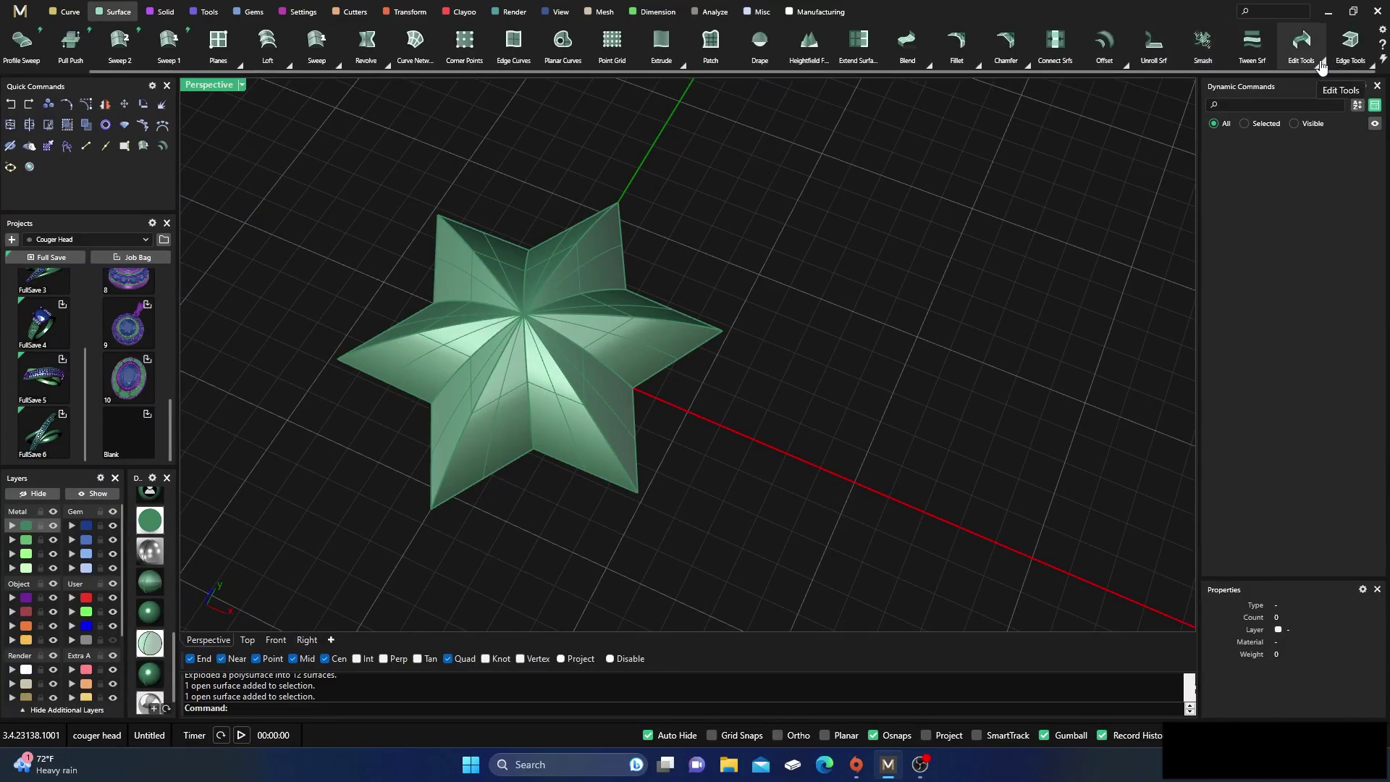
{"action": "left_click", "coordinate": [1320, 63]}
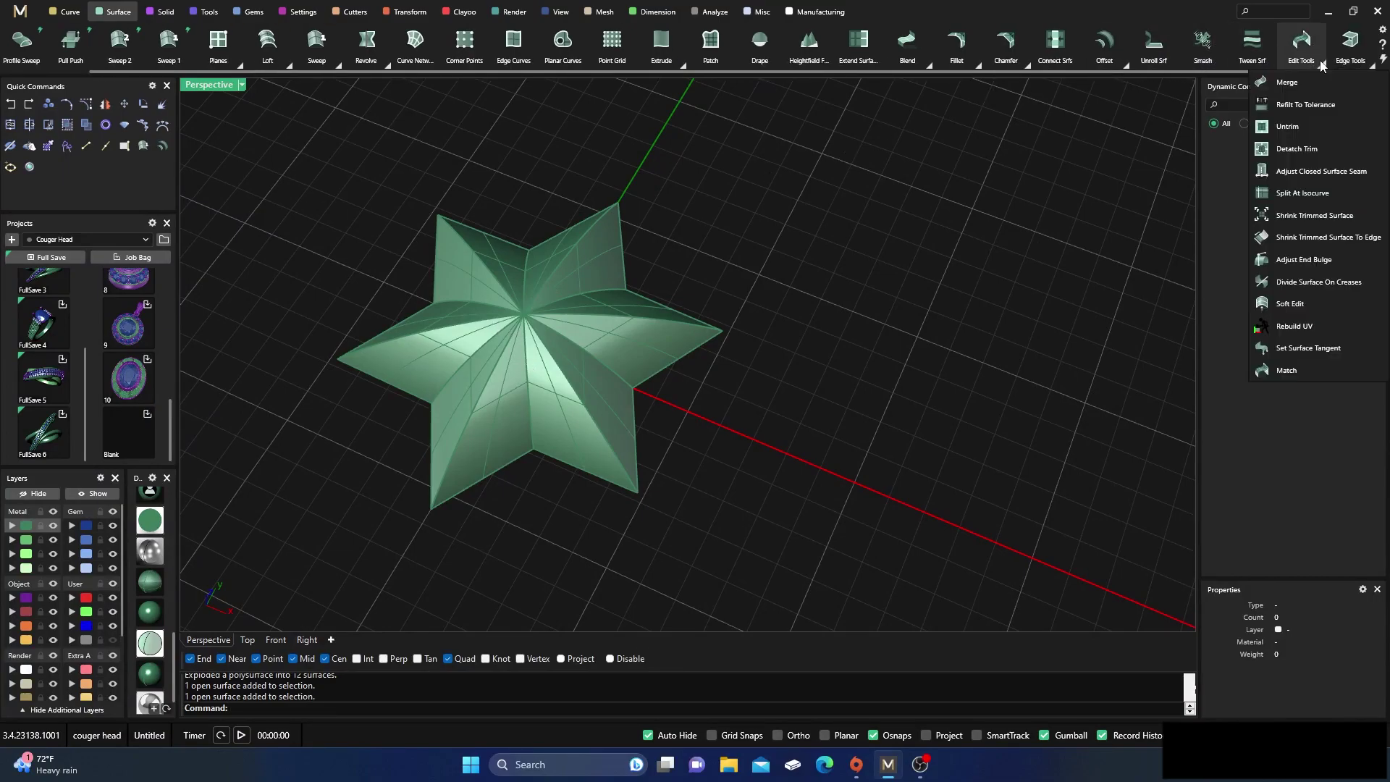
{"action": "left_click", "coordinate": [1283, 85]}
{"action": "left_click", "coordinate": [550, 411]}
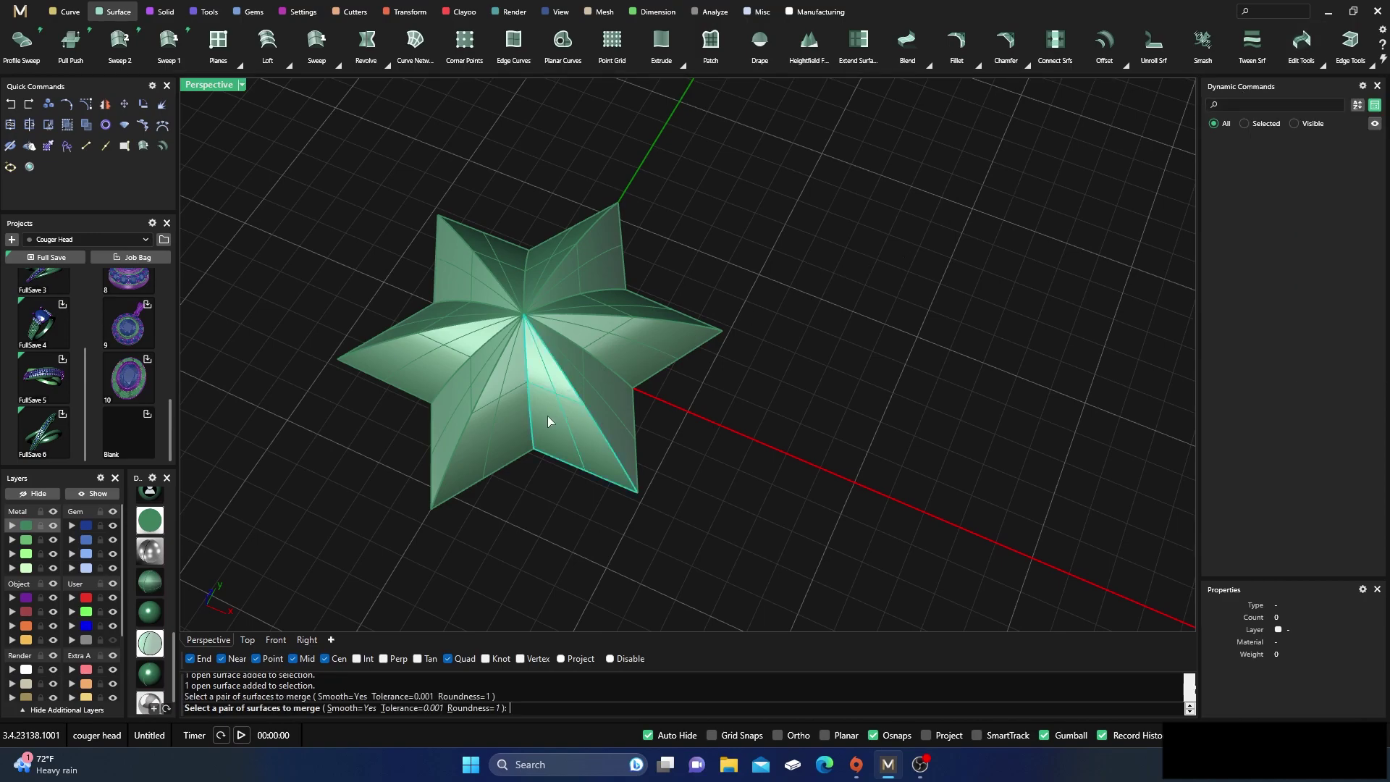
{"action": "left_click", "coordinate": [505, 414]}
{"action": "key", "text": "Return"}
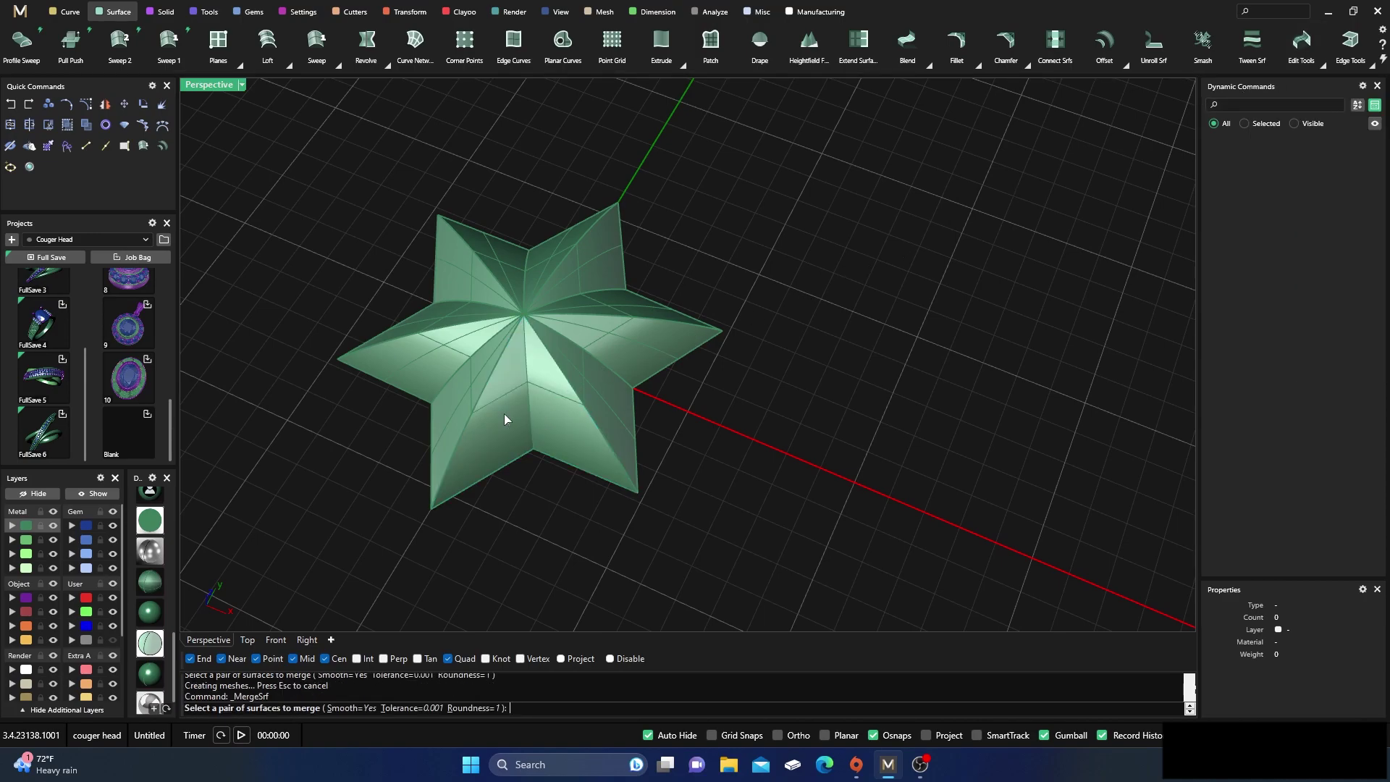
{"action": "left_click", "coordinate": [504, 415]}
{"action": "left_click", "coordinate": [460, 396]}
- Continue merging neighbouring star faces pair by pair from the front around to the back notch
{"action": "key", "text": "Return"}
{"action": "left_click", "coordinate": [459, 394]}
{"action": "left_click", "coordinate": [451, 362]}
{"action": "key", "text": "Return"}
{"action": "left_click", "coordinate": [449, 311]}
{"action": "left_click", "coordinate": [475, 273]}
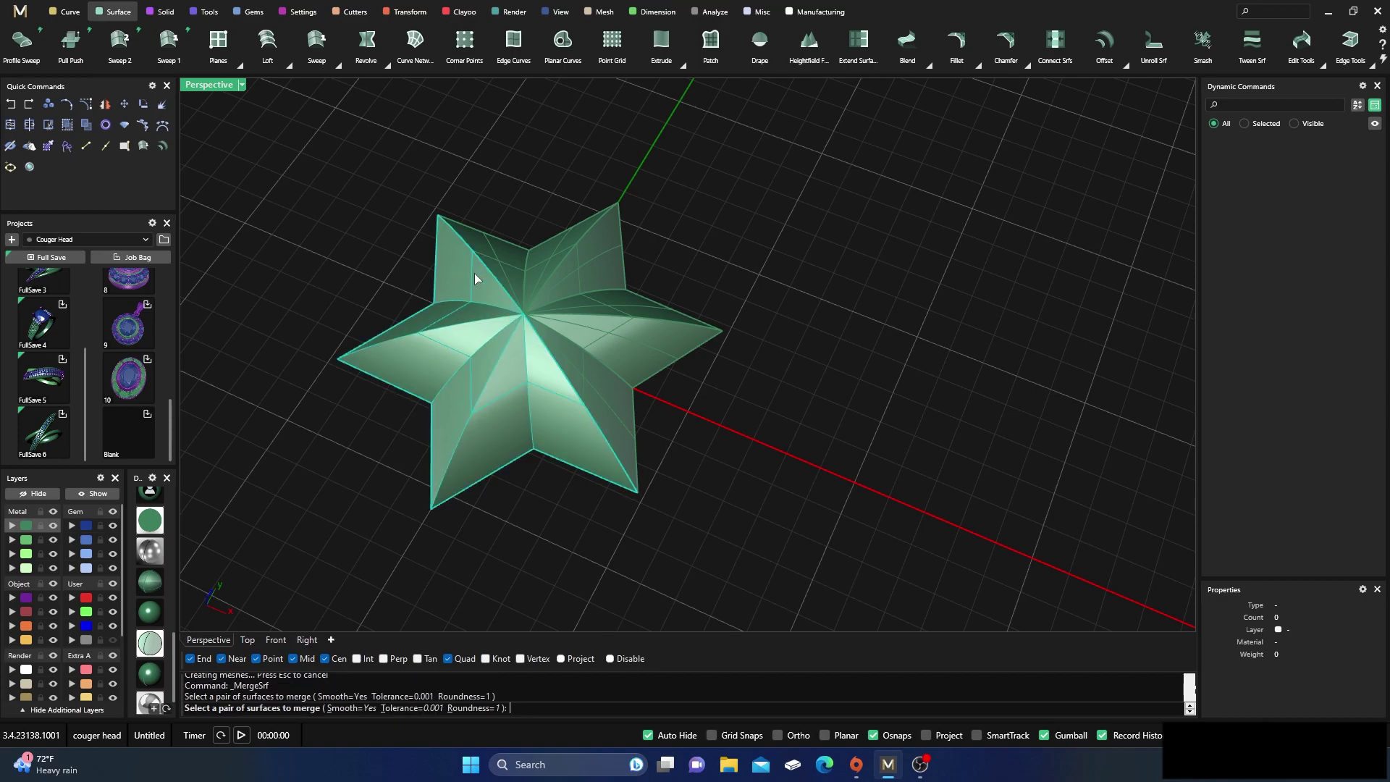
{"action": "key", "text": "Return"}
{"action": "left_click", "coordinate": [505, 258]}
{"action": "left_click", "coordinate": [536, 258]}
- Merge the remaining faces from the back around to the starting face to make the star one surface
{"action": "key", "text": "Return"}
{"action": "left_click", "coordinate": [536, 258]}
{"action": "left_click", "coordinate": [590, 273]}
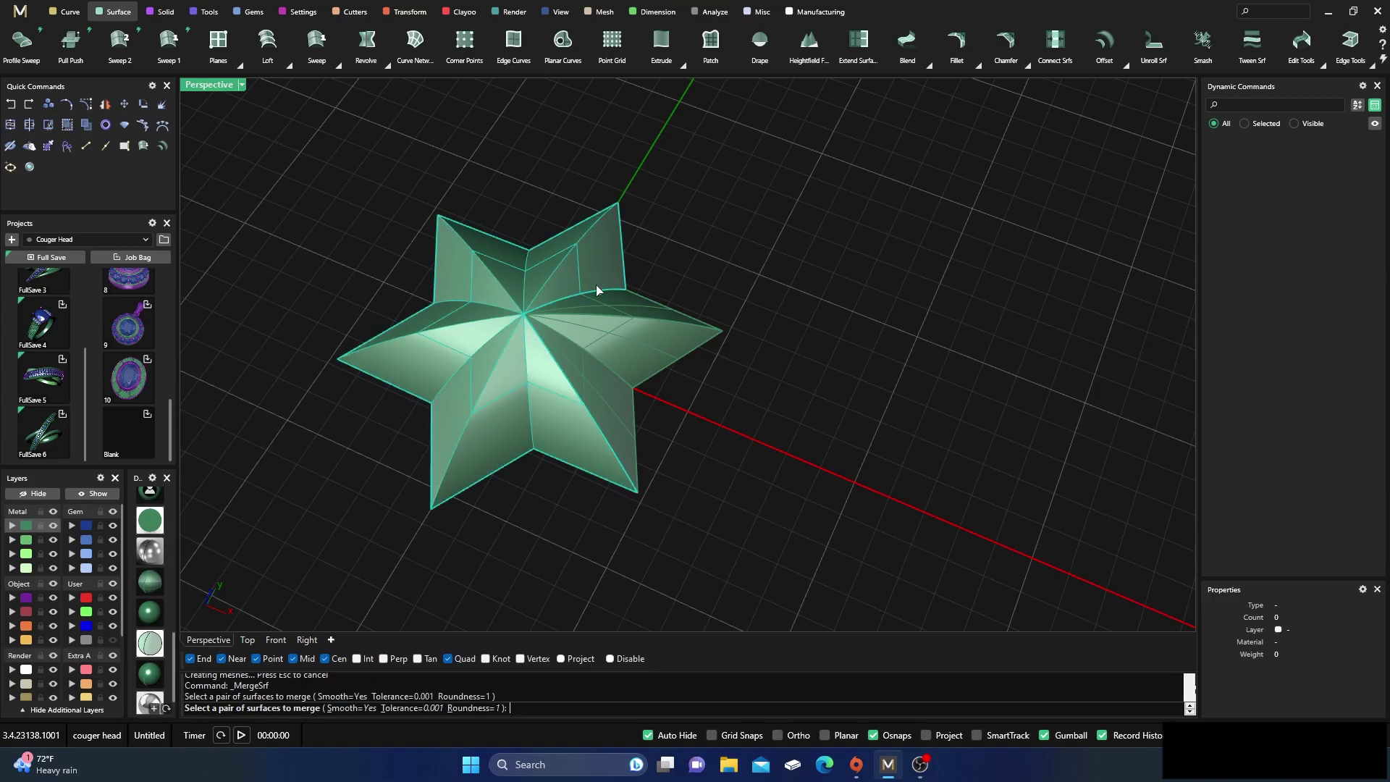
{"action": "key", "text": "Return"}
{"action": "left_click", "coordinate": [606, 314]}
{"action": "left_click", "coordinate": [612, 335]}
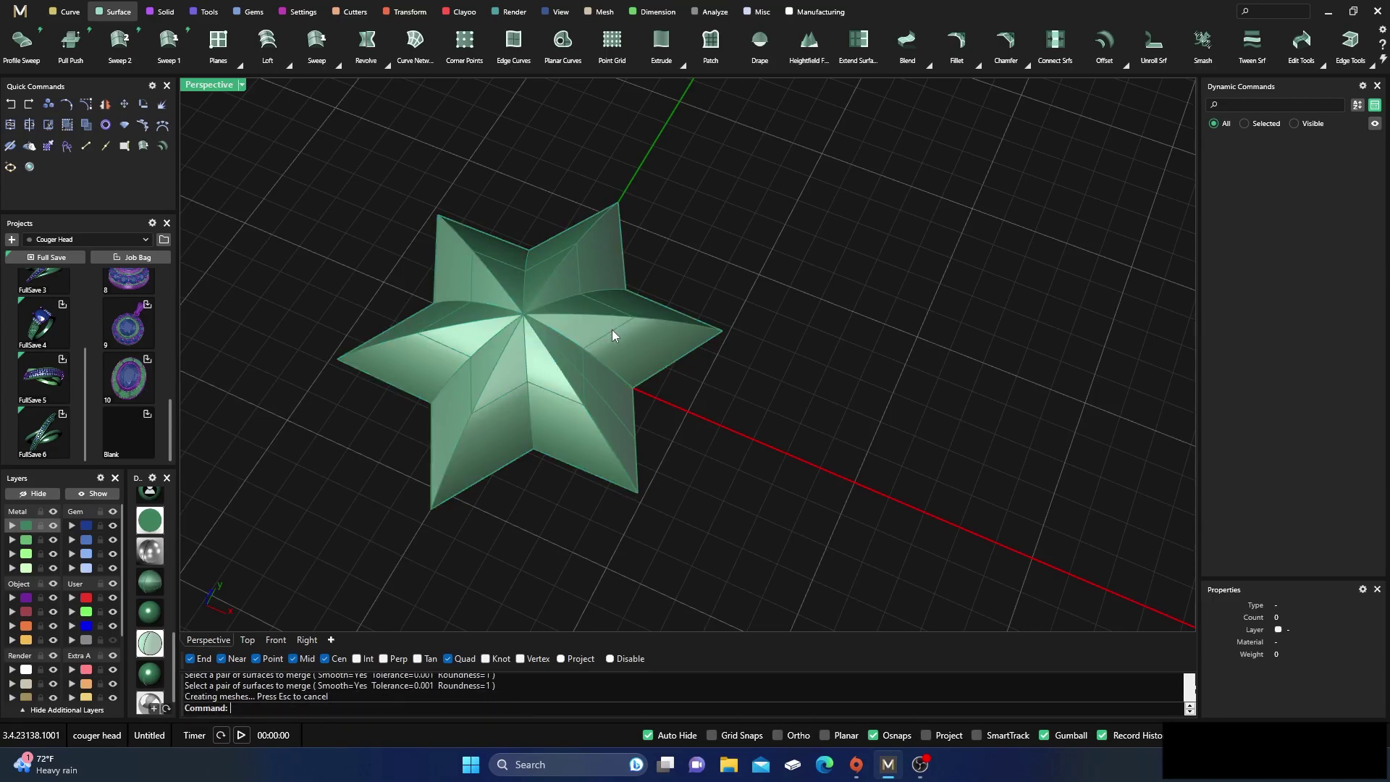
{"action": "key", "text": "Return"}
{"action": "left_click", "coordinate": [611, 329]}
{"action": "key", "text": "Escape"}
{"action": "left_click", "coordinate": [611, 393]}
{"action": "key", "text": "Return"}
{"action": "left_click", "coordinate": [640, 350]}
{"action": "left_click", "coordinate": [618, 371]}
- Try to explode the merged star to check whether it is a single surface
{"action": "left_click", "coordinate": [620, 359]}
{"action": "left_click", "coordinate": [161, 104]}
{"action": "left_click", "coordinate": [346, 539]}
- Copy the merged star surface straight up along the z-axis with the gumball, keeping the original in place
{"action": "right_click_drag", "start_coordinate": [351, 522], "coordinate": [577, 393]}
{"action": "left_click", "coordinate": [565, 352]}
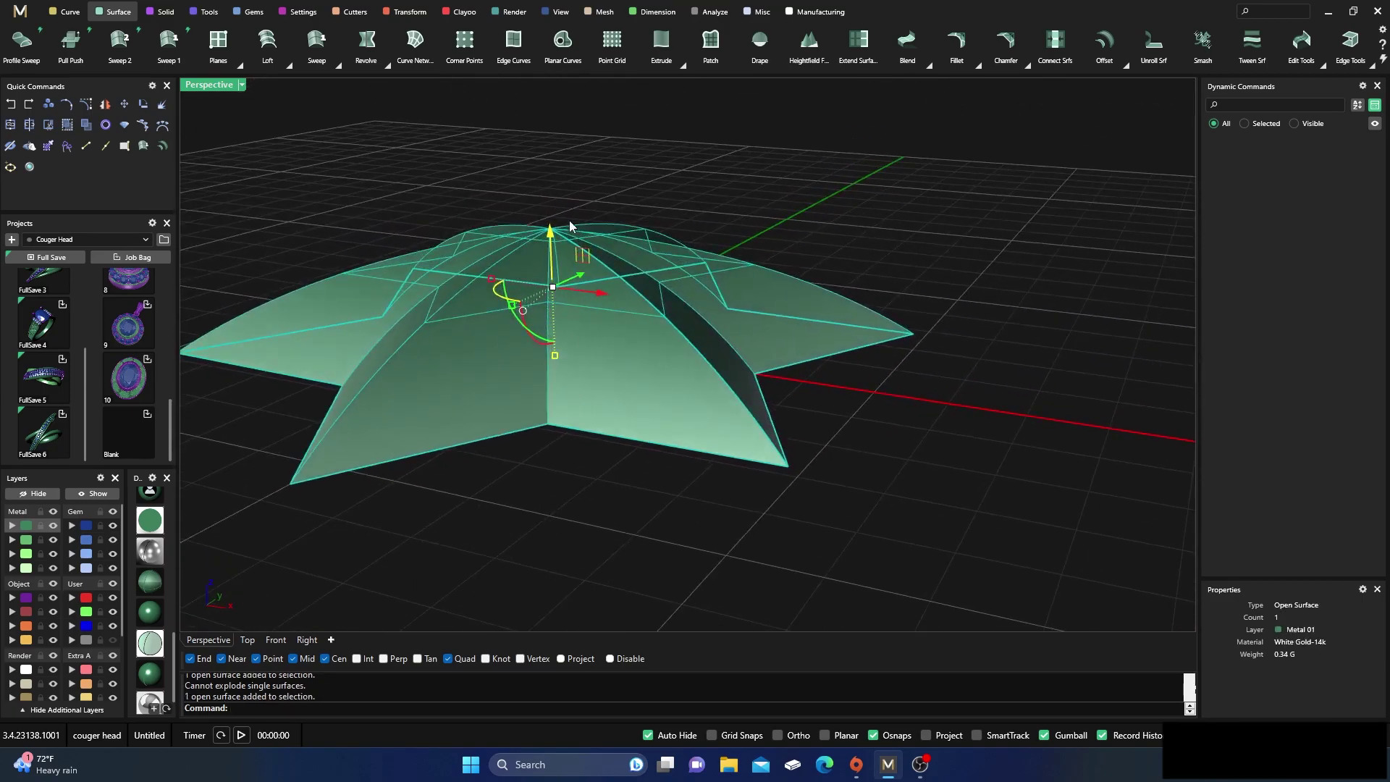
{"action": "left_click", "coordinate": [551, 232]}
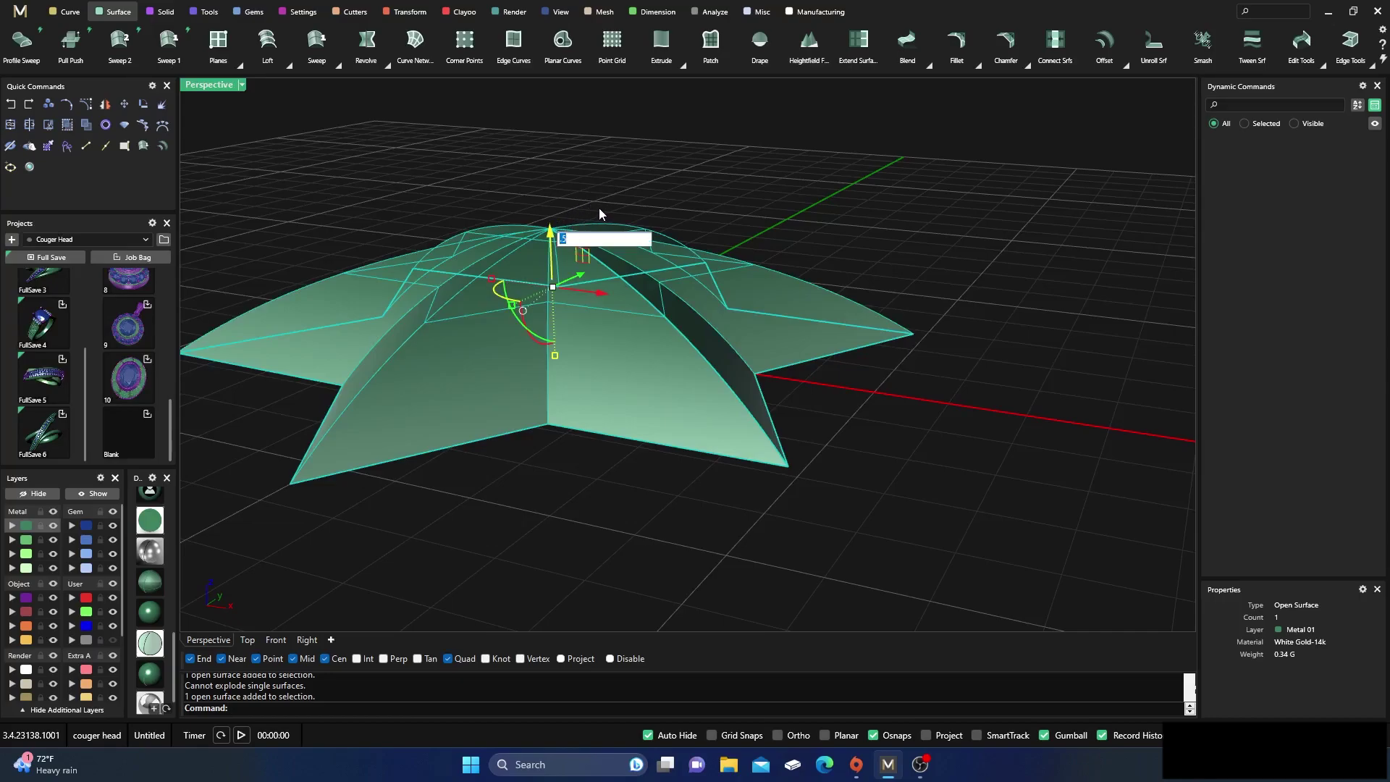
{"action": "key", "text": "Return"}
{"action": "key", "text": "Escape"}
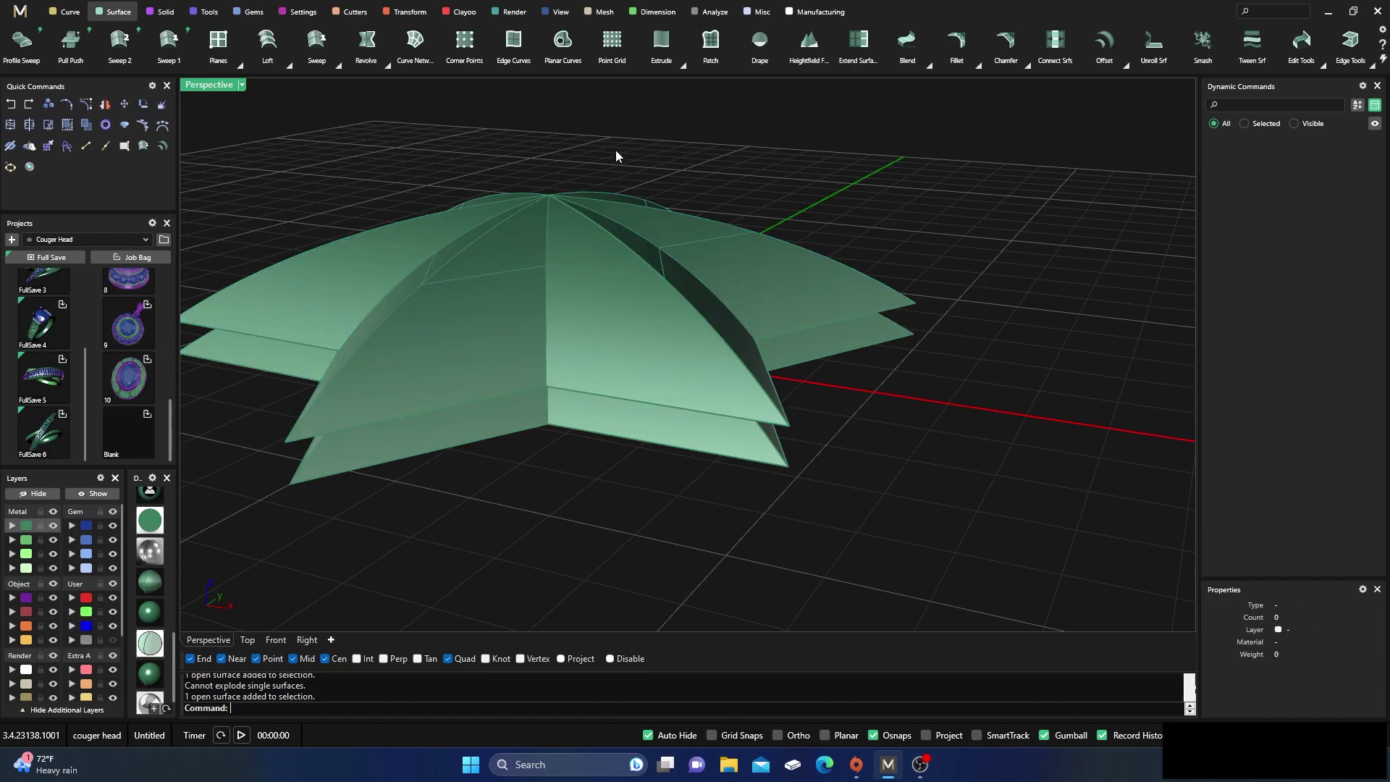
- Turn on the PanelingTools toolbar in the Rhino options and place it clear of the star
{"action": "right_click_drag", "start_coordinate": [507, 469], "coordinate": [525, 416]}
{"action": "right_click_drag", "start_coordinate": [495, 356], "coordinate": [491, 391]}
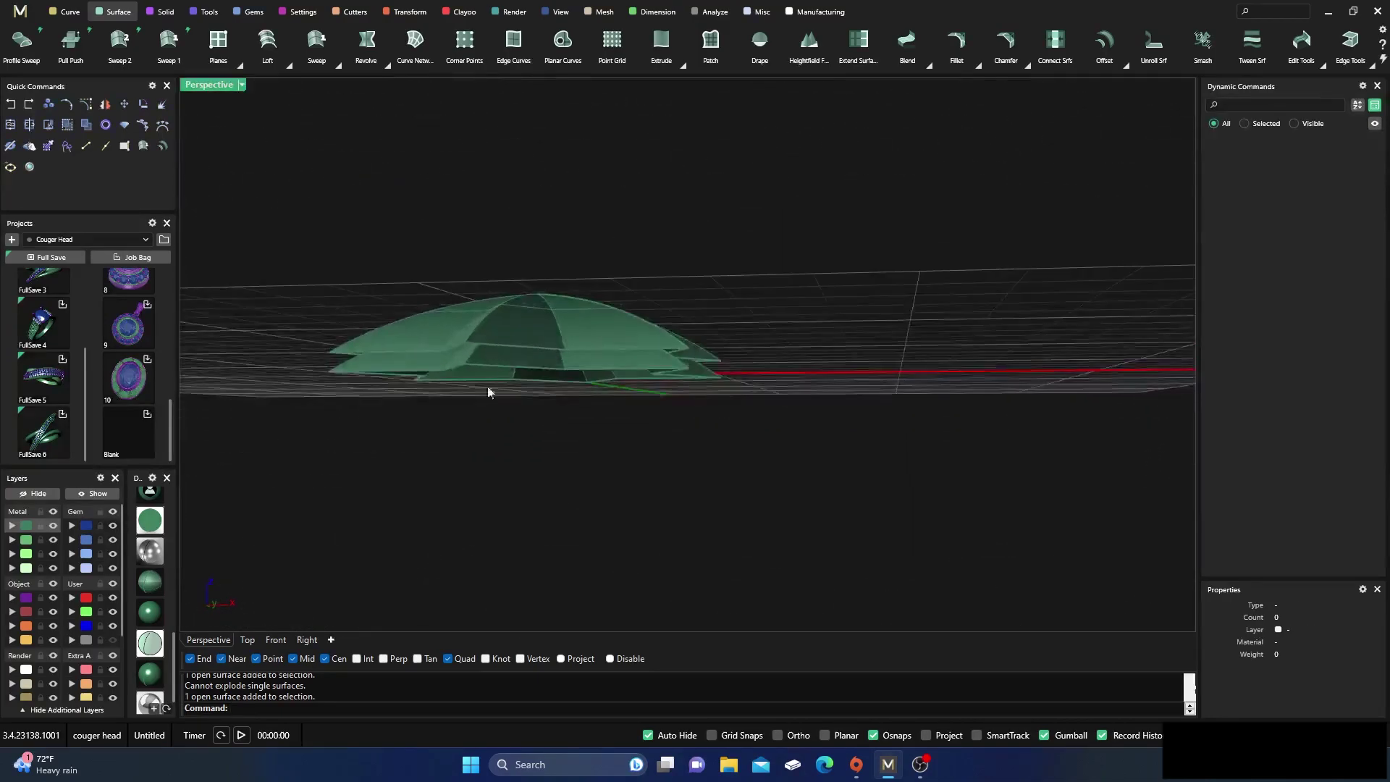
{"action": "left_click", "coordinate": [249, 710]}
{"action": "type", "text": "Options"}
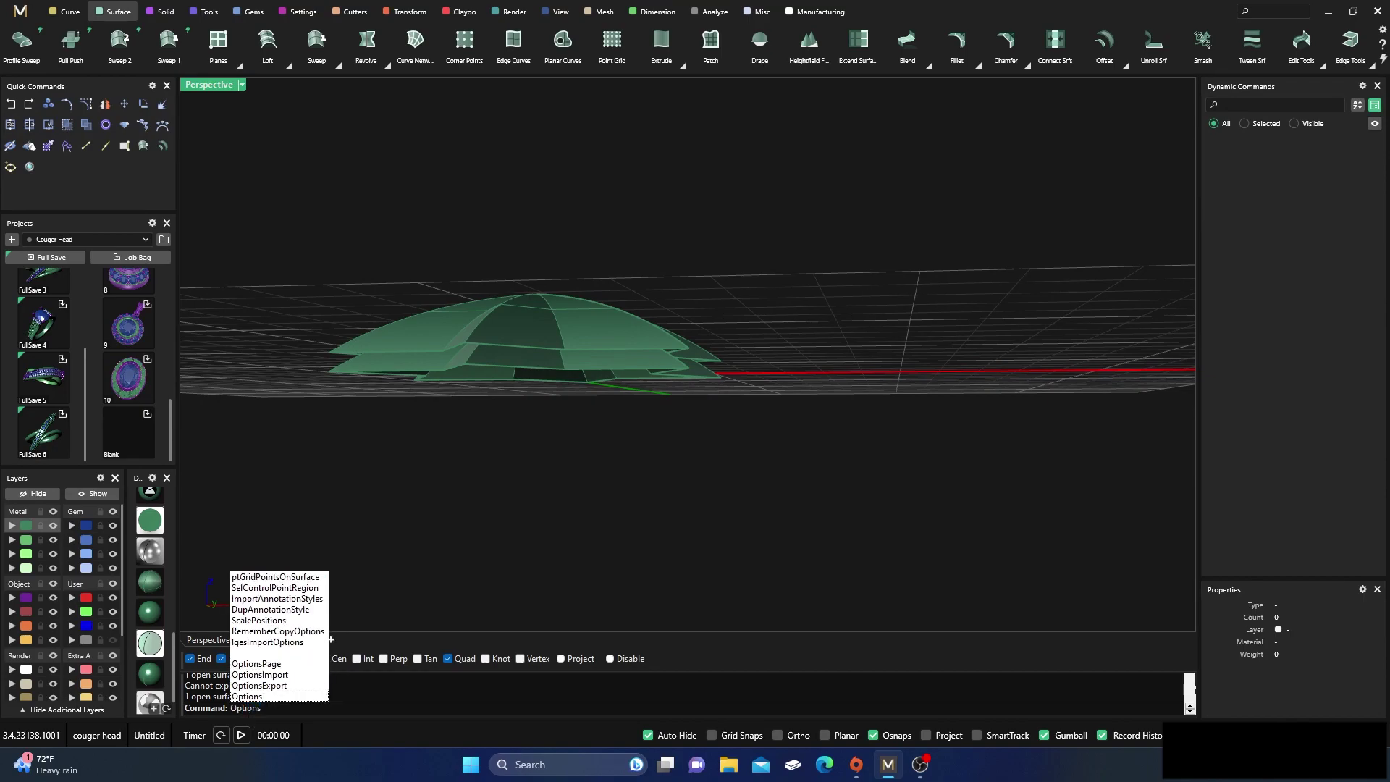
{"action": "key", "text": "Return"}
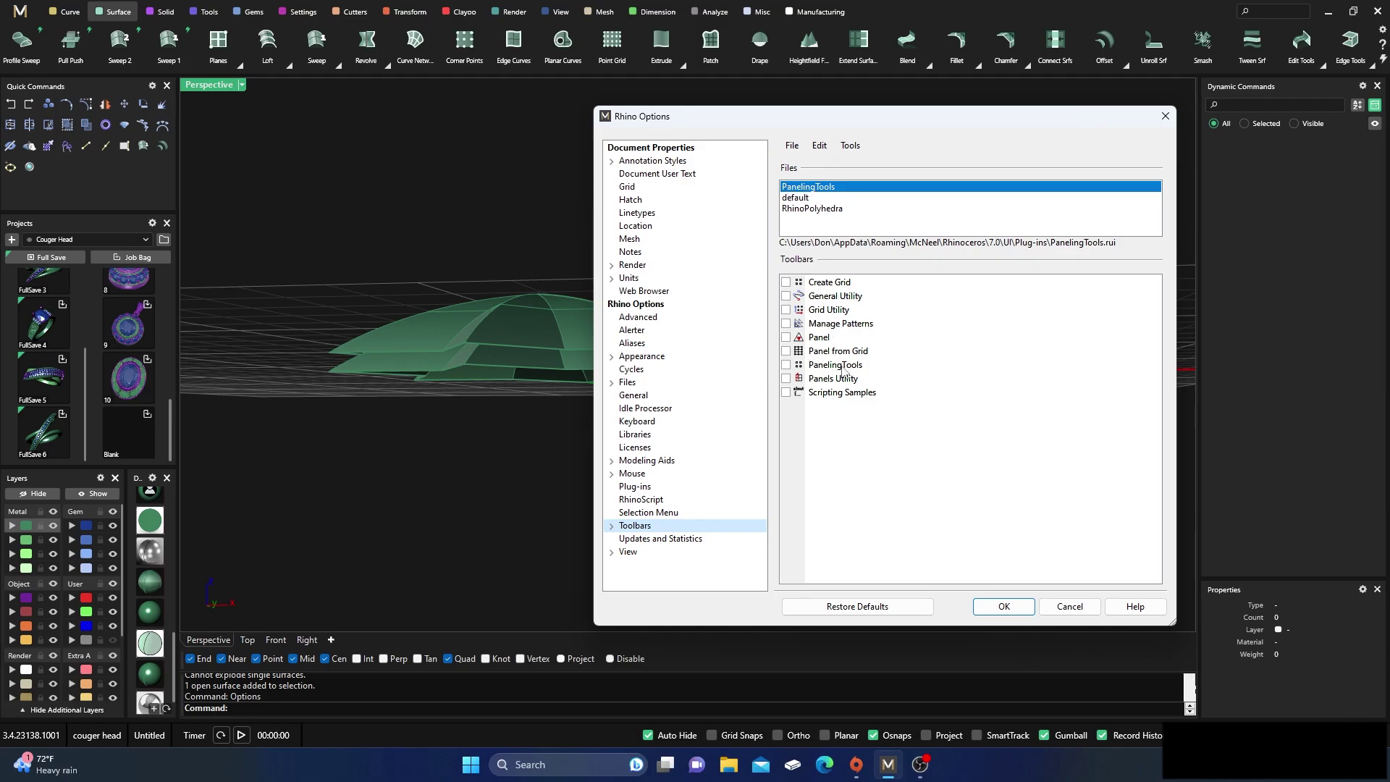
{"action": "left_click", "coordinate": [786, 365]}
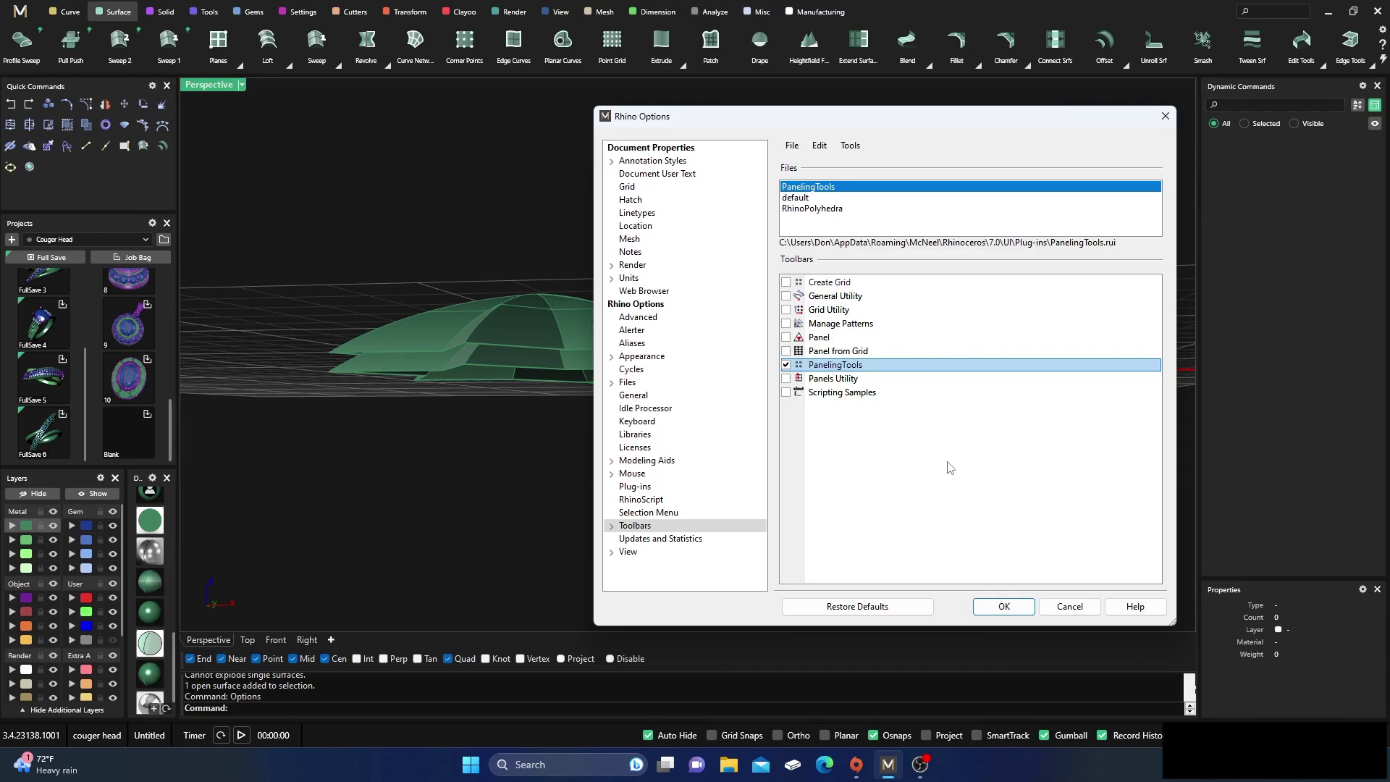
{"action": "left_click", "coordinate": [1002, 605]}
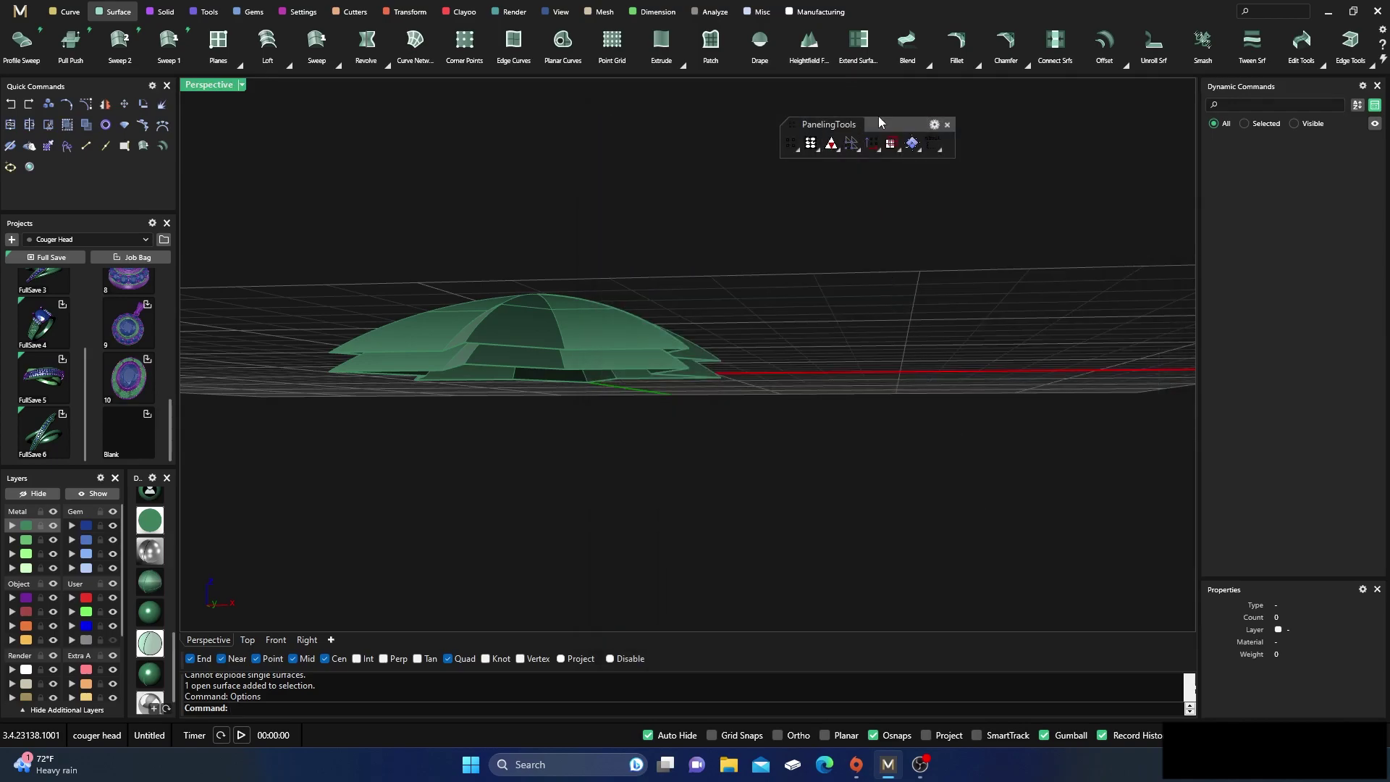
{"action": "left_click_drag", "start_coordinate": [886, 125], "coordinate": [906, 123]}
- Create a grouped paneling grid on the lower star surface by domain number, with 12 U spans and 2 V spans
{"action": "right_click_drag", "start_coordinate": [692, 271], "coordinate": [645, 433]}
{"action": "scroll", "coordinate": [525, 349], "scroll_direction": "up", "scroll_amount": 5}
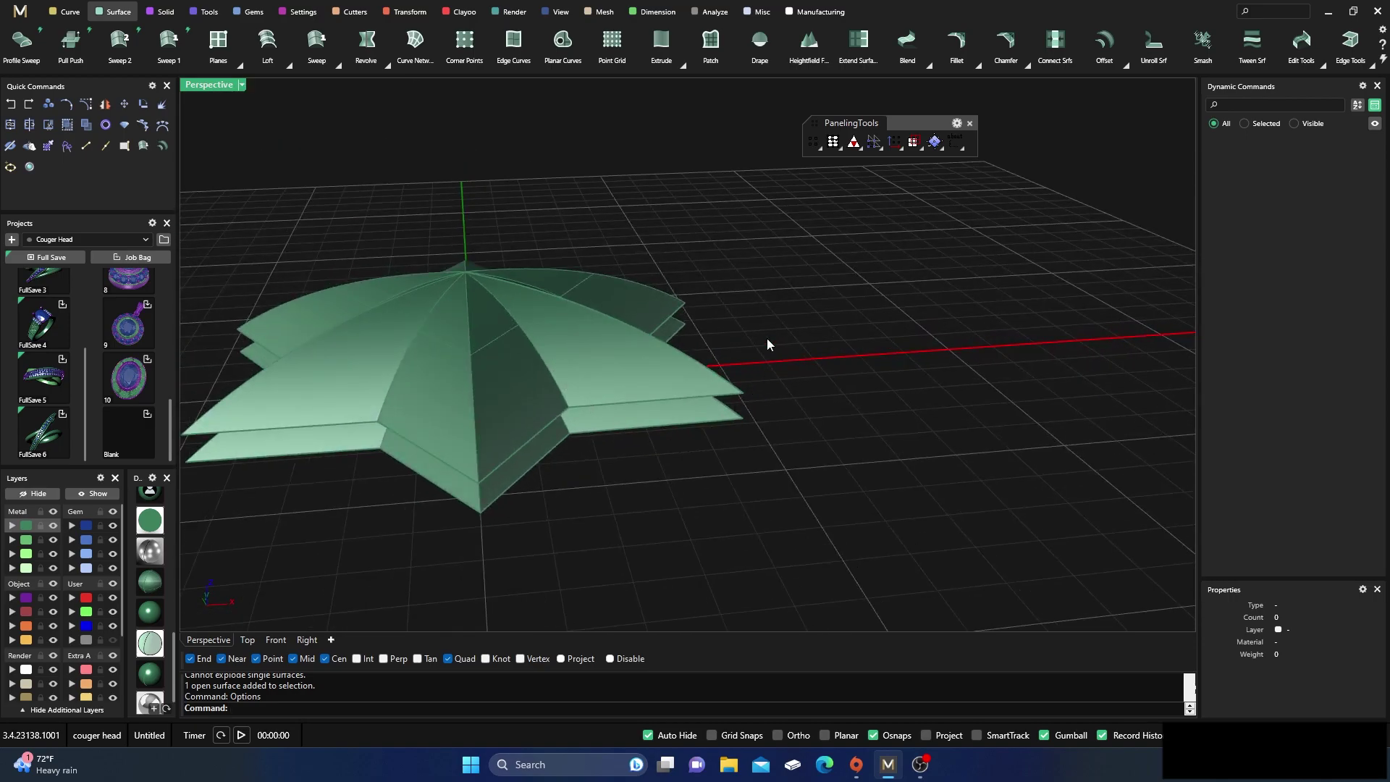
{"action": "left_click", "coordinate": [706, 387]}
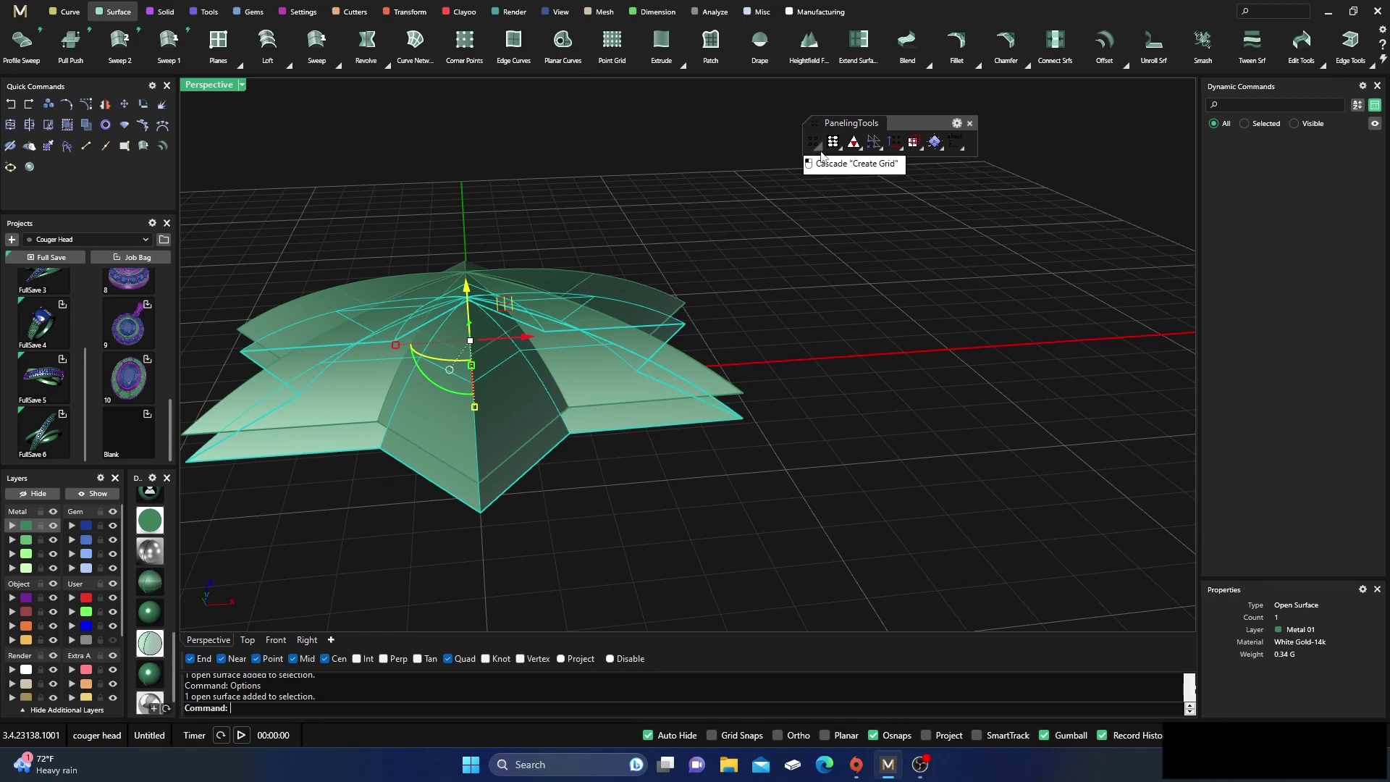
{"action": "left_click", "coordinate": [818, 148]}
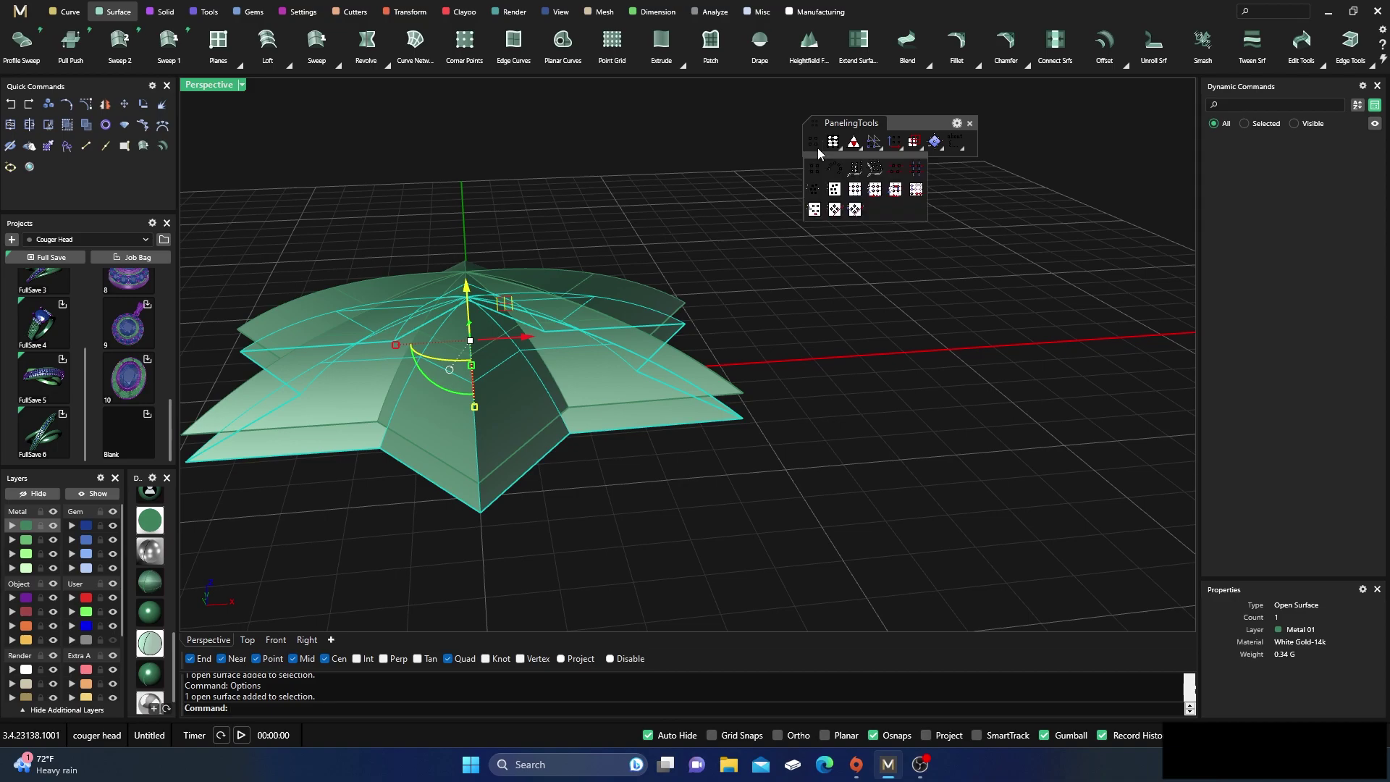
{"action": "left_click", "coordinate": [856, 190]}
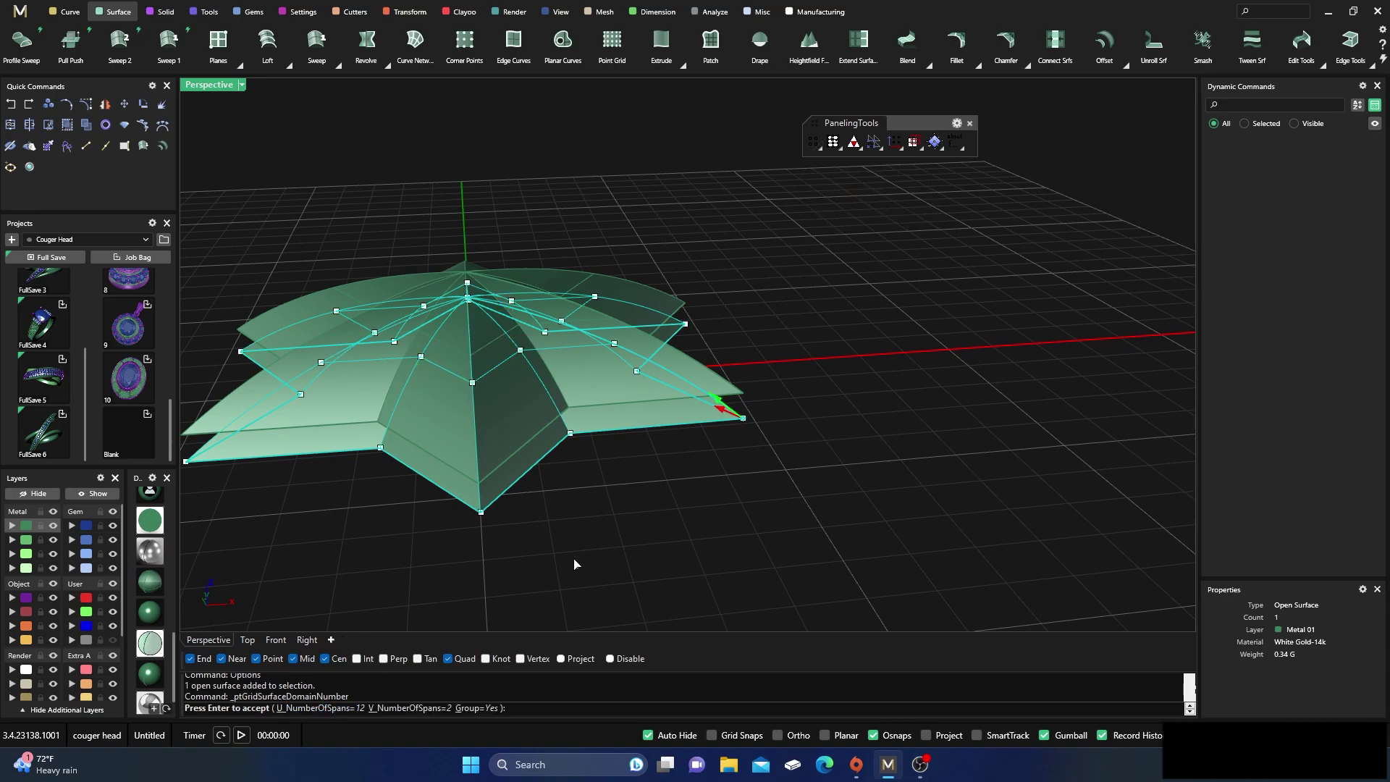
{"action": "right_click_drag", "start_coordinate": [574, 564], "coordinate": [536, 595]}
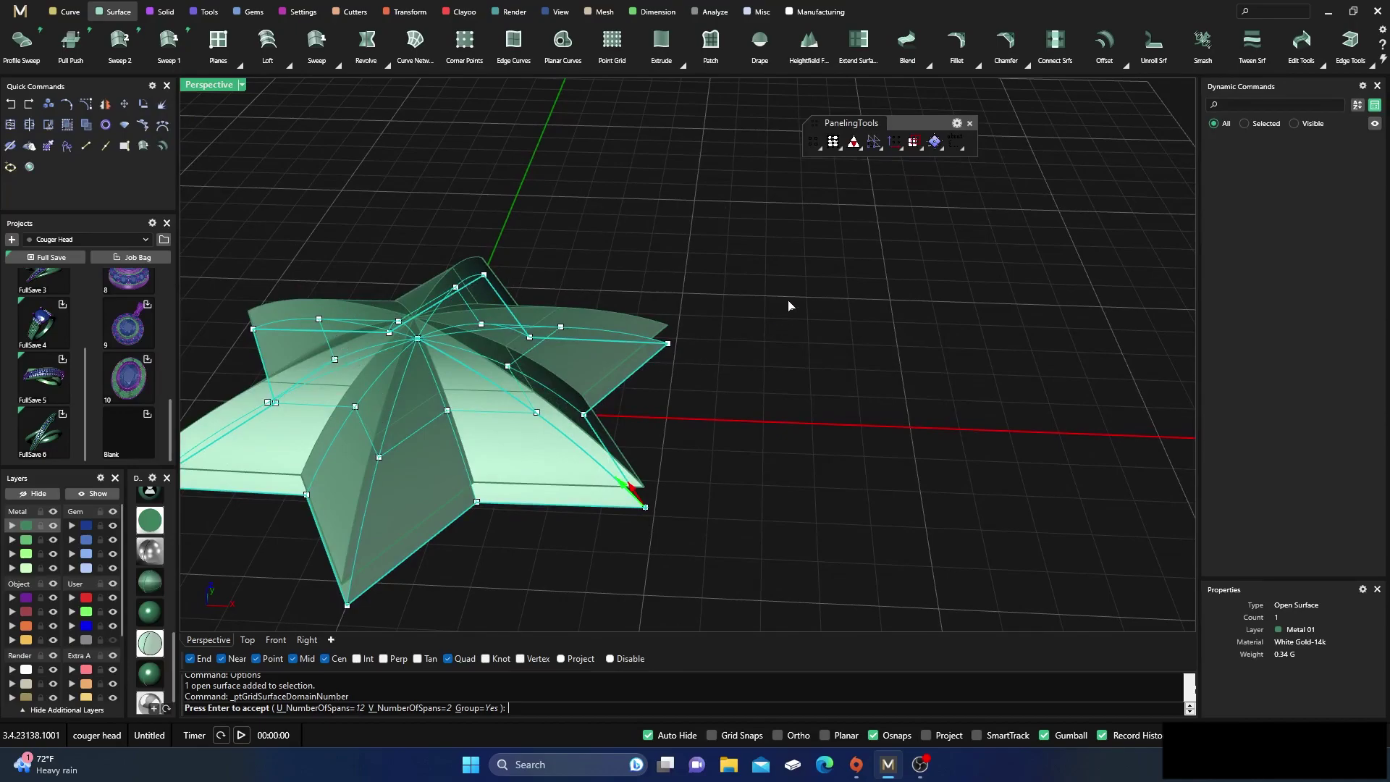
{"action": "scroll", "coordinate": [791, 302], "scroll_direction": "down", "scroll_amount": 3}
{"action": "right_click_drag", "start_coordinate": [791, 302], "coordinate": [751, 398]}
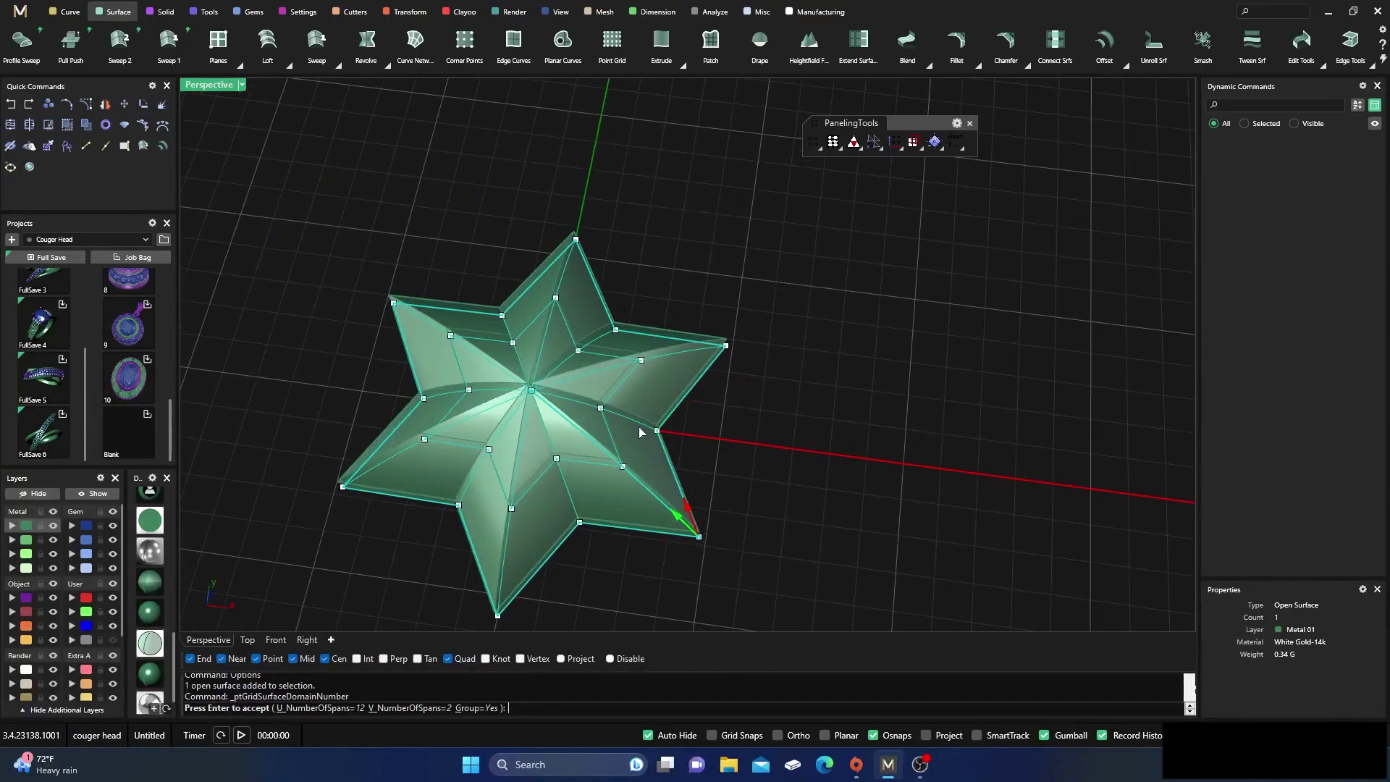
{"action": "scroll", "coordinate": [657, 439], "scroll_direction": "up", "scroll_amount": 2}
{"action": "scroll", "coordinate": [580, 514], "scroll_direction": "up", "scroll_amount": 2}
{"action": "right_click_drag", "start_coordinate": [587, 536], "coordinate": [567, 407]}
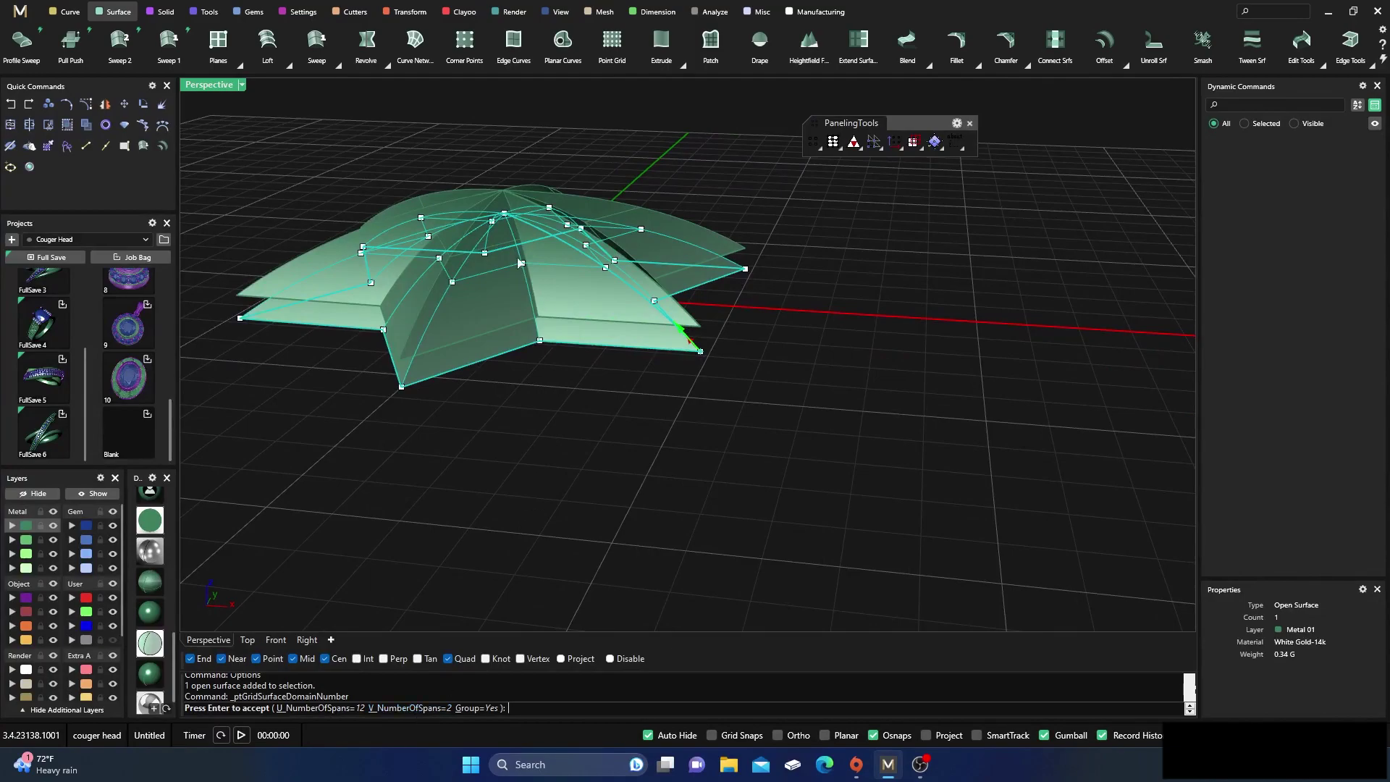
{"action": "right_click_drag", "start_coordinate": [508, 452], "coordinate": [521, 505]}
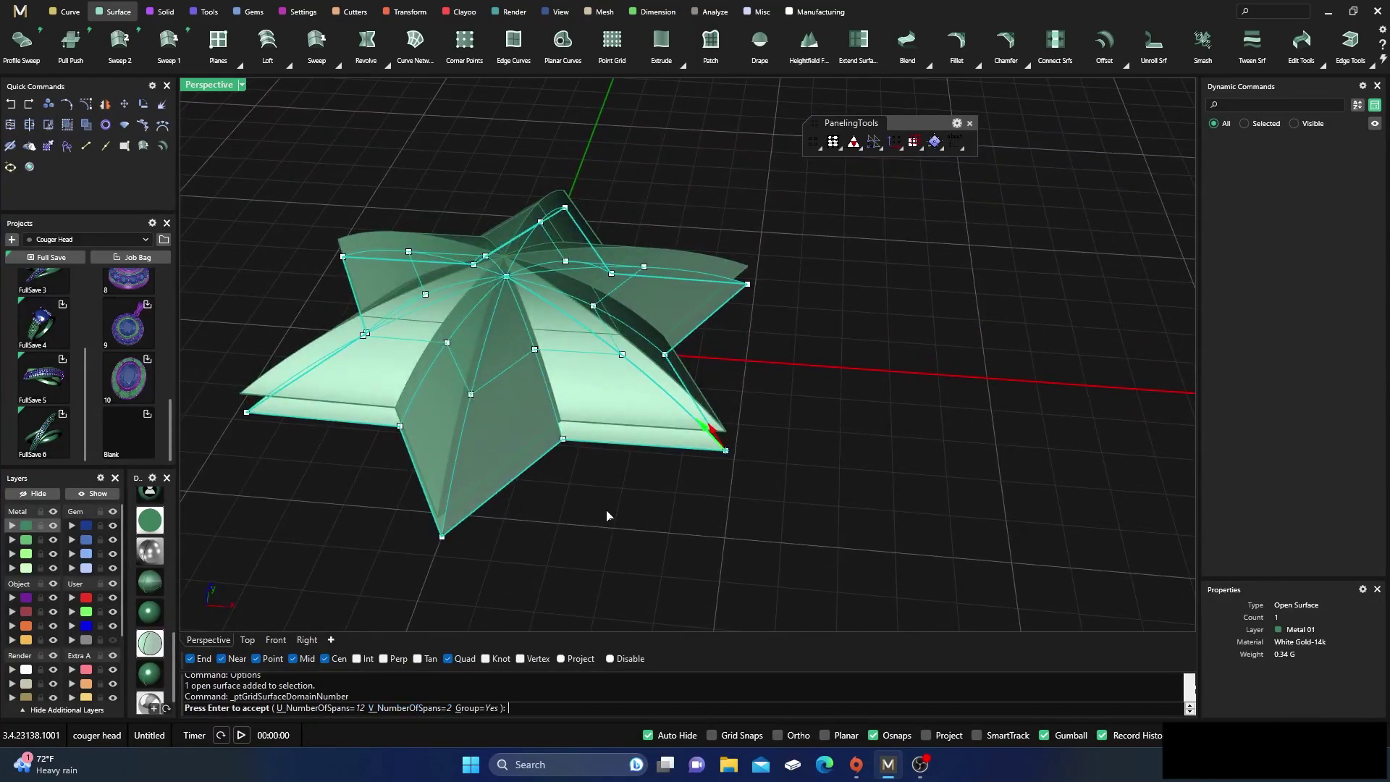
{"action": "key", "text": "Return"}
- Create the same 12 by 2 span grouped paneling grid on the upper star surface
{"action": "right_click_drag", "start_coordinate": [619, 544], "coordinate": [681, 379]}
{"action": "left_click", "coordinate": [637, 519]}
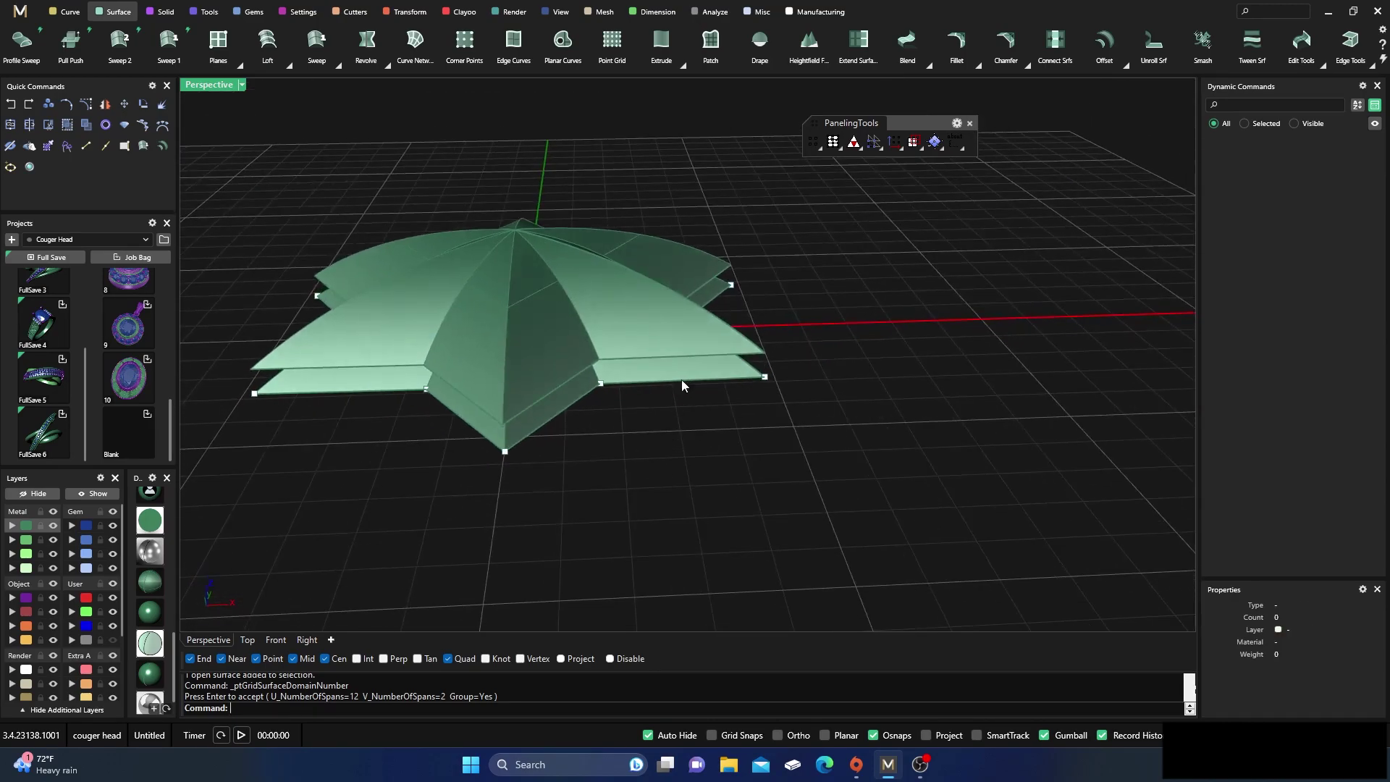
{"action": "left_click", "coordinate": [693, 323]}
{"action": "key", "text": "Return"}
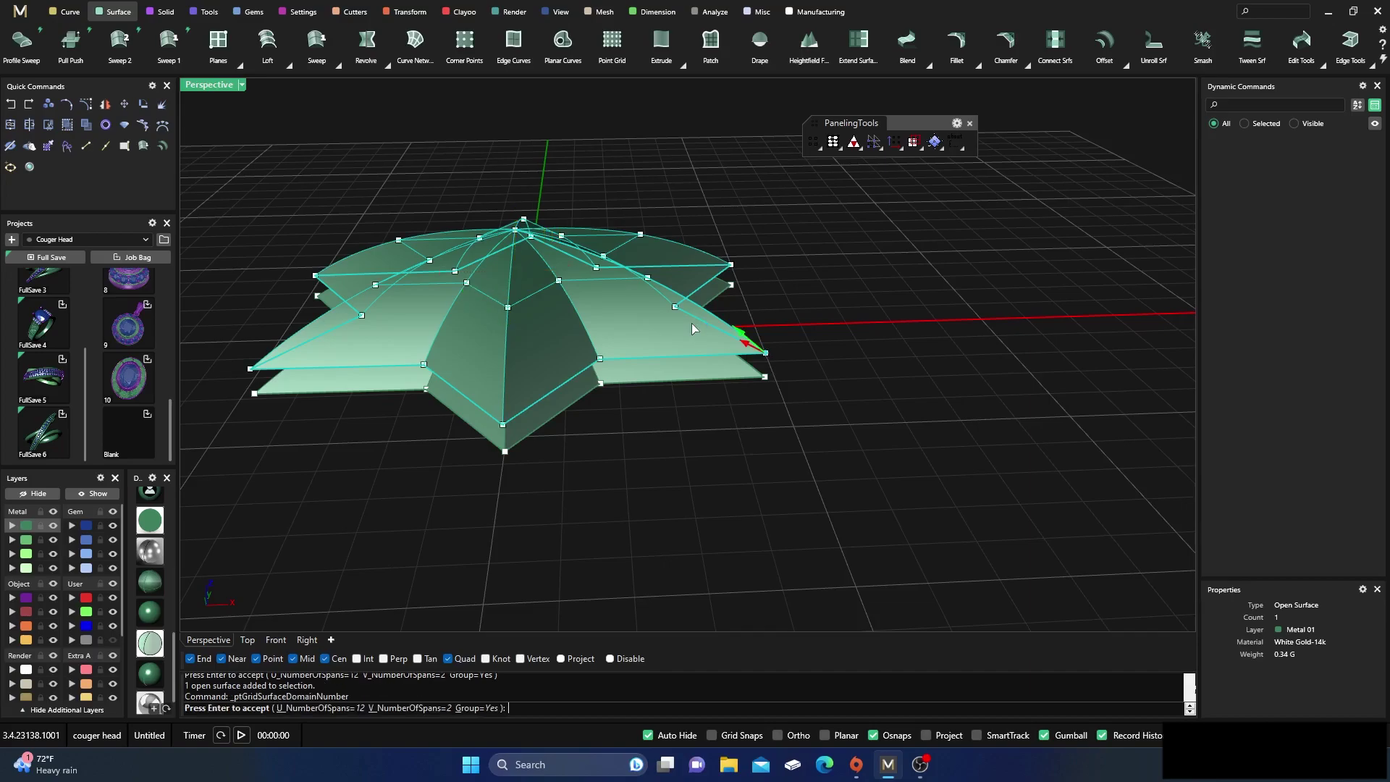
{"action": "key", "text": "Return"}
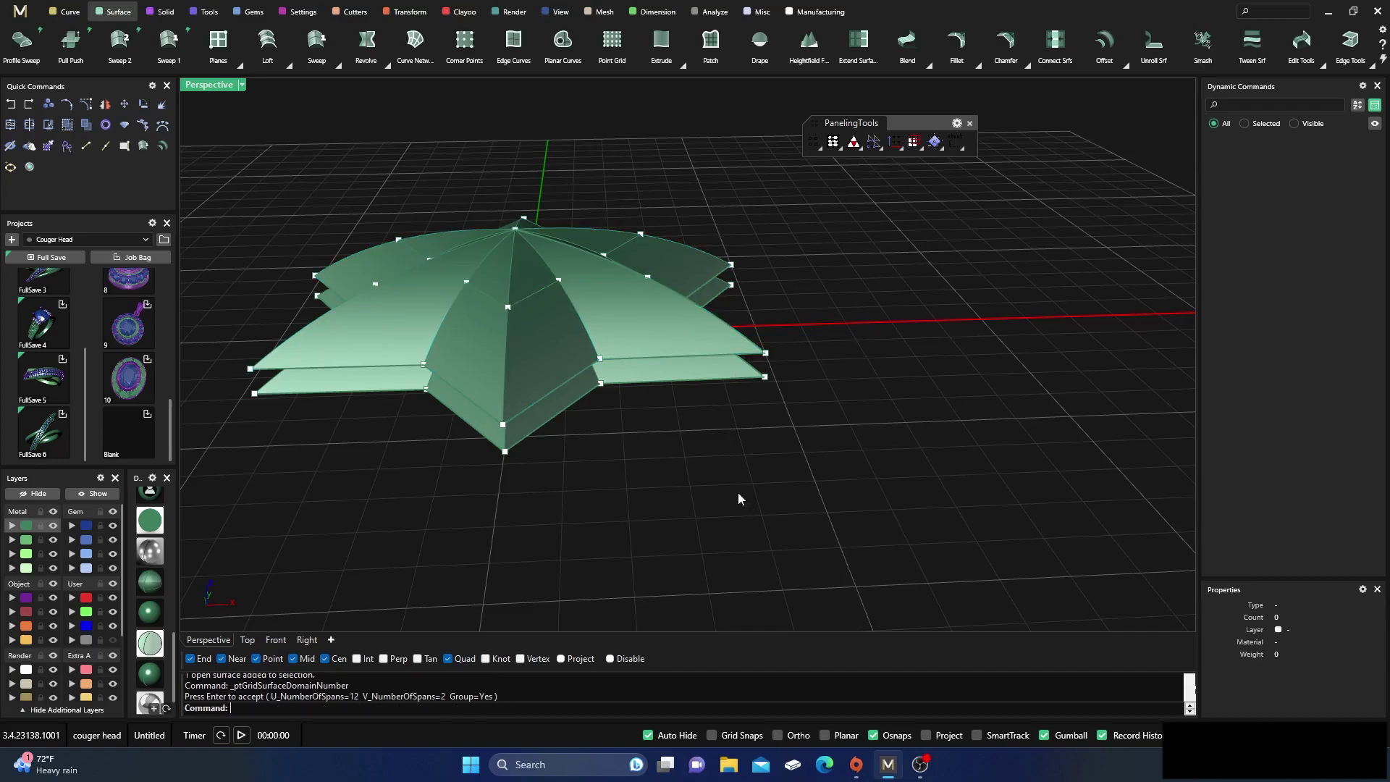
- Draw a sphere about 1.74 in diameter beside the star and assign it to the Creation layer
{"action": "right_click_drag", "start_coordinate": [736, 492], "coordinate": [663, 491]}
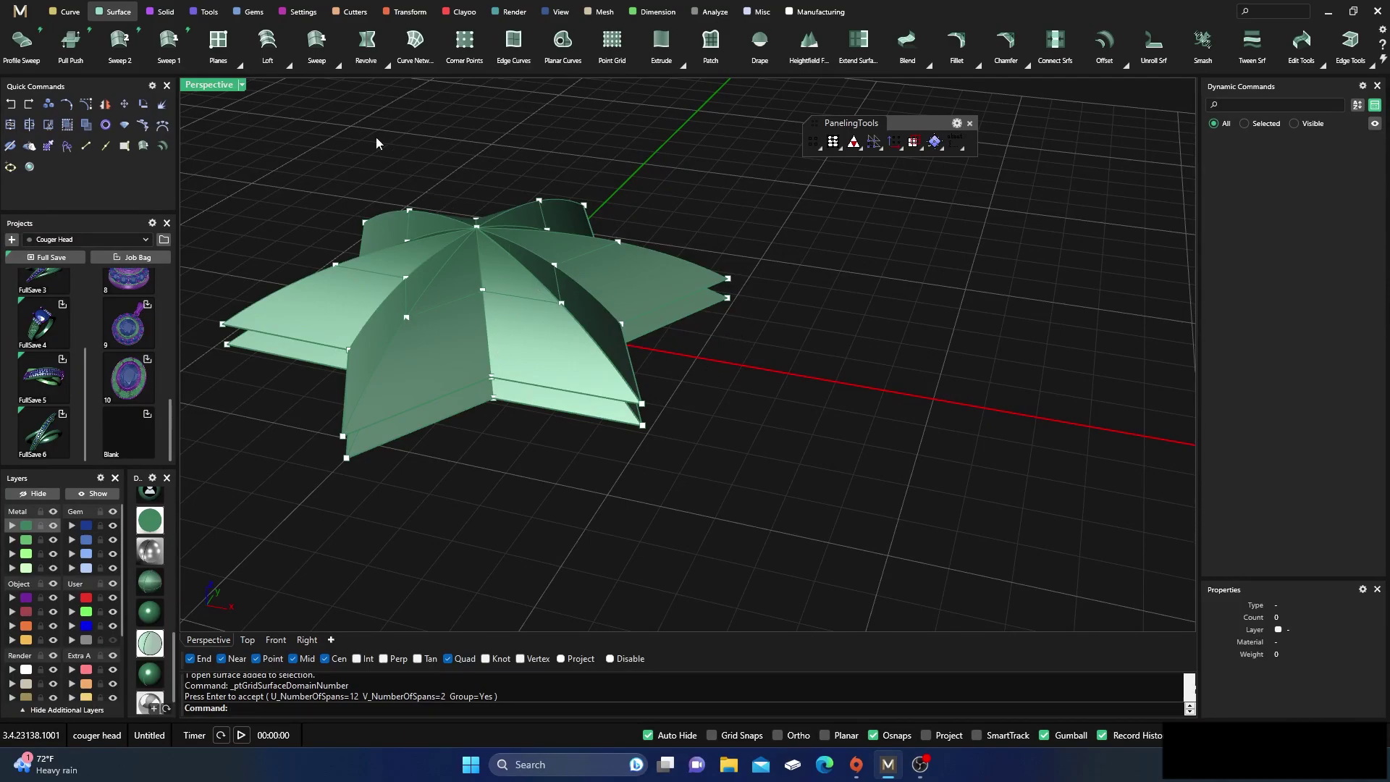
{"action": "left_click", "coordinate": [165, 12]}
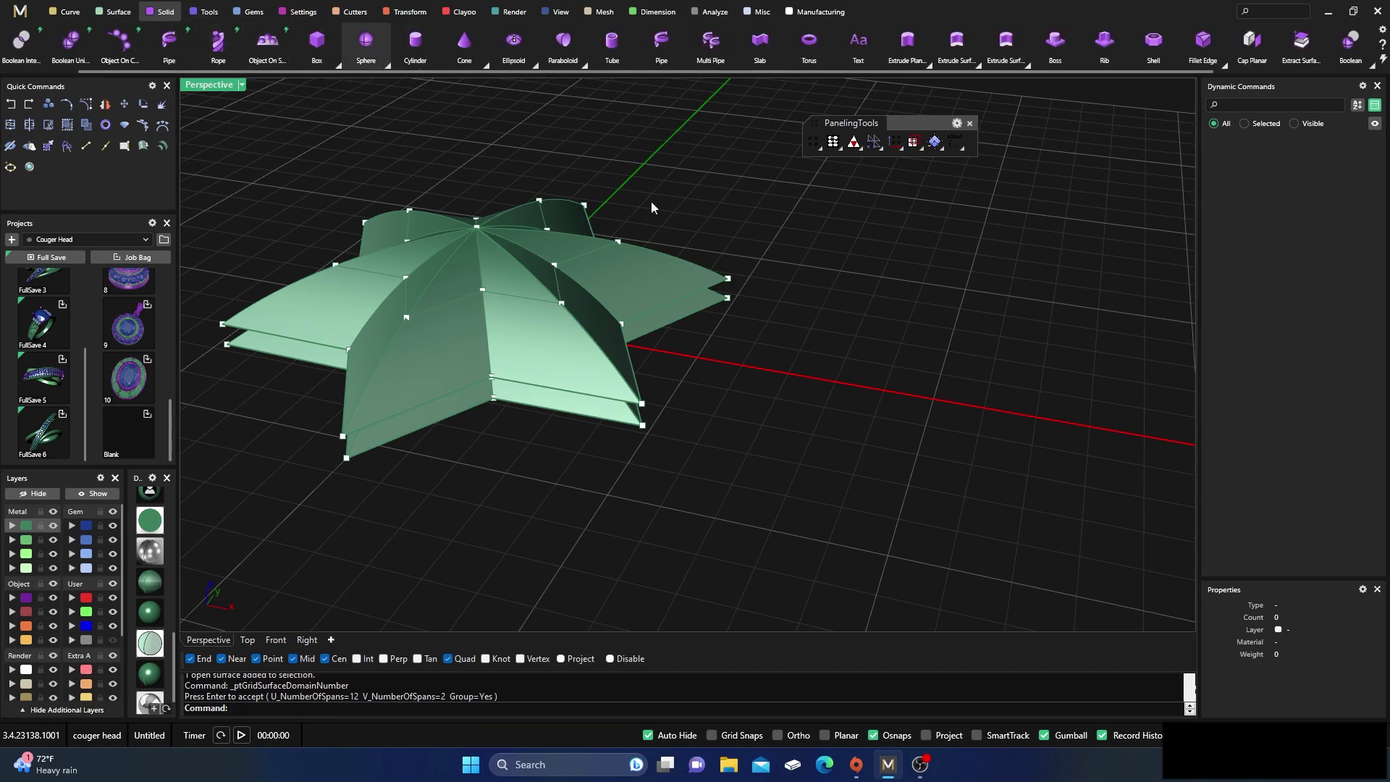
{"action": "left_click", "coordinate": [896, 330]}
{"action": "left_click", "coordinate": [885, 304]}
{"action": "scroll", "coordinate": [859, 389], "scroll_direction": "down", "scroll_amount": 3}
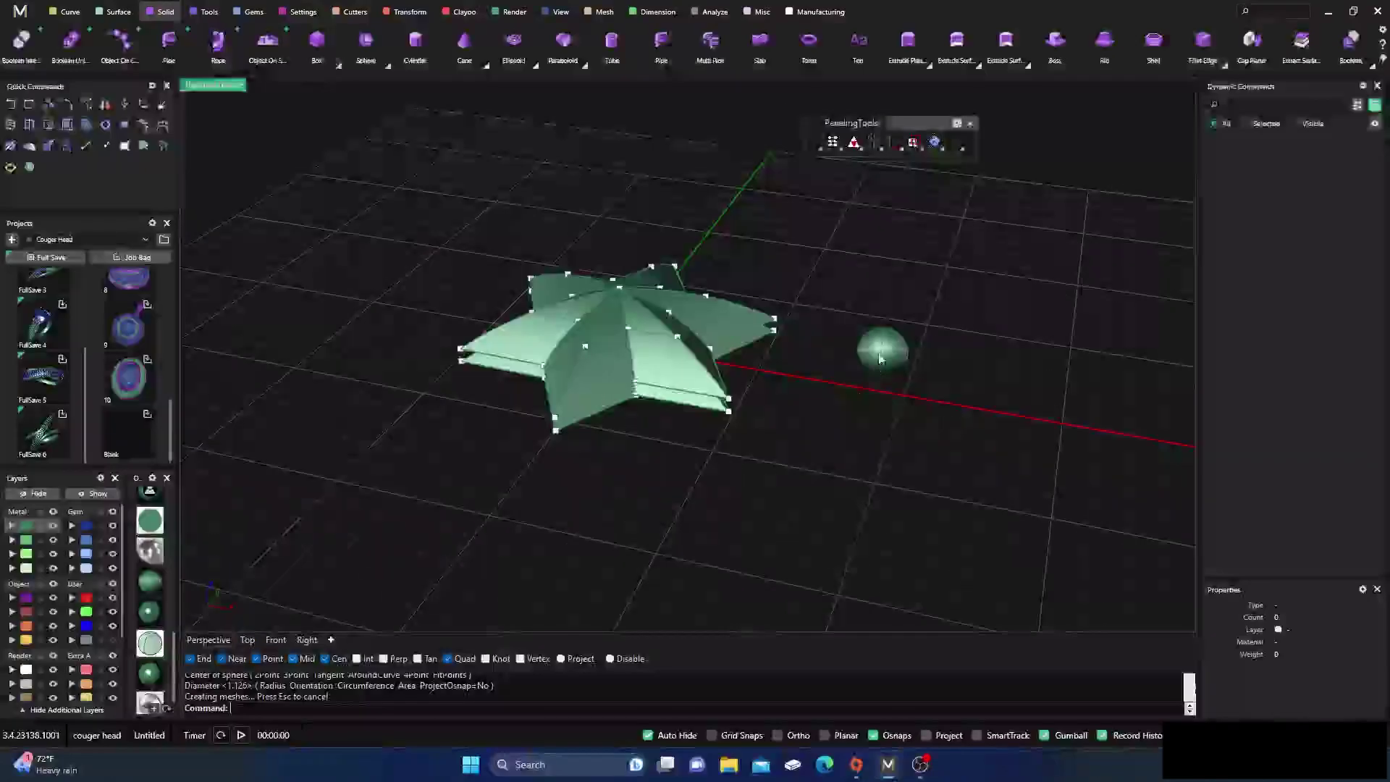
{"action": "left_click", "coordinate": [879, 356]}
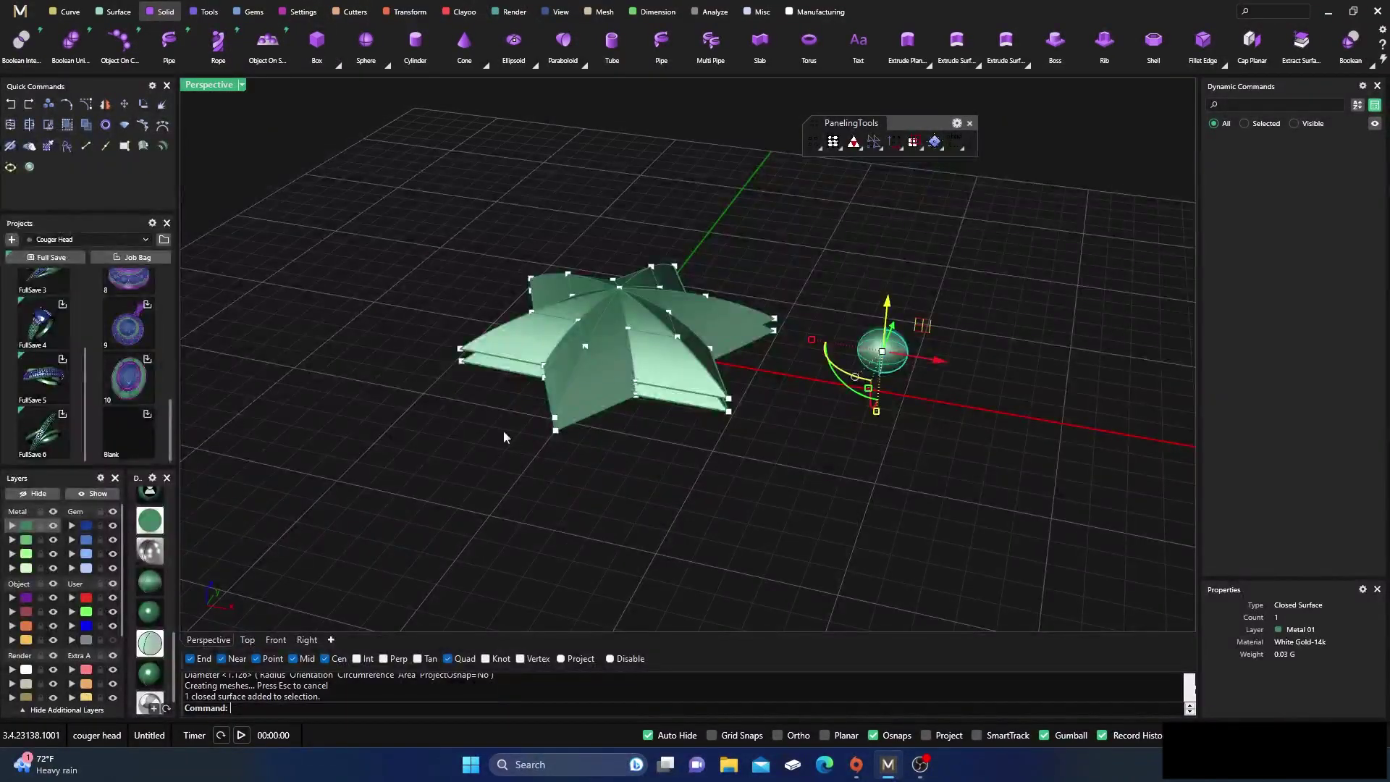
{"action": "left_click", "coordinate": [15, 641]}
{"action": "left_click", "coordinate": [652, 547]}
- Start 3D custom paneling with the lower star's grid as first bounding grid and the upper star's grid as second
{"action": "scroll", "coordinate": [743, 464], "scroll_direction": "up", "scroll_amount": 4}
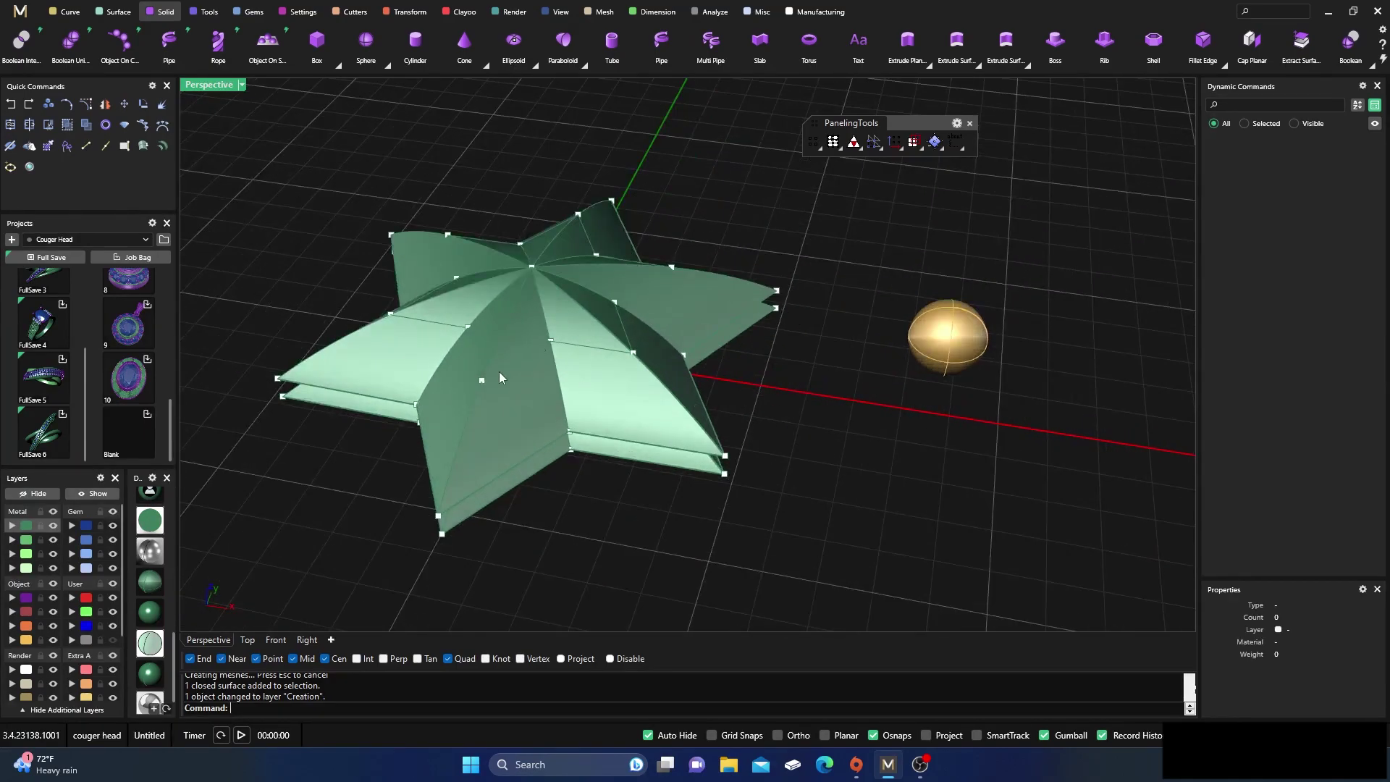
{"action": "left_click", "coordinate": [841, 151]}
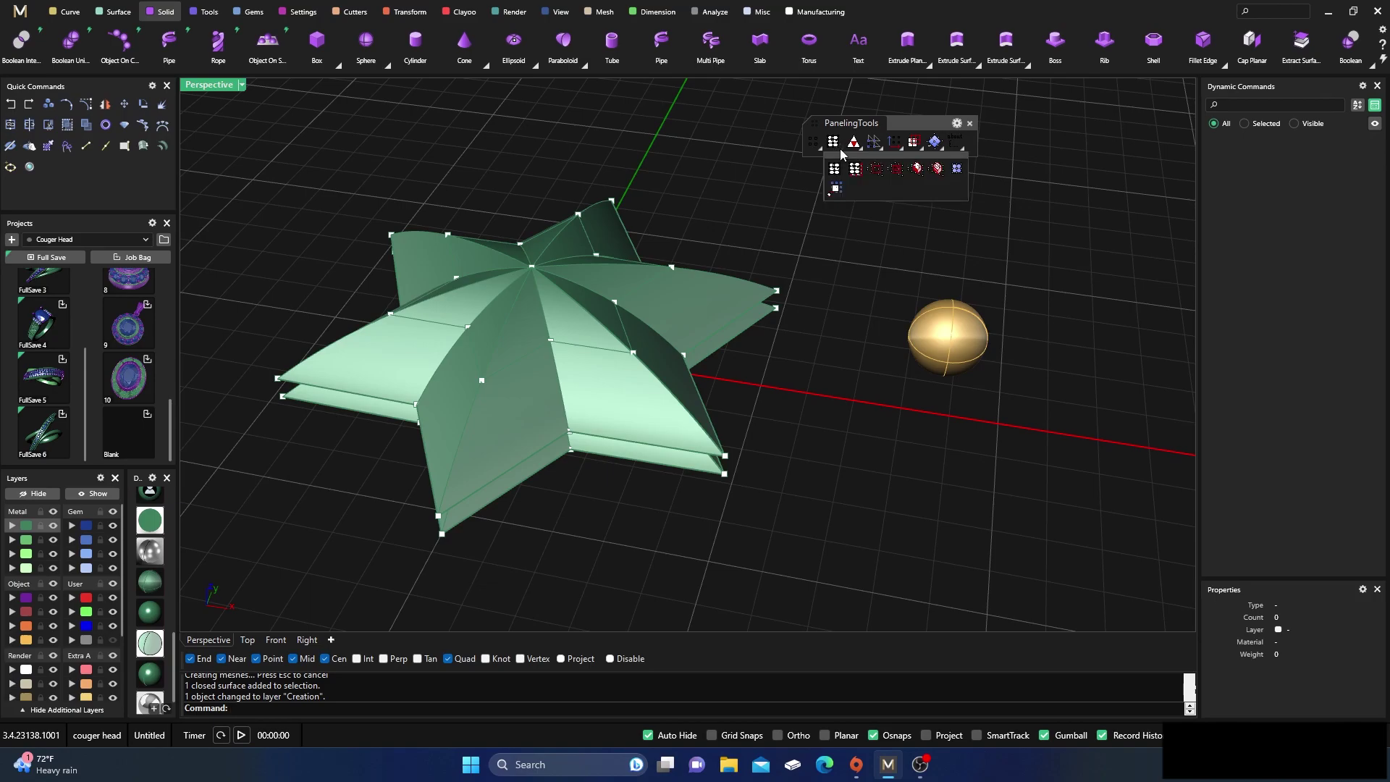
{"action": "left_click", "coordinate": [917, 170]}
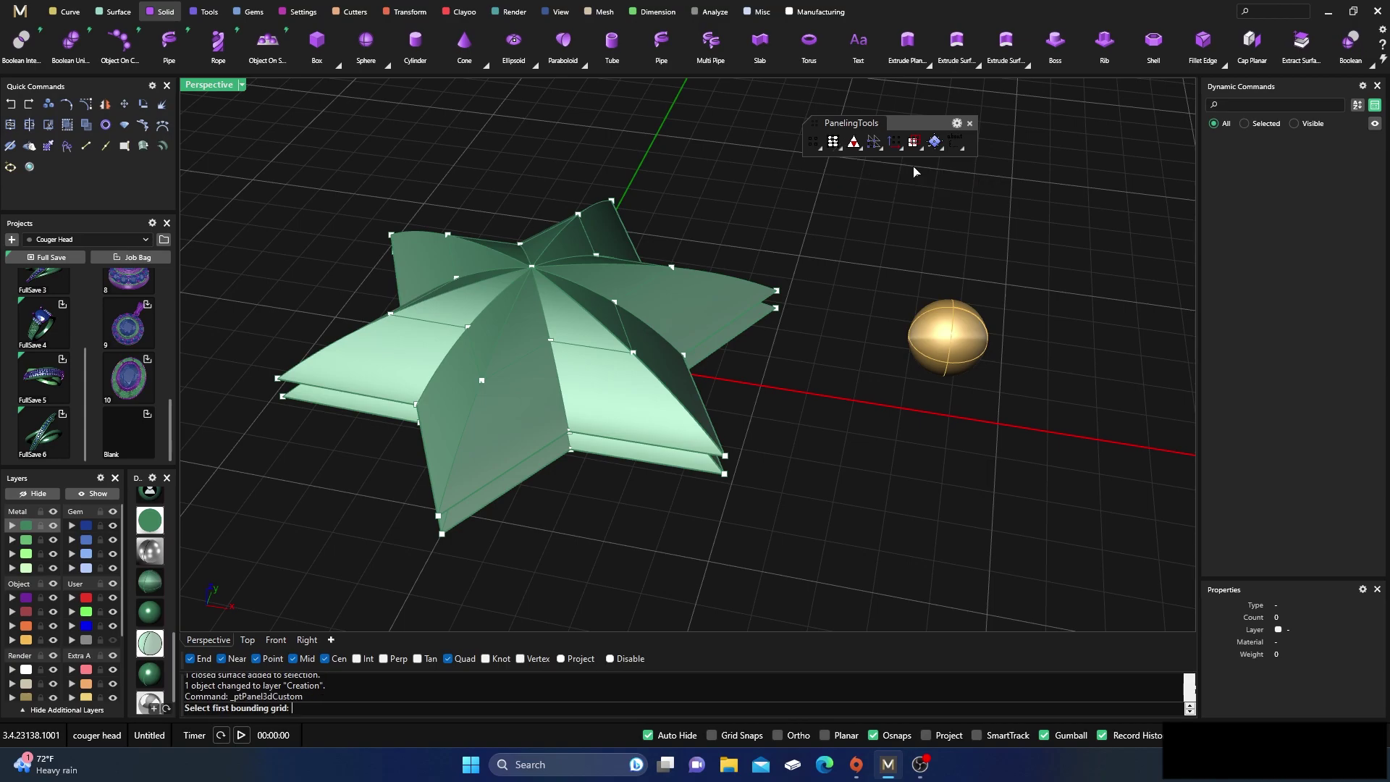
{"action": "scroll", "coordinate": [728, 512], "scroll_direction": "up", "scroll_amount": 2}
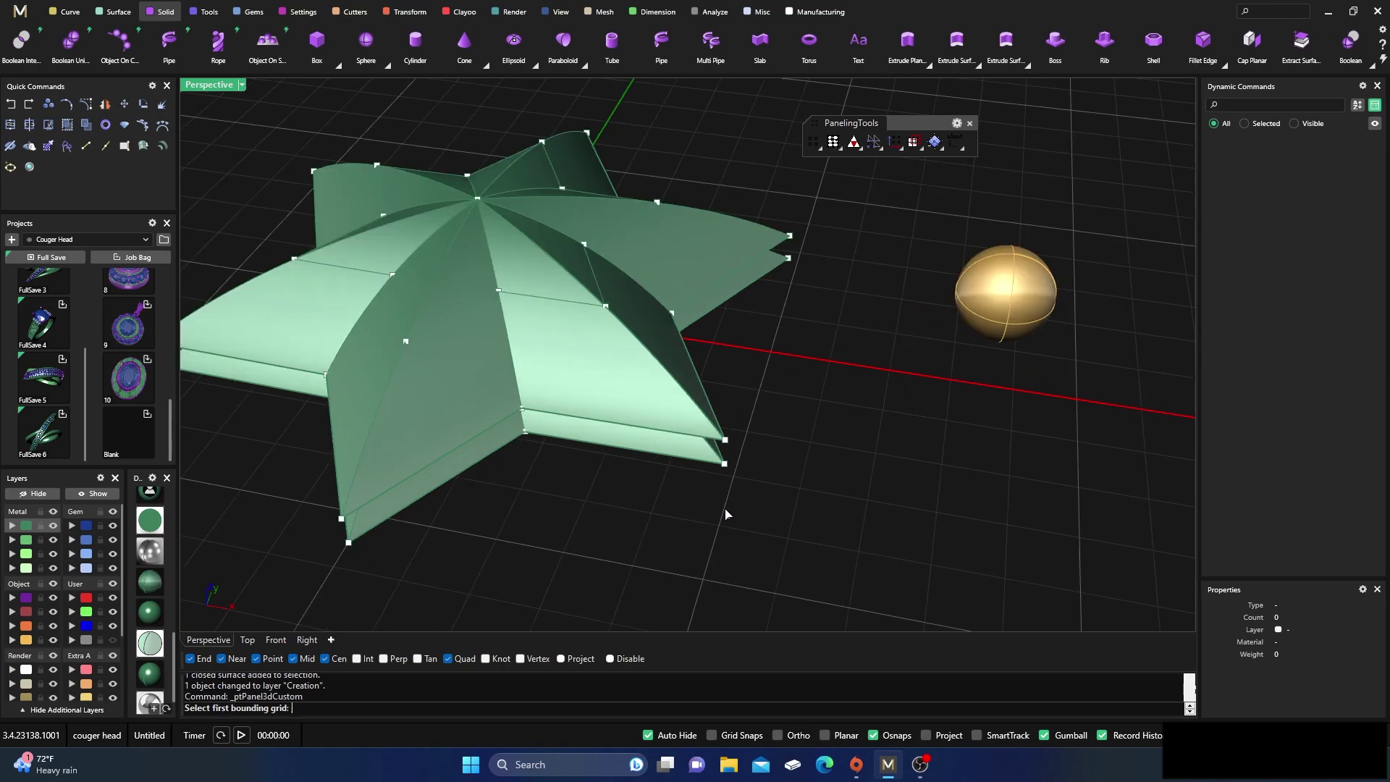
{"action": "left_click", "coordinate": [726, 467]}
{"action": "key", "text": "Return"}
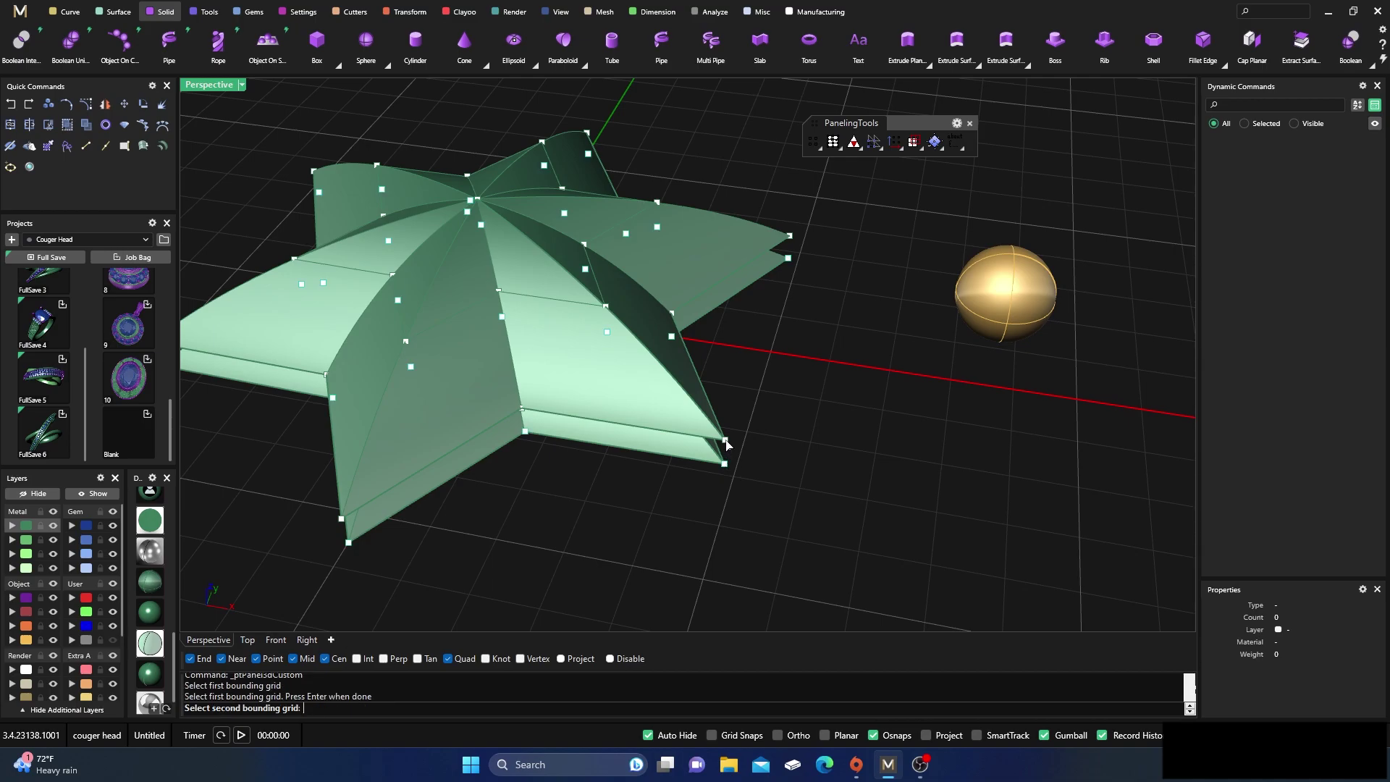
{"action": "left_click", "coordinate": [726, 442]}
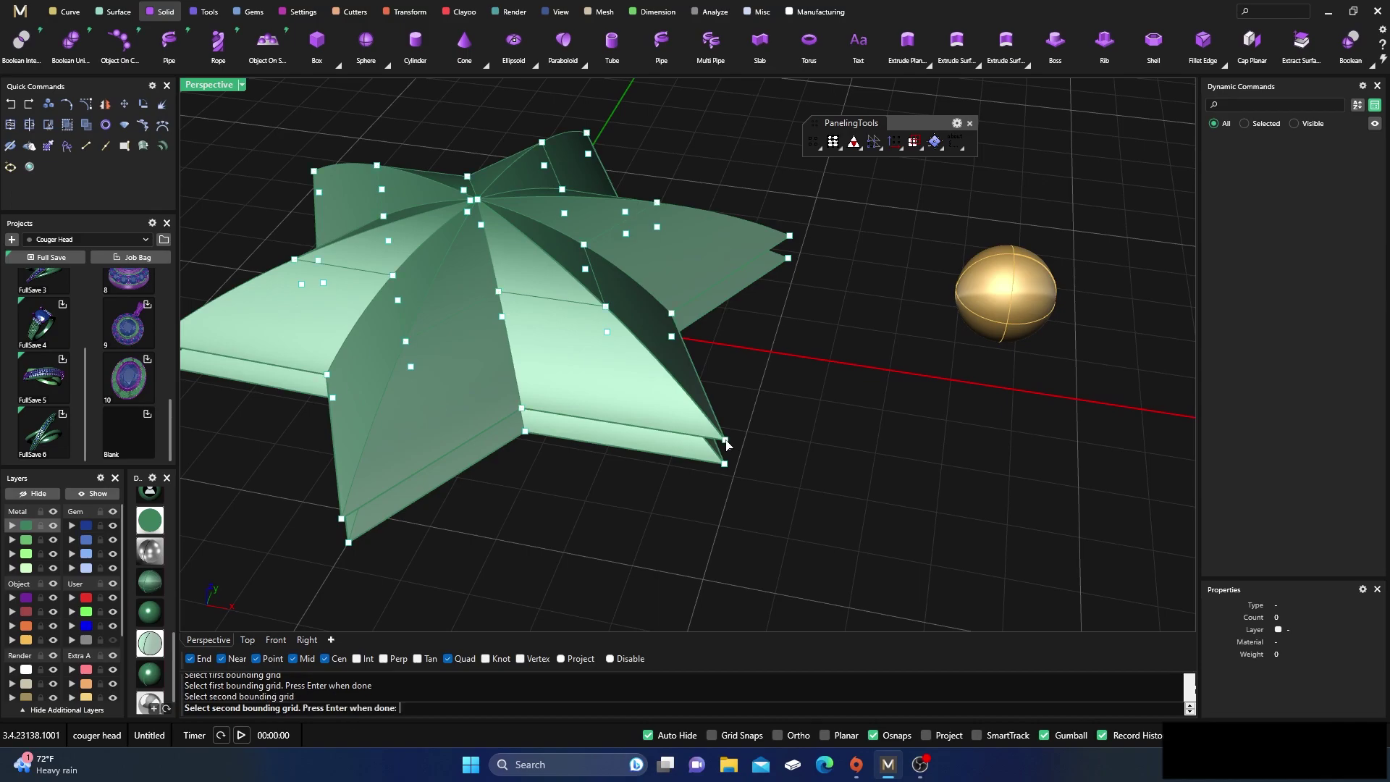
{"action": "key", "text": "Return"}
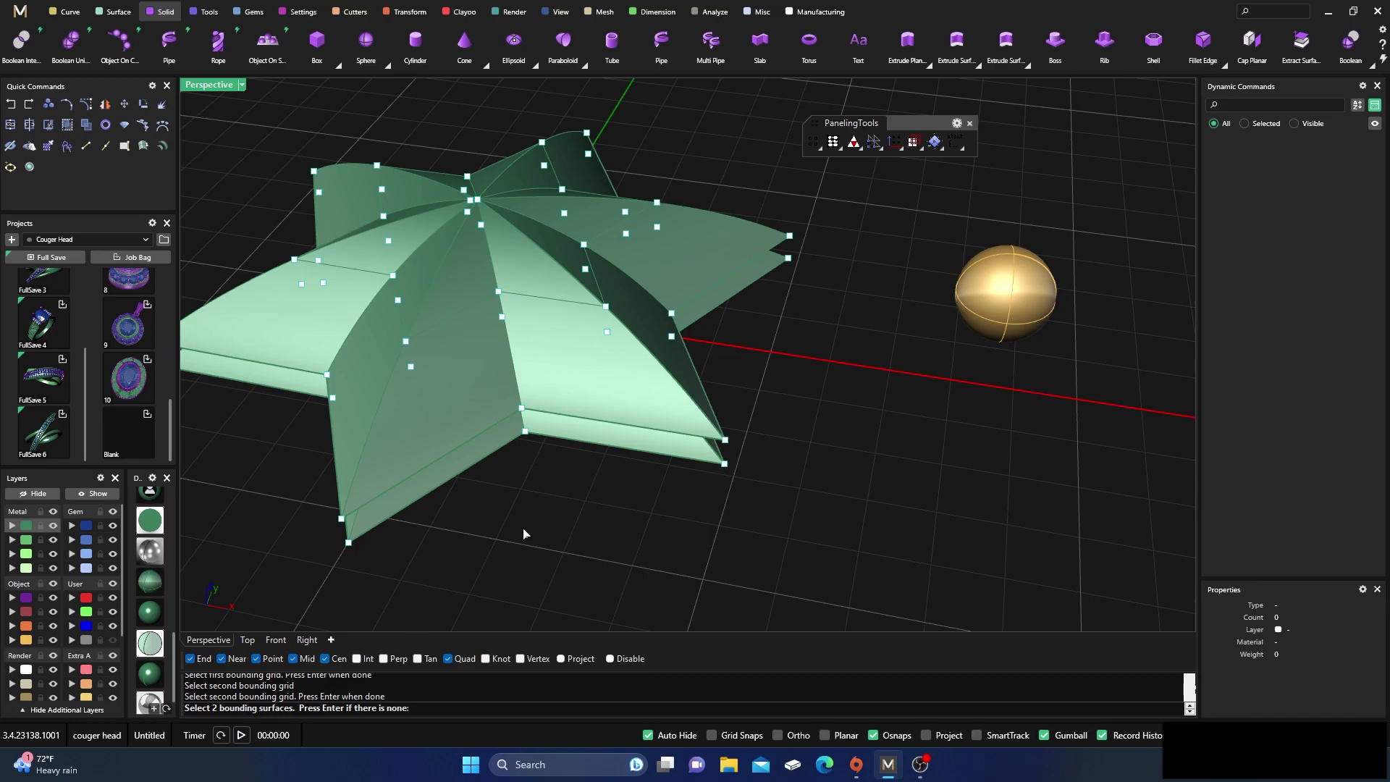
- Use the star surfaces as bounding surfaces and panel the sphere between the grids with base 0 and shift 1 in both directions
{"action": "left_click", "coordinate": [641, 421]}
{"action": "key", "text": "Return"}
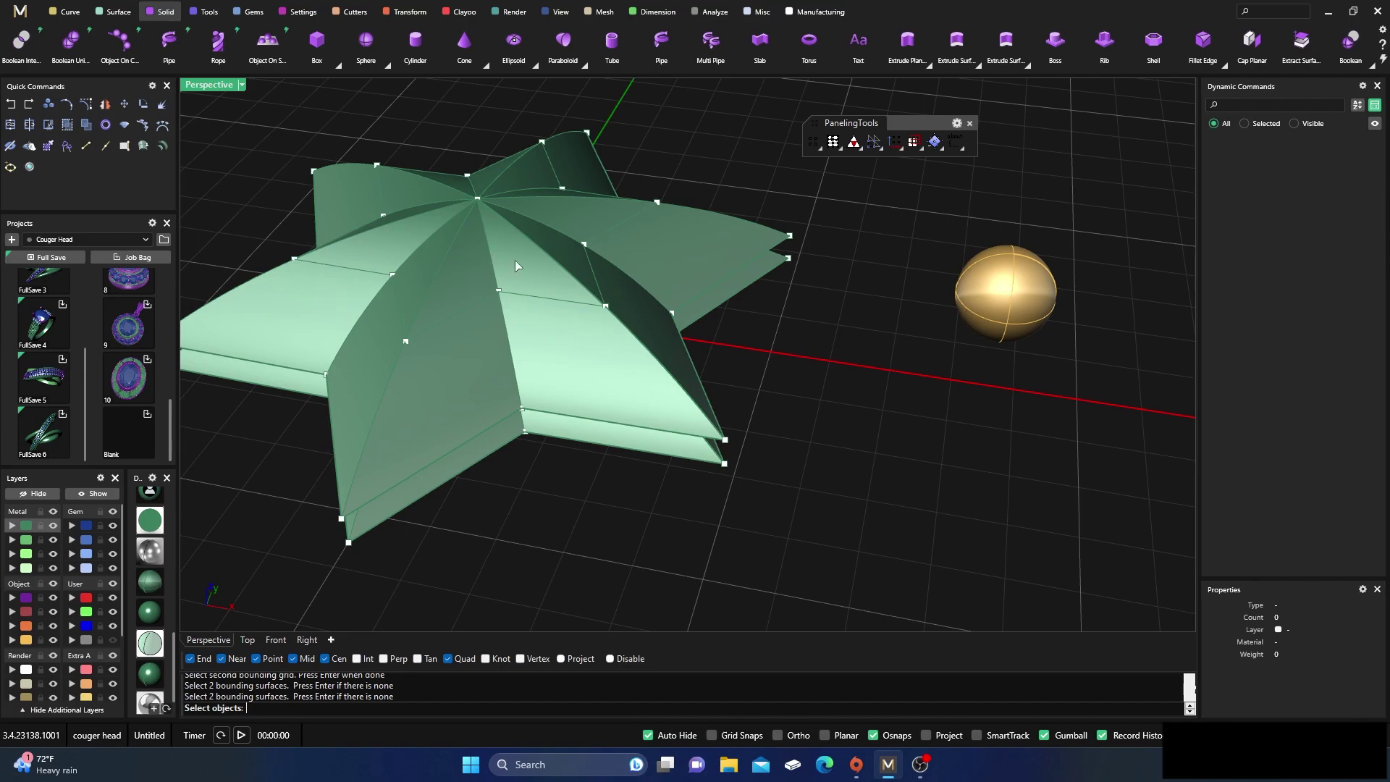
{"action": "left_click", "coordinate": [1007, 297]}
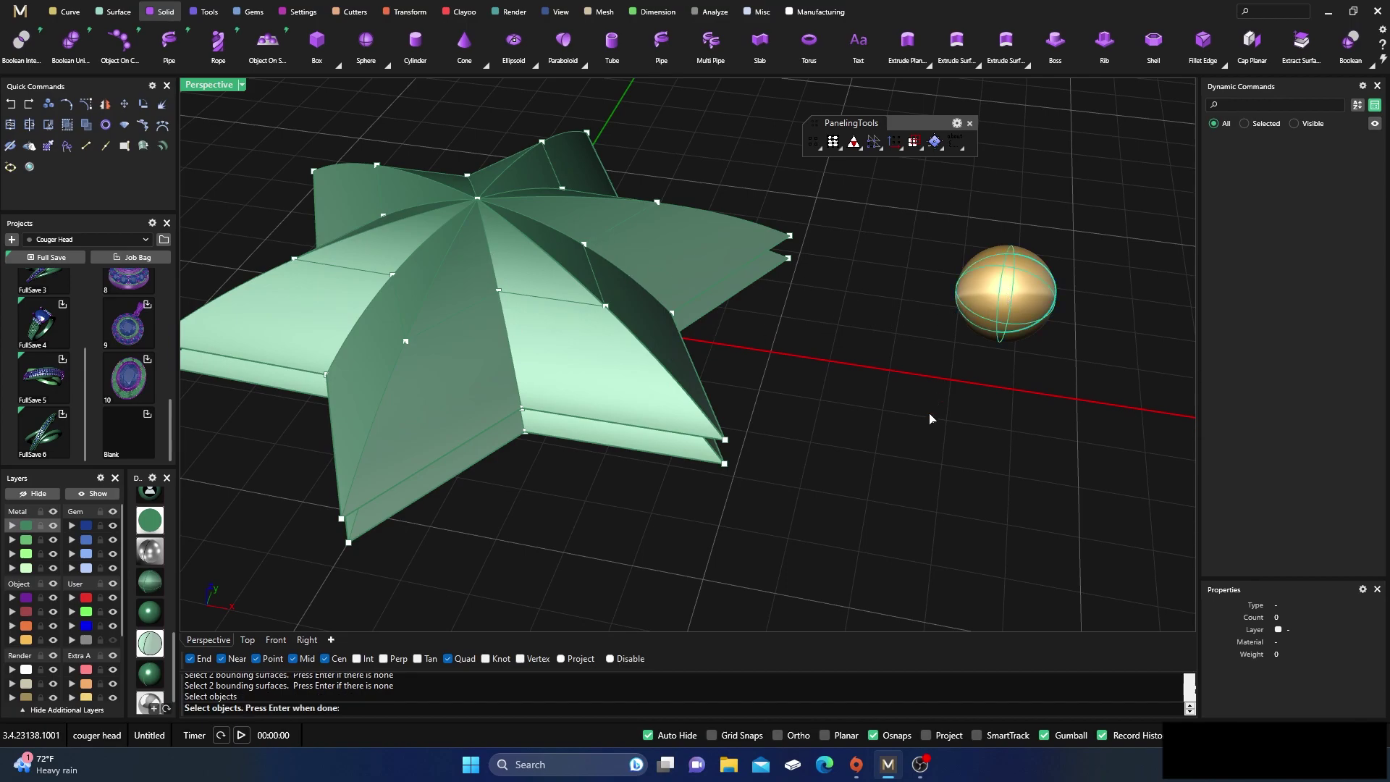
{"action": "key", "text": "Return"}
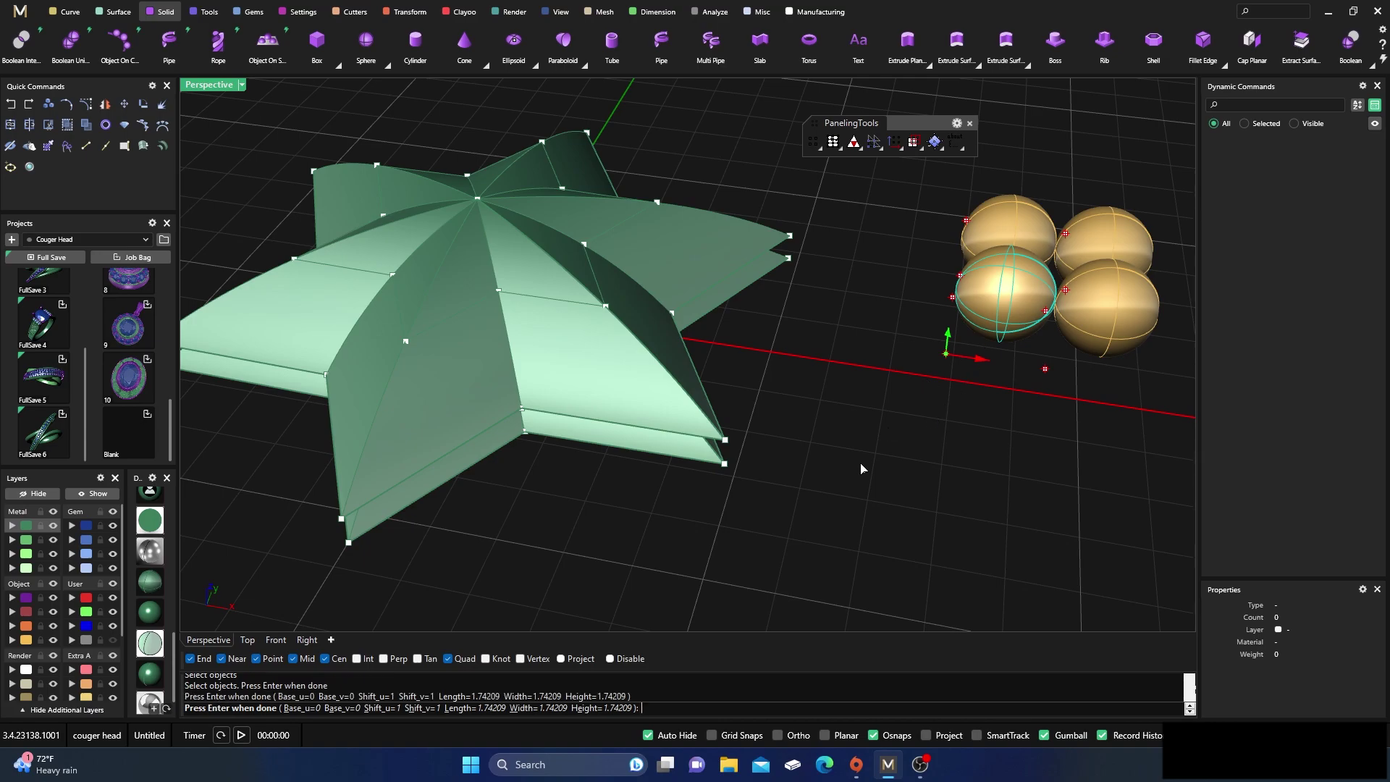
{"action": "key", "text": "Return"}
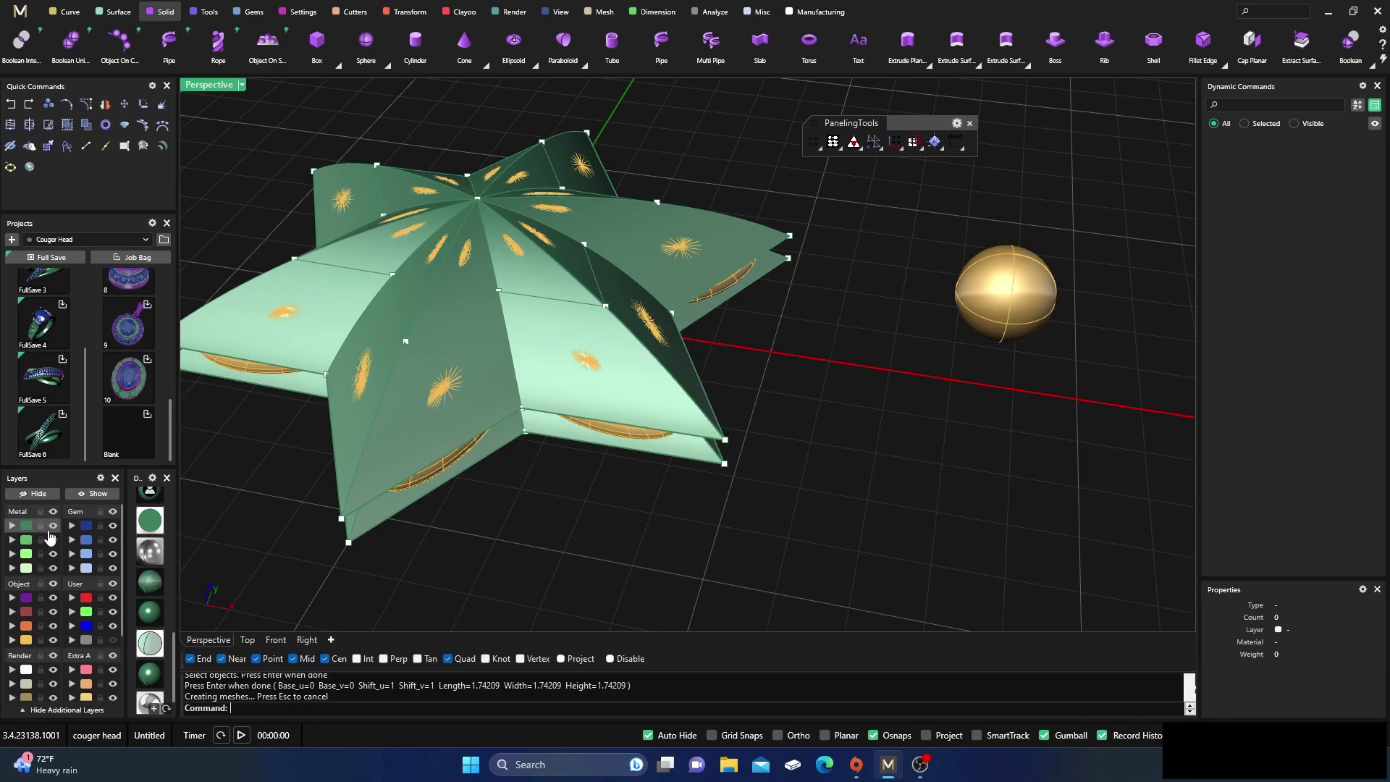
- Hide the Metal 01 layer holding the star surfaces and delete the original sphere beside the star
{"action": "left_click", "coordinate": [53, 525]}
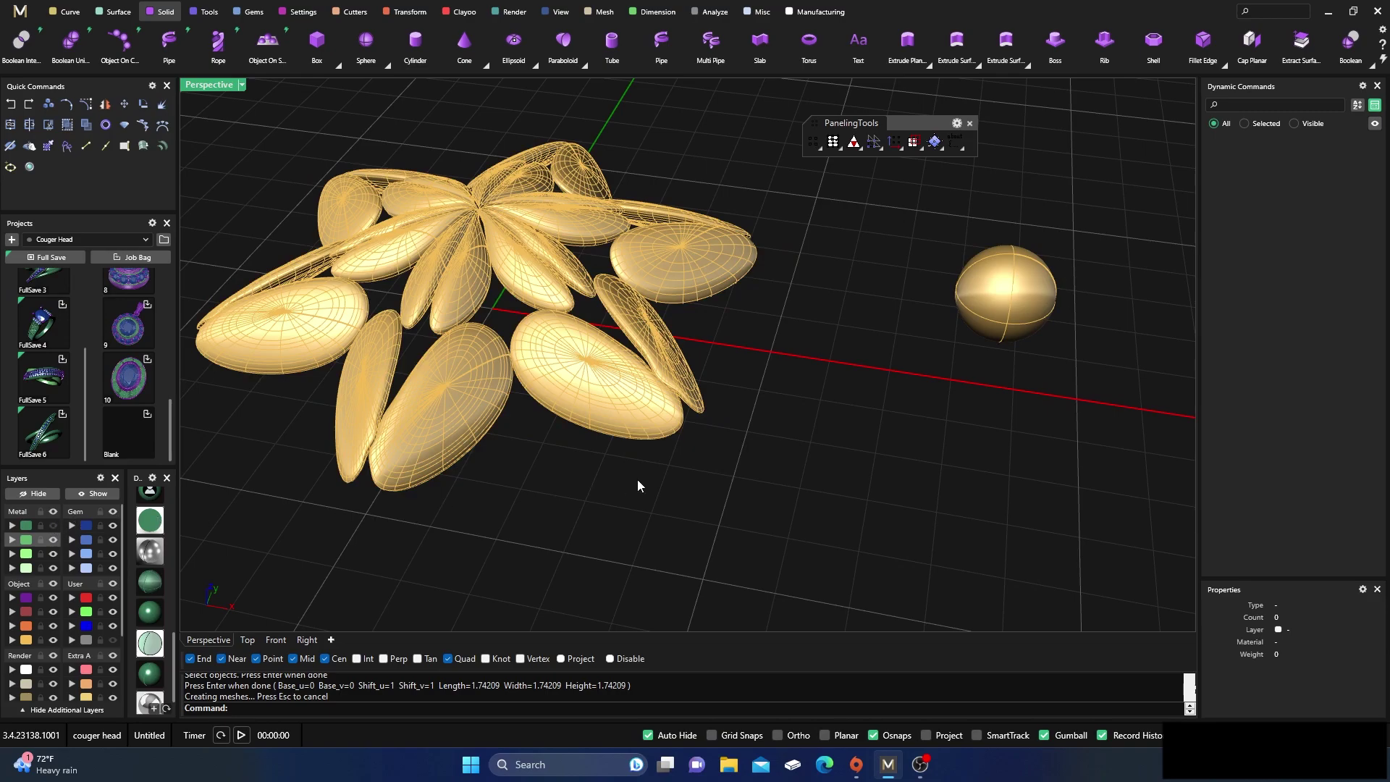
{"action": "left_click_drag", "start_coordinate": [1047, 411], "coordinate": [966, 289]}
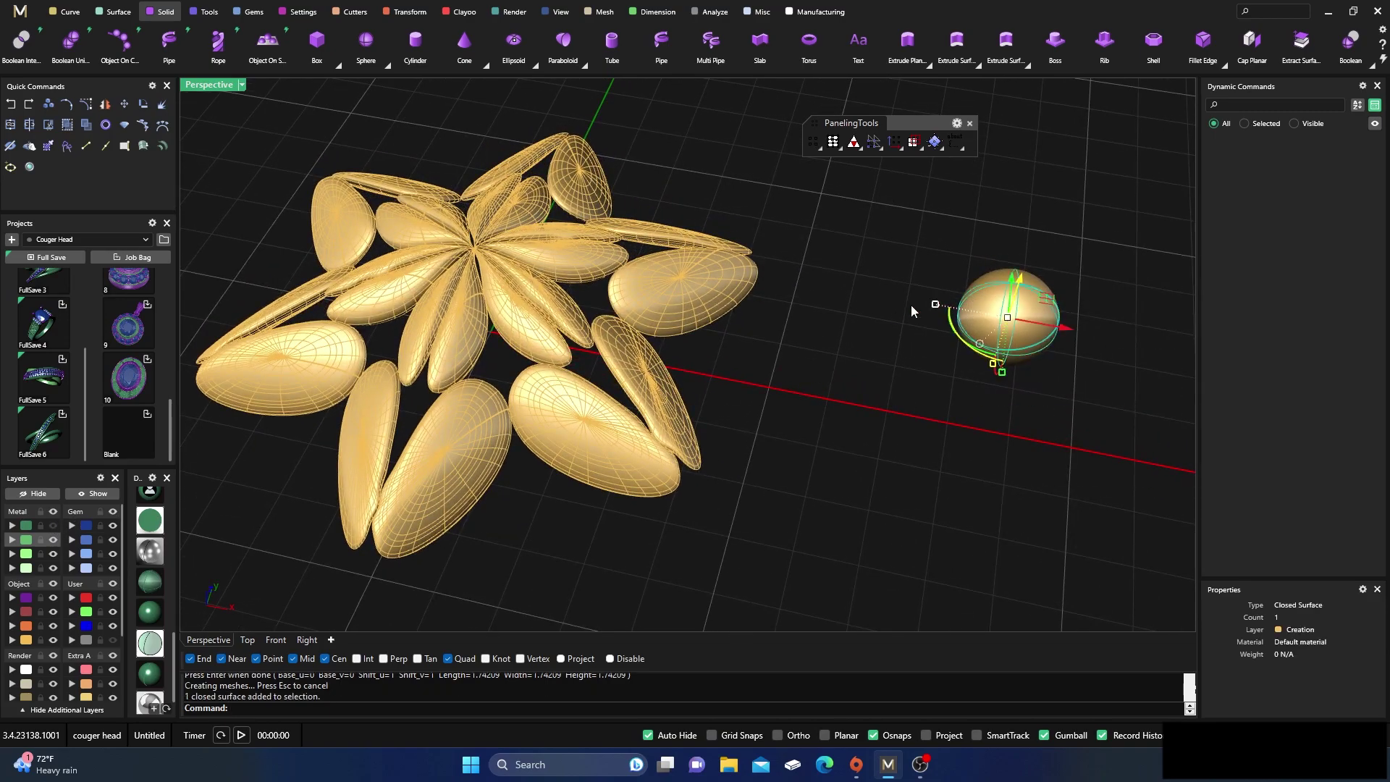
{"action": "key", "text": "Delete"}
- Delete the outer ring's front and left petals one by one, leaving the inner petals in place
{"action": "left_click", "coordinate": [685, 405]}
{"action": "key", "text": "Delete"}
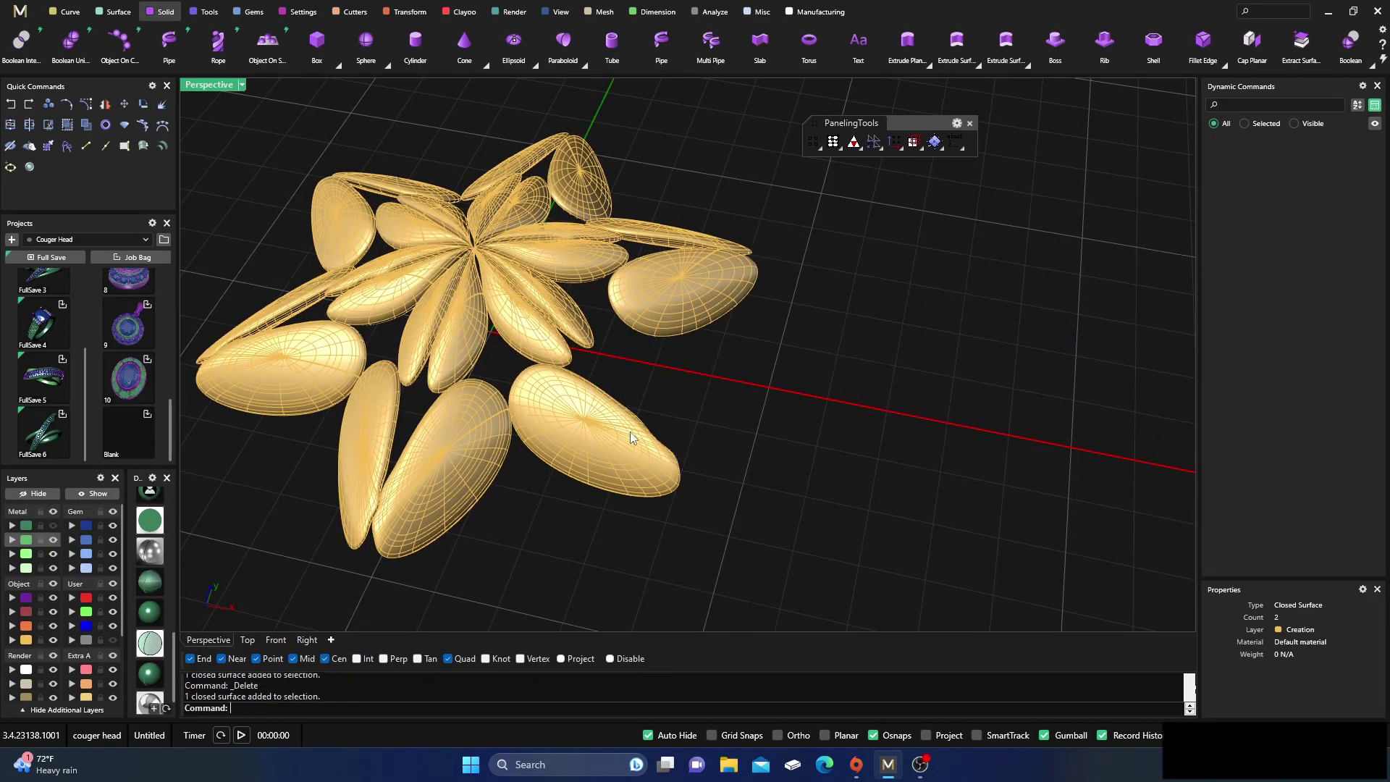
{"action": "left_click", "coordinate": [601, 434]}
{"action": "key", "text": "Delete"}
{"action": "left_click", "coordinate": [449, 464]}
{"action": "key", "text": "Delete"}
{"action": "left_click", "coordinate": [356, 454]}
{"action": "key", "text": "Delete"}
{"action": "left_click", "coordinate": [289, 362]}
{"action": "key", "text": "Delete"}
{"action": "left_click", "coordinate": [298, 337]}
{"action": "key", "text": "Delete"}
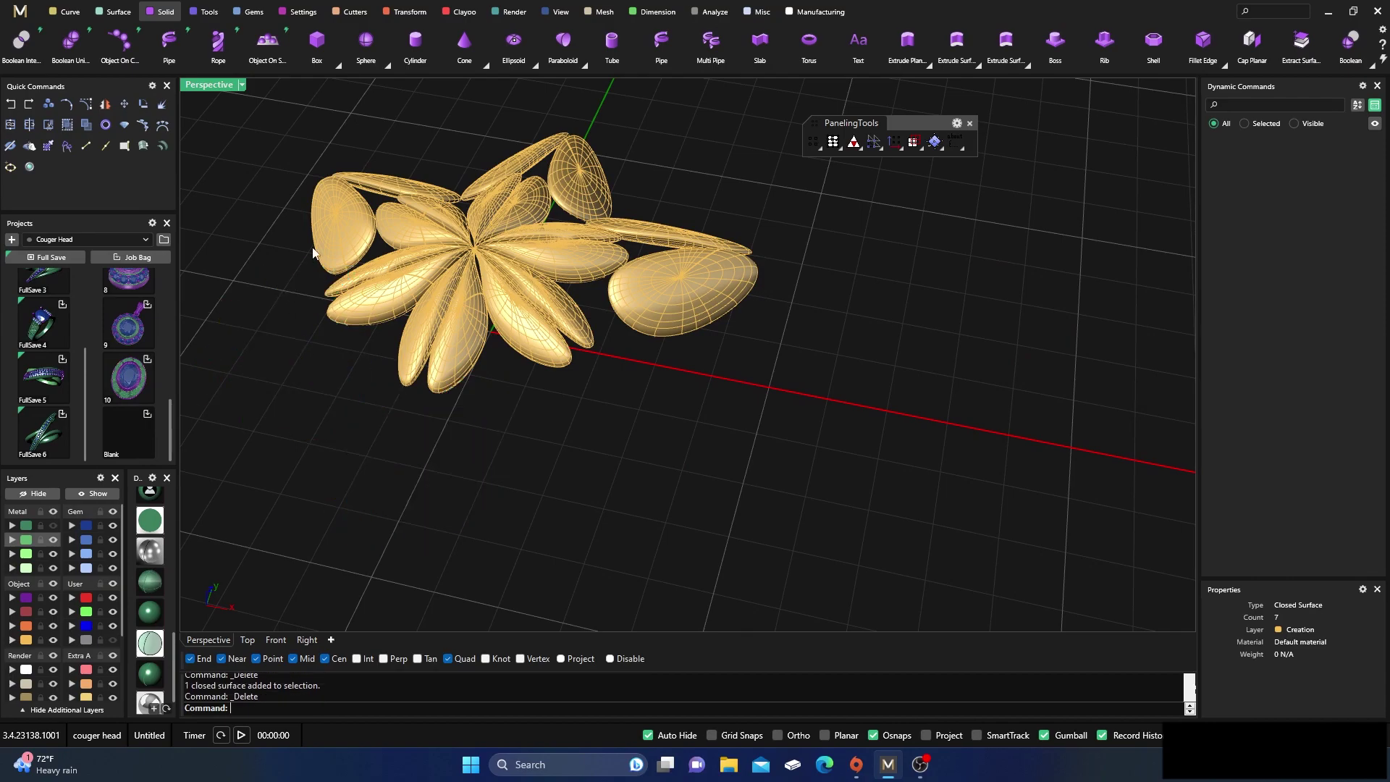
- Delete the remaining outer petals at the back and right so only the inner ring of petals is left
{"action": "left_click", "coordinate": [384, 186]}
{"action": "key", "text": "Delete"}
{"action": "key", "text": "Delete"}
{"action": "left_click", "coordinate": [584, 152]}
{"action": "key", "text": "Delete"}
{"action": "left_click", "coordinate": [676, 234]}
{"action": "key", "text": "Delete"}
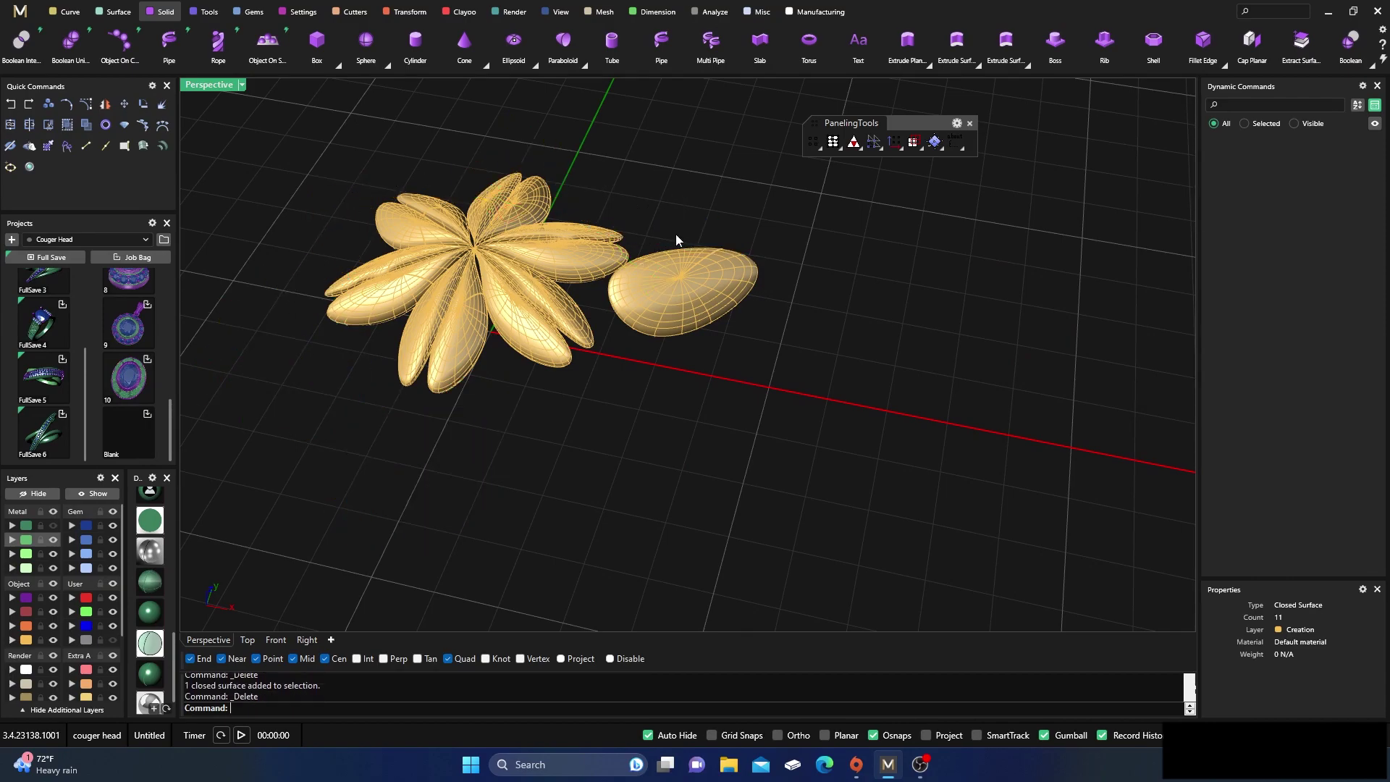
{"action": "left_click", "coordinate": [694, 298]}
{"action": "key", "text": "Delete"}
- Delete the inner petals except the single pair lying along the positive Y axis
{"action": "right_click_drag", "start_coordinate": [694, 299], "coordinate": [732, 360]}
{"action": "scroll", "coordinate": [733, 361], "scroll_direction": "down", "scroll_amount": 3}
{"action": "scroll", "coordinate": [581, 402], "scroll_direction": "up", "scroll_amount": 5}
{"action": "scroll", "coordinate": [604, 454], "scroll_direction": "down", "scroll_amount": 3}
{"action": "right_click_drag", "start_coordinate": [649, 459], "coordinate": [593, 334]}
{"action": "left_click_drag", "start_coordinate": [515, 287], "coordinate": [515, 287]}
{"action": "key", "text": "Delete"}
{"action": "right_click_drag", "start_coordinate": [557, 337], "coordinate": [598, 372]}
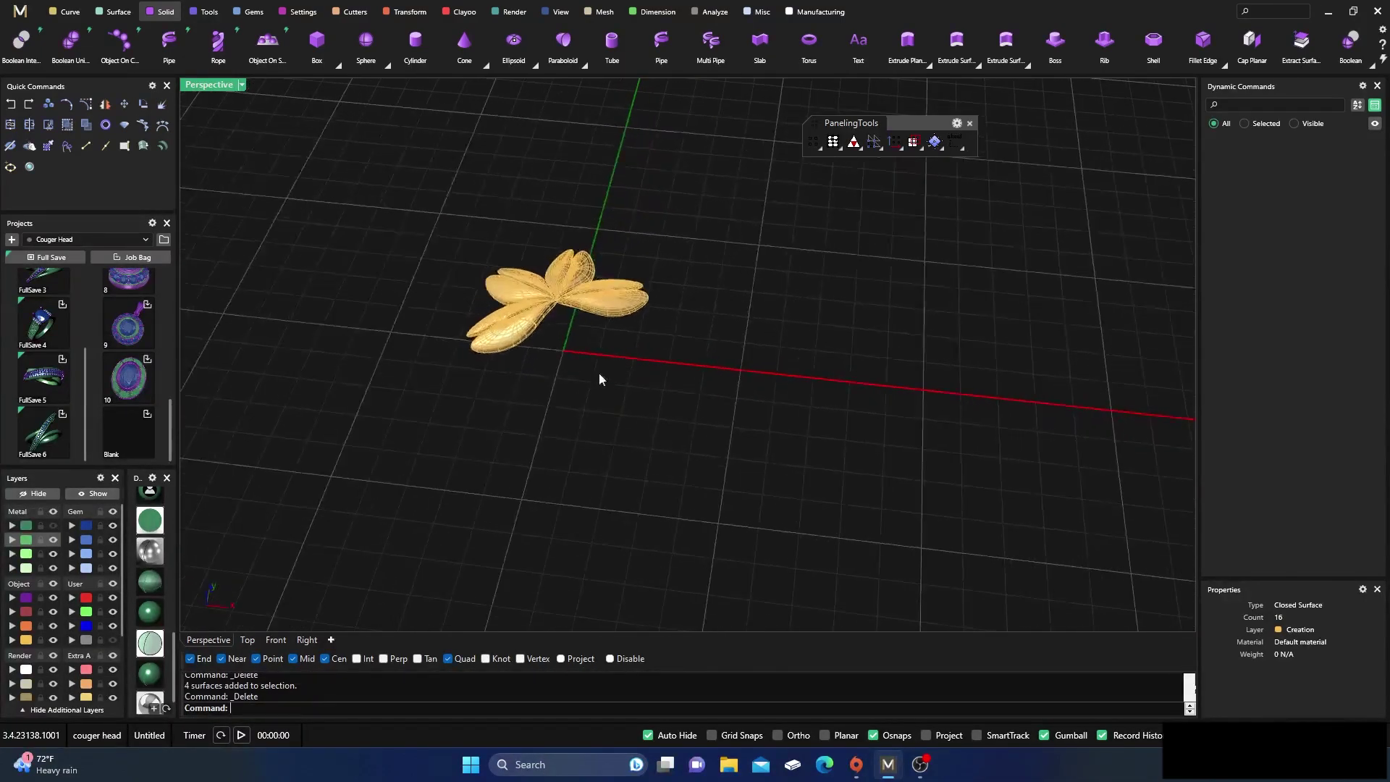
{"action": "left_click", "coordinate": [643, 286]}
{"action": "key", "text": "Delete"}
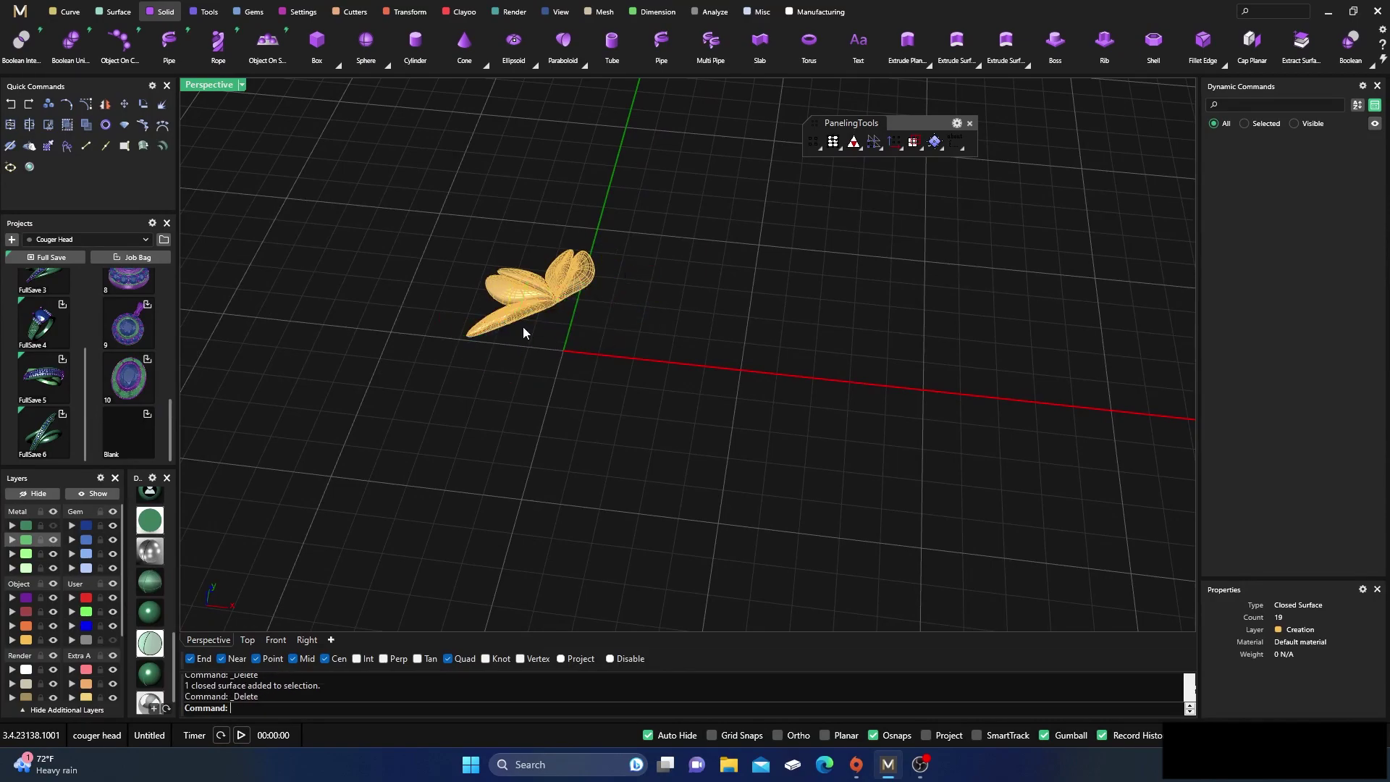
{"action": "right_click_drag", "start_coordinate": [521, 271], "coordinate": [427, 288]}
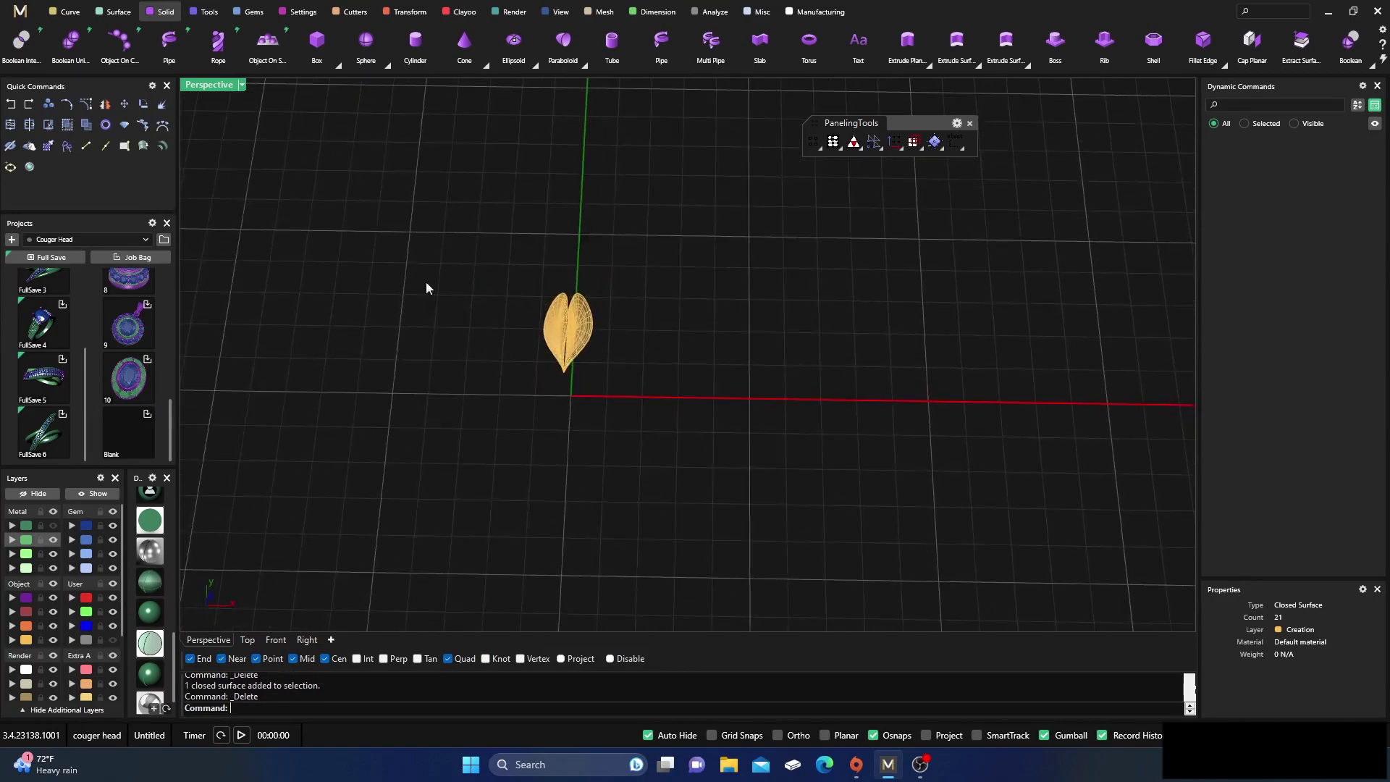
- Select the remaining petal pair and move it straight down to the construction plane in the Front view
{"action": "double_click", "coordinate": [212, 86]}
{"action": "scroll", "coordinate": [357, 471], "scroll_direction": "up", "scroll_amount": 3}
{"action": "left_click_drag", "start_coordinate": [365, 415], "coordinate": [457, 507]}
{"action": "left_click_drag", "start_coordinate": [417, 415], "coordinate": [417, 505]}
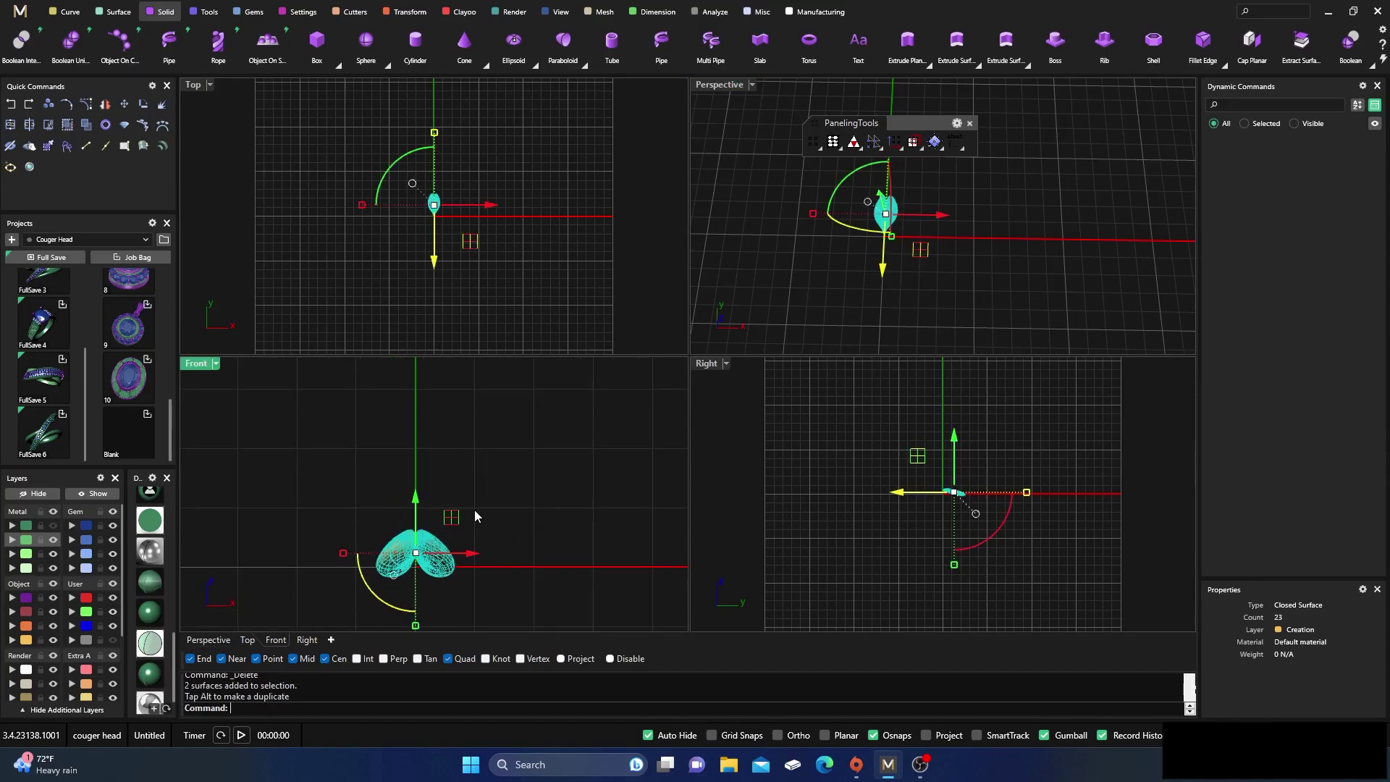
- Delete the right petal of the pair, keeping only the left one
{"action": "left_click", "coordinate": [528, 465]}
{"action": "scroll", "coordinate": [513, 528], "scroll_direction": "up", "scroll_amount": 1}
{"action": "scroll", "coordinate": [435, 555], "scroll_direction": "up", "scroll_amount": 2}
{"action": "left_click", "coordinate": [497, 508]}
{"action": "key", "text": "Delete"}
- Rotate the remaining petal in the Front view to lie flatter, then tilt it slightly in the Right view to level it
{"action": "left_click", "coordinate": [451, 499]}
{"action": "left_click_drag", "start_coordinate": [407, 533], "coordinate": [385, 511]}
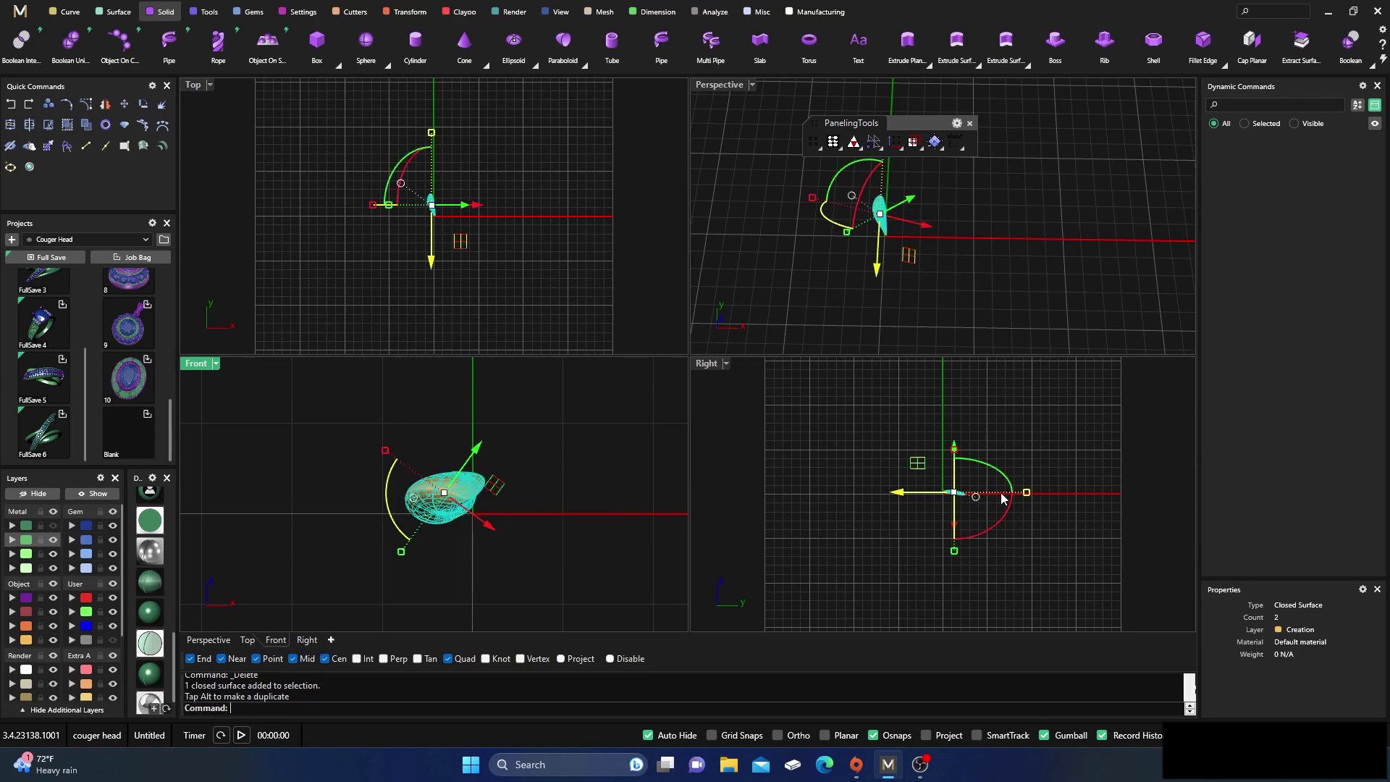
{"action": "right_click_drag", "start_coordinate": [1003, 499], "coordinate": [893, 491]}
{"action": "left_click_drag", "start_coordinate": [863, 534], "coordinate": [872, 532]}
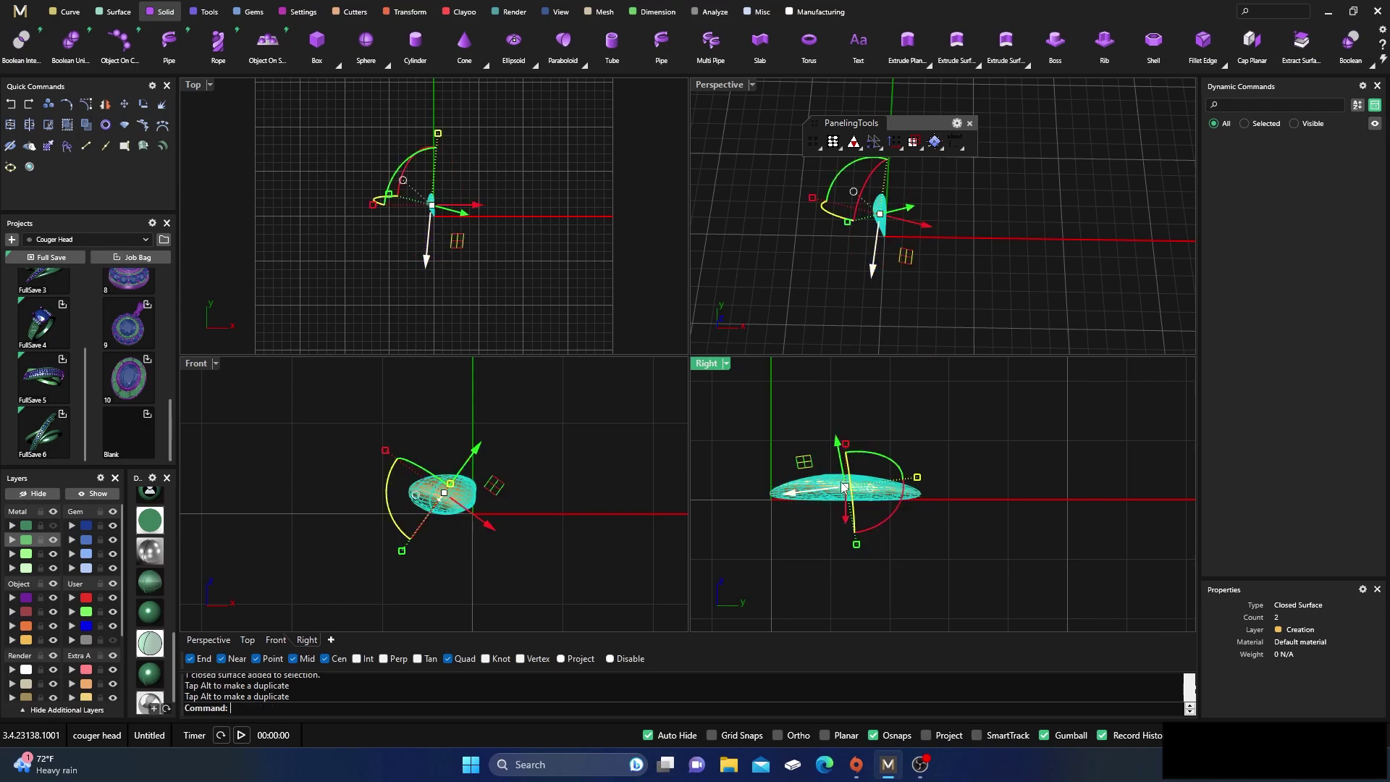
{"action": "left_click", "coordinate": [828, 521]}
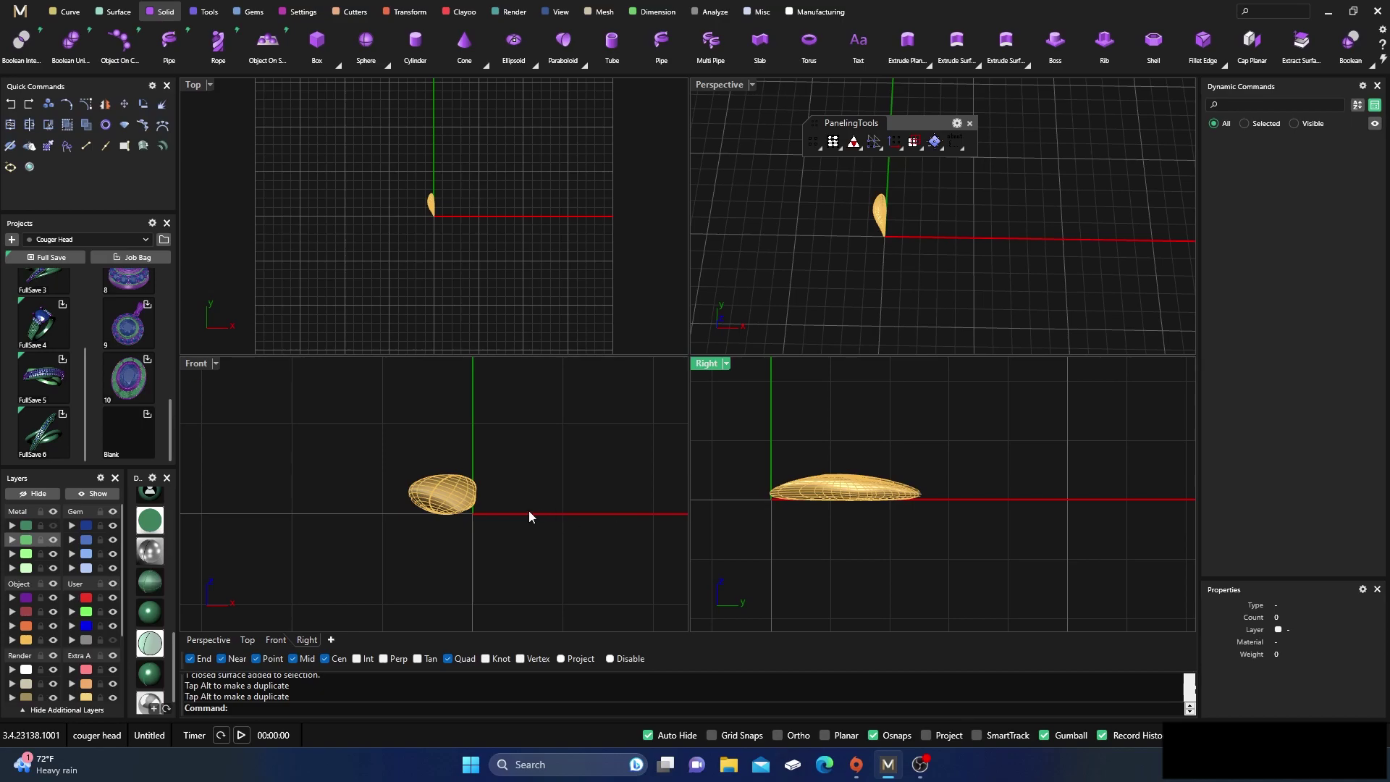
- Move the petal slightly toward positive X so its inner edge crosses the Y axis in the Top view
{"action": "scroll", "coordinate": [439, 225], "scroll_direction": "up", "scroll_amount": 5}
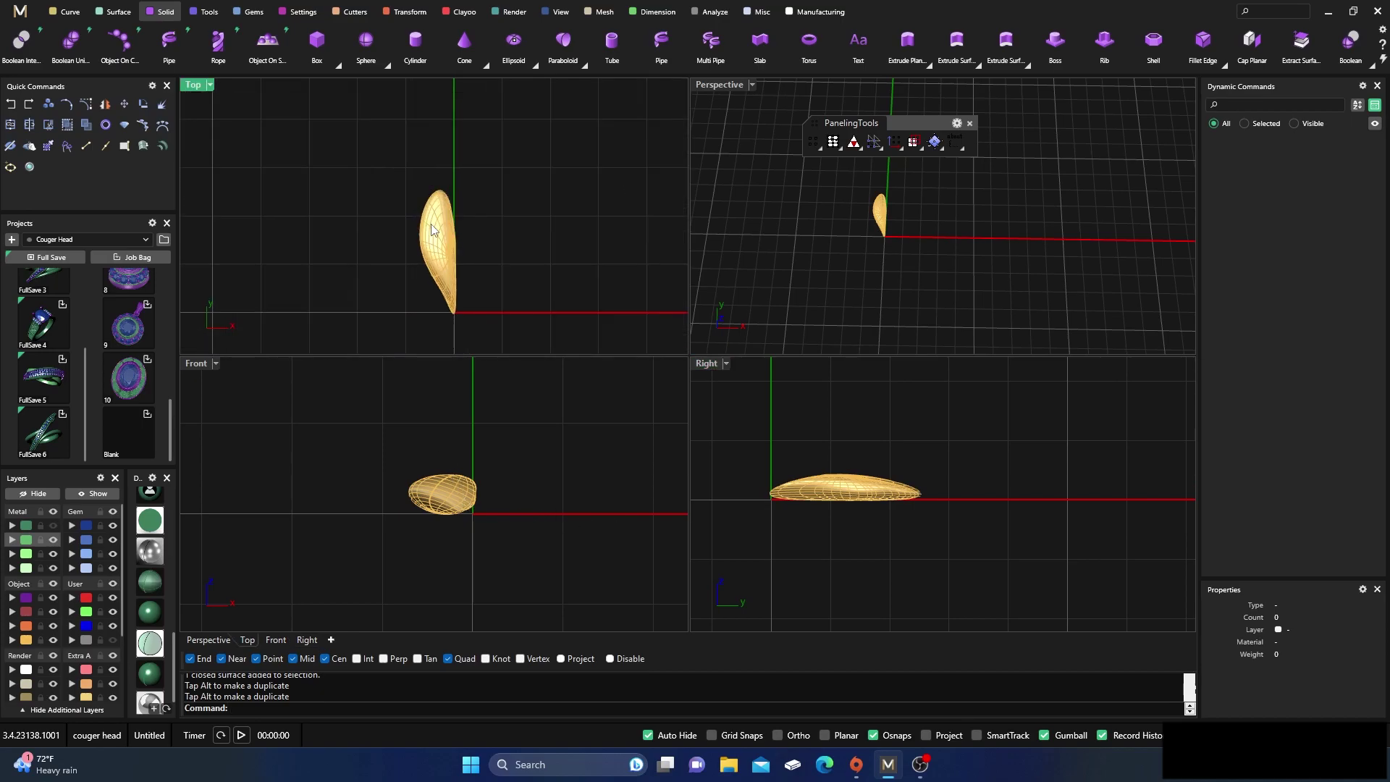
{"action": "left_click", "coordinate": [448, 252]}
{"action": "left_click_drag", "start_coordinate": [485, 252], "coordinate": [488, 191]}
{"action": "left_click", "coordinate": [493, 153]}
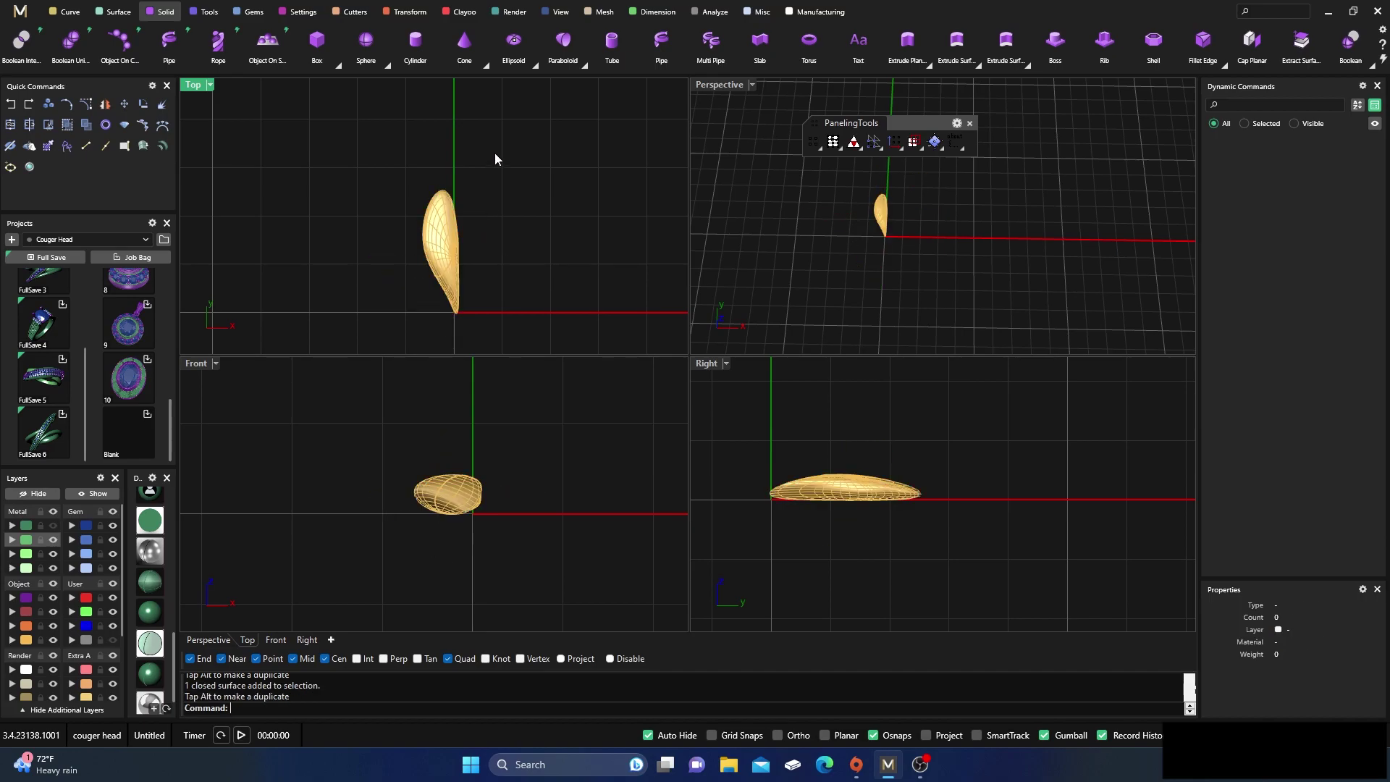
- Mirror a copy of the petal across the Y axis, starting the mirror plane at 0,0,0
{"action": "left_click", "coordinate": [440, 236]}
{"action": "left_click", "coordinate": [105, 103]}
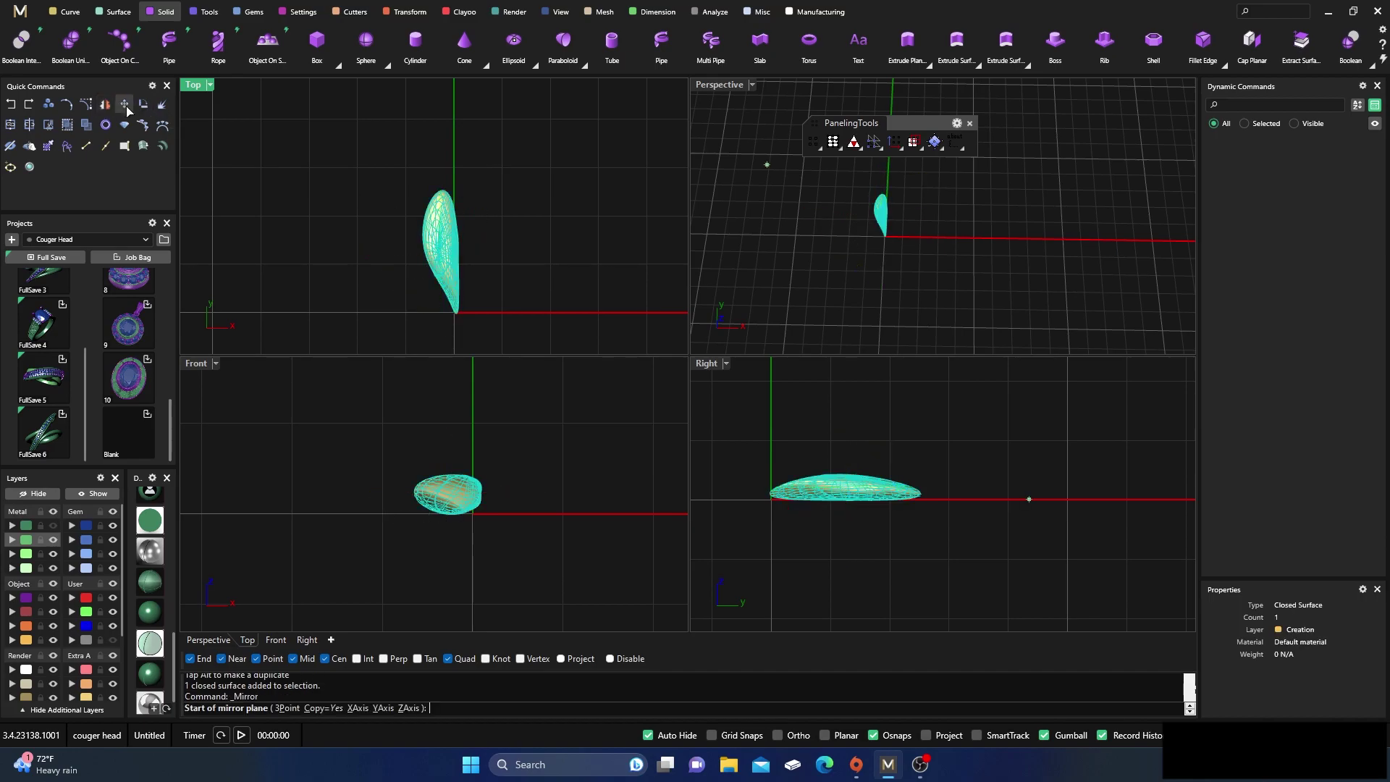
{"action": "type", "text": "0,0,0"}
{"action": "key", "text": "Return"}
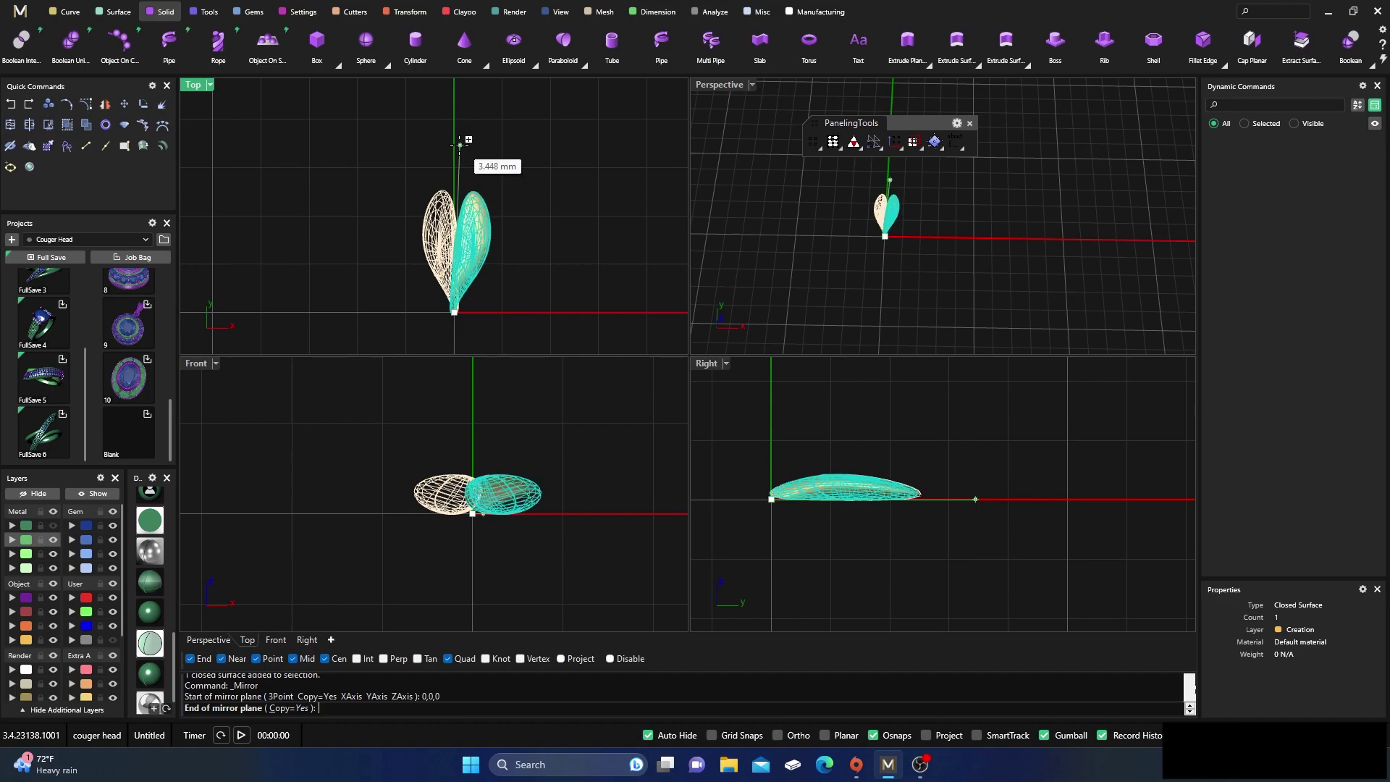
{"action": "left_click", "coordinate": [449, 142]}
{"action": "key", "text": "Escape"}
- Run a Boolean Union with the right petal as first surface and the left petal as second surface
{"action": "scroll", "coordinate": [457, 239], "scroll_direction": "up", "scroll_amount": 2}
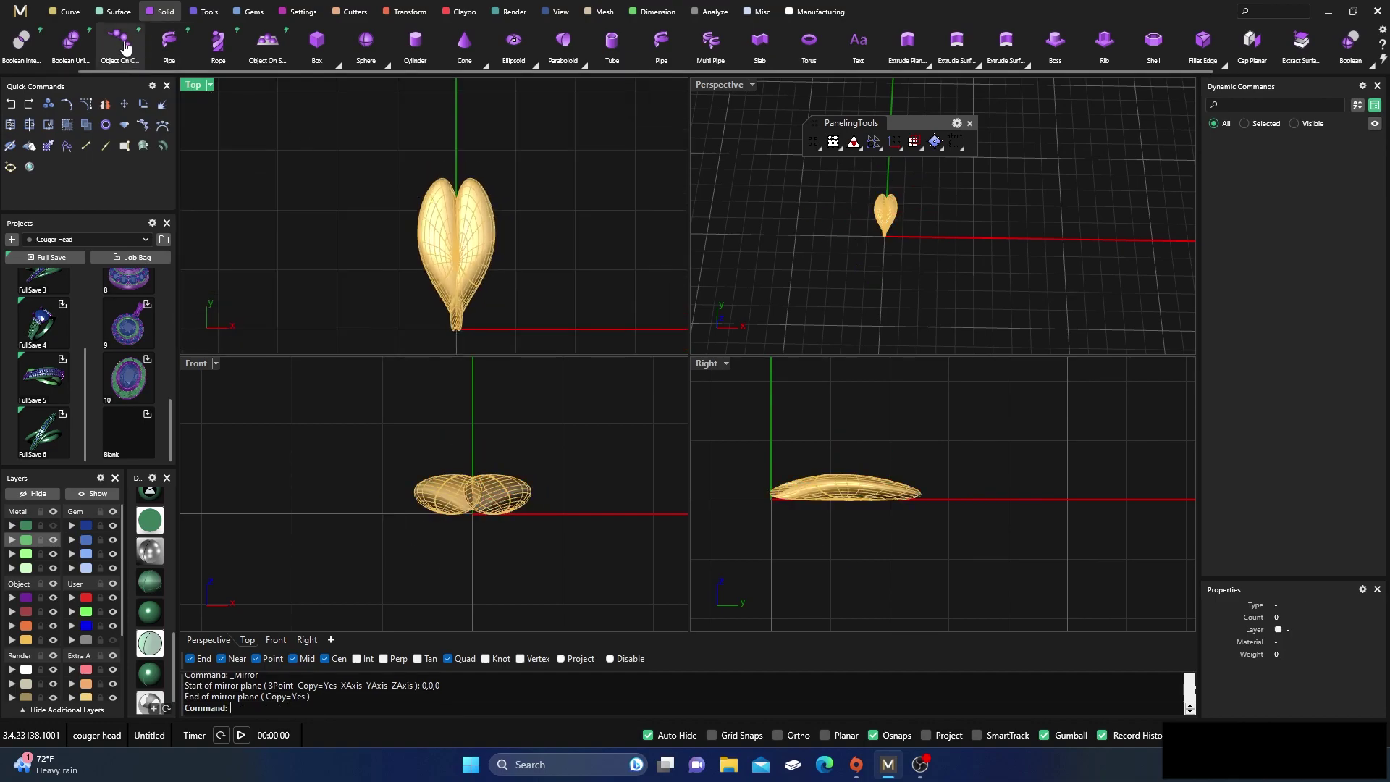
{"action": "left_click", "coordinate": [71, 42]}
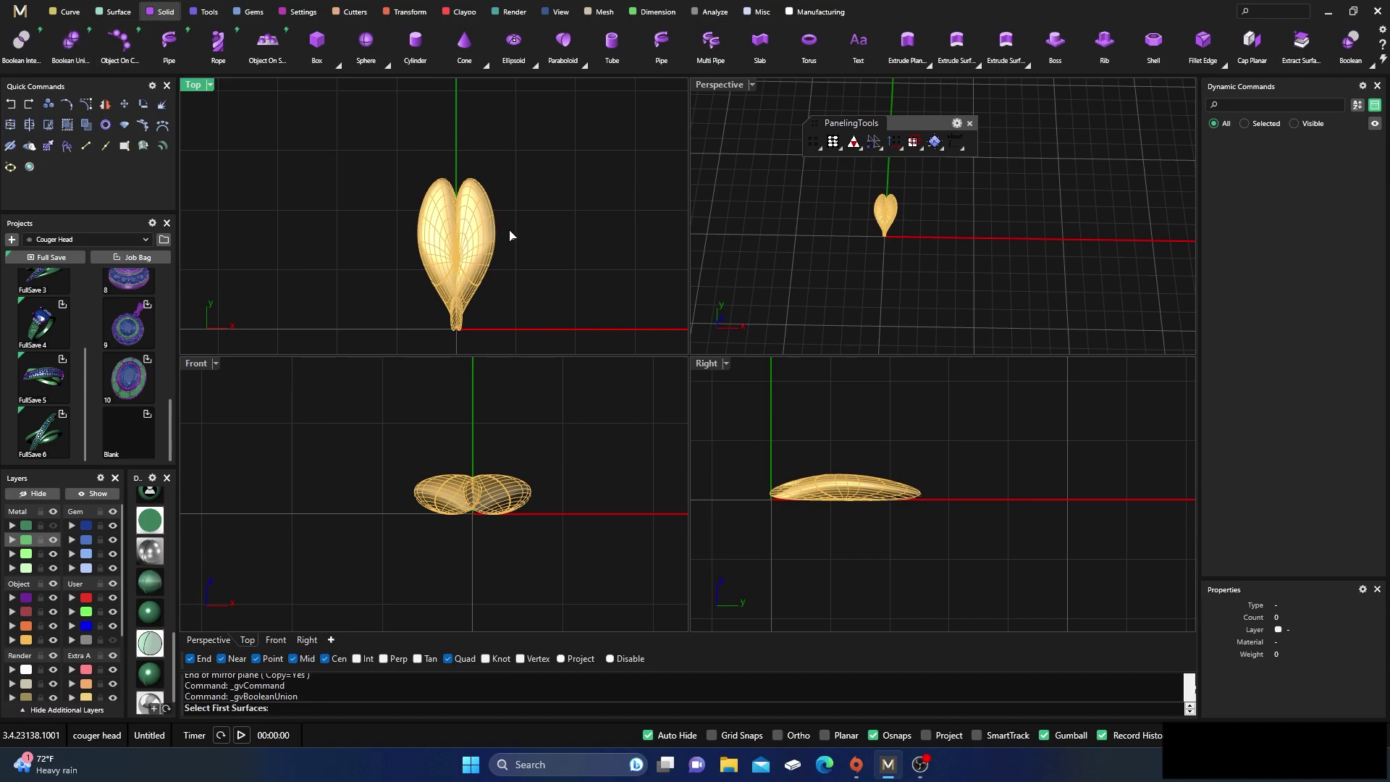
{"action": "left_click", "coordinate": [476, 225]}
{"action": "key", "text": "Return"}
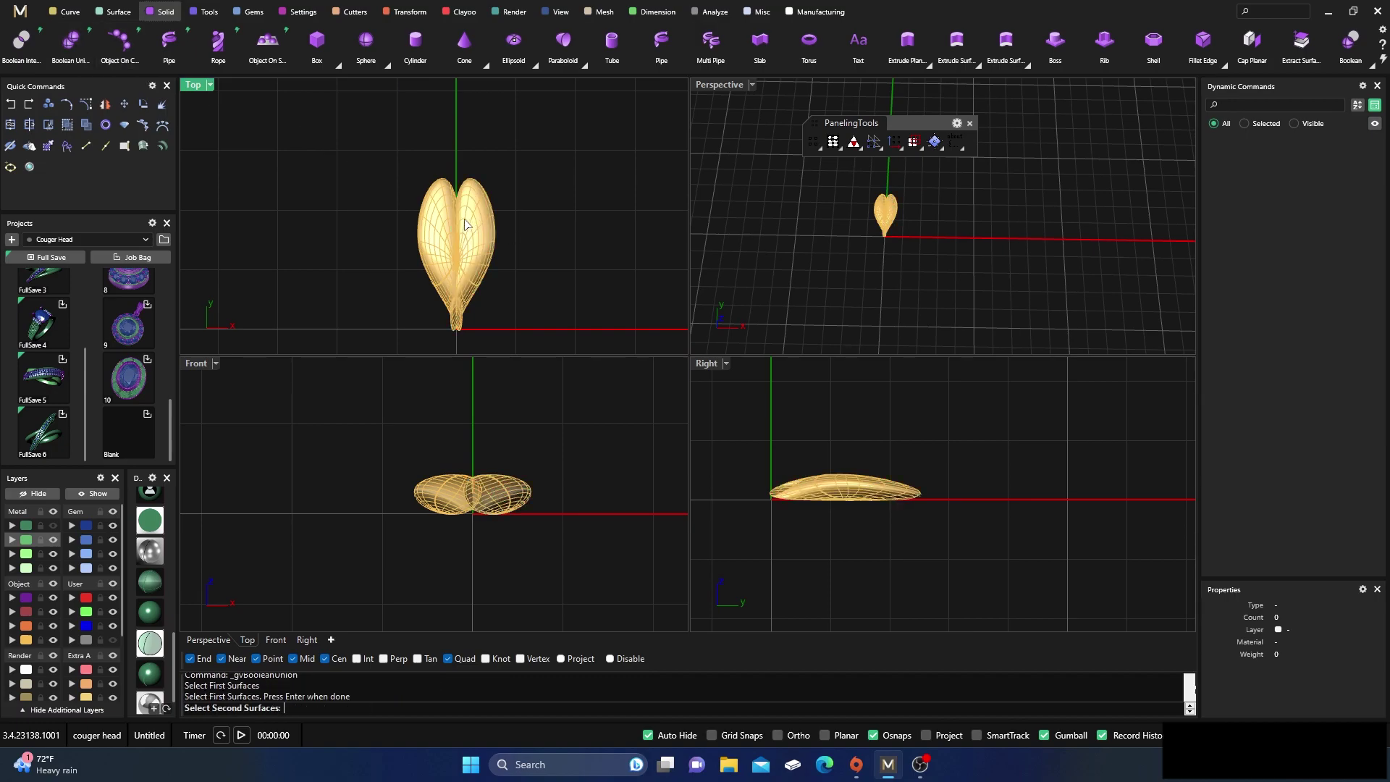
{"action": "left_click", "coordinate": [438, 223]}
{"action": "key", "text": "Return"}
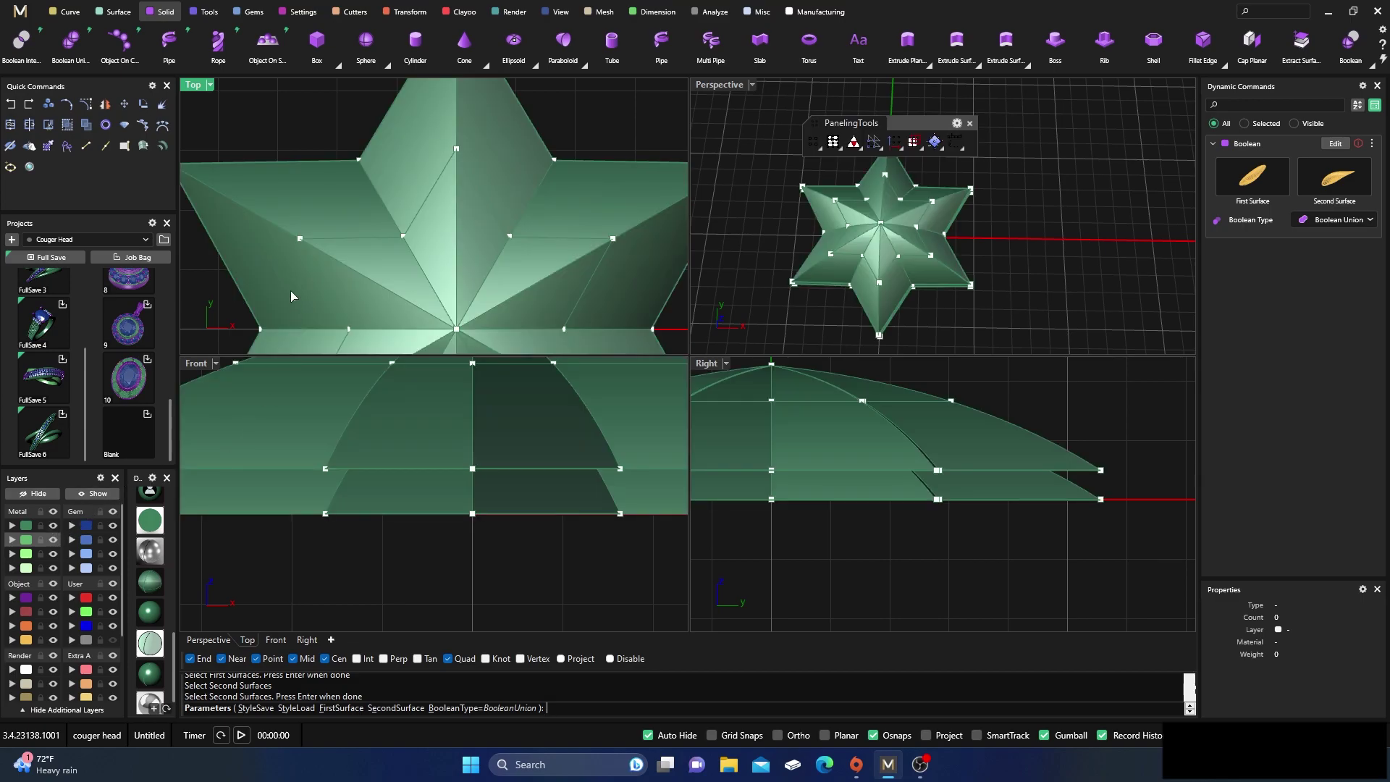
{"action": "key", "text": "Return"}
- Delete both star surfaces, accepting the broken history, and delete all leftover paneling grid points
{"action": "left_click", "coordinate": [291, 295]}
{"action": "key", "text": "Delete"}
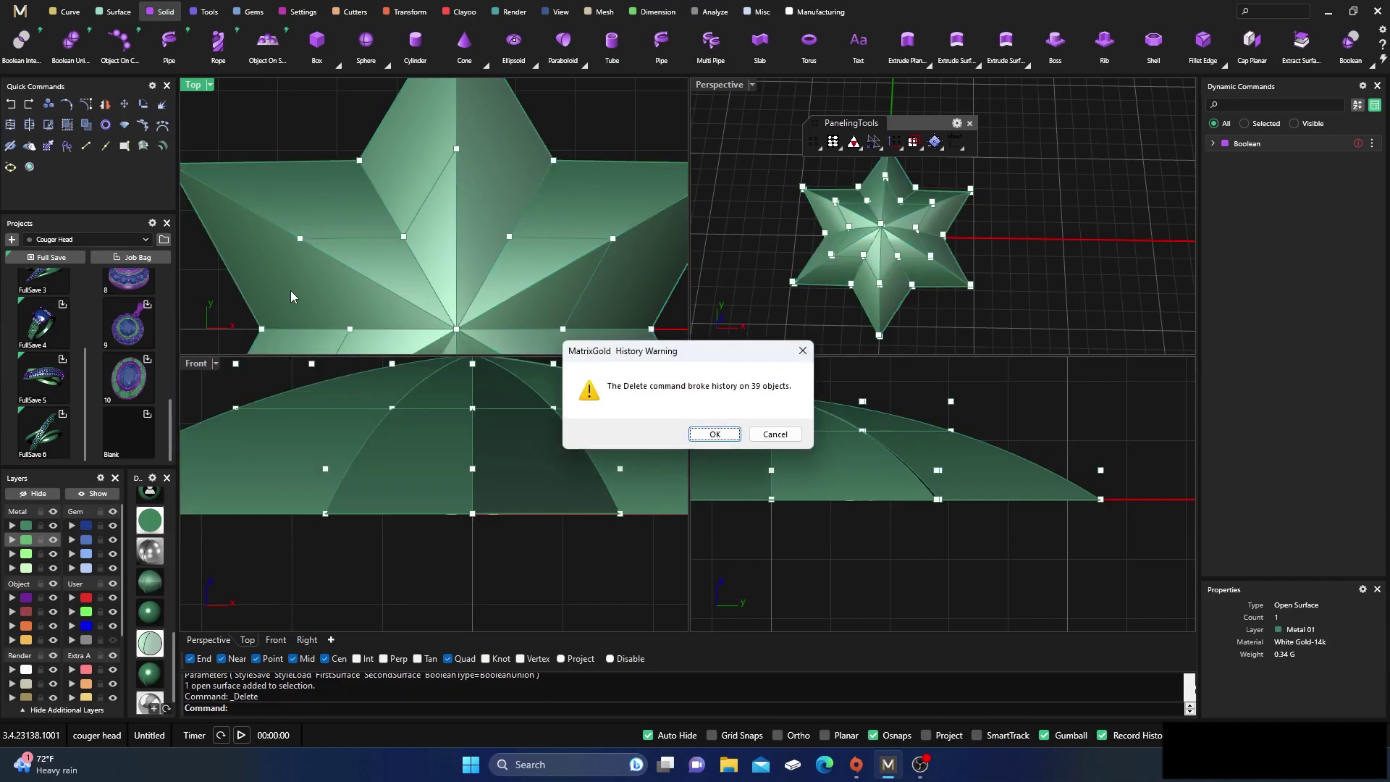
{"action": "key", "text": "Return"}
{"action": "left_click", "coordinate": [315, 294]}
{"action": "key", "text": "Delete"}
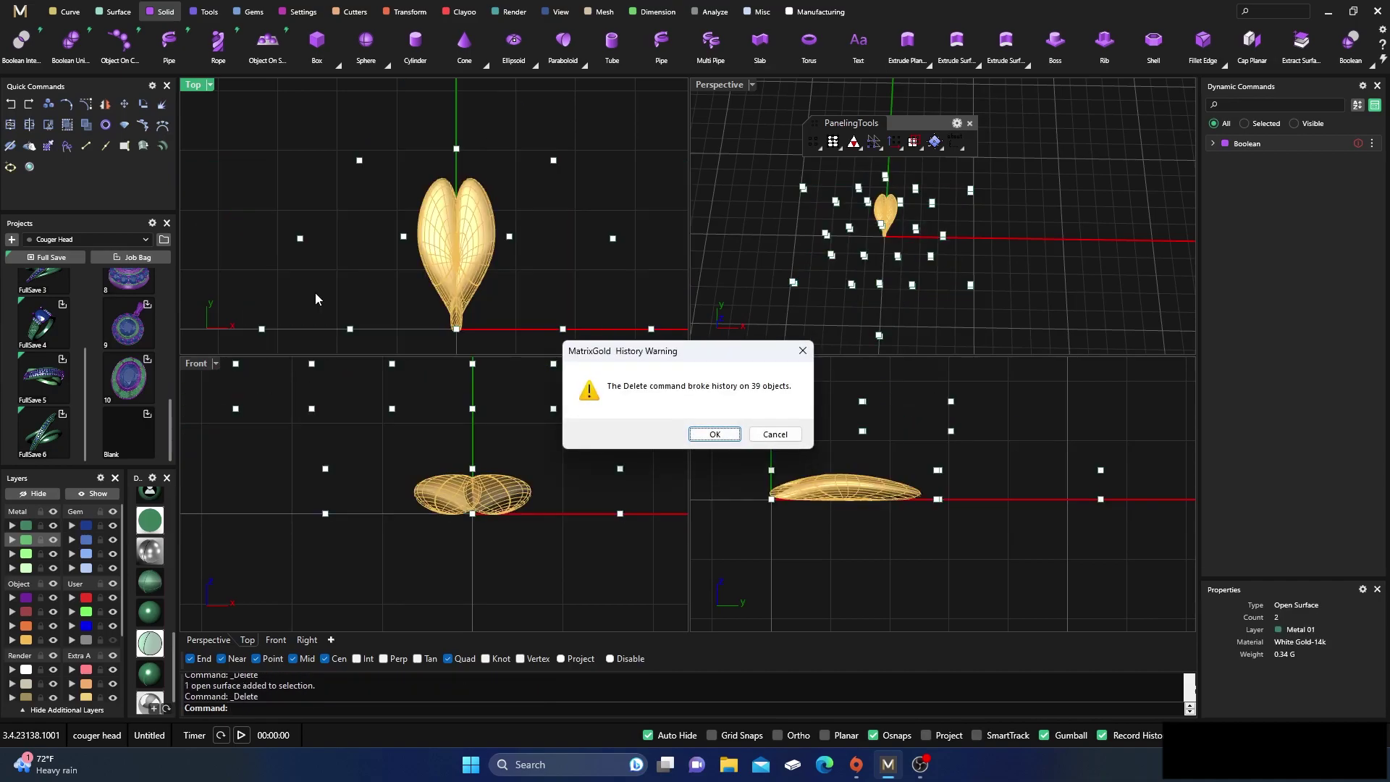
{"action": "left_click", "coordinate": [714, 434]}
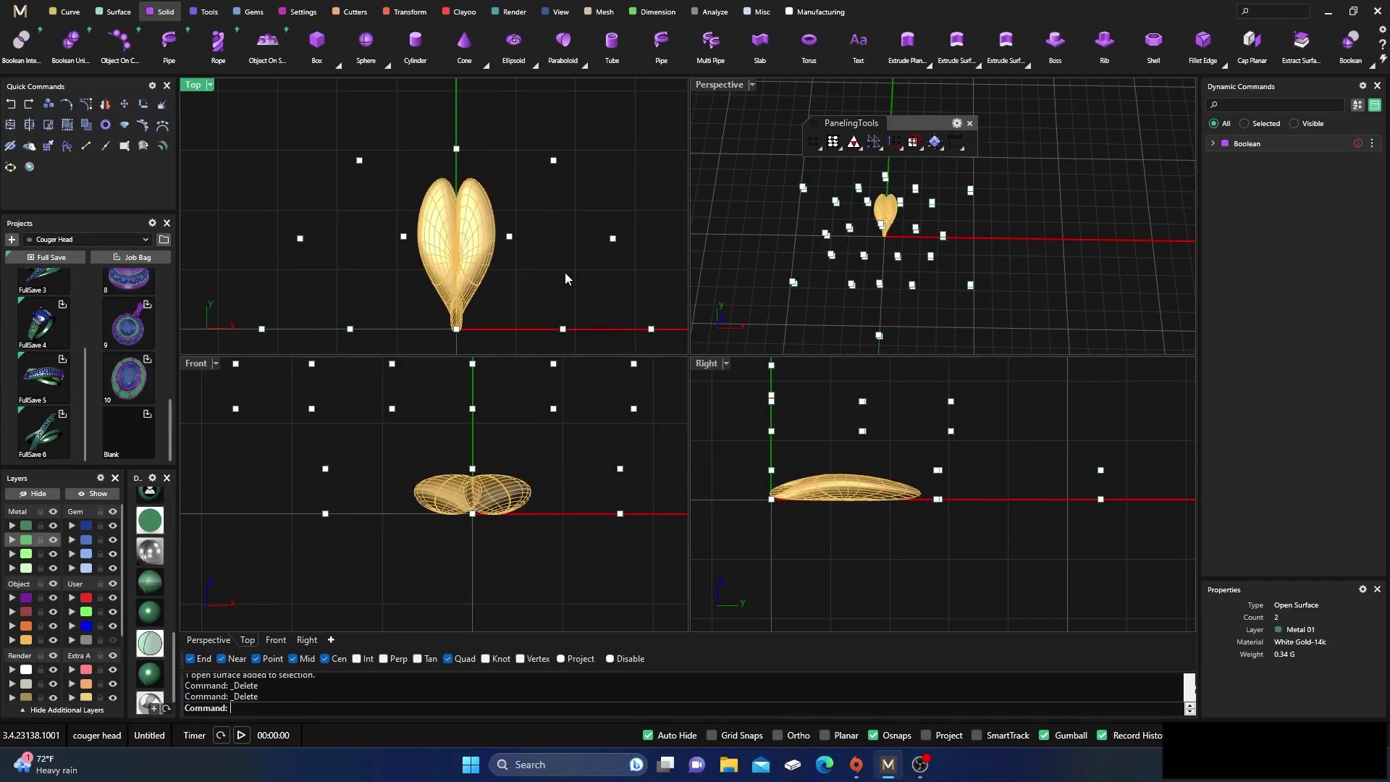
{"action": "key", "text": "ctrl+a"}
{"action": "key", "text": "Delete"}
{"action": "left_click", "coordinate": [489, 254]}
{"action": "left_click", "coordinate": [447, 233], "text": "shift"}
{"action": "left_click", "coordinate": [414, 147]}
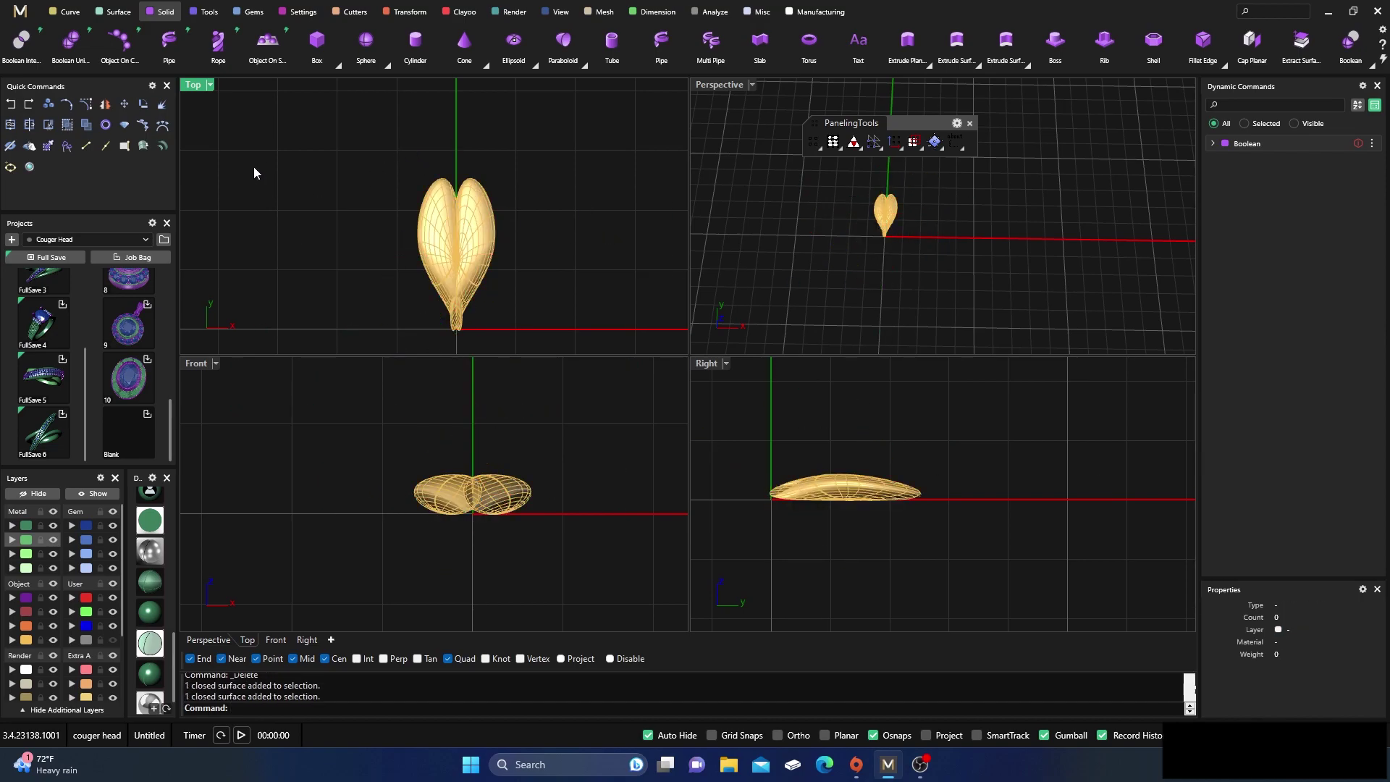
{"action": "left_click", "coordinate": [464, 239]}
{"action": "left_click", "coordinate": [445, 210], "text": "shift"}
{"action": "left_click", "coordinate": [356, 151]}
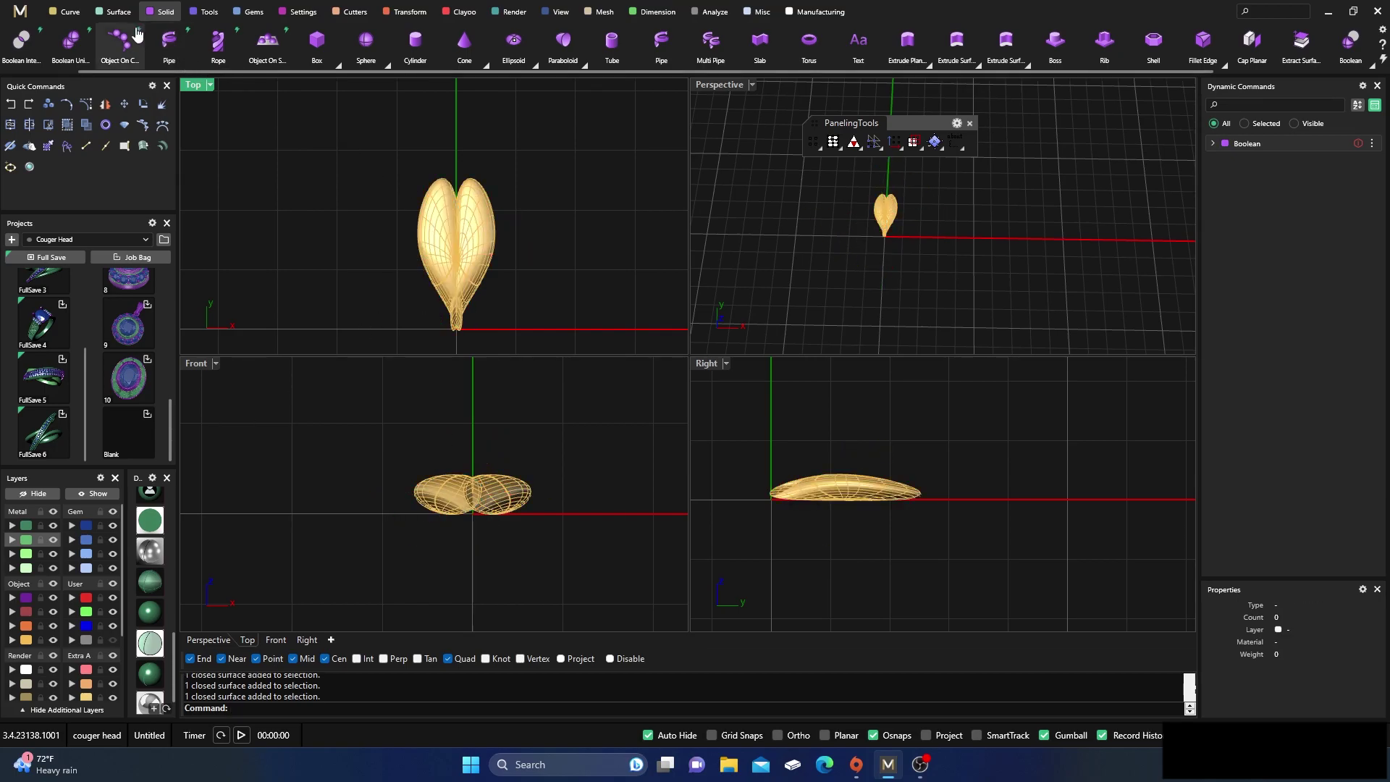
- Try the Boolean Union of the right and left petals again with the same settings
{"action": "left_click", "coordinate": [71, 40]}
{"action": "left_click", "coordinate": [485, 220]}
{"action": "key", "text": "Return"}
{"action": "left_click", "coordinate": [432, 218]}
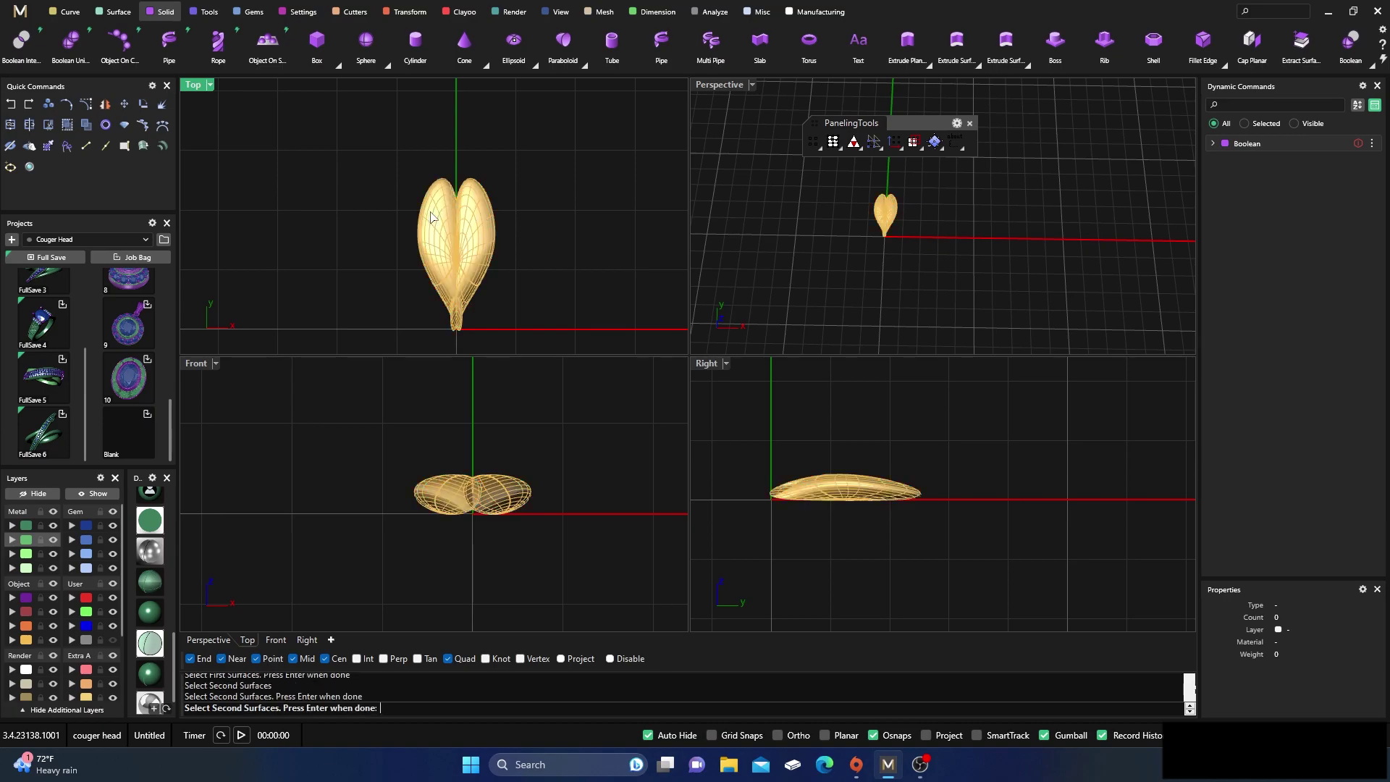
{"action": "key", "text": "Return"}
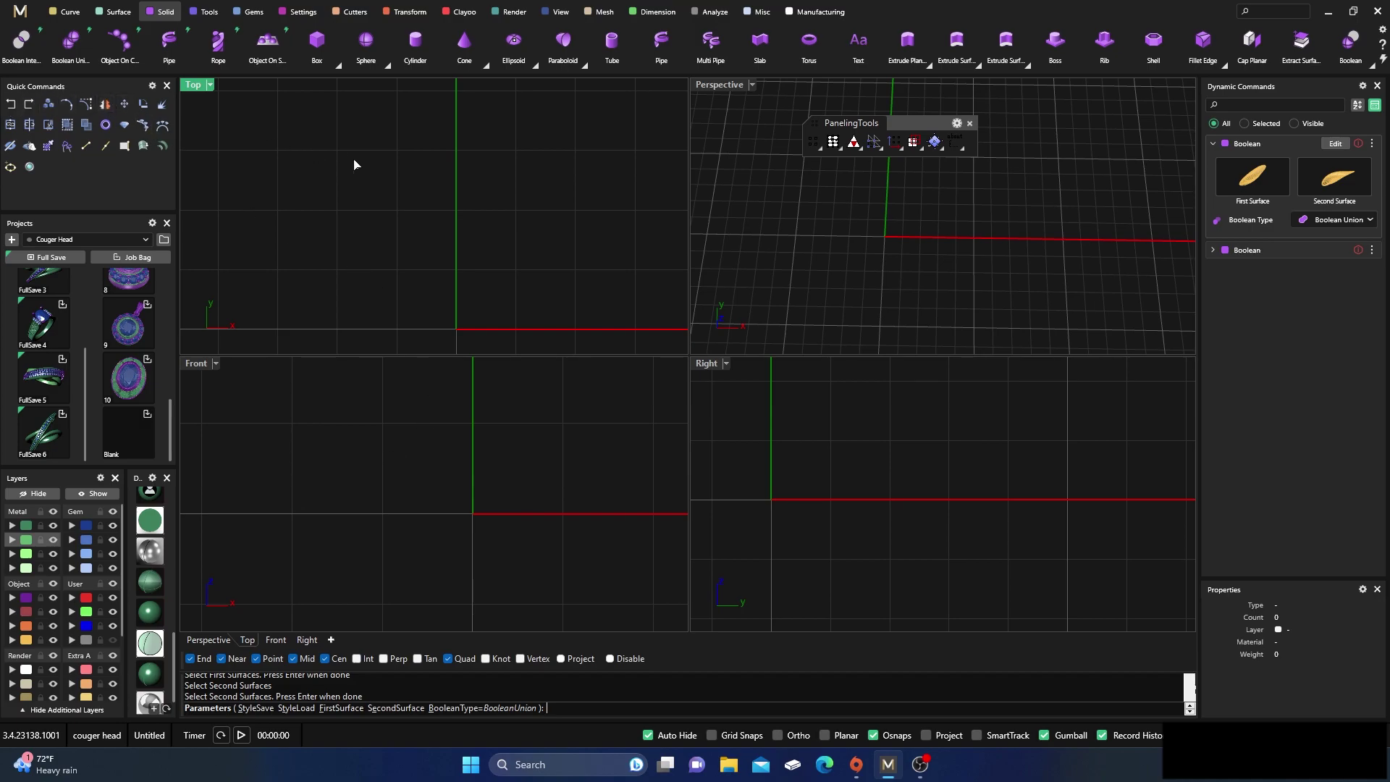
{"action": "key", "text": "Return"}
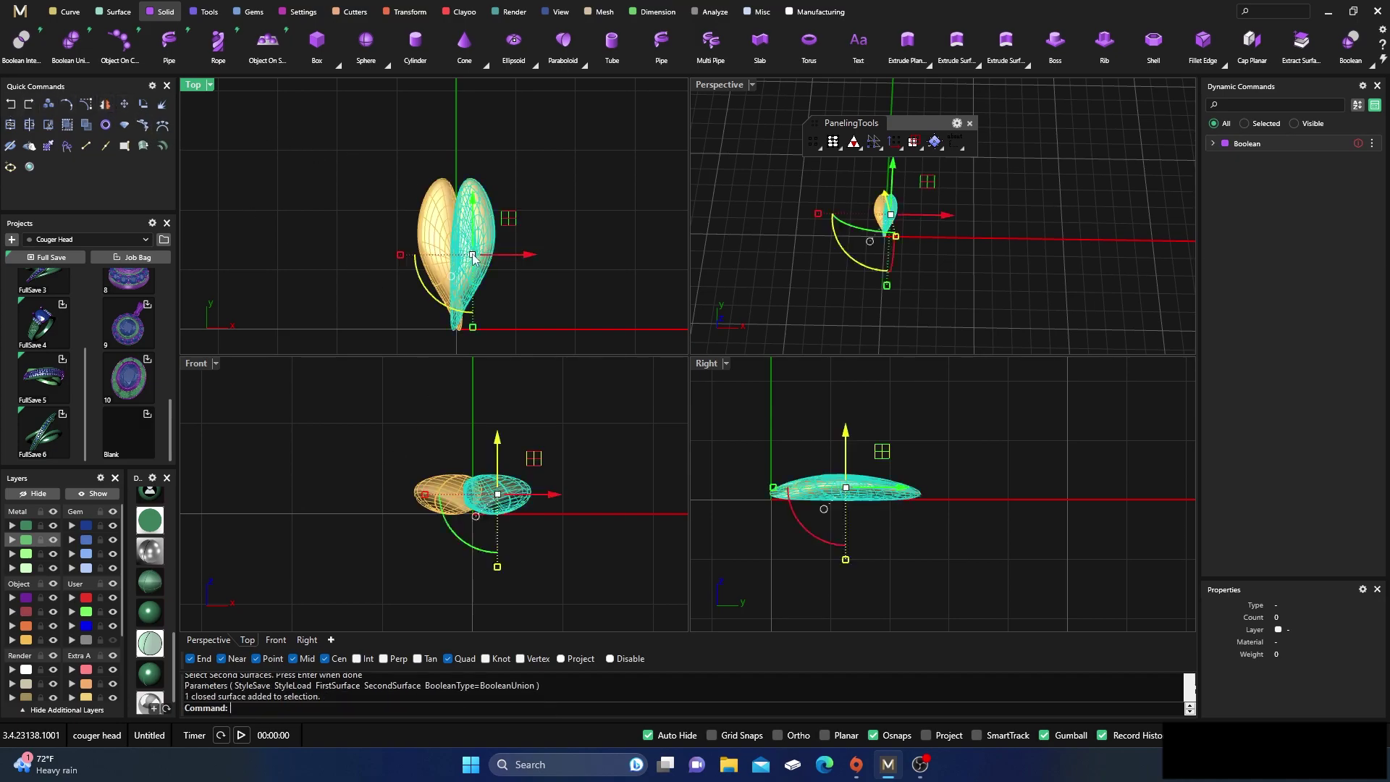
- Shift the right petal slightly toward positive X and the left petal slightly toward negative X to reduce their overlap
{"action": "left_click_drag", "start_coordinate": [527, 256], "coordinate": [535, 265]}
{"action": "left_click", "coordinate": [690, 435]}
{"action": "left_click", "coordinate": [591, 224]}
{"action": "left_click", "coordinate": [439, 225]}
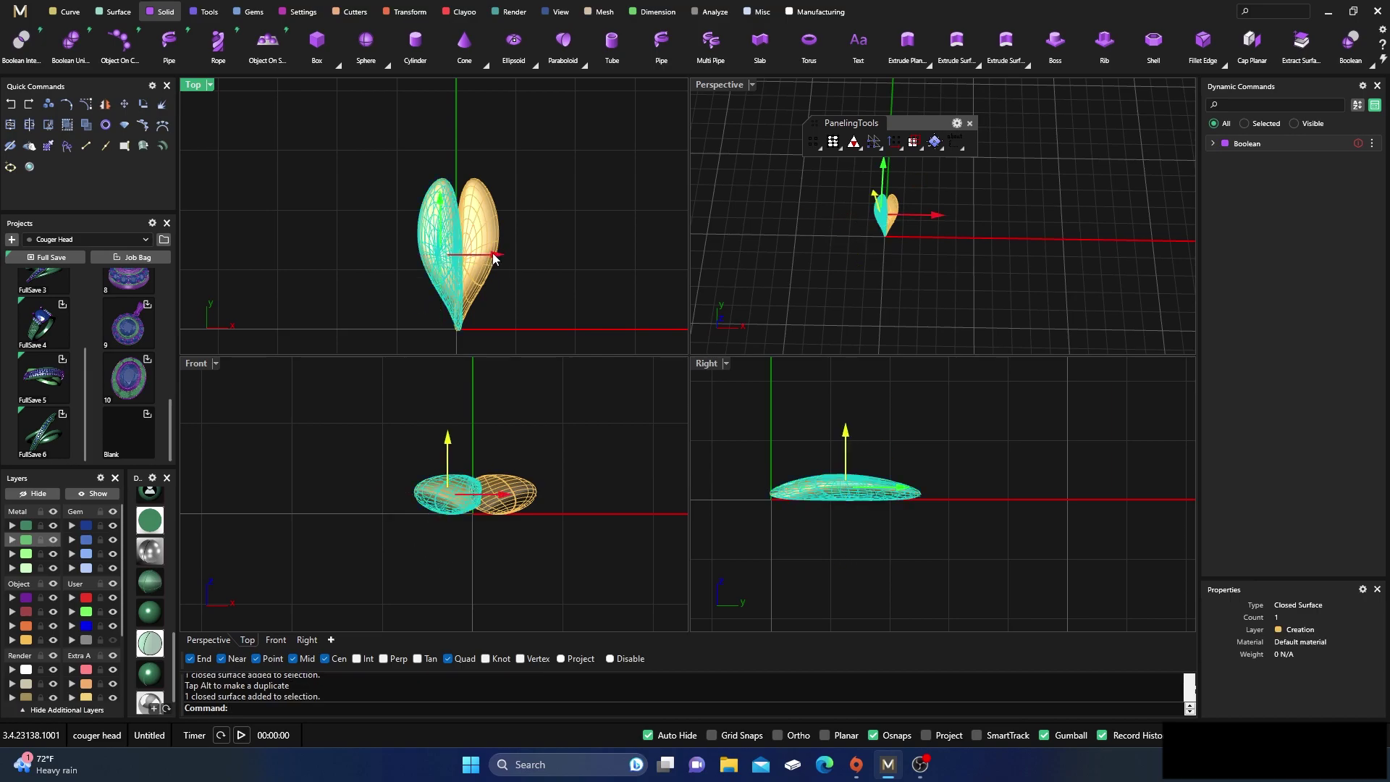
{"action": "left_click_drag", "start_coordinate": [493, 258], "coordinate": [492, 257]}
{"action": "left_click", "coordinate": [523, 178]}
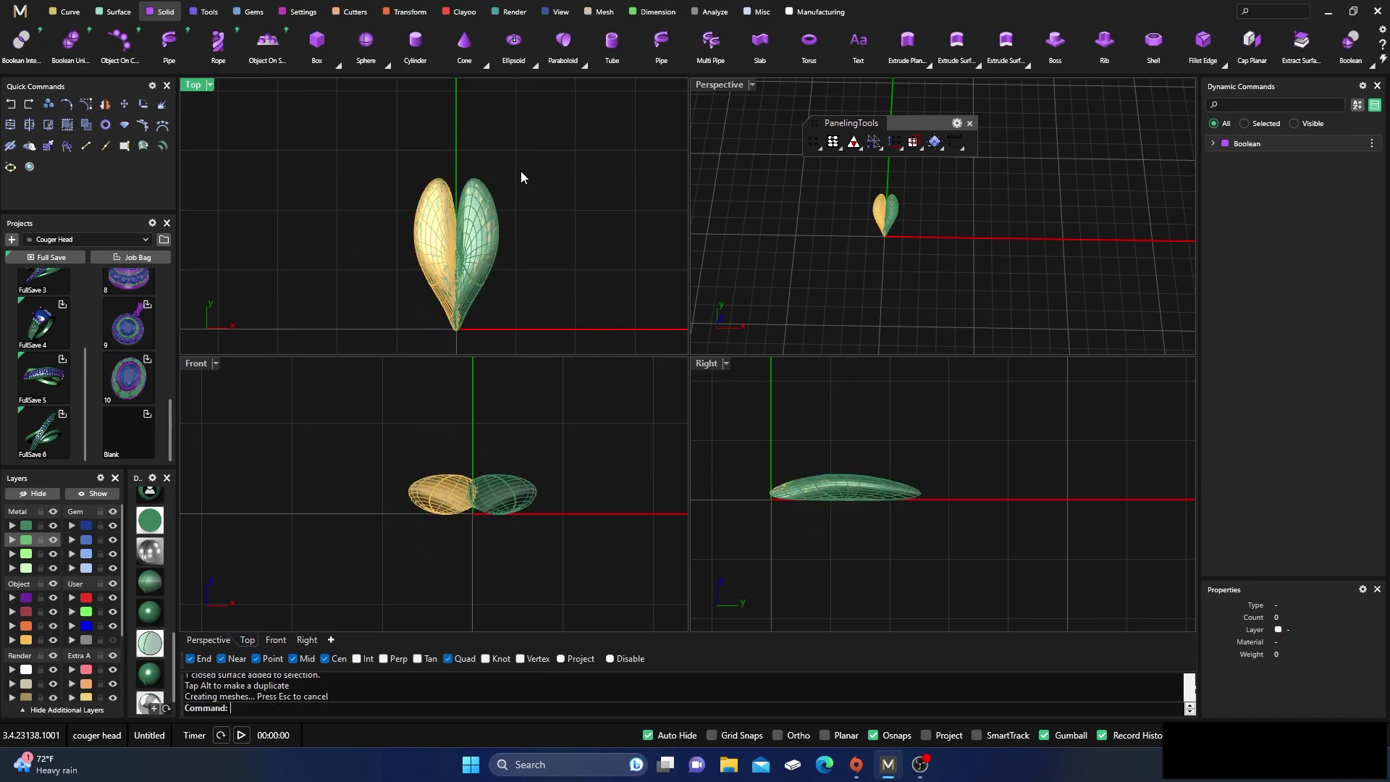
- Delete both original petal surfaces overlapping the united polysurface, temporarily hiding the polysurface to reach the left one
{"action": "scroll", "coordinate": [478, 243], "scroll_direction": "up", "scroll_amount": 3}
{"action": "left_click", "coordinate": [487, 244]}
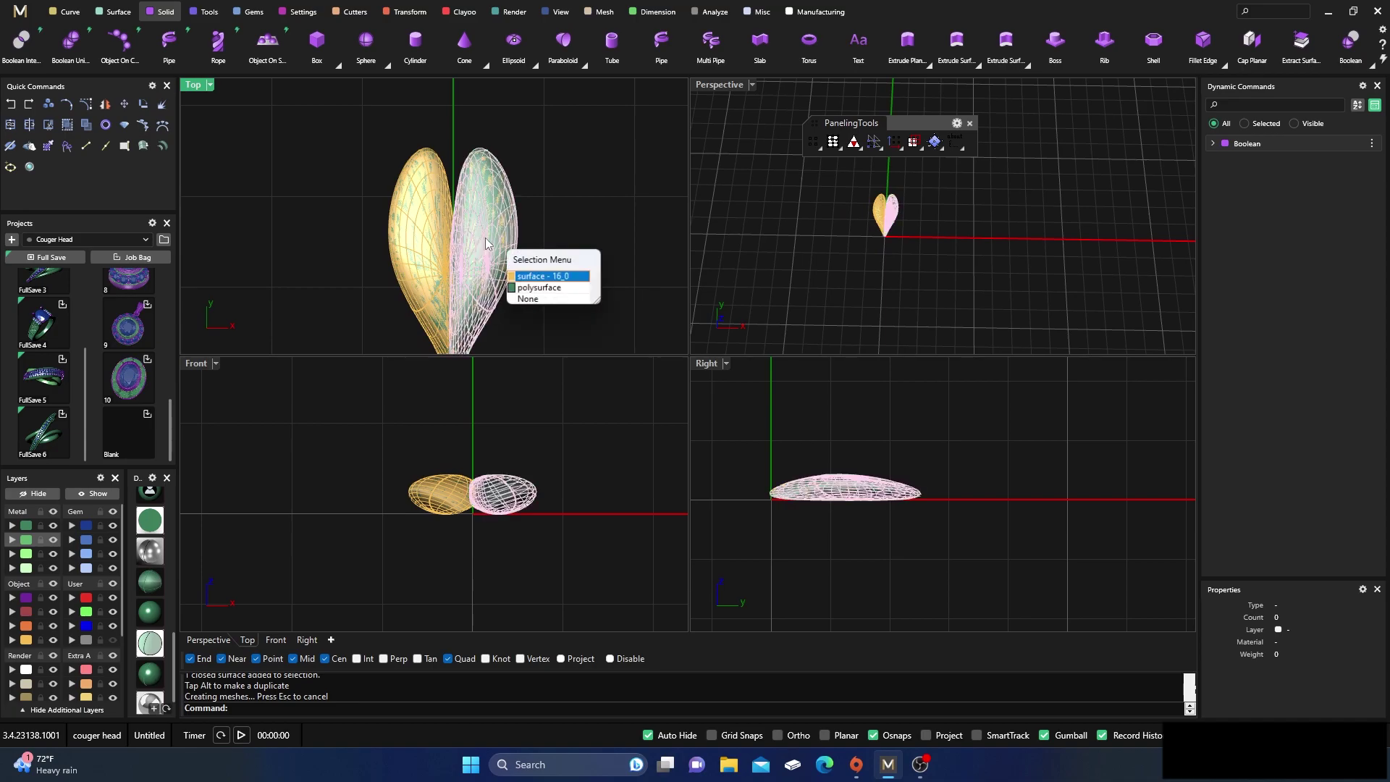
{"action": "left_click", "coordinate": [541, 289]}
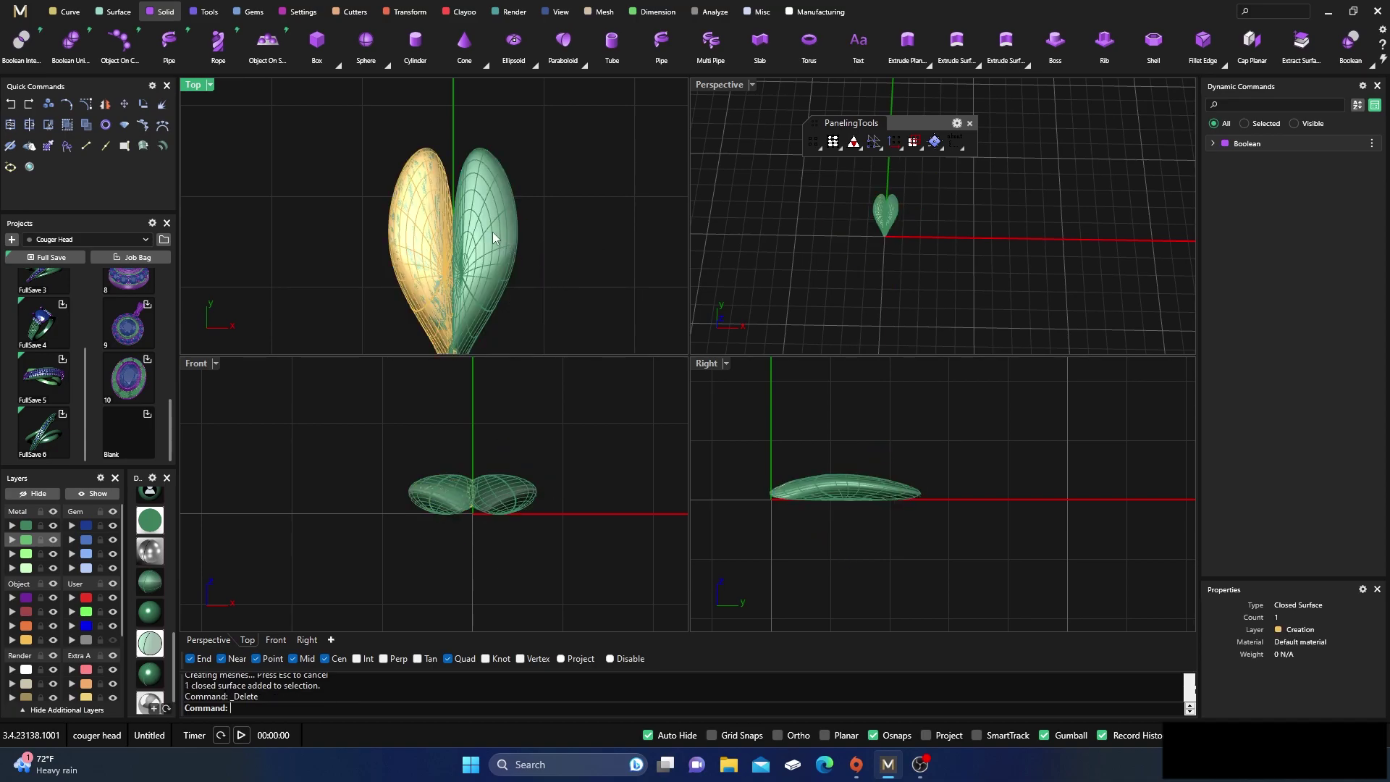
{"action": "left_click", "coordinate": [33, 493]}
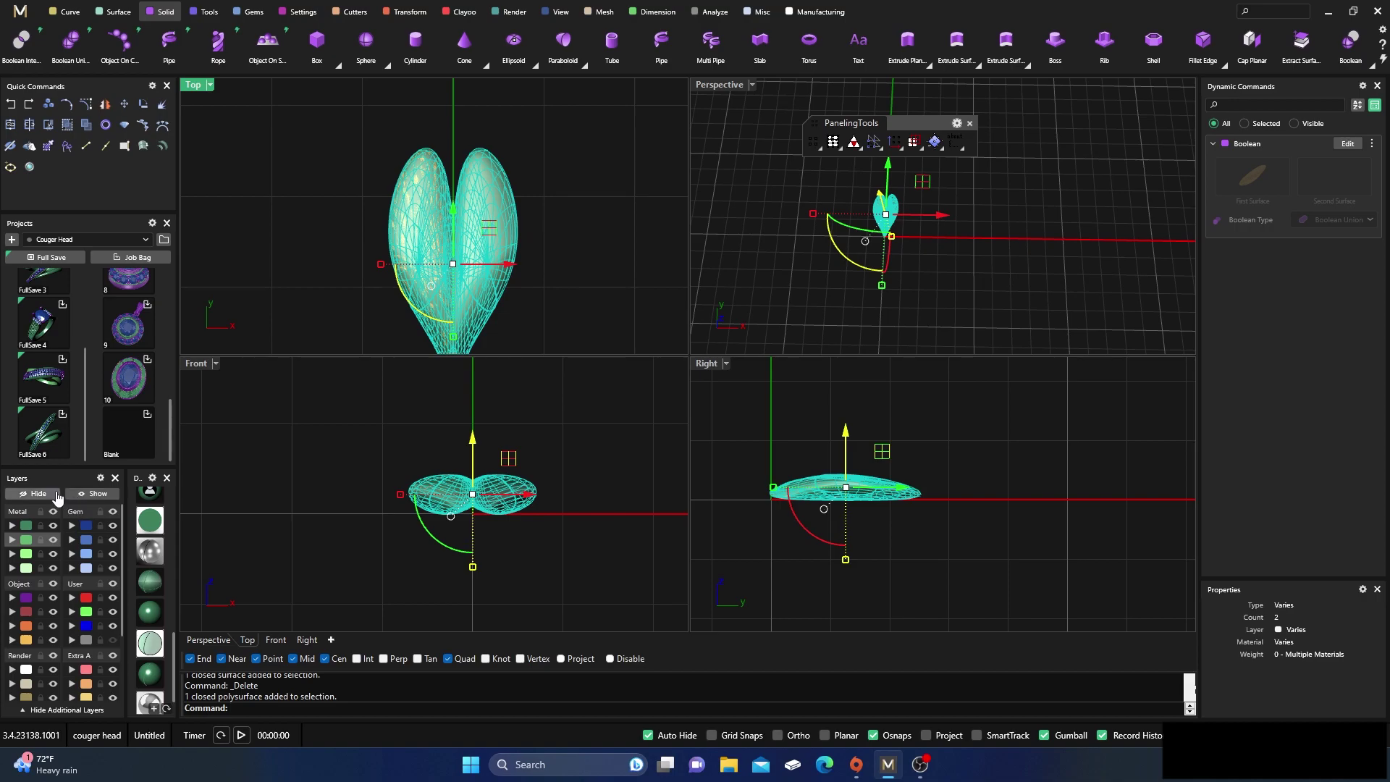
{"action": "left_click", "coordinate": [444, 268]}
{"action": "key", "text": "Delete"}
{"action": "left_click", "coordinate": [98, 493]}
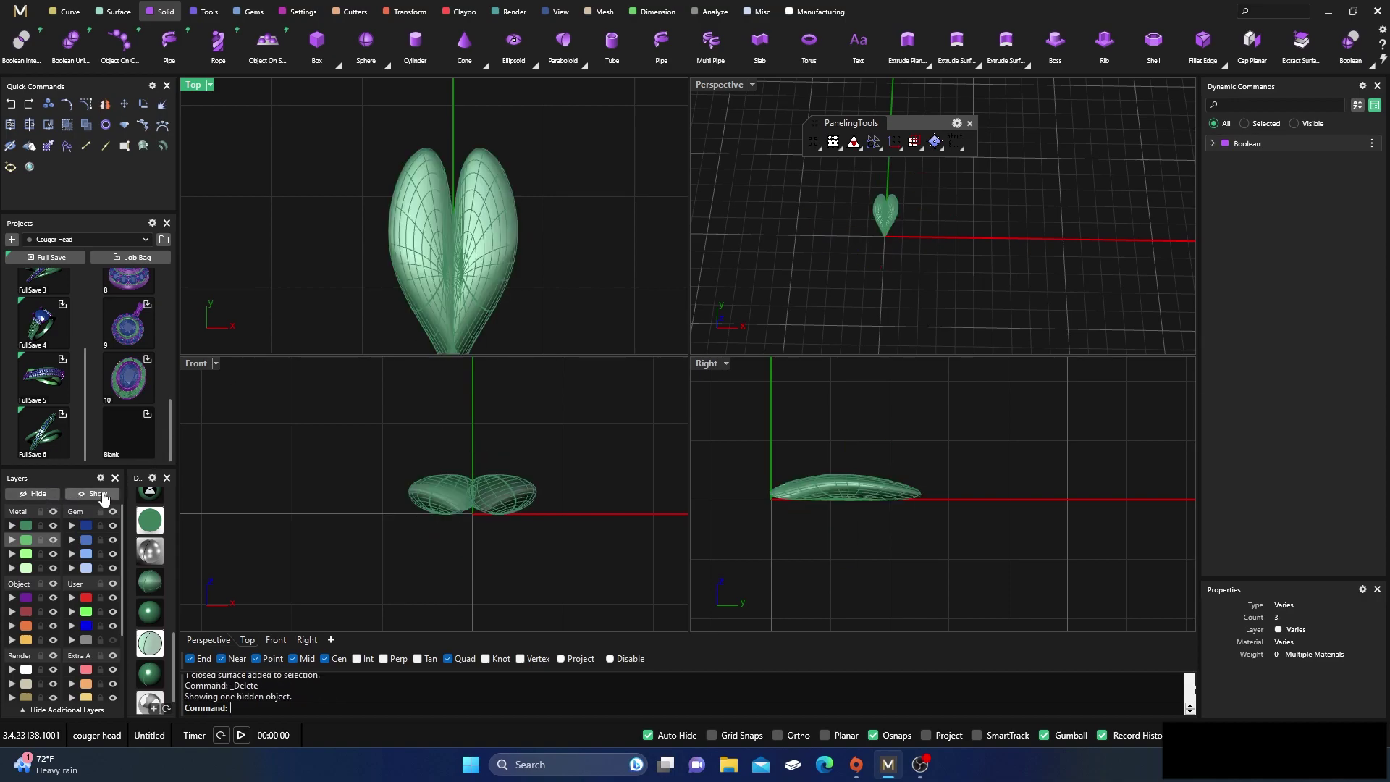
- Check that the petal pair selects as one polysurface and examine its joined tip at the origin up close
{"action": "left_click", "coordinate": [467, 216]}
{"action": "left_click", "coordinate": [397, 277]}
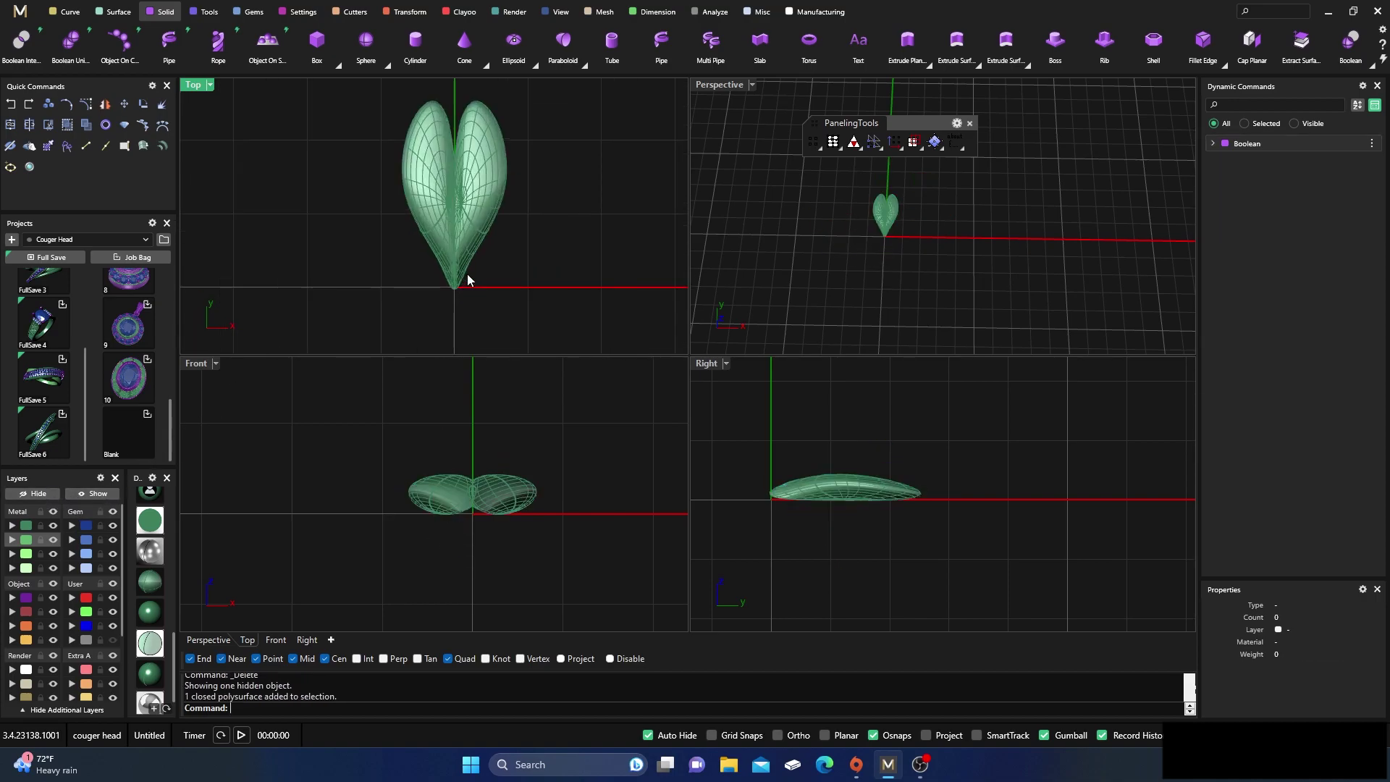
{"action": "scroll", "coordinate": [458, 286], "scroll_direction": "up", "scroll_amount": 5}
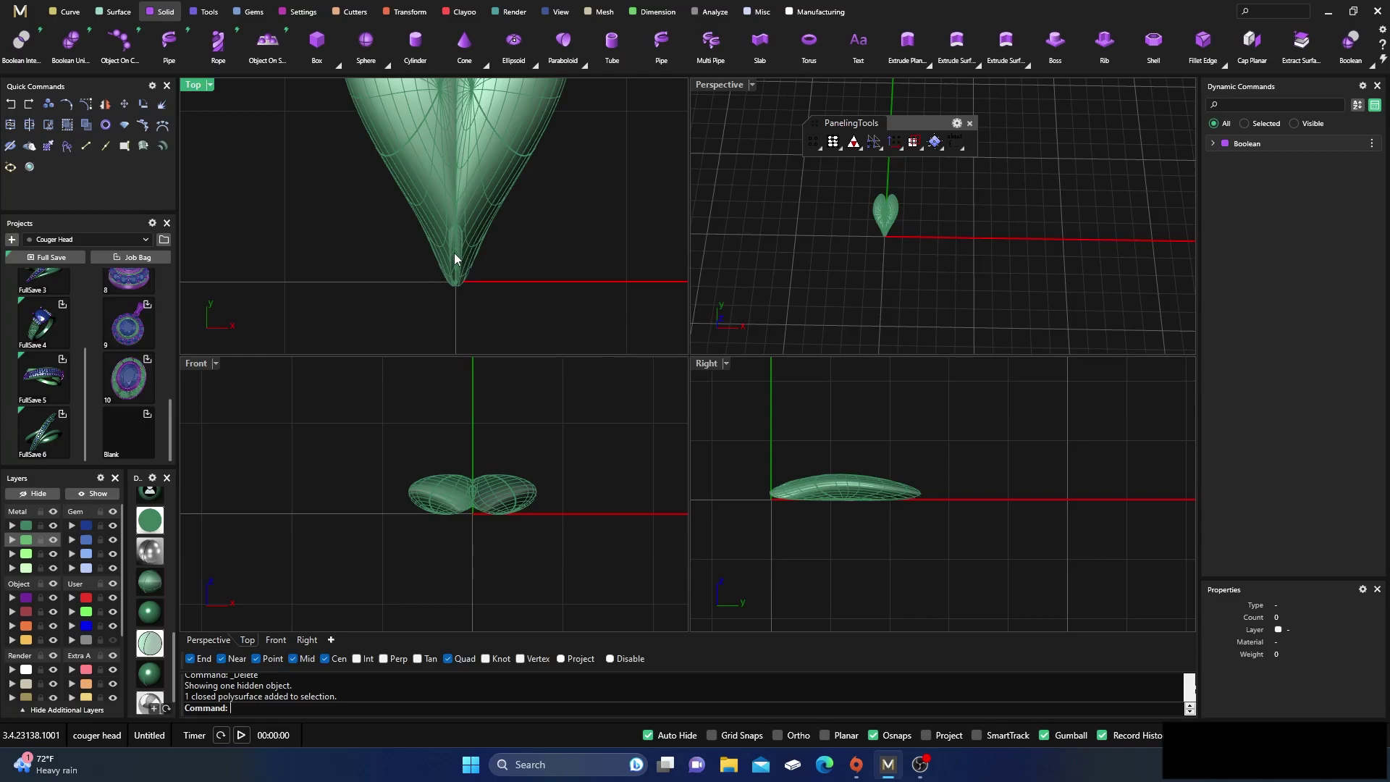
{"action": "double_click", "coordinate": [719, 85]}
{"action": "scroll", "coordinate": [507, 405], "scroll_direction": "up", "scroll_amount": 8}
{"action": "right_click_drag", "start_coordinate": [540, 434], "coordinate": [558, 379]}
{"action": "scroll", "coordinate": [511, 251], "scroll_direction": "up", "scroll_amount": 5}
{"action": "scroll", "coordinate": [673, 310], "scroll_direction": "down", "scroll_amount": 6}
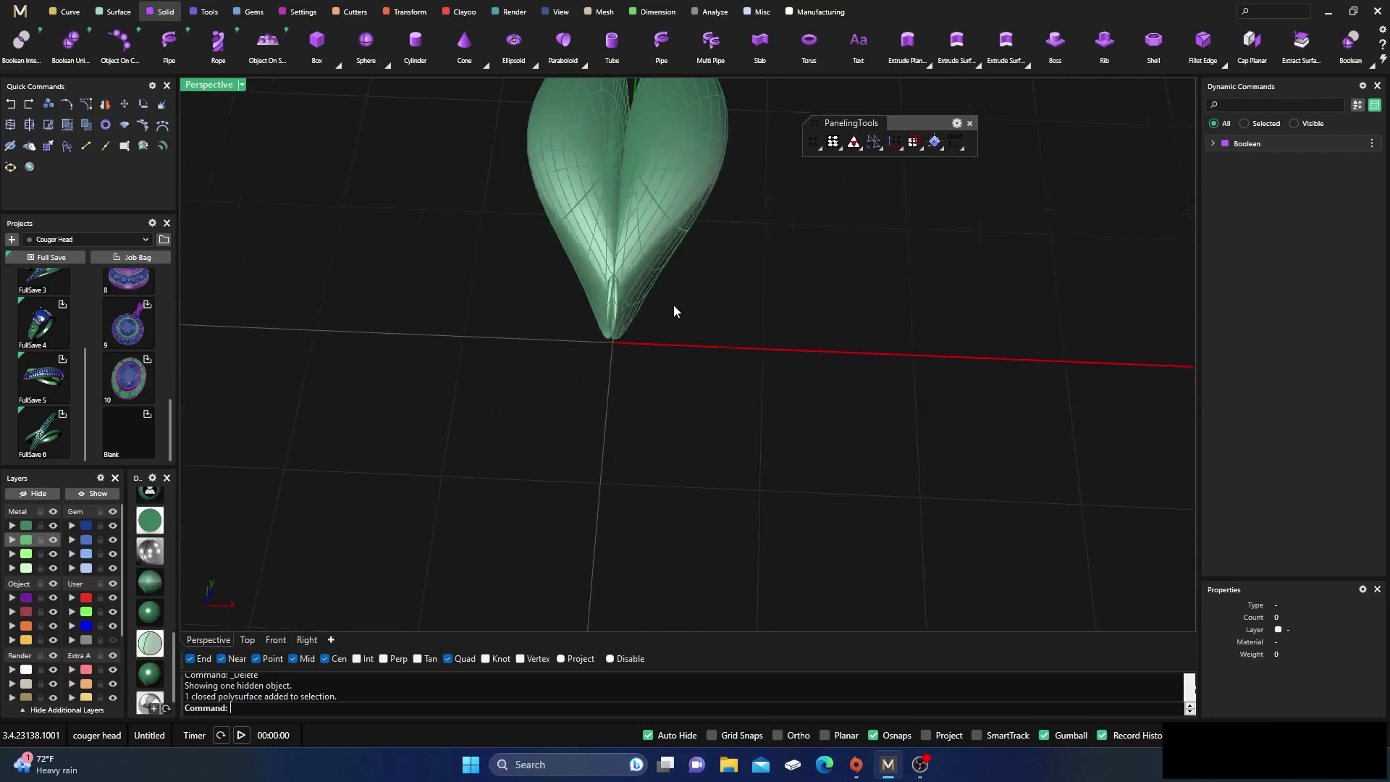
- Draw a horizontal line in the top view across the petal's narrow end, slightly above the origin
{"action": "double_click", "coordinate": [206, 85]}
{"action": "left_click", "coordinate": [384, 243]}
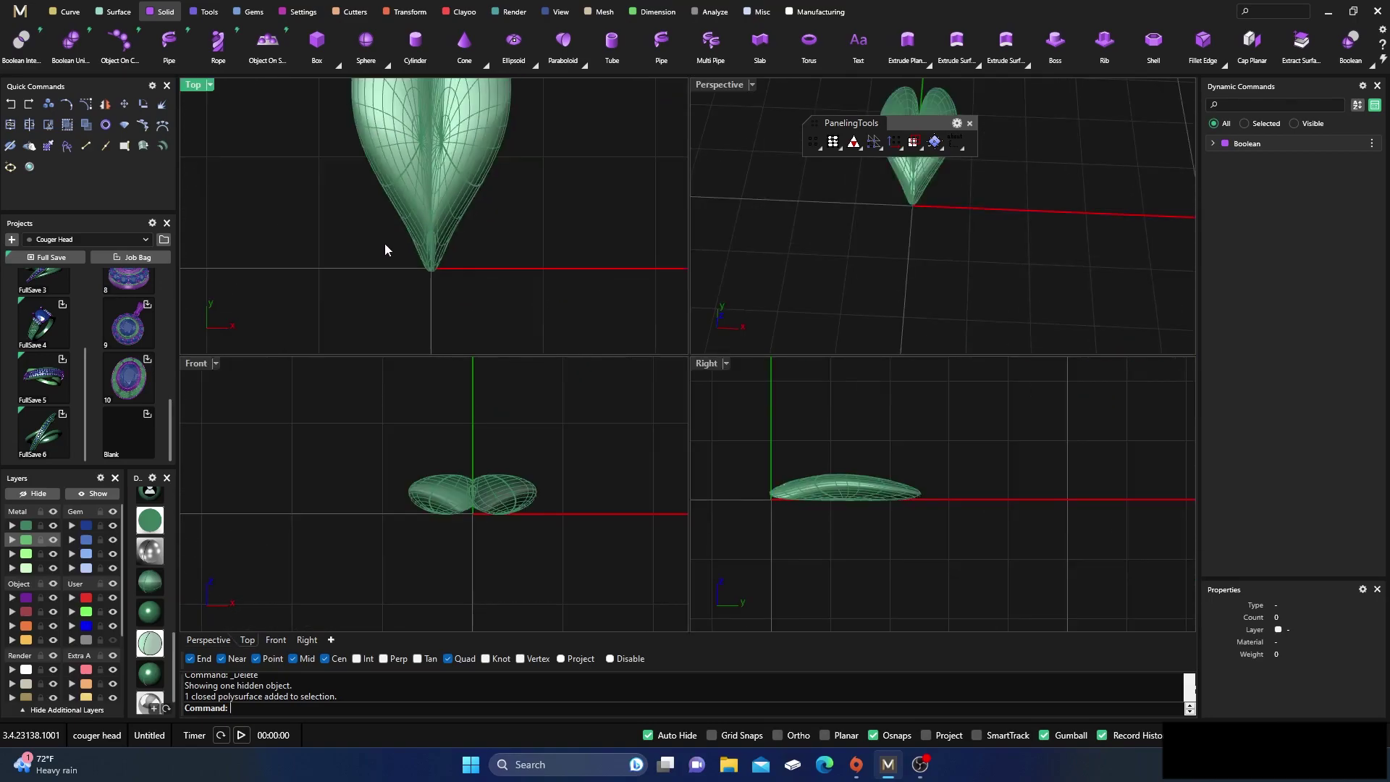
{"action": "left_click", "coordinate": [67, 12]}
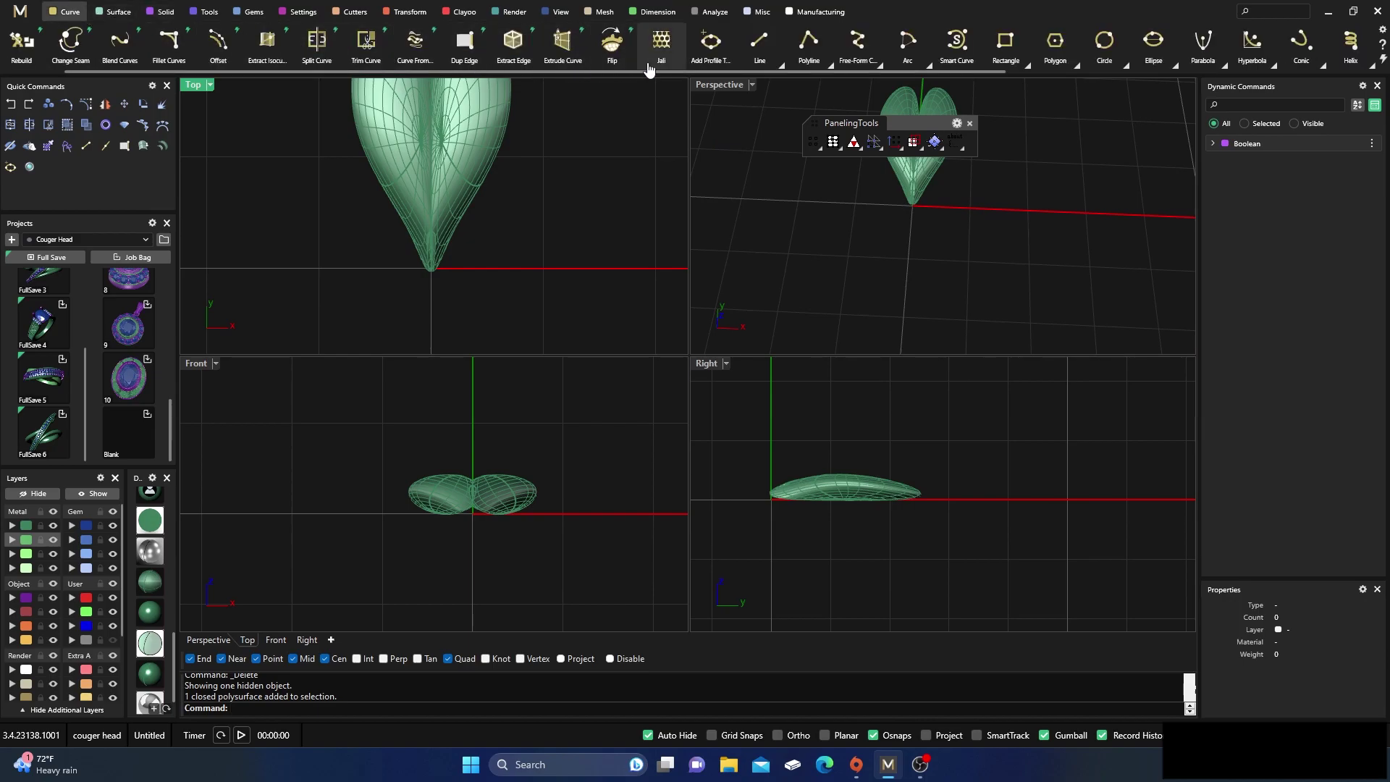
{"action": "left_click", "coordinate": [768, 47]}
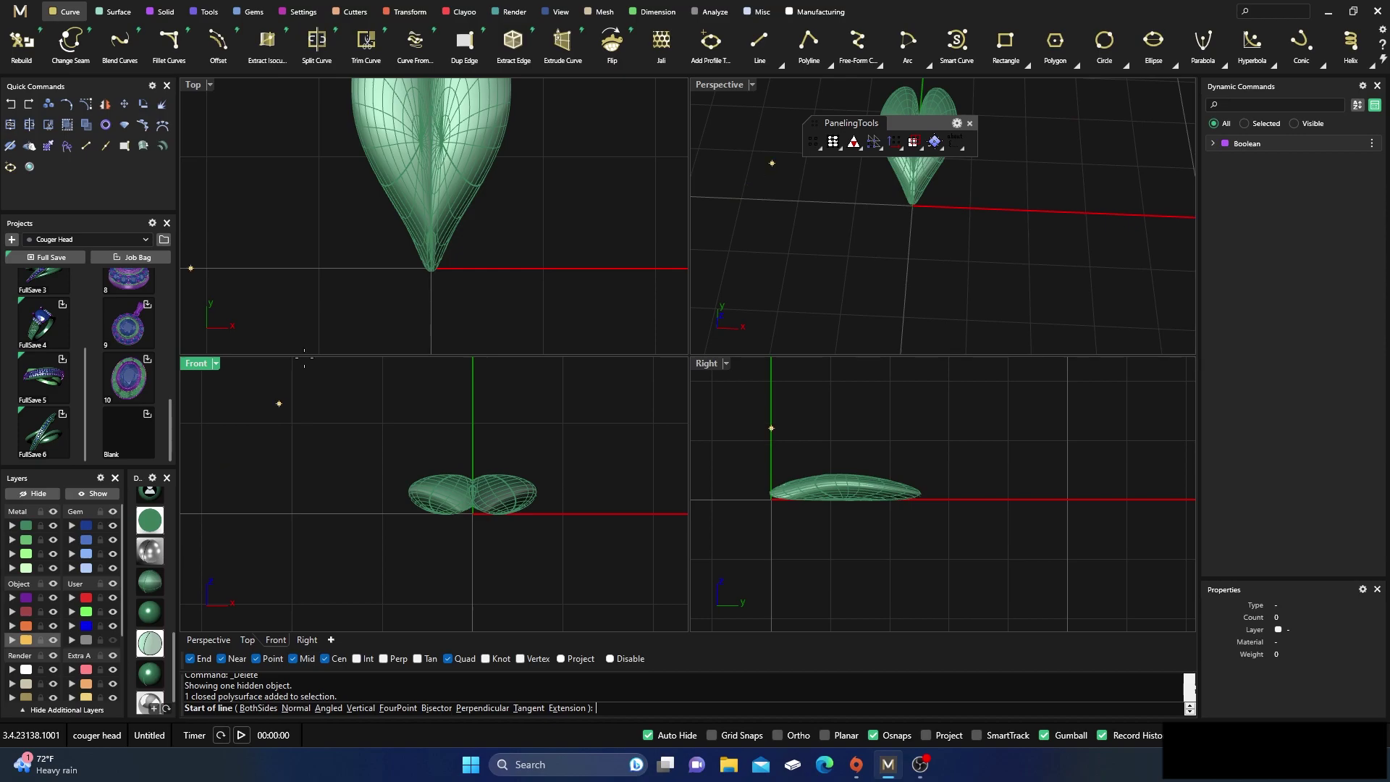
{"action": "left_click", "coordinate": [364, 230]}
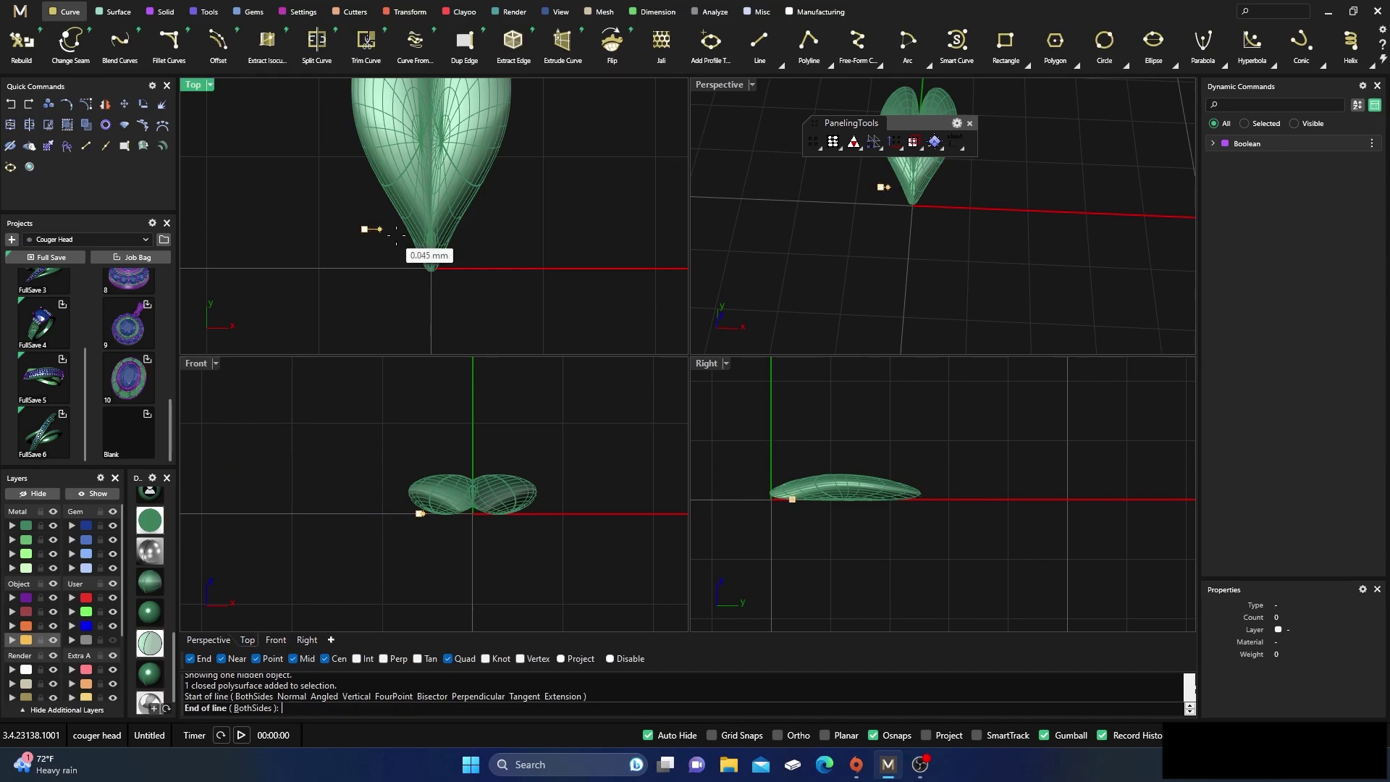
{"action": "left_click", "coordinate": [503, 246]}
- Trim off the petal's pointed tip below the line, and delete the cutting line
{"action": "left_click_drag", "start_coordinate": [498, 301], "coordinate": [333, 191]}
{"action": "left_click", "coordinate": [49, 125]}
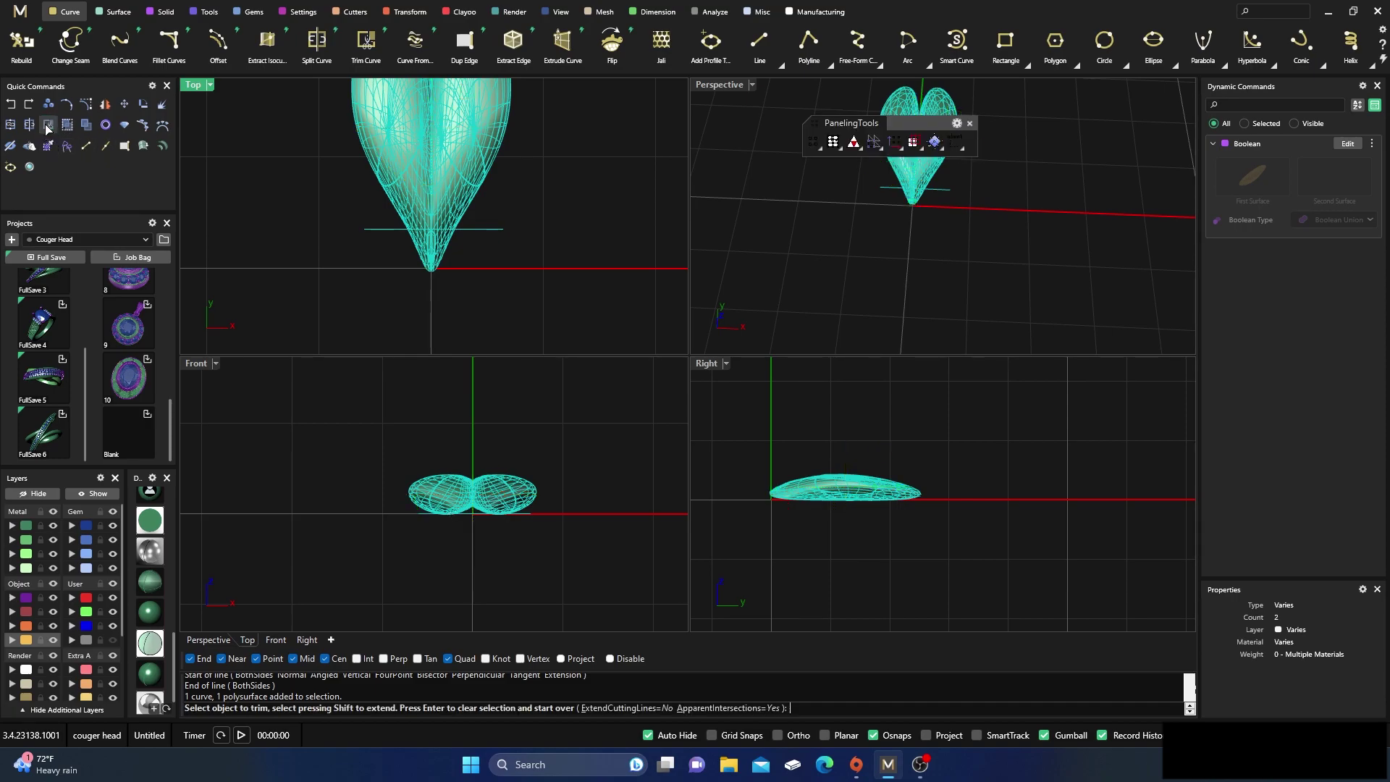
{"action": "left_click_drag", "start_coordinate": [490, 320], "coordinate": [404, 255]}
{"action": "key", "text": "Return"}
{"action": "left_click", "coordinate": [484, 230]}
{"action": "key", "text": "Delete"}
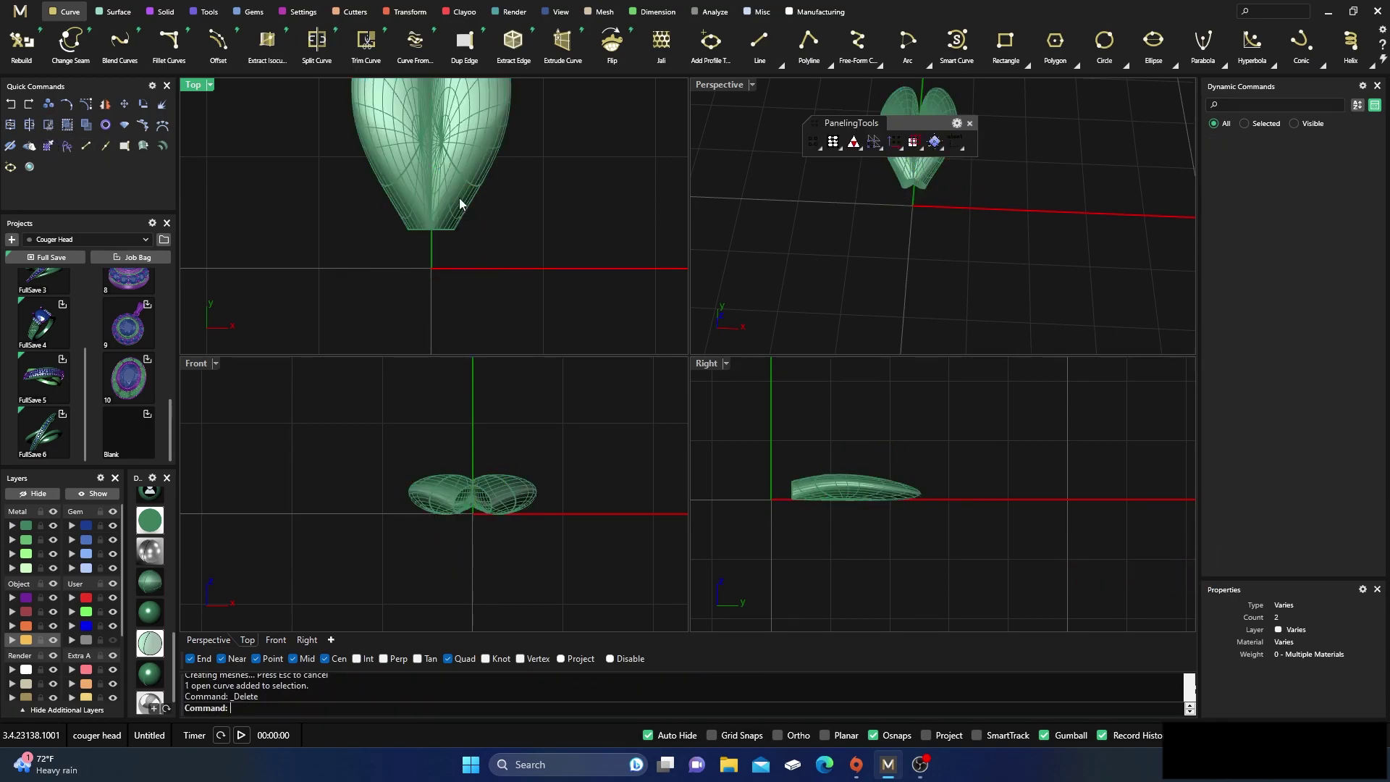
- Cap the petal's open trimmed end and check the closed polysurface in perspective
{"action": "left_click", "coordinate": [459, 201]}
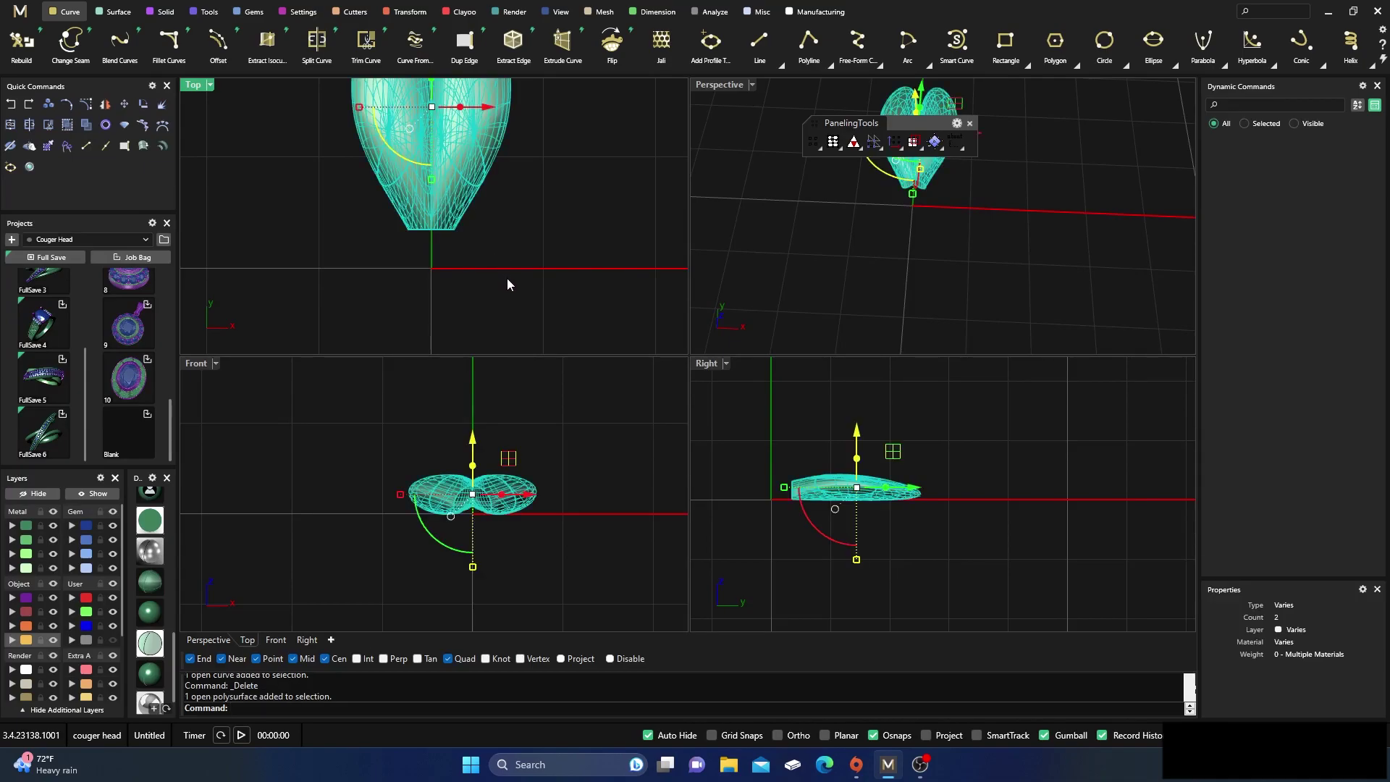
{"action": "key", "text": "Return"}
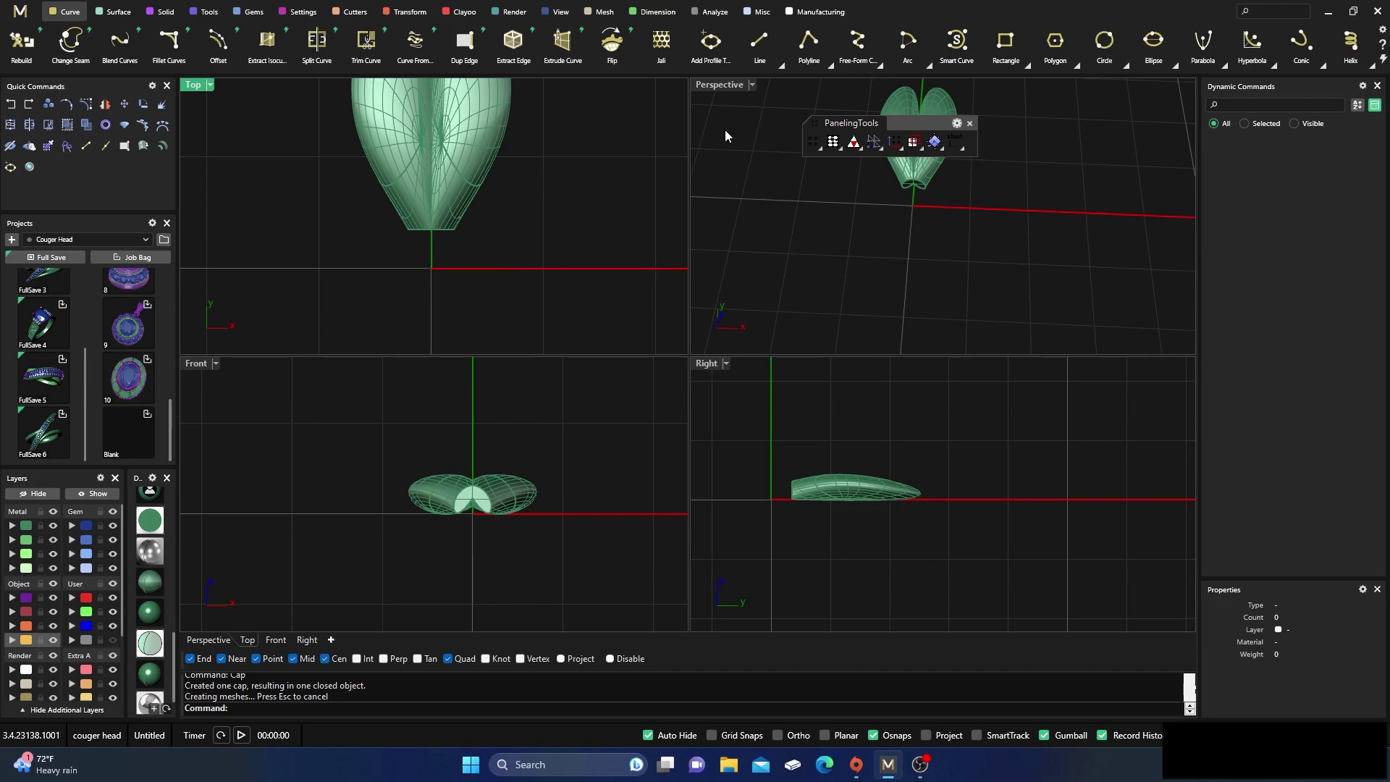
{"action": "double_click", "coordinate": [723, 88]}
{"action": "right_click_drag", "start_coordinate": [757, 360], "coordinate": [716, 340]}
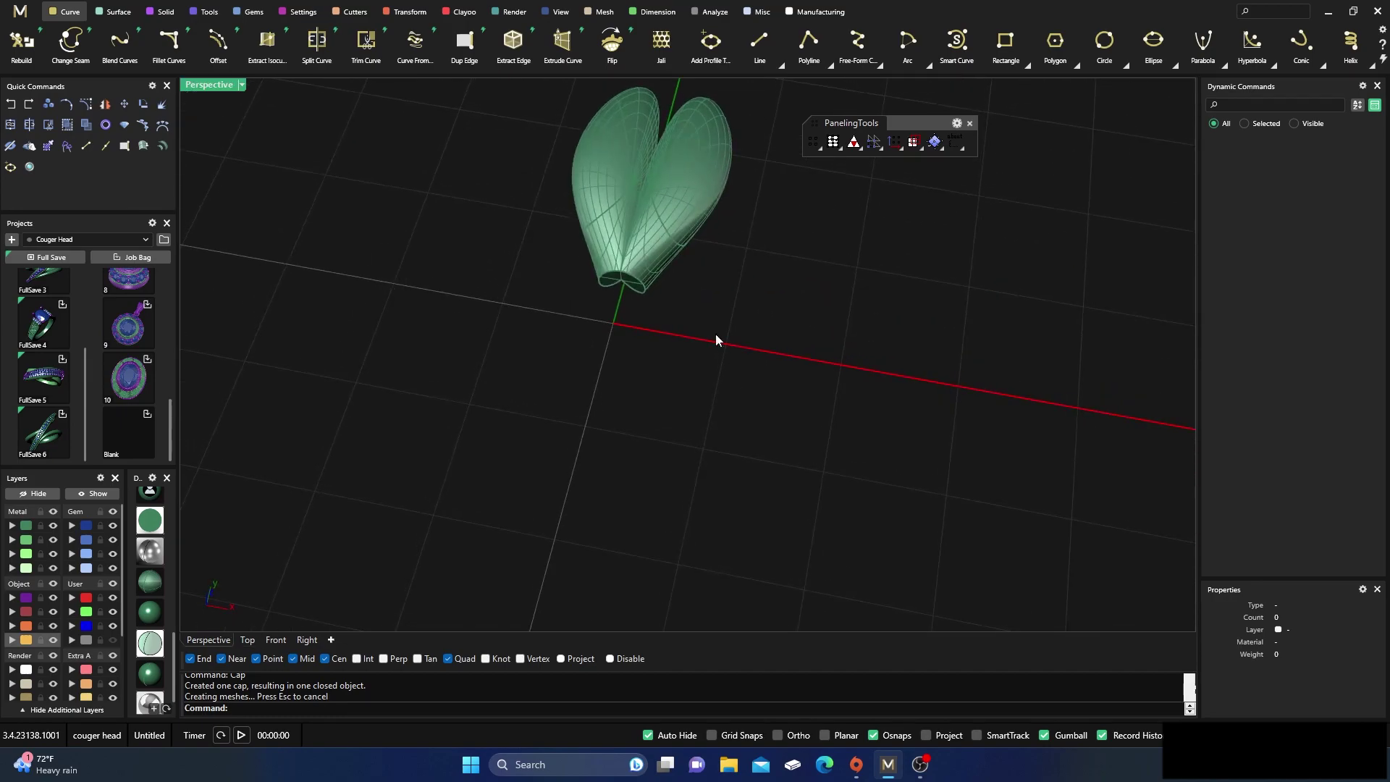
{"action": "left_click", "coordinate": [660, 234]}
{"action": "left_click", "coordinate": [692, 299]}
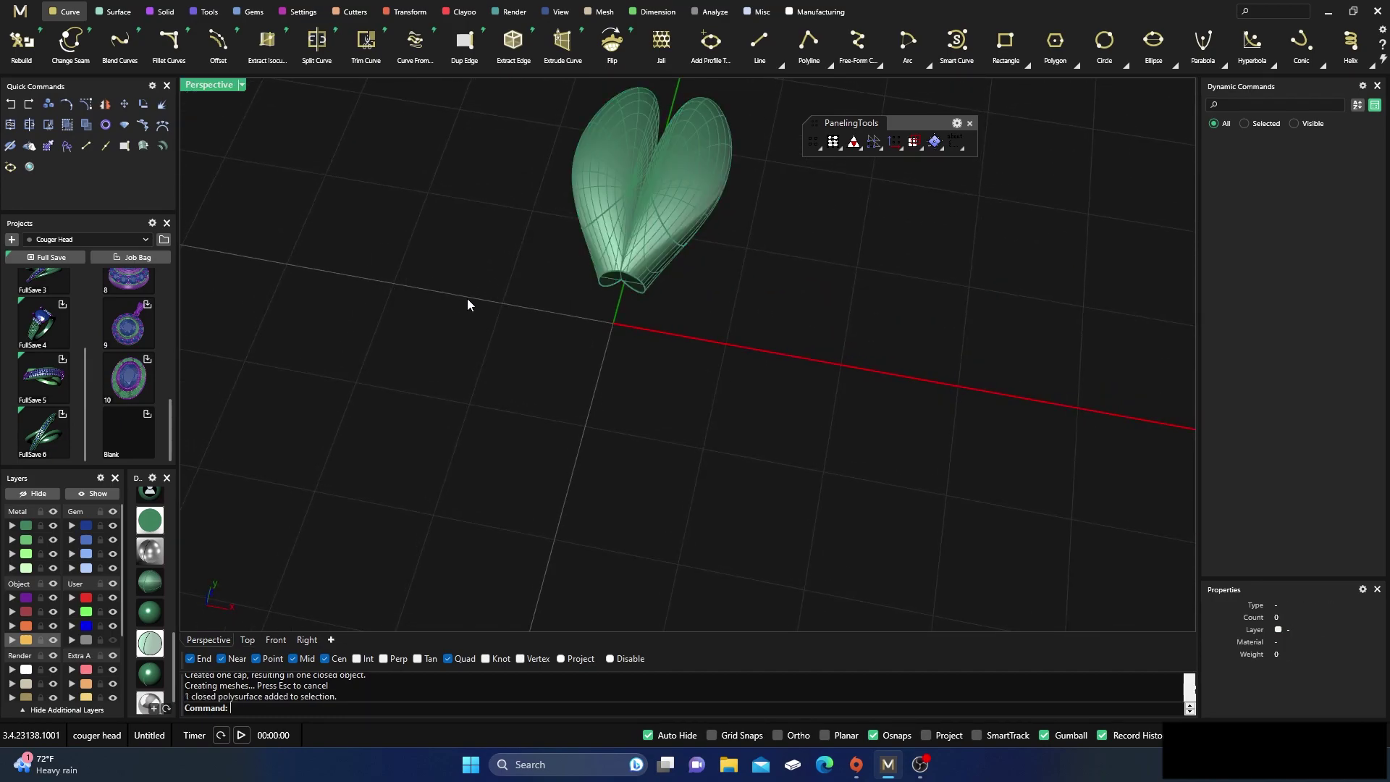
- Polar array the capped petal around the CPlane origin with 8 items over a 360-degree fill angle
{"action": "double_click", "coordinate": [203, 85]}
{"action": "scroll", "coordinate": [475, 280], "scroll_direction": "down", "scroll_amount": 5}
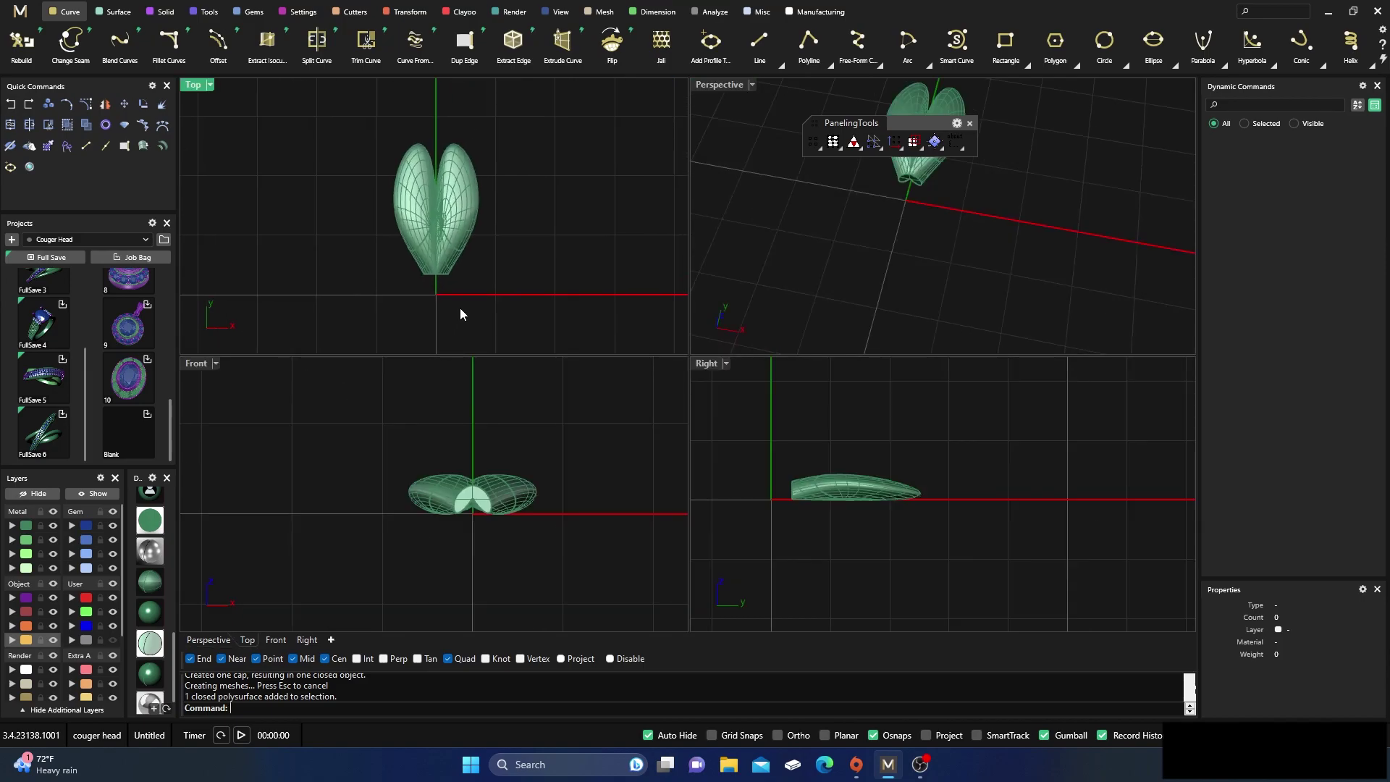
{"action": "left_click", "coordinate": [447, 231]}
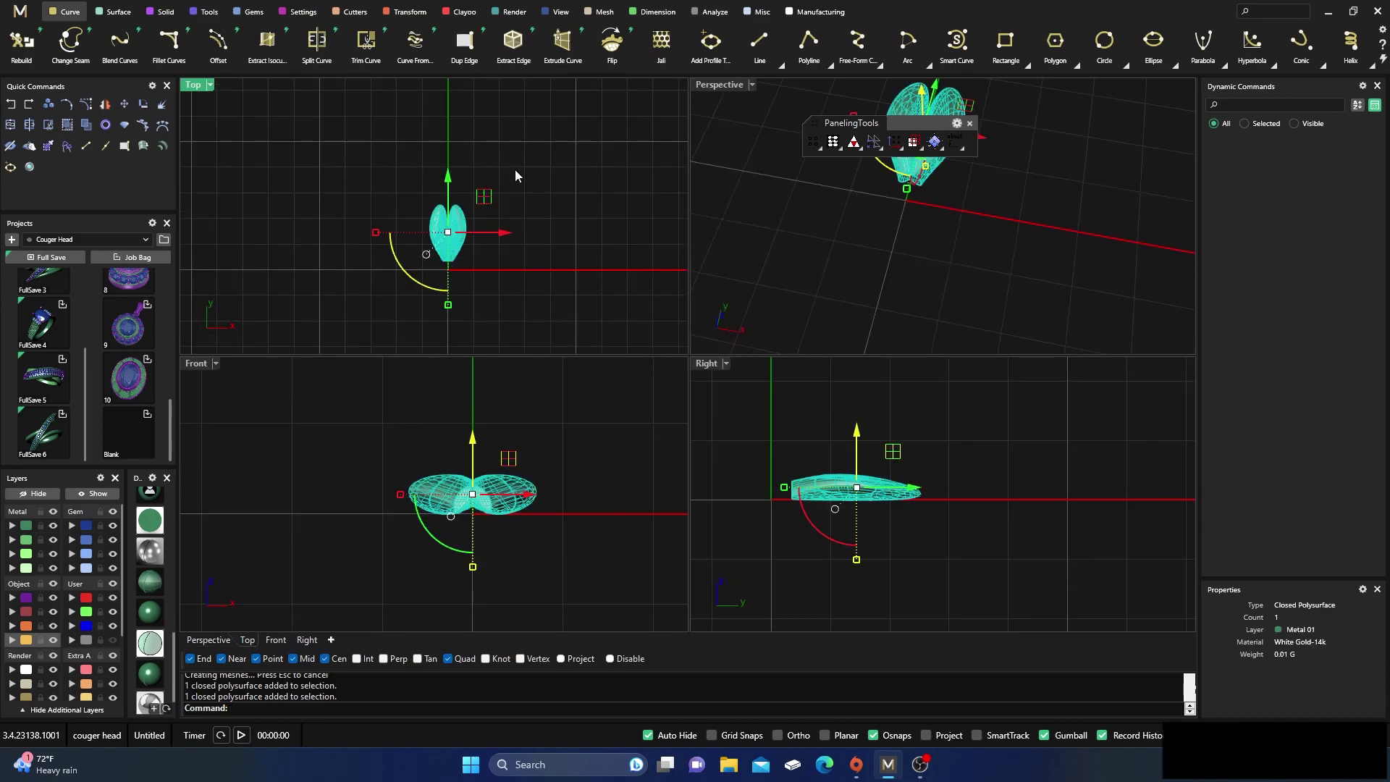
{"action": "left_click", "coordinate": [402, 13]}
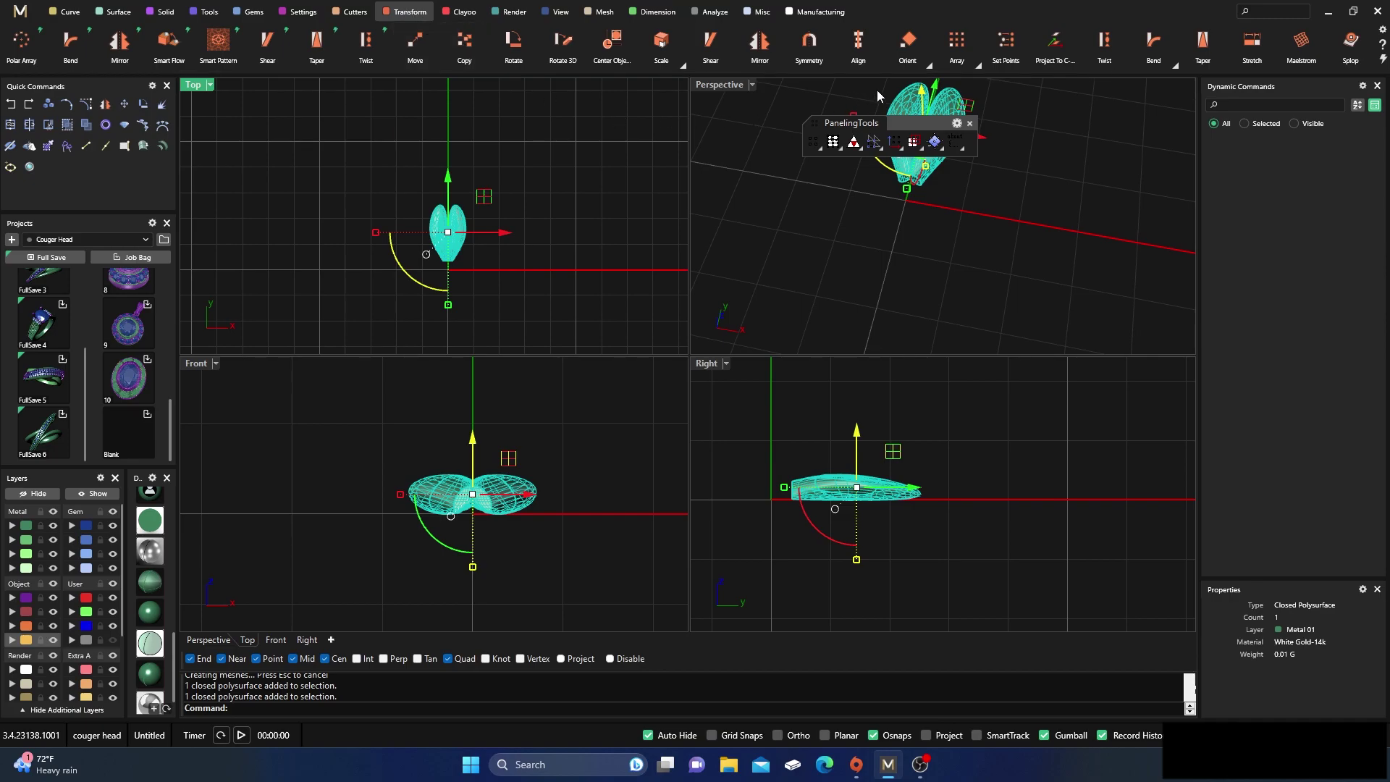
{"action": "left_click", "coordinate": [977, 65]}
{"action": "left_click", "coordinate": [979, 79]}
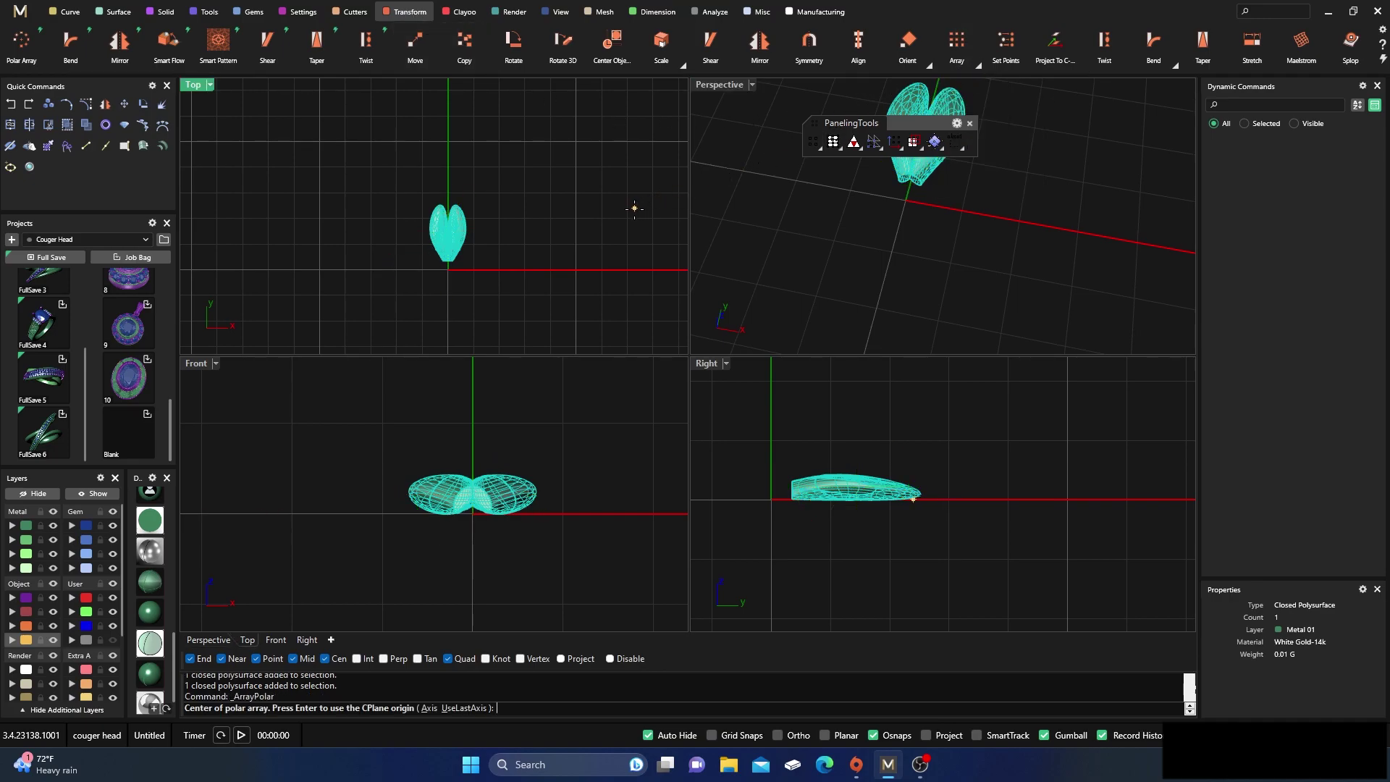
{"action": "key", "text": "Return"}
{"action": "key", "text": "Return"}
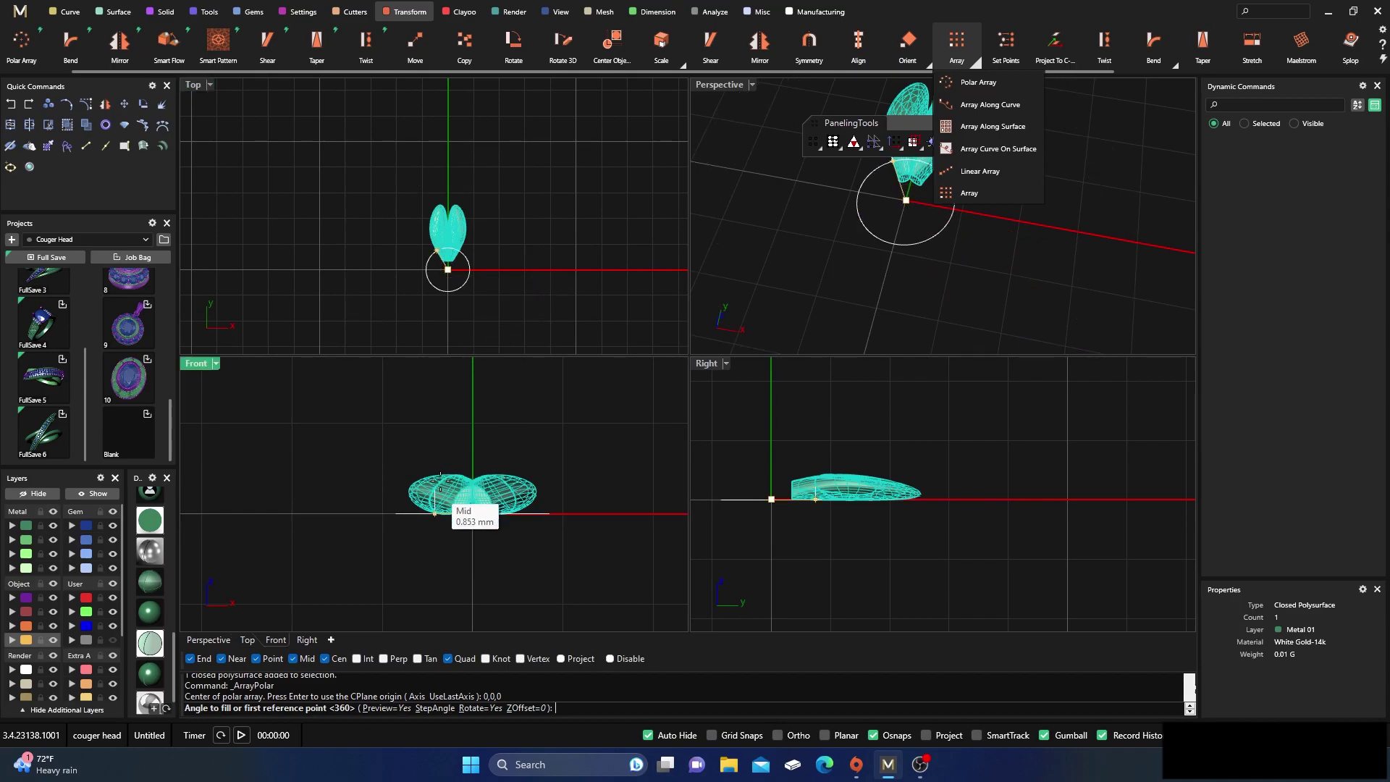
{"action": "right_click", "coordinate": [569, 222]}
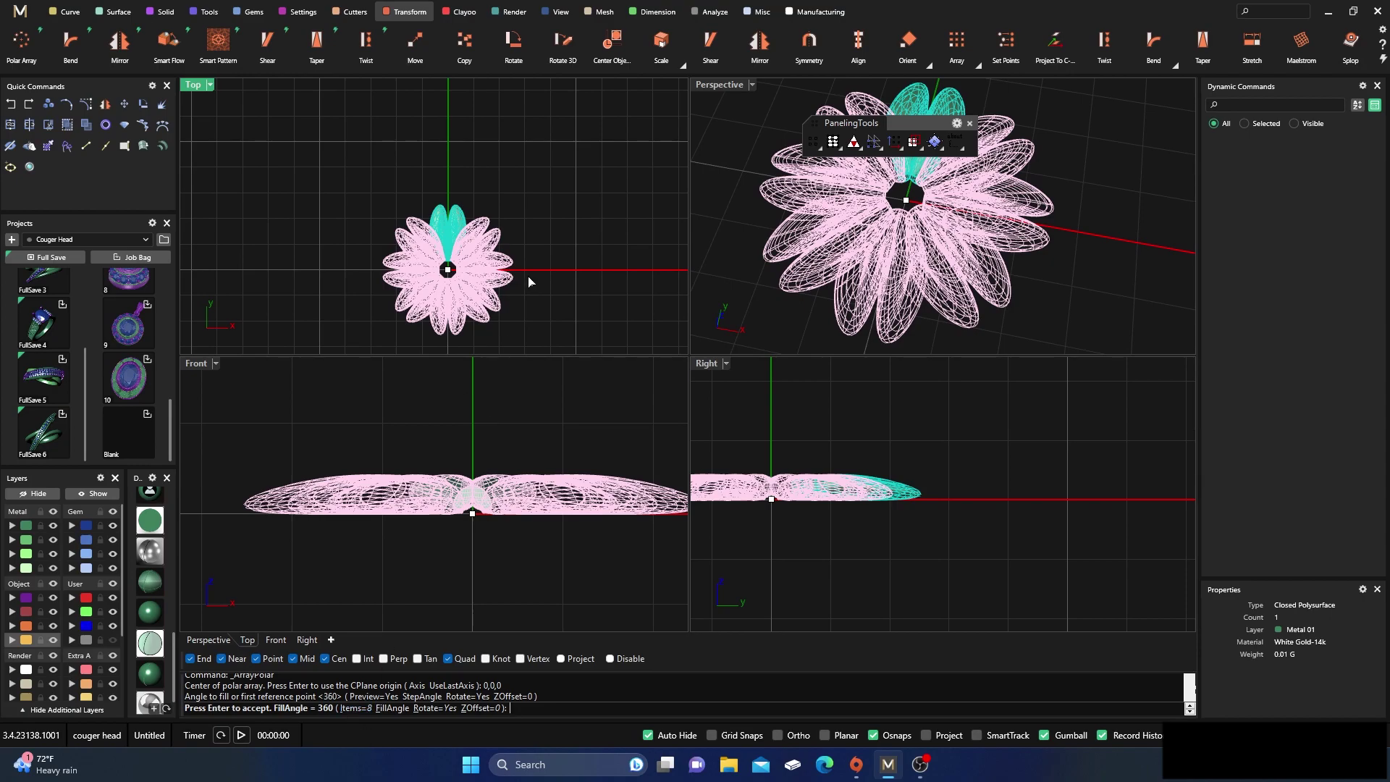
{"action": "right_click", "coordinate": [541, 232]}
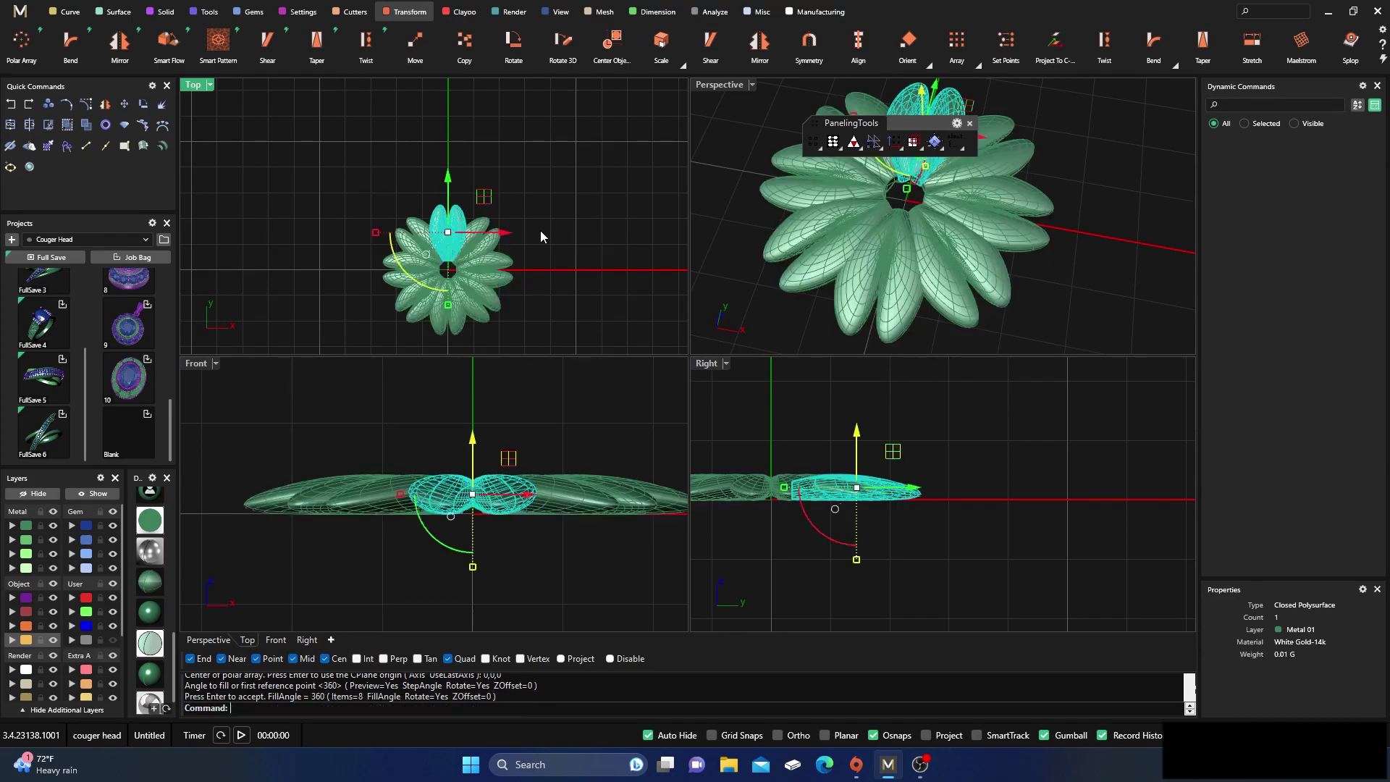
- Examine the arrayed flower from above in a smooth display without surface curves
{"action": "left_click", "coordinate": [531, 283]}
{"action": "left_click", "coordinate": [505, 273]}
{"action": "key", "text": "Escape"}
{"action": "scroll", "coordinate": [456, 296], "scroll_direction": "up", "scroll_amount": 5}
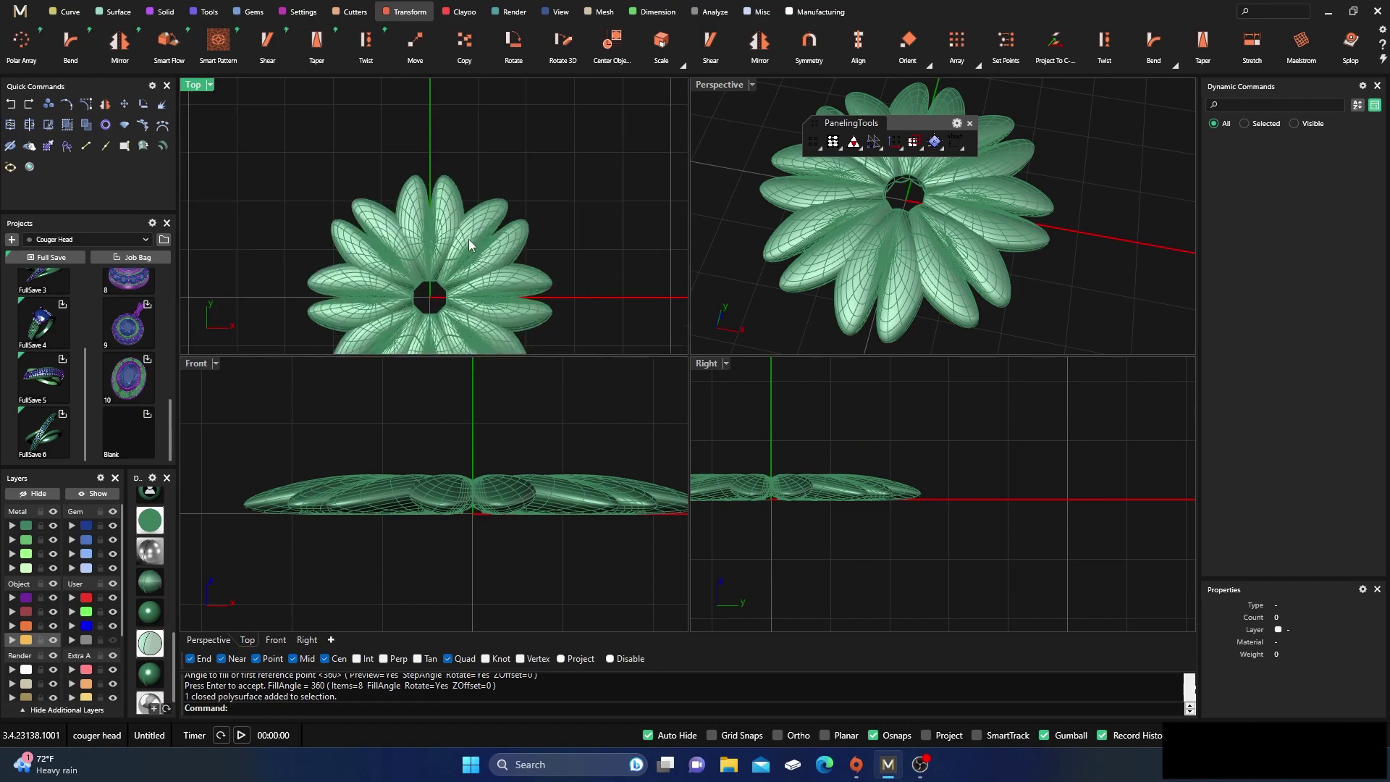
{"action": "left_click", "coordinate": [221, 572]}
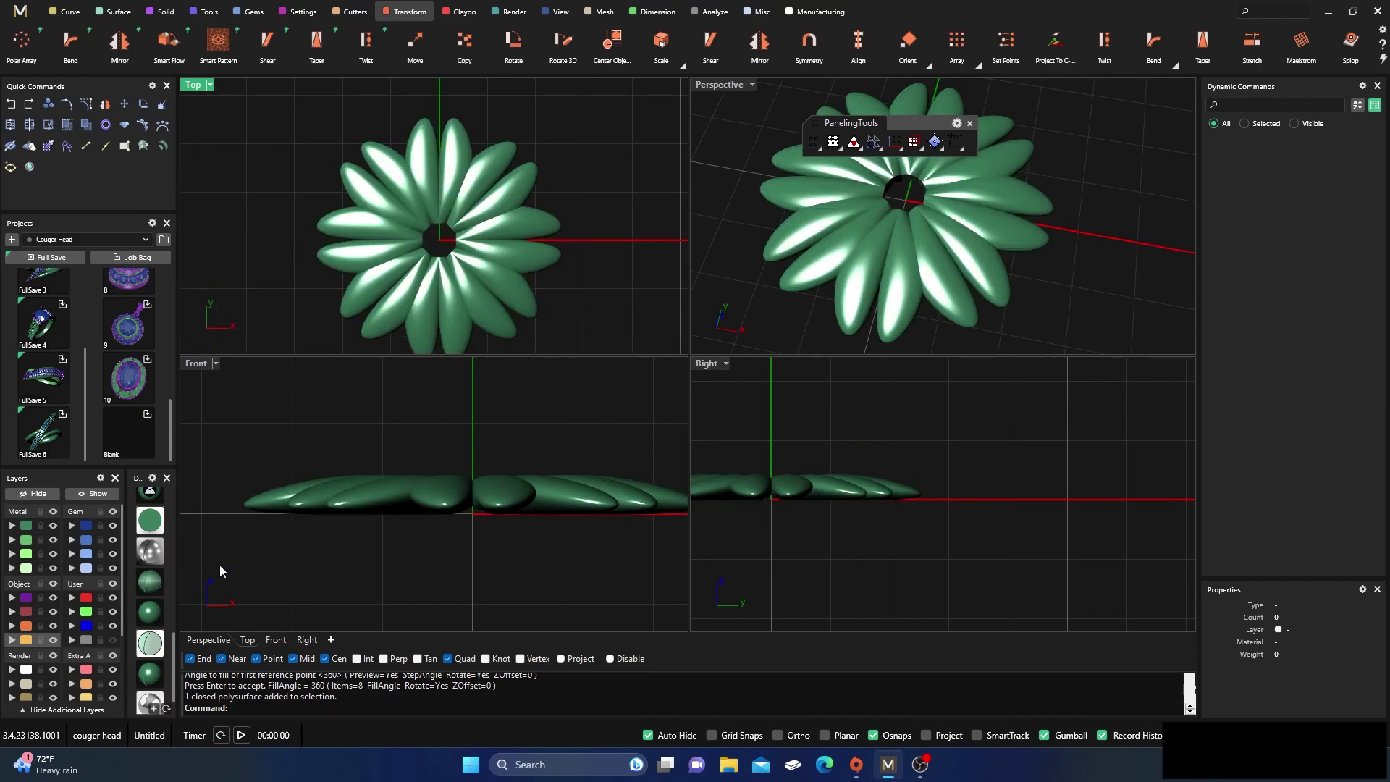
{"action": "double_click", "coordinate": [194, 87]}
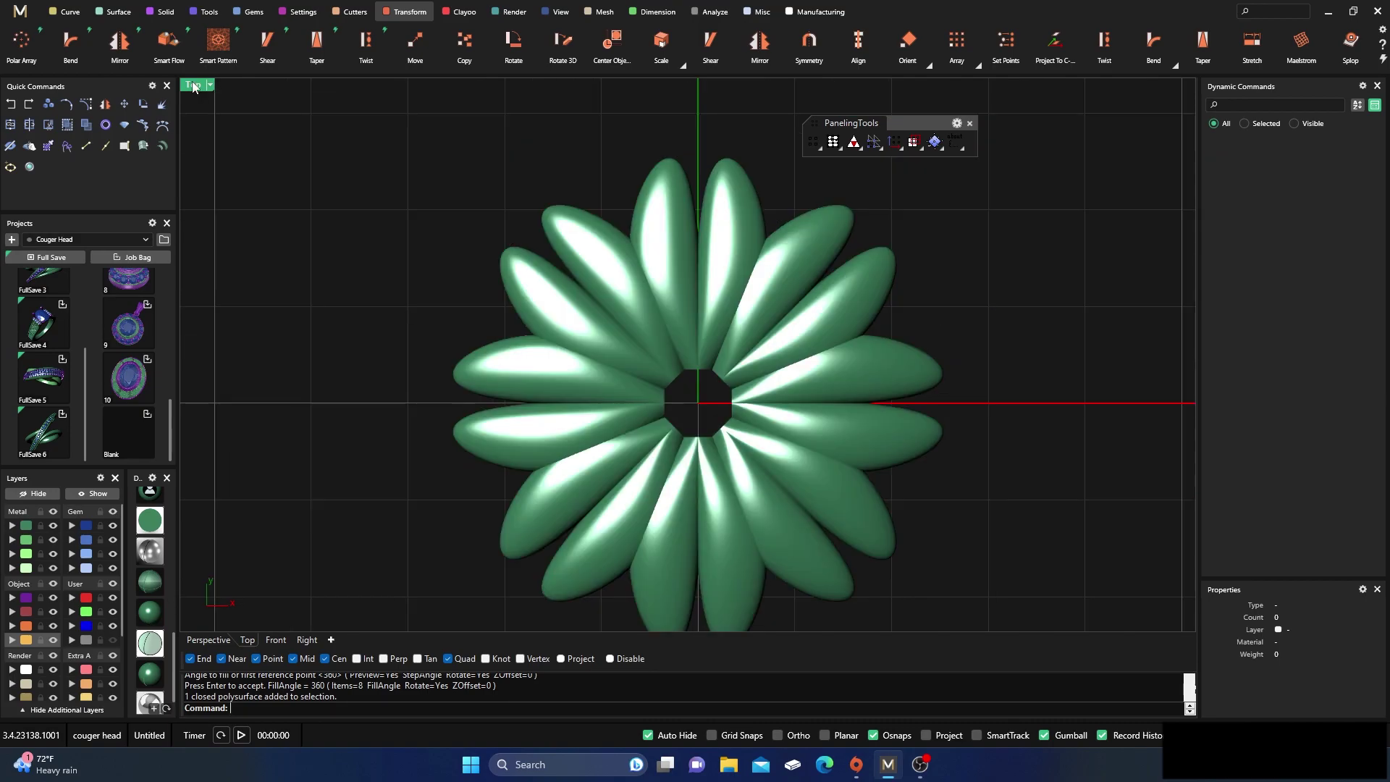
{"action": "scroll", "coordinate": [389, 232], "scroll_direction": "down", "scroll_amount": 5}
{"action": "right_click_drag", "start_coordinate": [406, 313], "coordinate": [374, 297]}
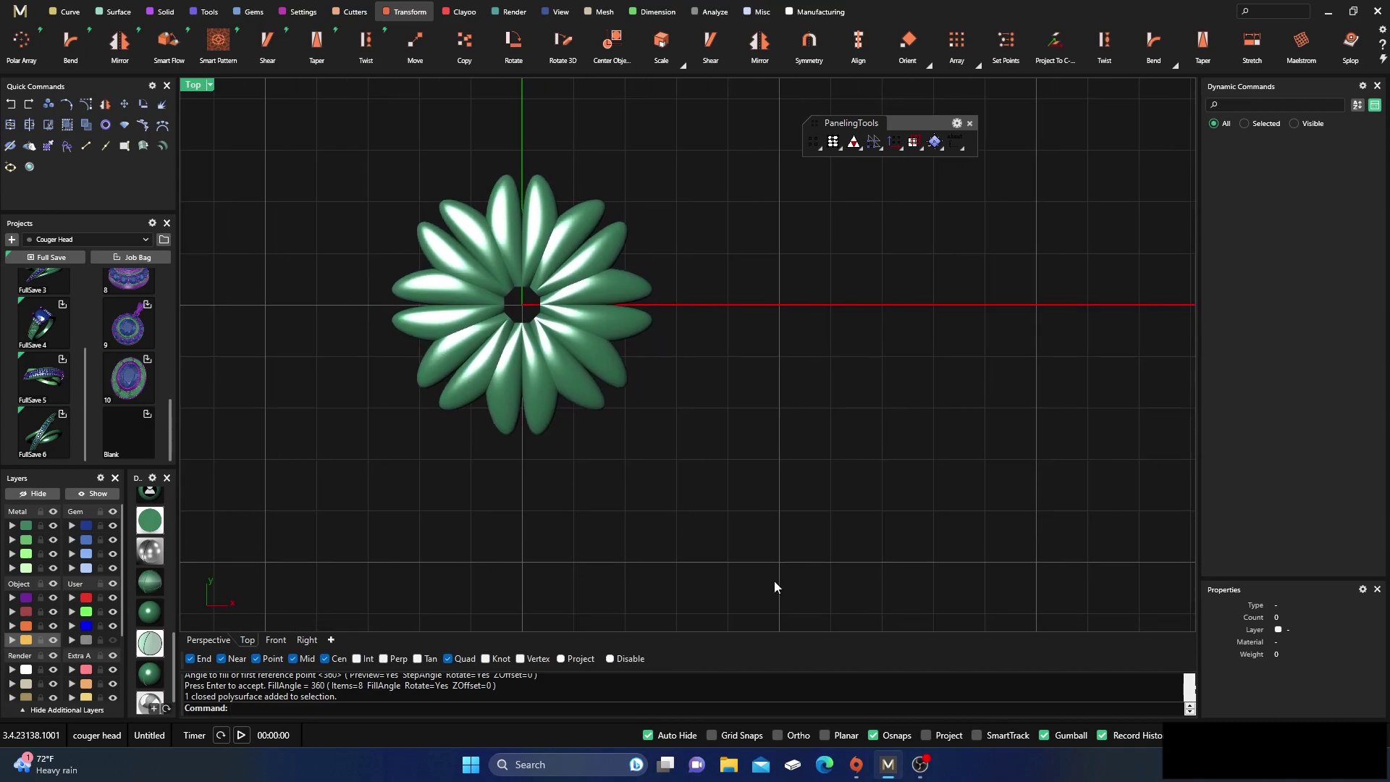
- Turn off object snaps and create a sphere centred at the origin, just large enough to fill the flower's central opening
{"action": "left_click", "coordinate": [873, 735]}
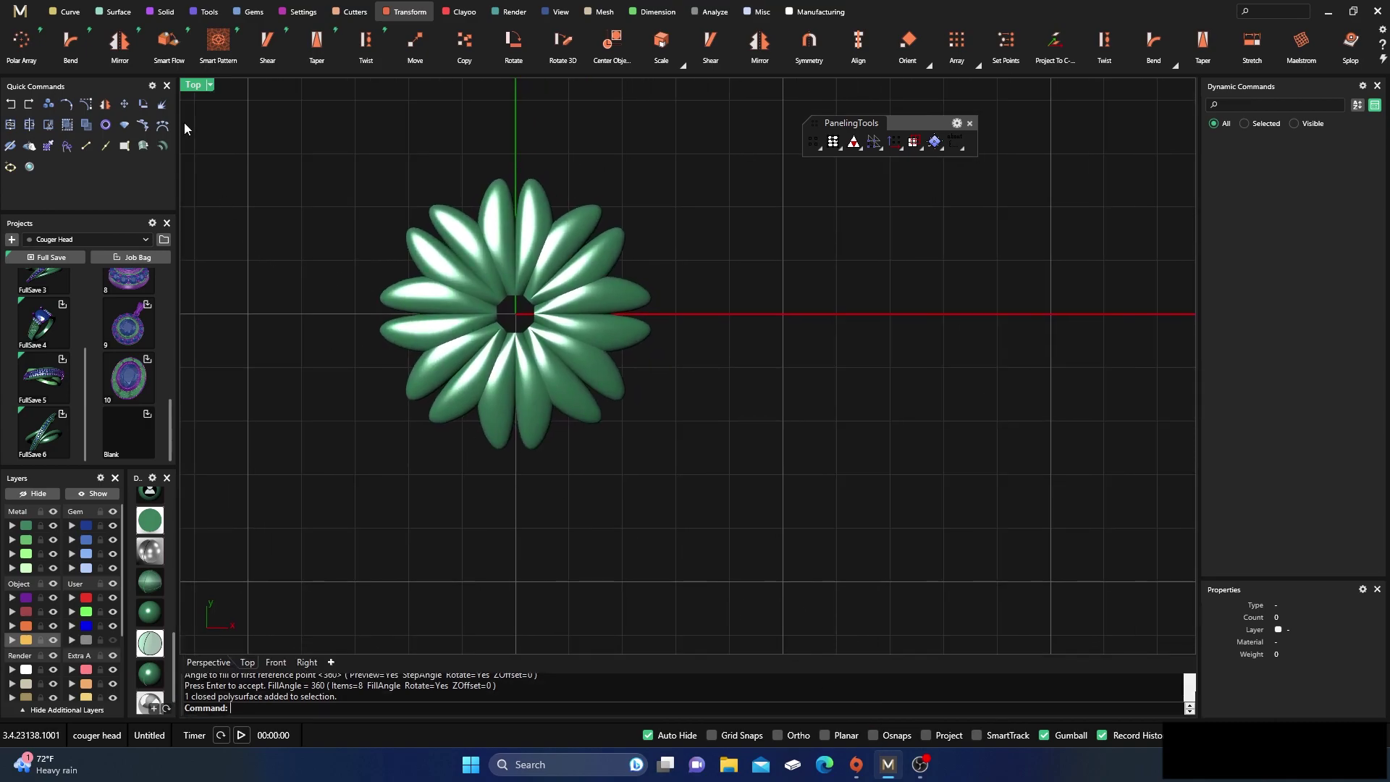
{"action": "left_click", "coordinate": [160, 12]}
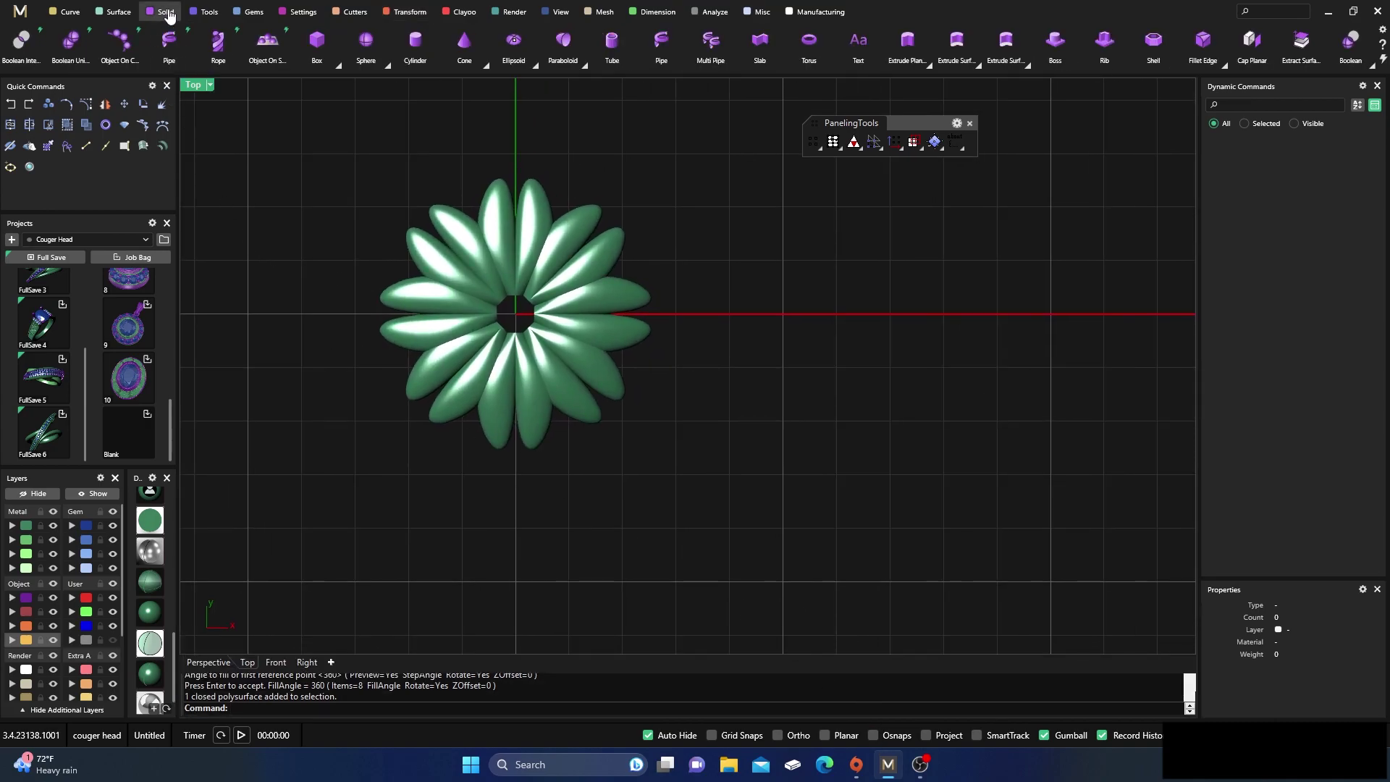
{"action": "double_click", "coordinate": [192, 84]}
{"action": "right_click_drag", "start_coordinate": [448, 215], "coordinate": [551, 223]}
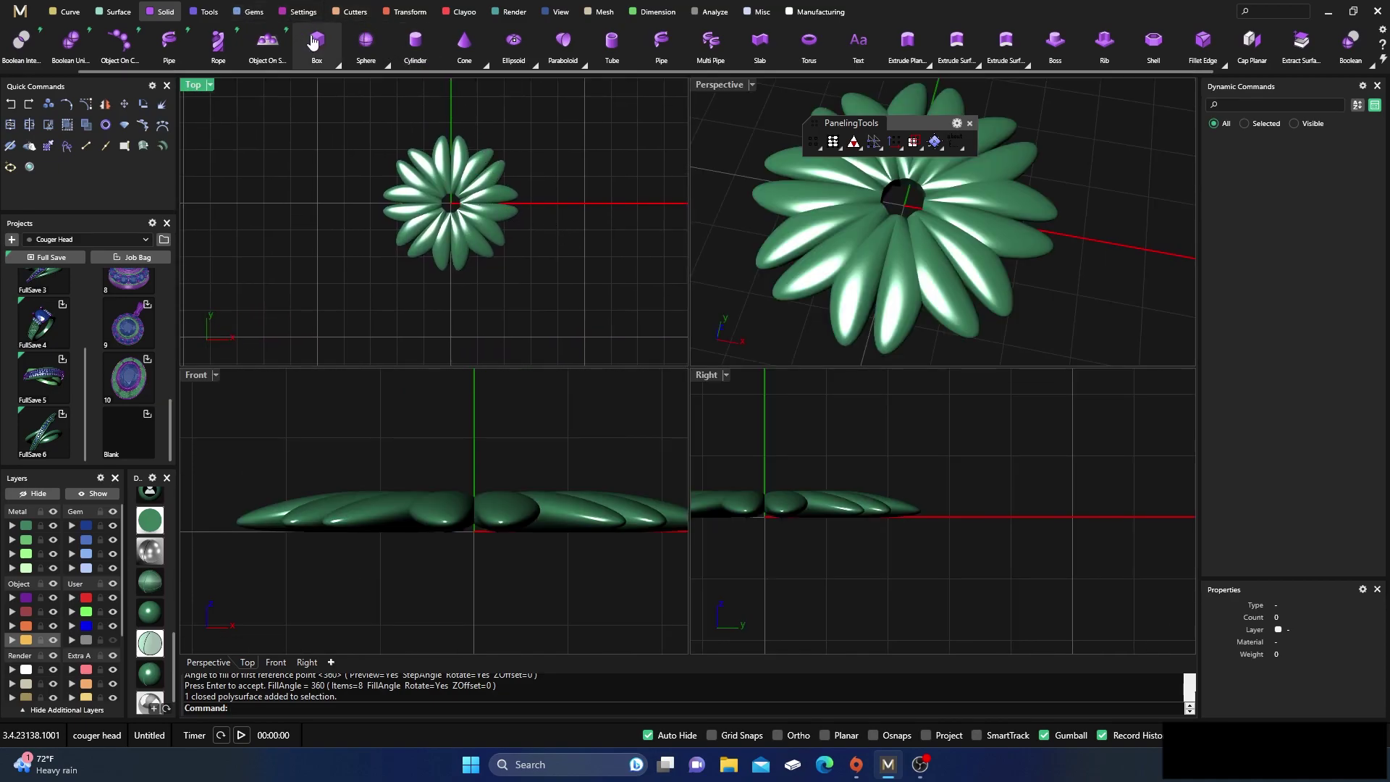
{"action": "left_click", "coordinate": [366, 45]}
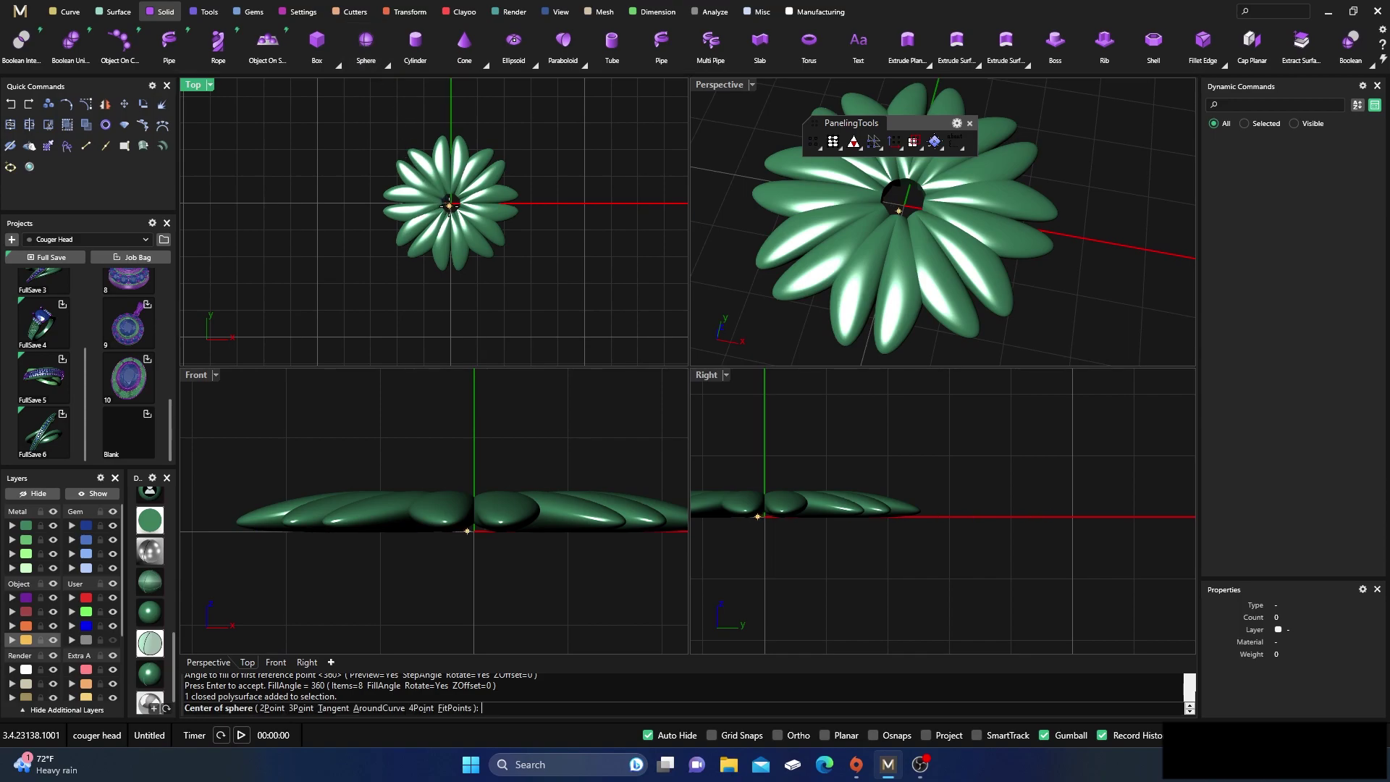
{"action": "left_click", "coordinate": [451, 204]}
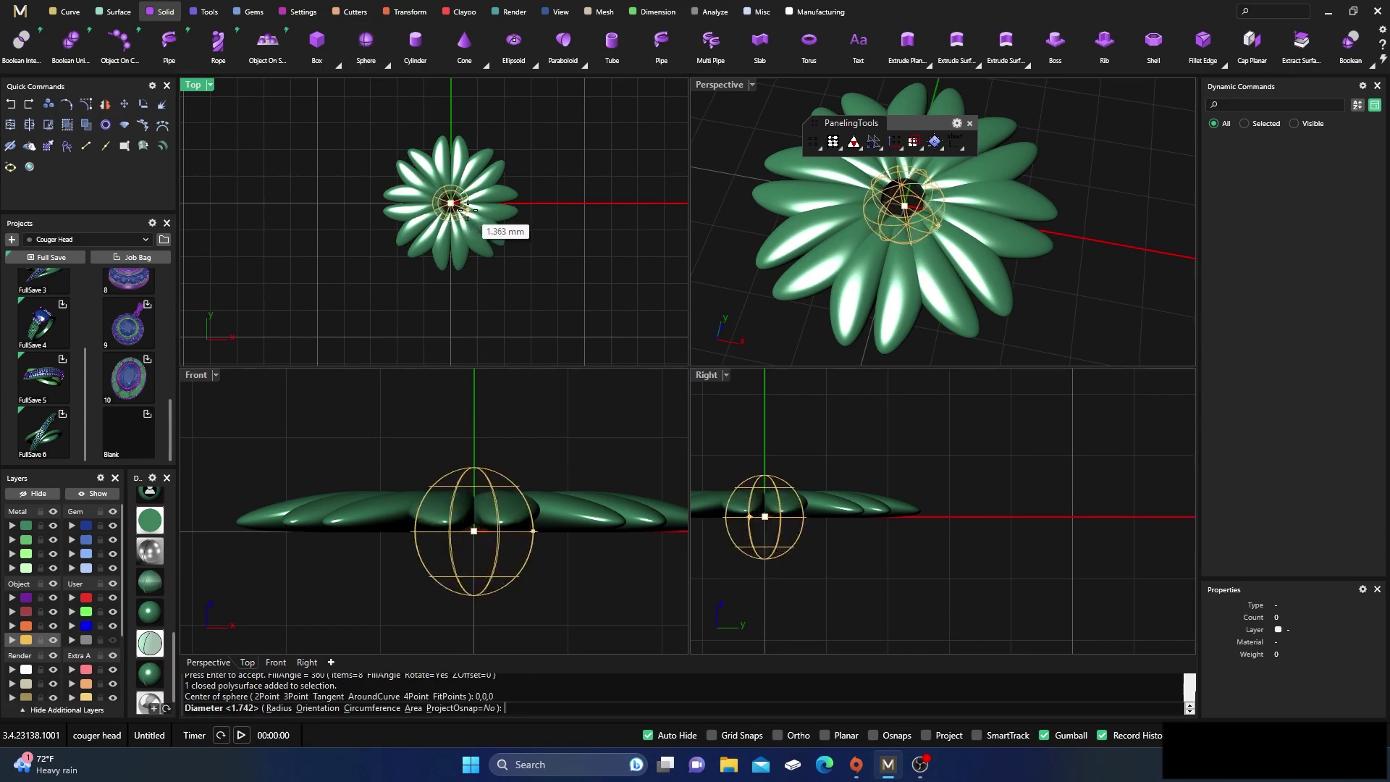
{"action": "left_click", "coordinate": [467, 206]}
- Raise the central sphere slightly in the front view so it protrudes above the petals
{"action": "left_click_drag", "start_coordinate": [474, 484], "coordinate": [478, 434]}
{"action": "left_click", "coordinate": [519, 301]}
{"action": "scroll", "coordinate": [452, 195], "scroll_direction": "up", "scroll_amount": 5}
{"action": "scroll", "coordinate": [452, 197], "scroll_direction": "up", "scroll_amount": 5}
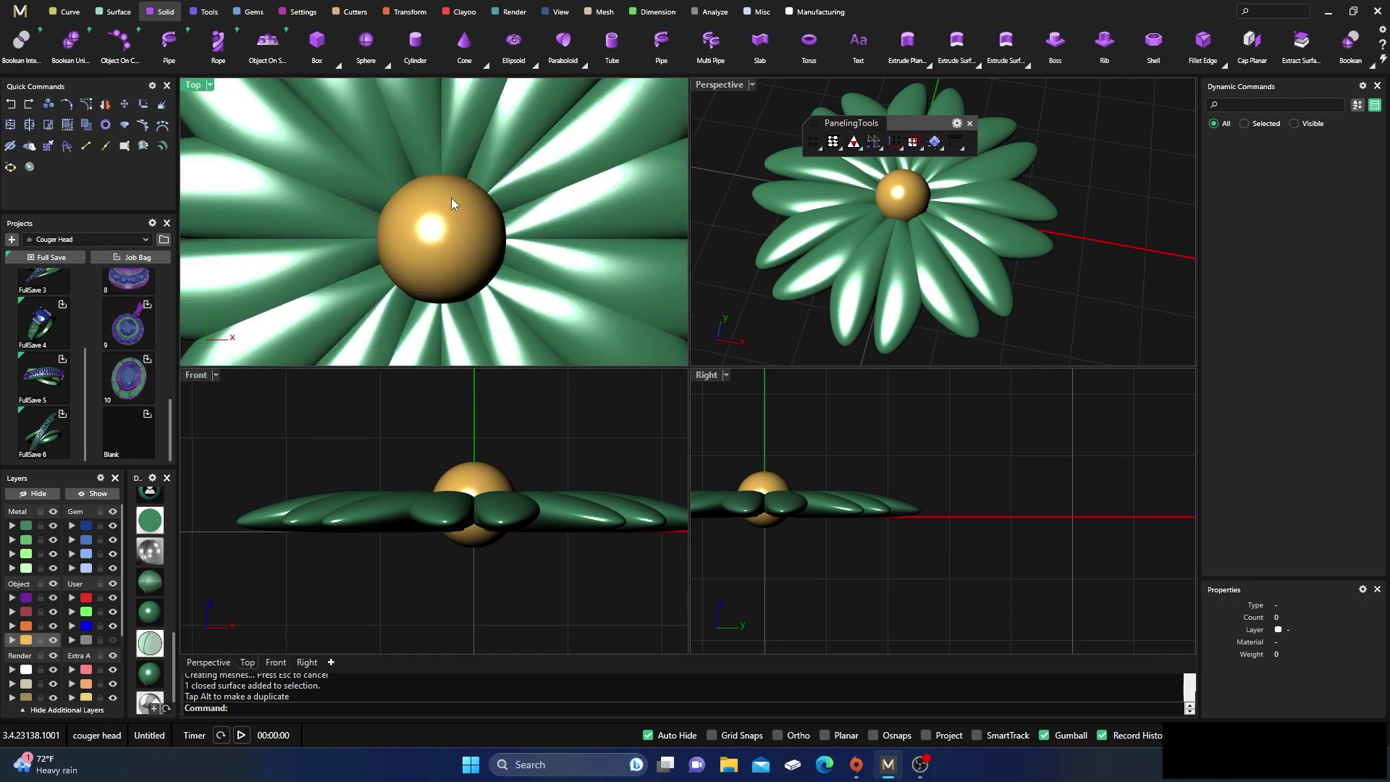
- Examine the flower in perspective with surface curves displayed, and check how the individual petal pairs select
{"action": "left_click", "coordinate": [727, 125]}
{"action": "key", "text": "ctrl+m"}
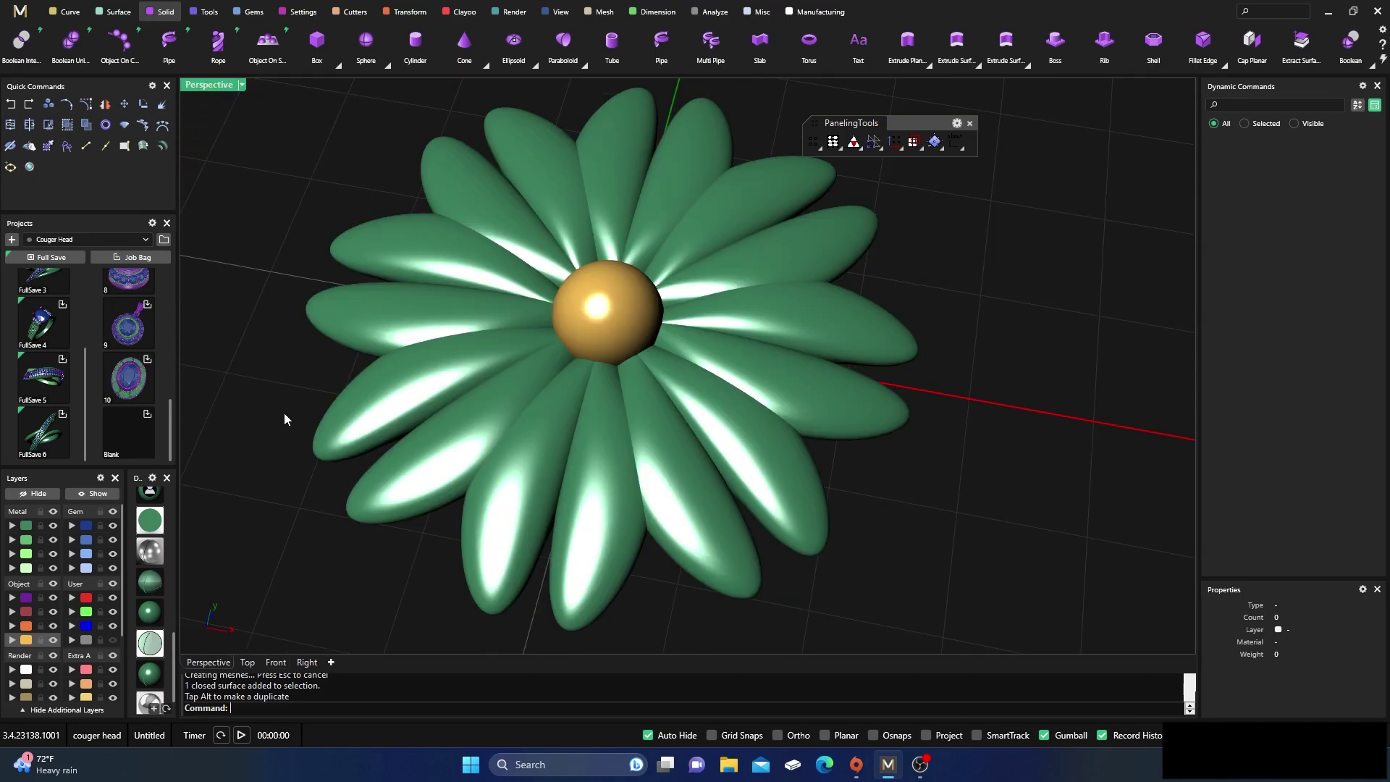
{"action": "right_click_drag", "start_coordinate": [501, 376], "coordinate": [524, 401]}
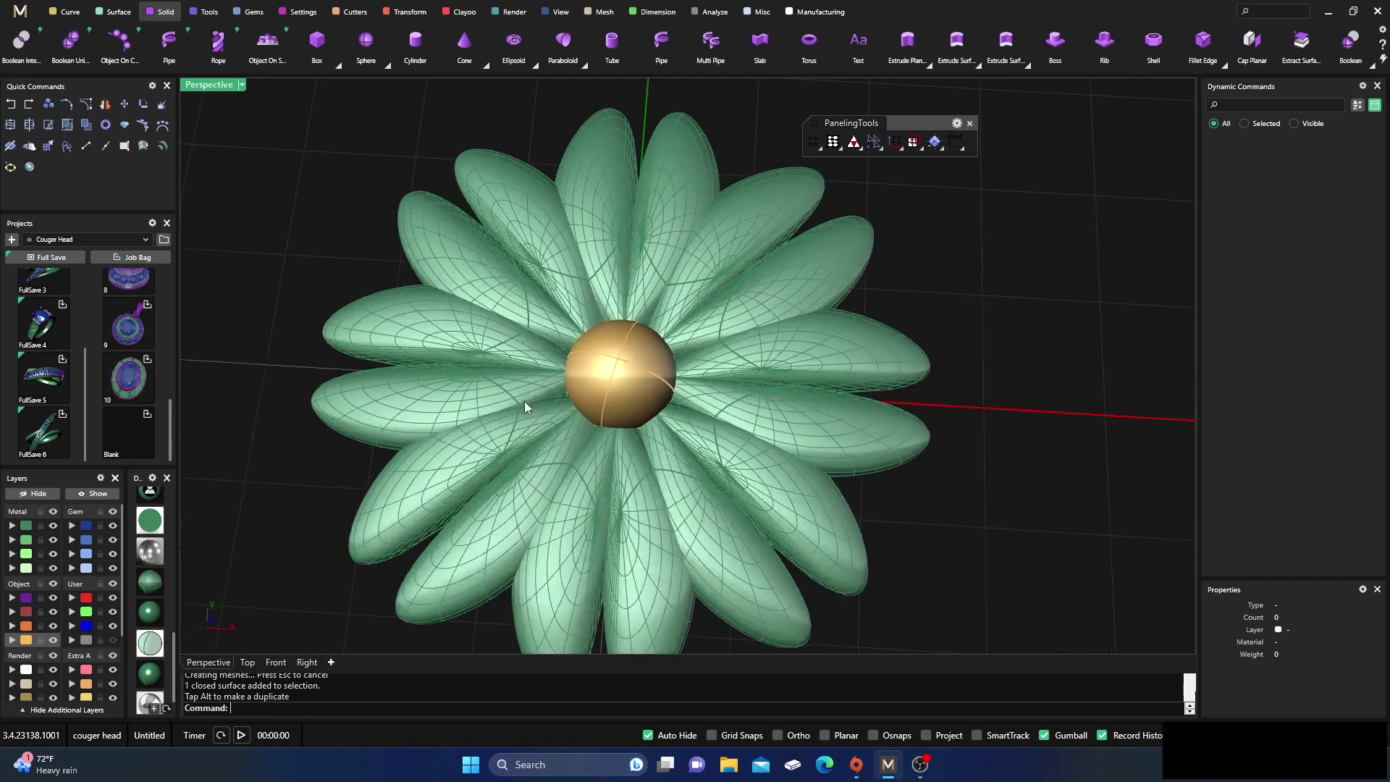
{"action": "left_click", "coordinate": [680, 221]}
{"action": "key", "text": "Escape"}
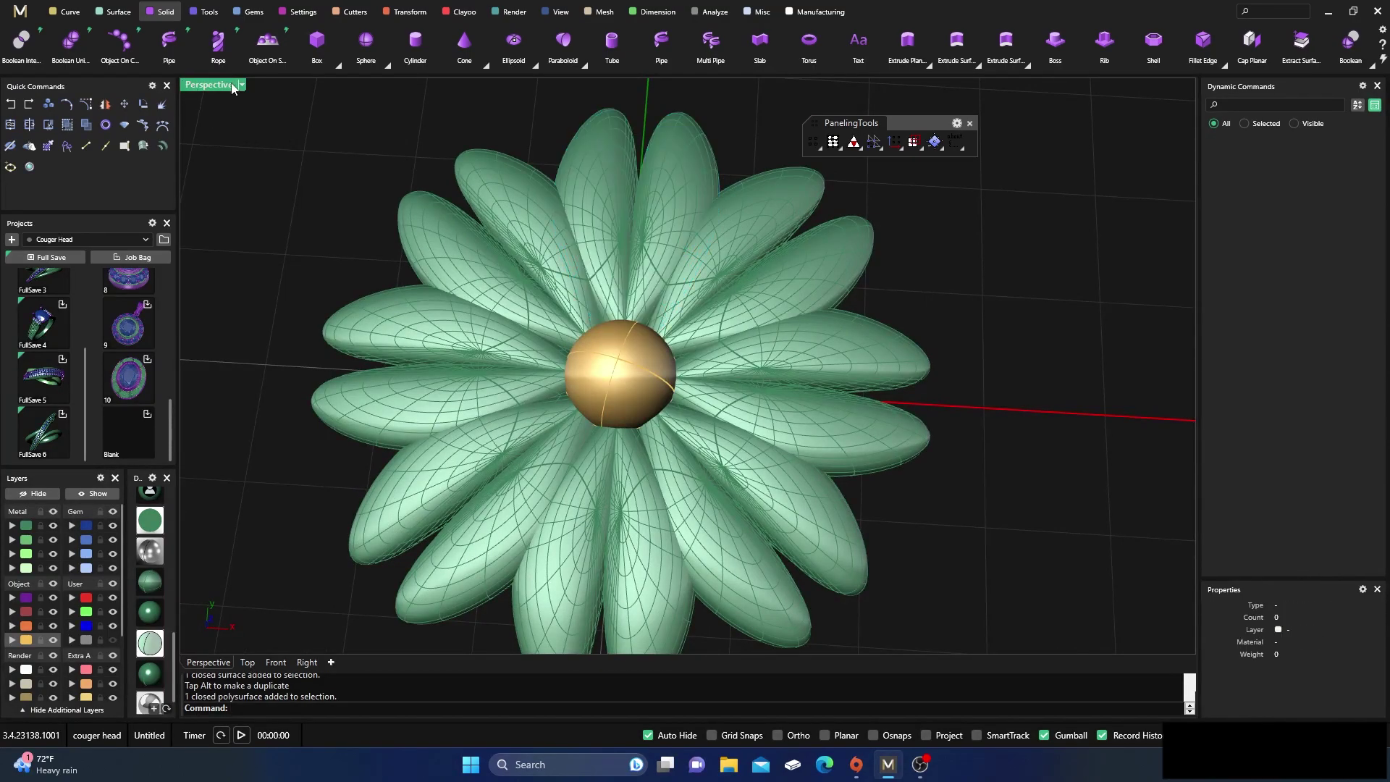
{"action": "left_click", "coordinate": [559, 210]}
{"action": "key", "text": "Escape"}
- Boolean Union the petal pair on the positive Y axis with the adjacent pair counterclockwise from it
{"action": "left_click", "coordinate": [73, 41]}
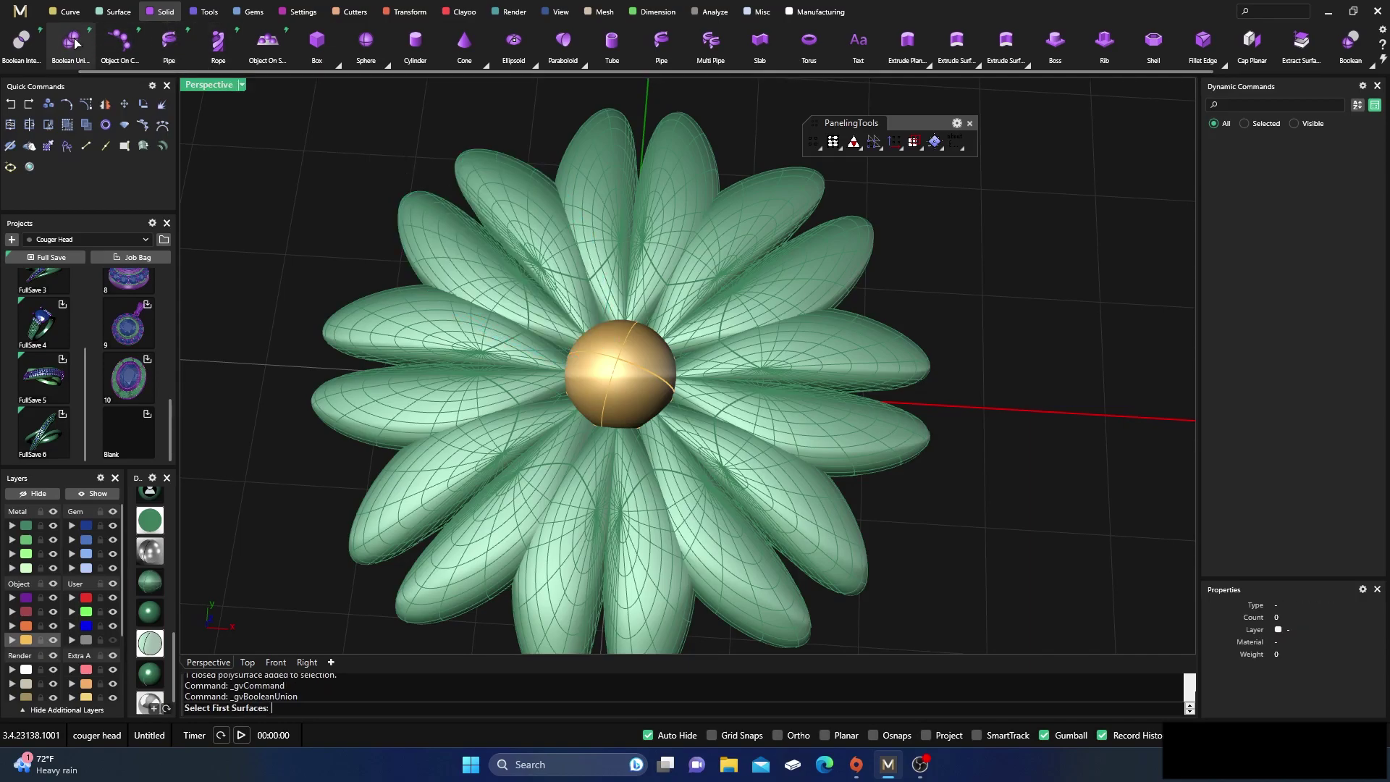
{"action": "left_click", "coordinate": [647, 219]}
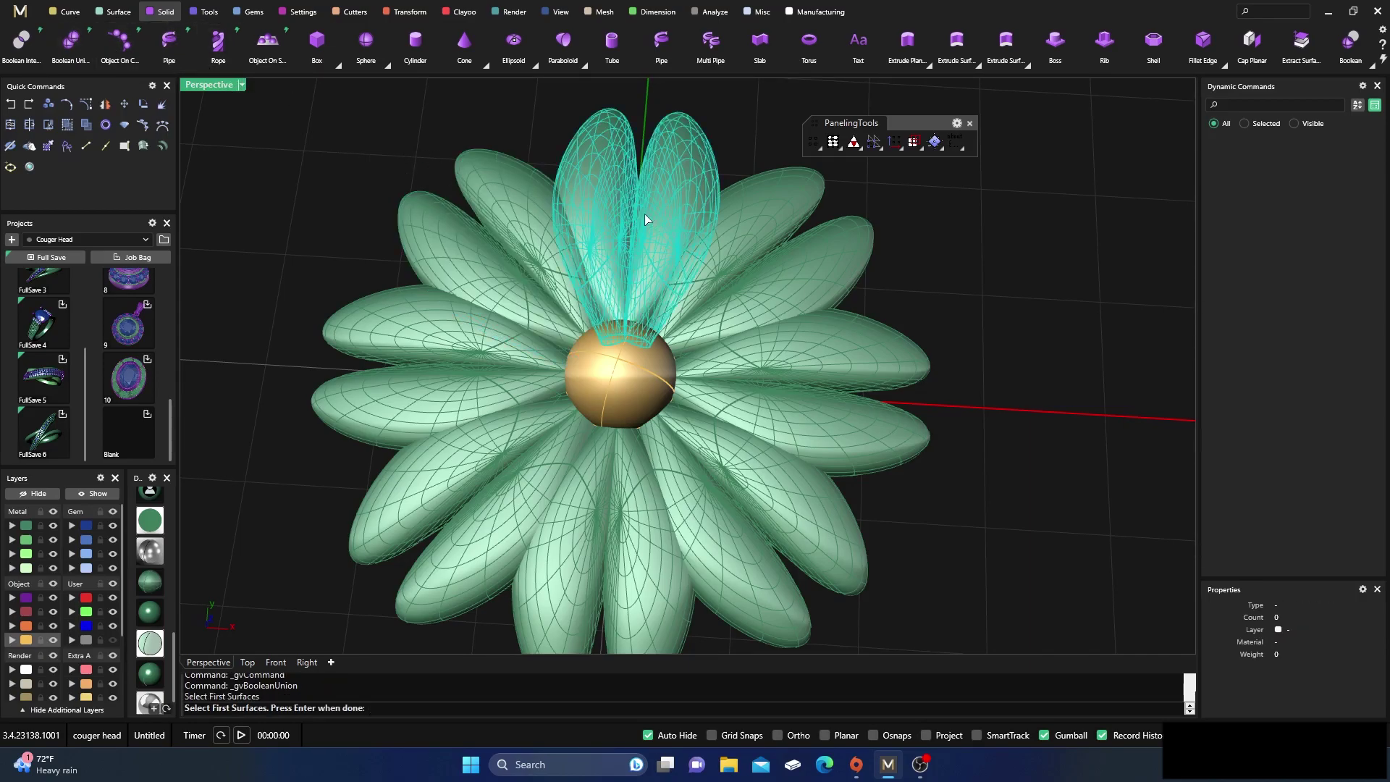
{"action": "key", "text": "Return"}
{"action": "left_click", "coordinate": [533, 202]}
{"action": "key", "text": "Return"}
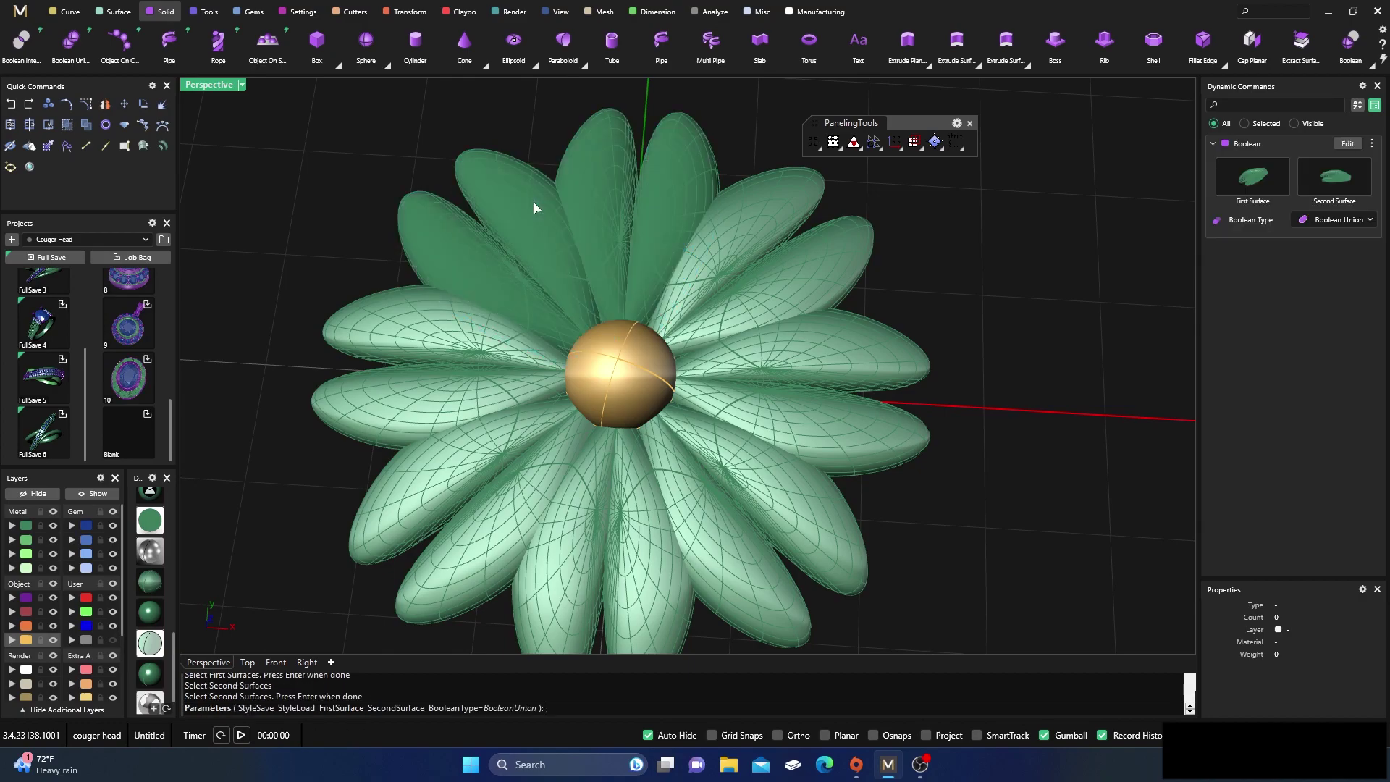
{"action": "key", "text": "Return"}
- Boolean Union the already joined petals with the petal pair on the negative X axis
{"action": "key", "text": "Return"}
{"action": "left_click", "coordinate": [510, 195]}
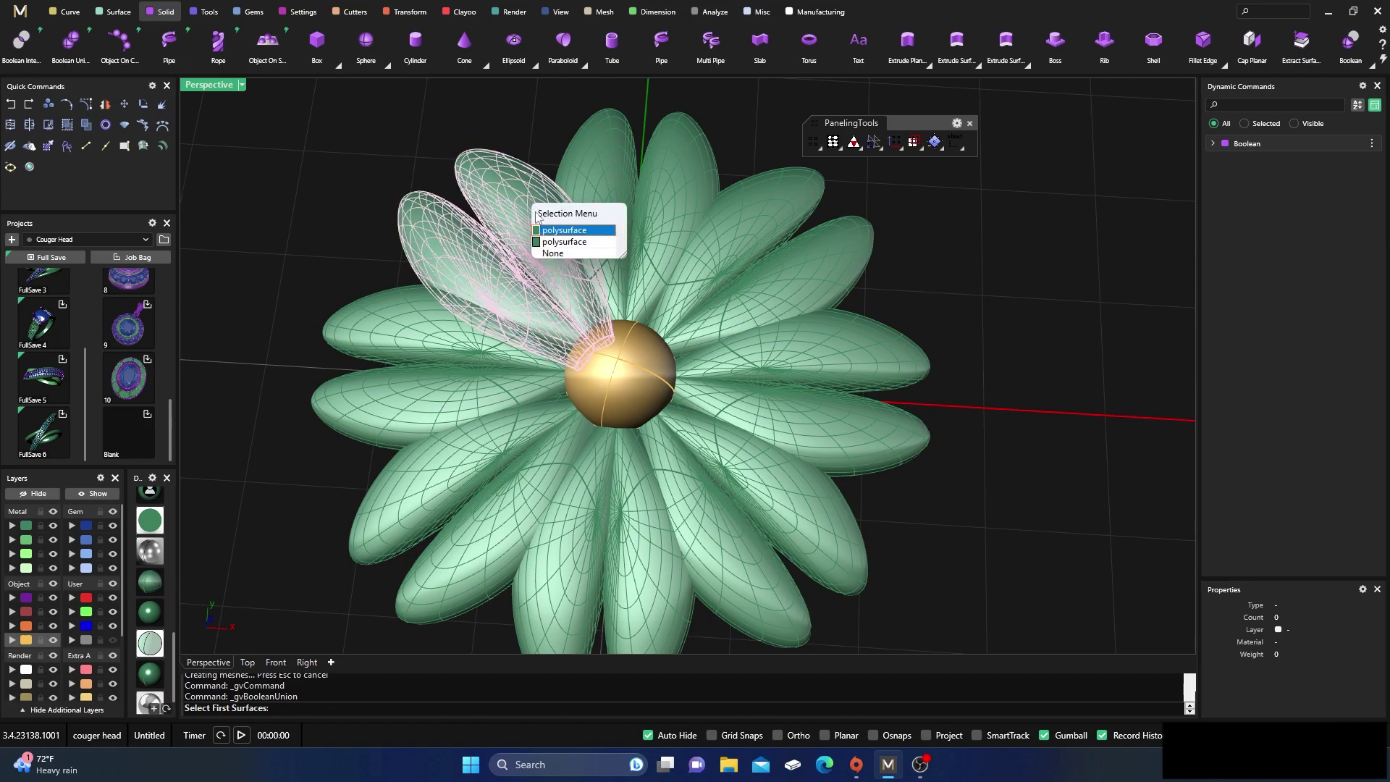
{"action": "left_click", "coordinate": [547, 241]}
{"action": "key", "text": "Return"}
{"action": "left_click", "coordinate": [415, 310]}
{"action": "key", "text": "Return"}
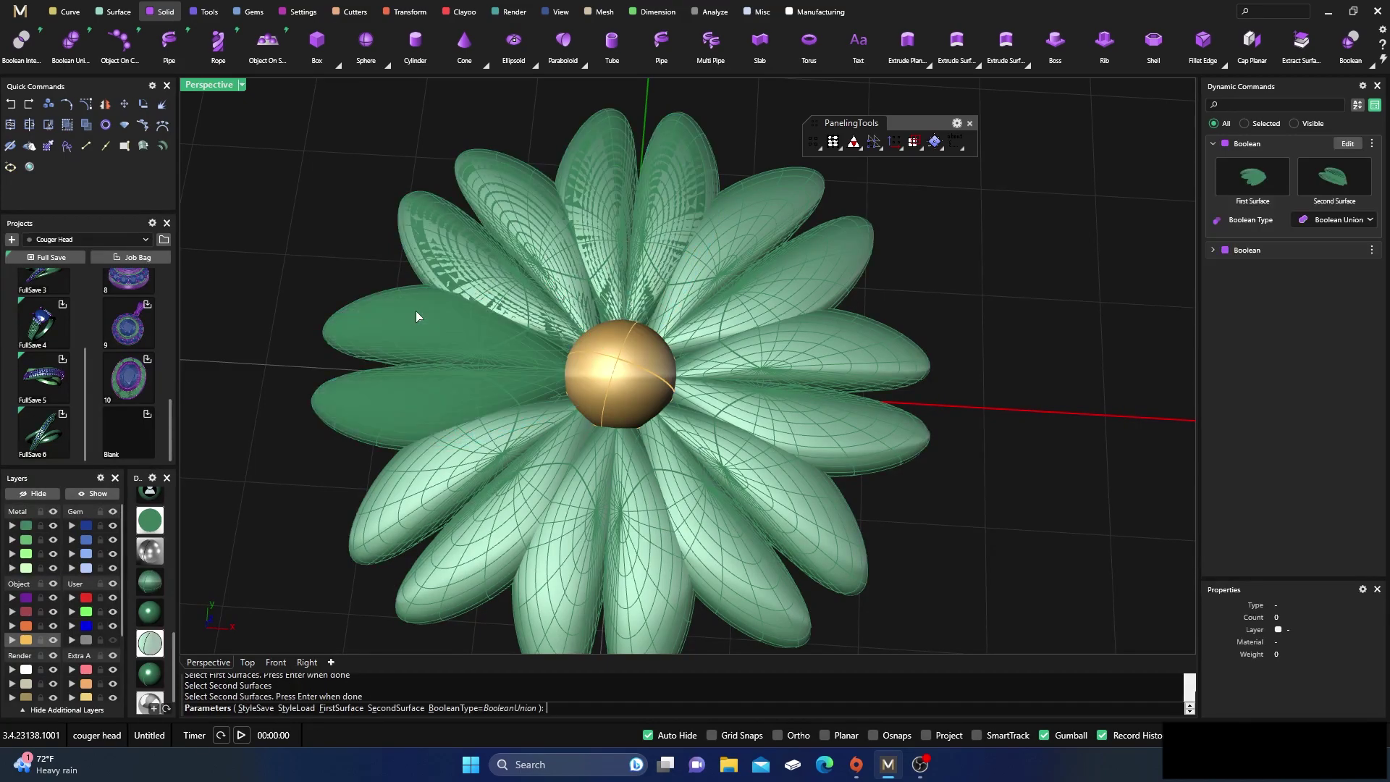
{"action": "key", "text": "Return"}
- Boolean Union the joined petals with the petal pair between the negative X and negative Y axes
{"action": "key", "text": "Return"}
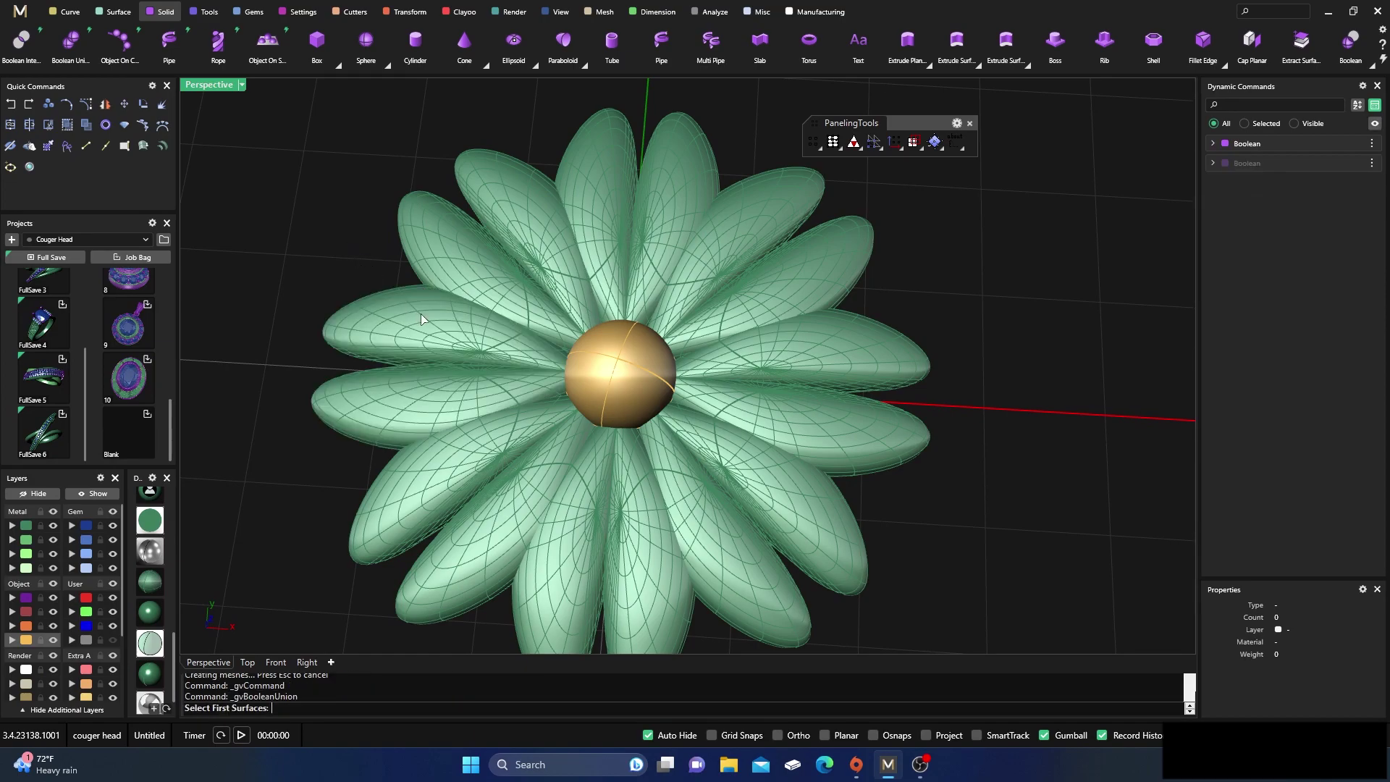
{"action": "left_click", "coordinate": [424, 315]}
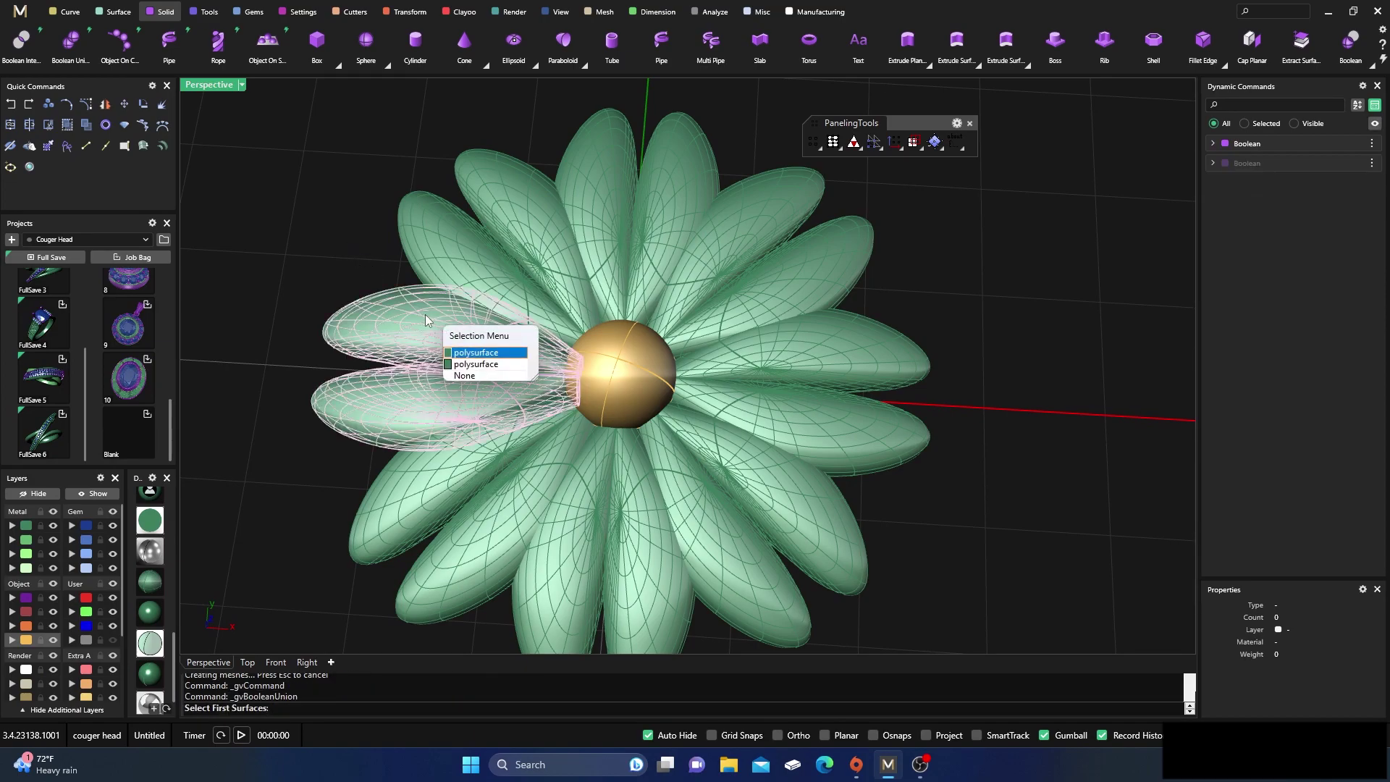
{"action": "left_click", "coordinate": [478, 365]}
{"action": "key", "text": "Return"}
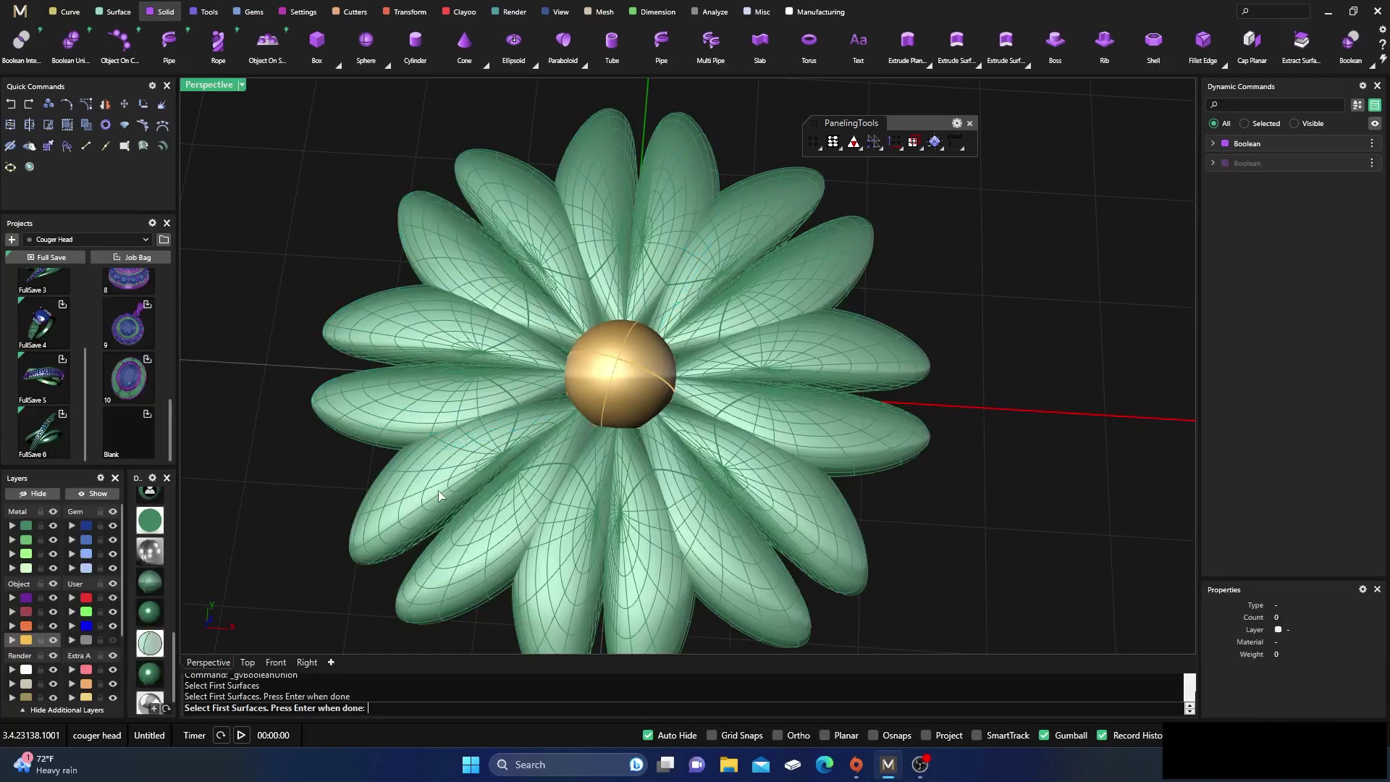
{"action": "left_click", "coordinate": [437, 489]}
{"action": "key", "text": "Return"}
{"action": "key", "text": "Return"}
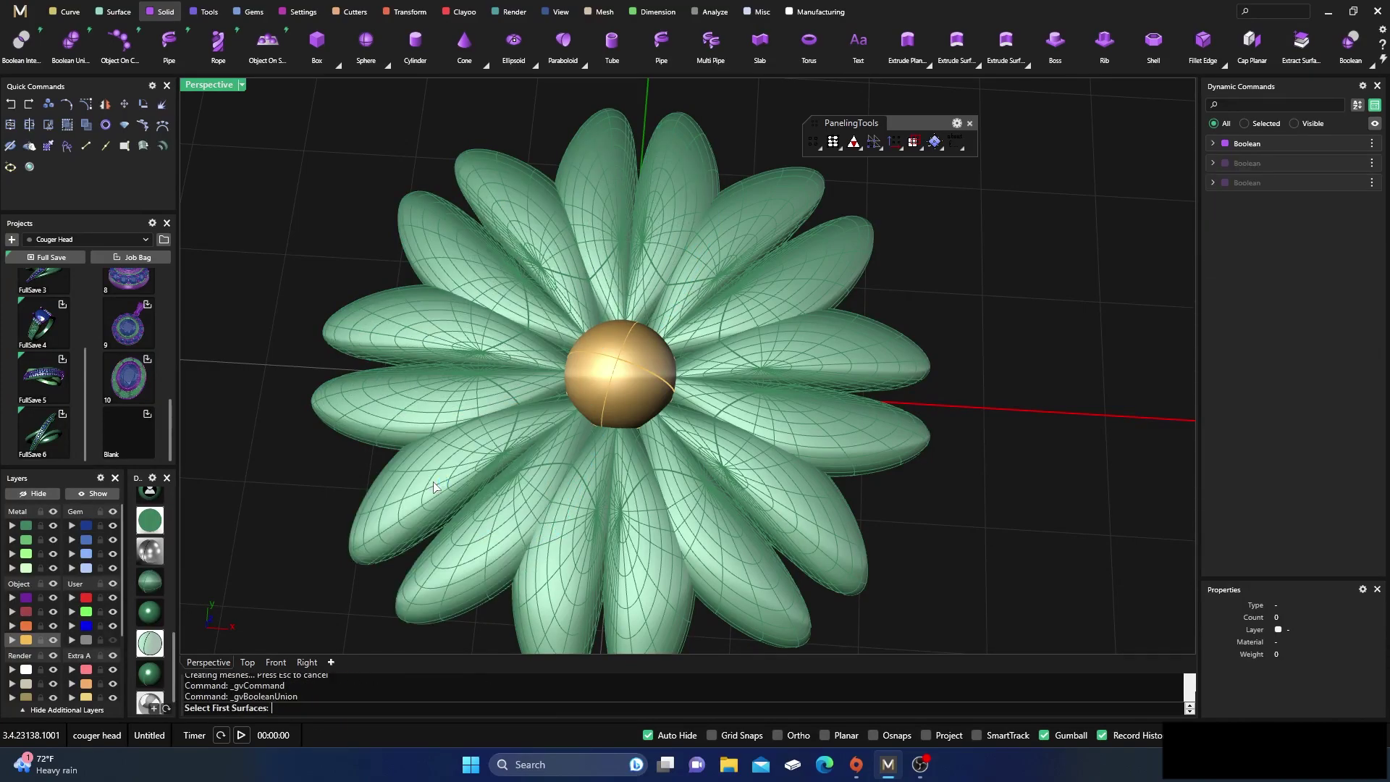
{"action": "left_click", "coordinate": [433, 482]}
{"action": "left_click", "coordinate": [459, 503]}
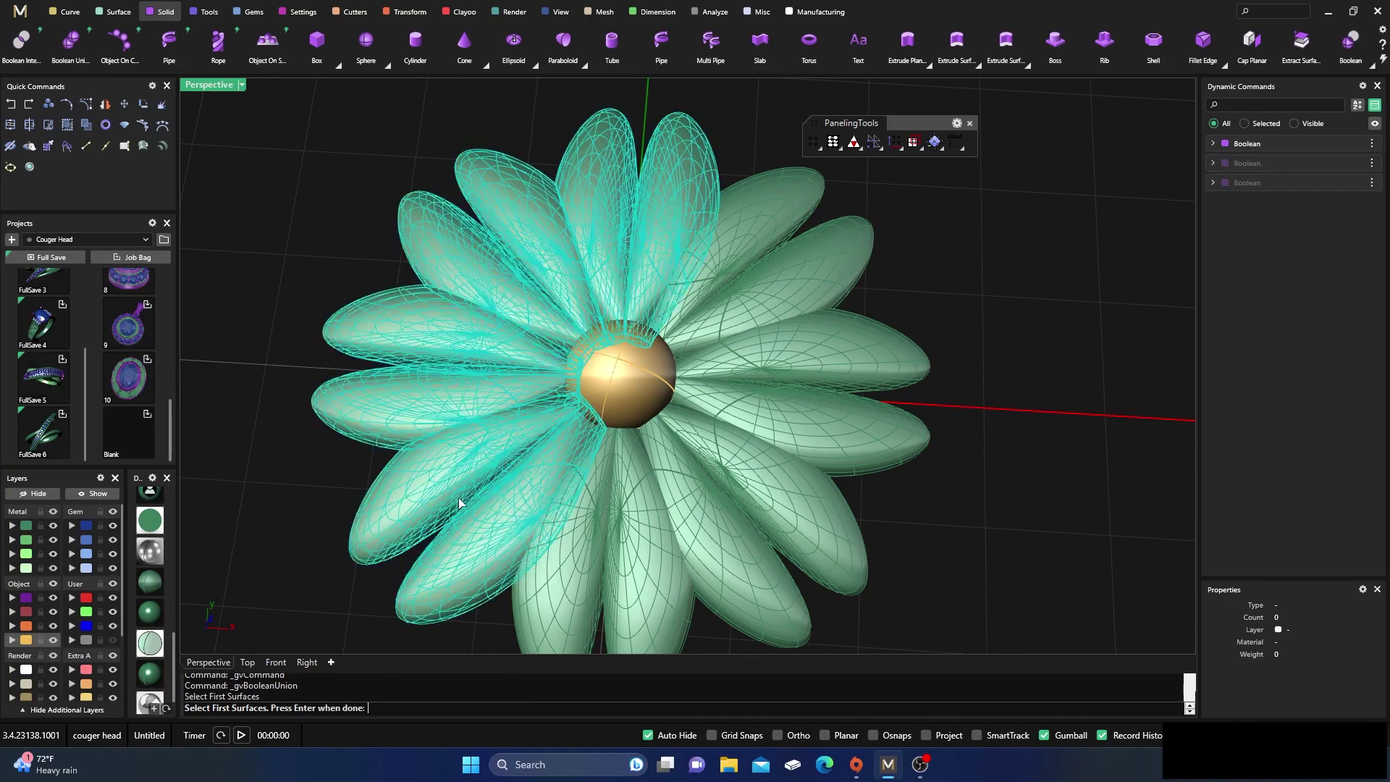
{"action": "left_click", "coordinate": [585, 546]}
{"action": "key", "text": "Return"}
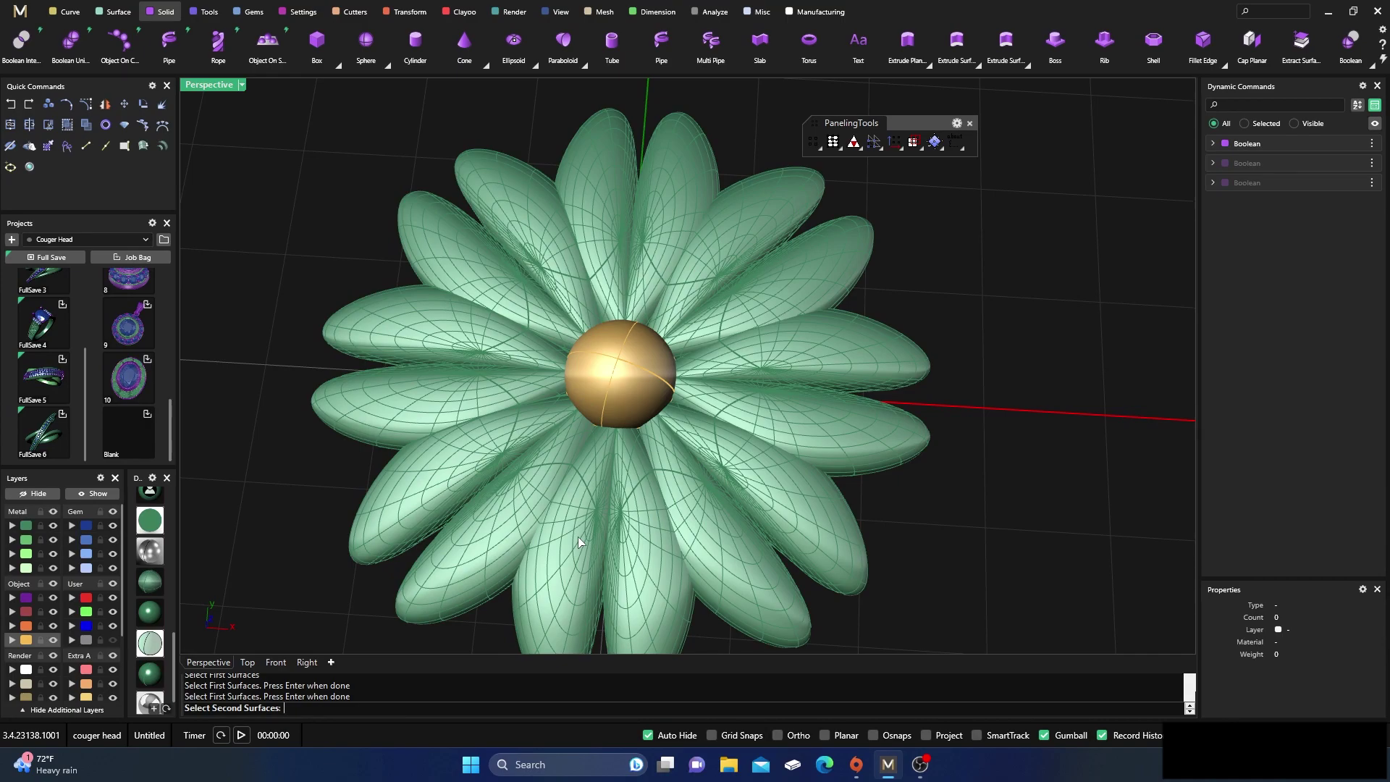
{"action": "right_click_drag", "start_coordinate": [335, 459], "coordinate": [335, 428]}
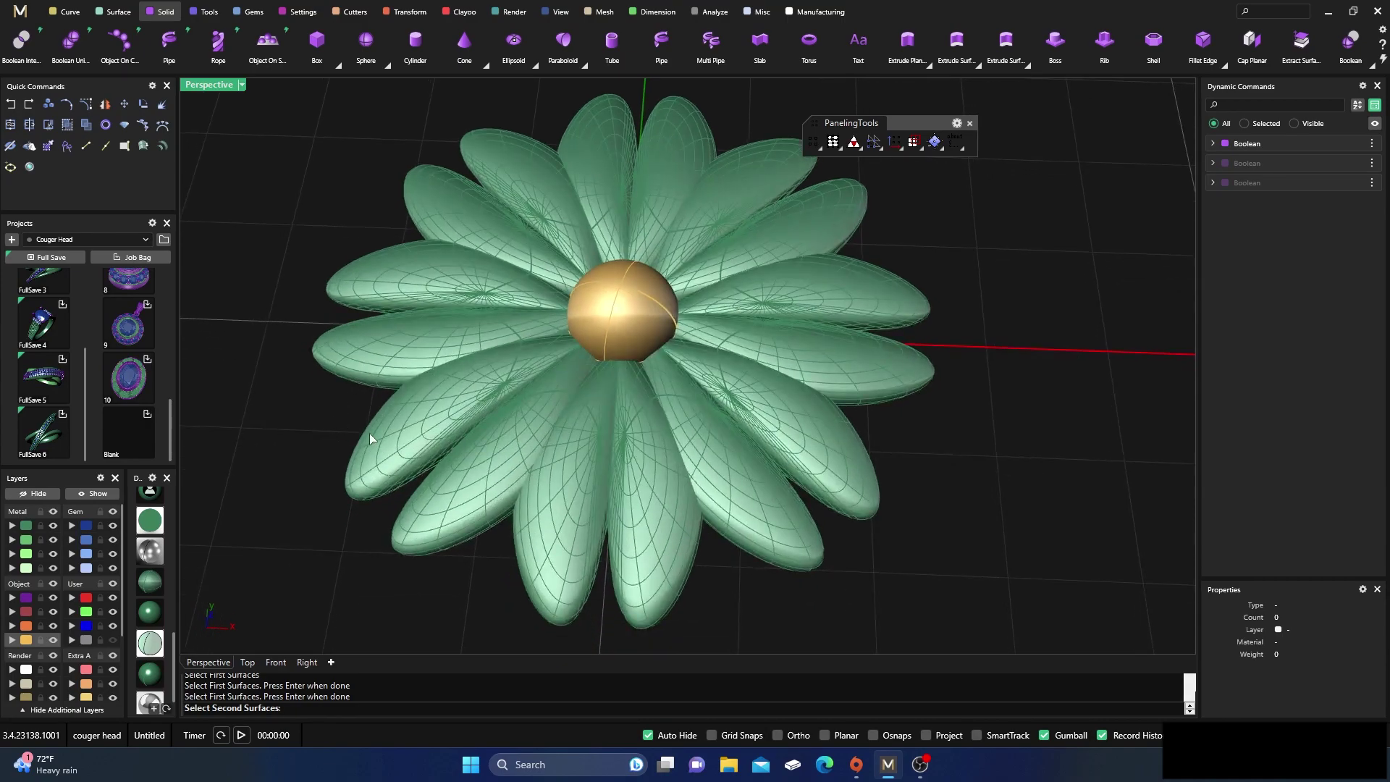
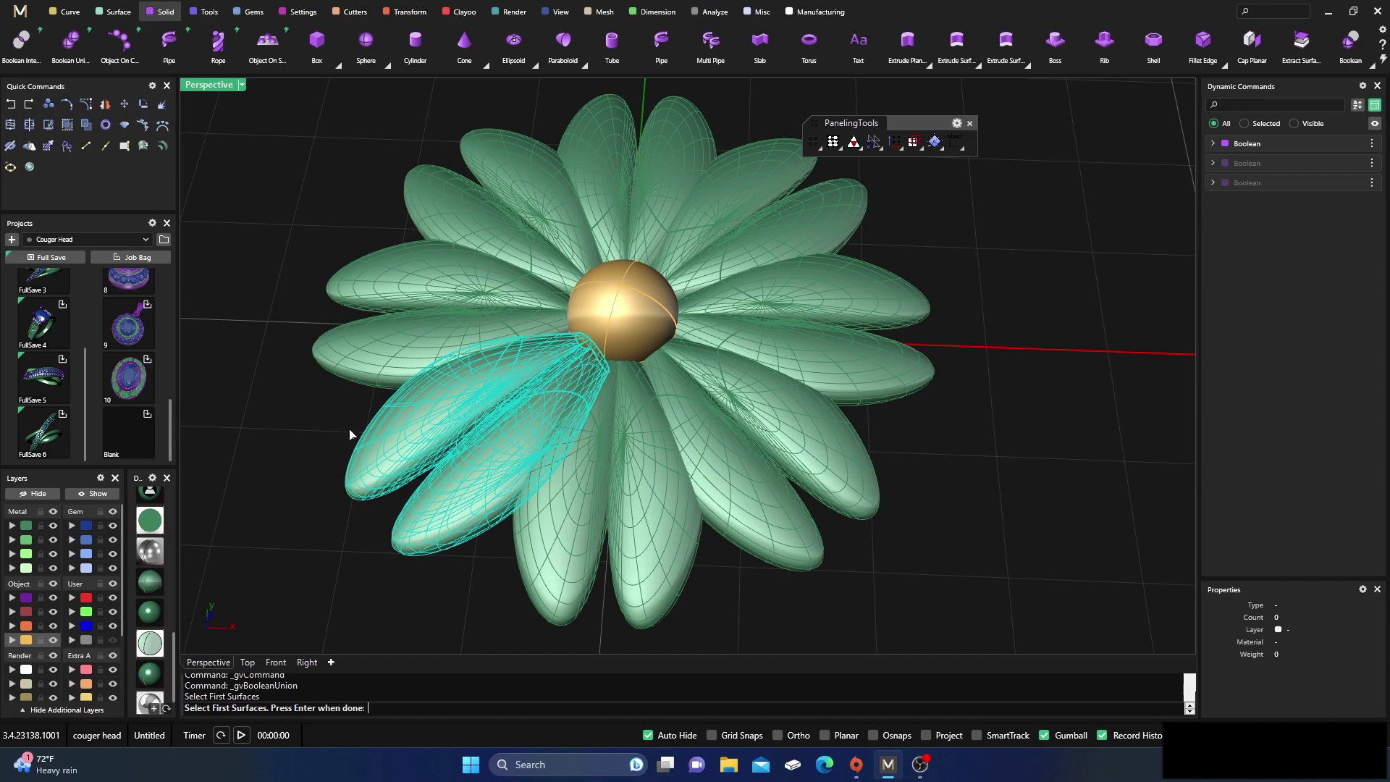
{"action": "key", "text": "Escape"}
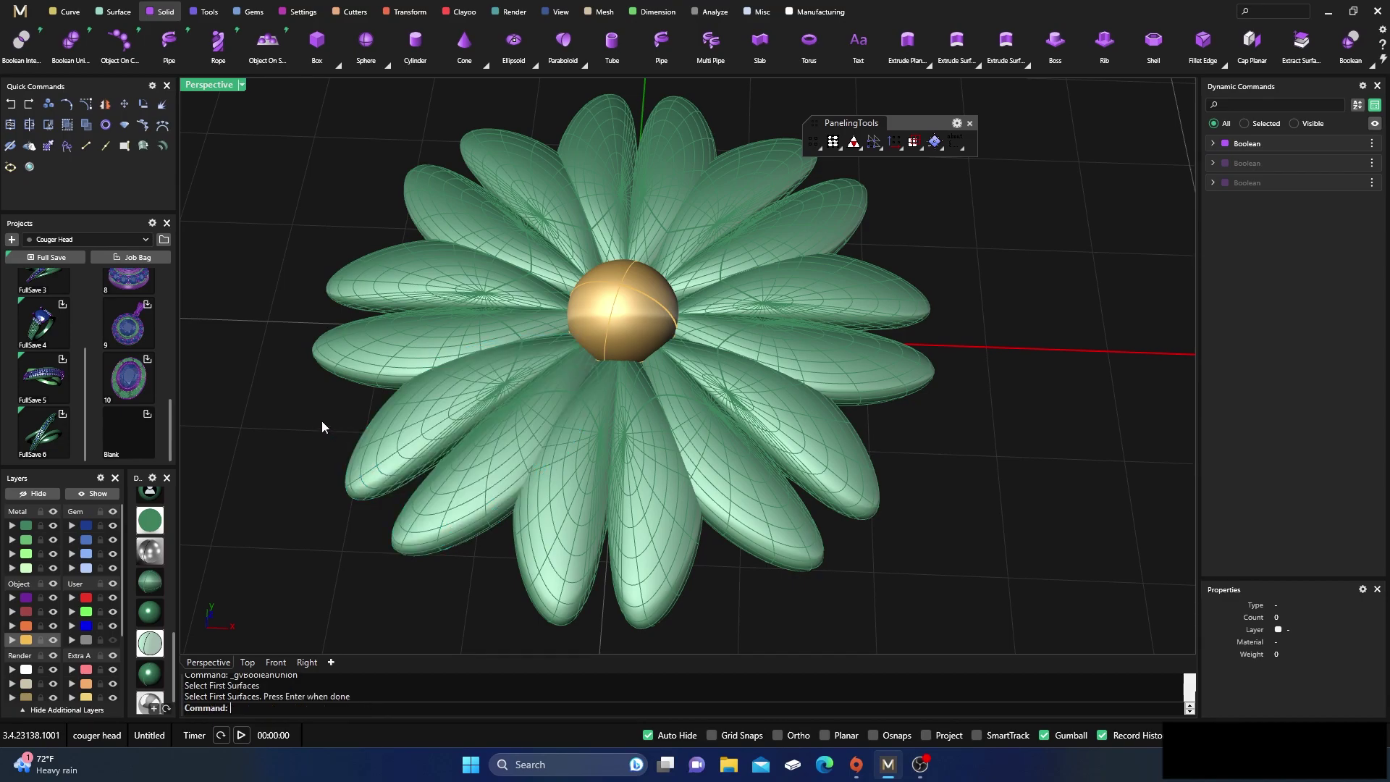
- Delete the leftover original petal pairs that overlap the joined petals, from the pair nearest the negative Y axis around to the positive Y axis pair
{"action": "left_click", "coordinate": [376, 439]}
{"action": "key", "text": "Delete"}
{"action": "left_click", "coordinate": [361, 397]}
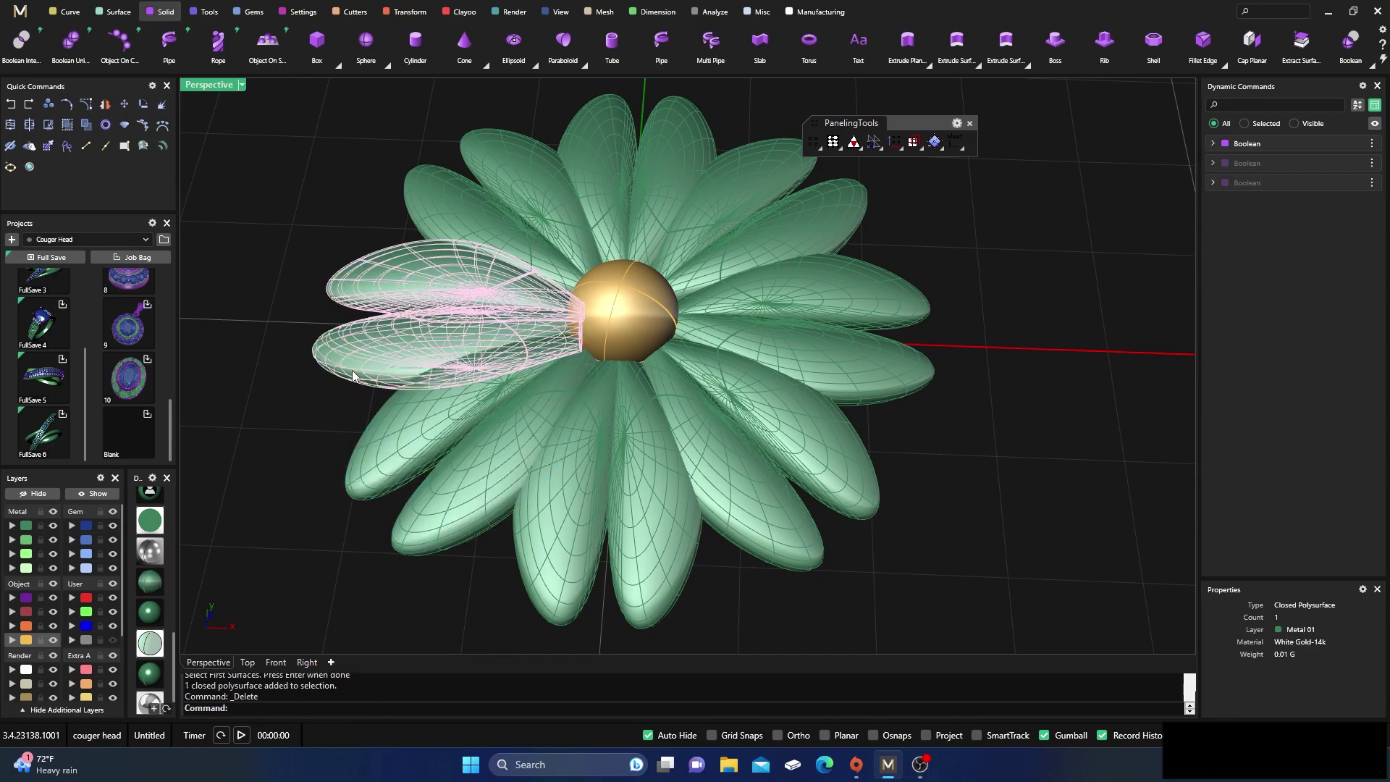
{"action": "left_click", "coordinate": [387, 410]}
{"action": "key", "text": "Delete"}
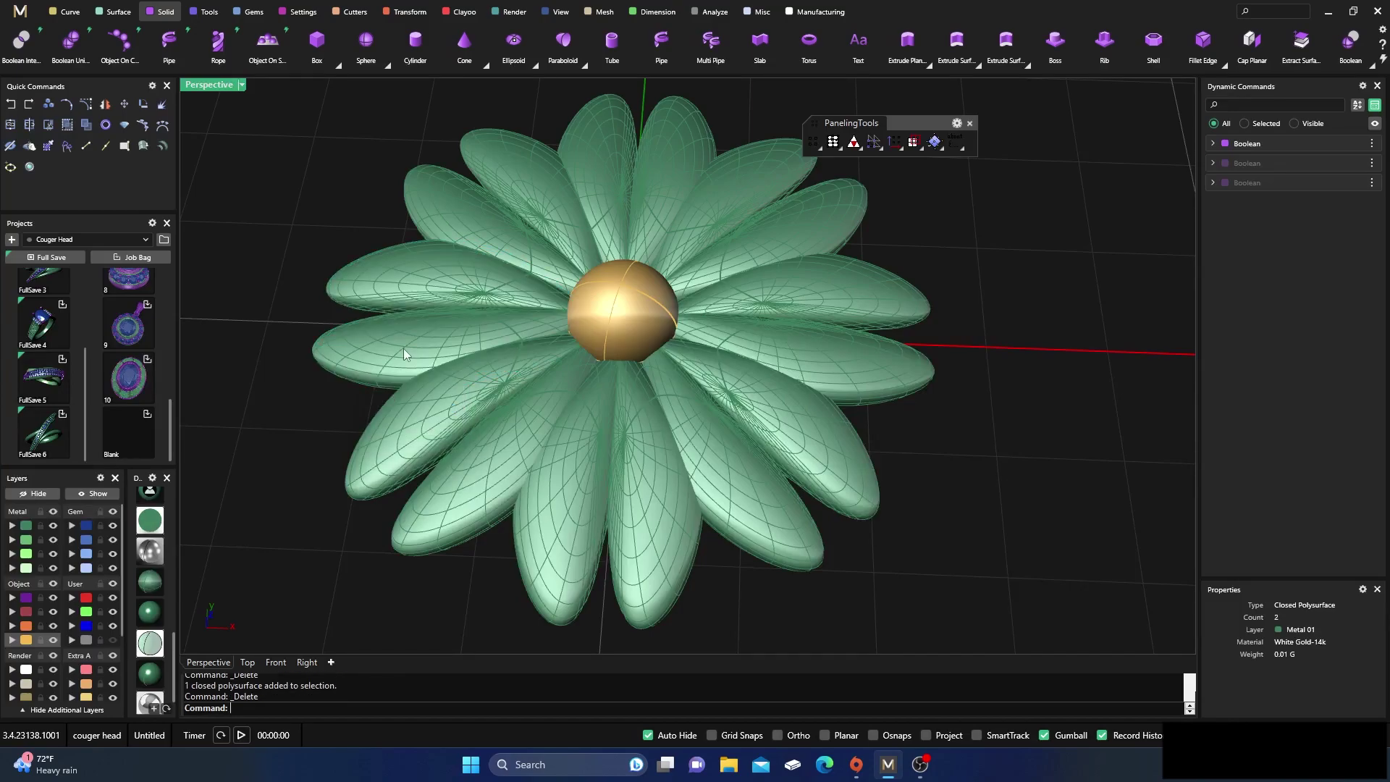
{"action": "left_click", "coordinate": [456, 252]}
{"action": "left_click", "coordinate": [516, 269]}
{"action": "left_click", "coordinate": [591, 158]}
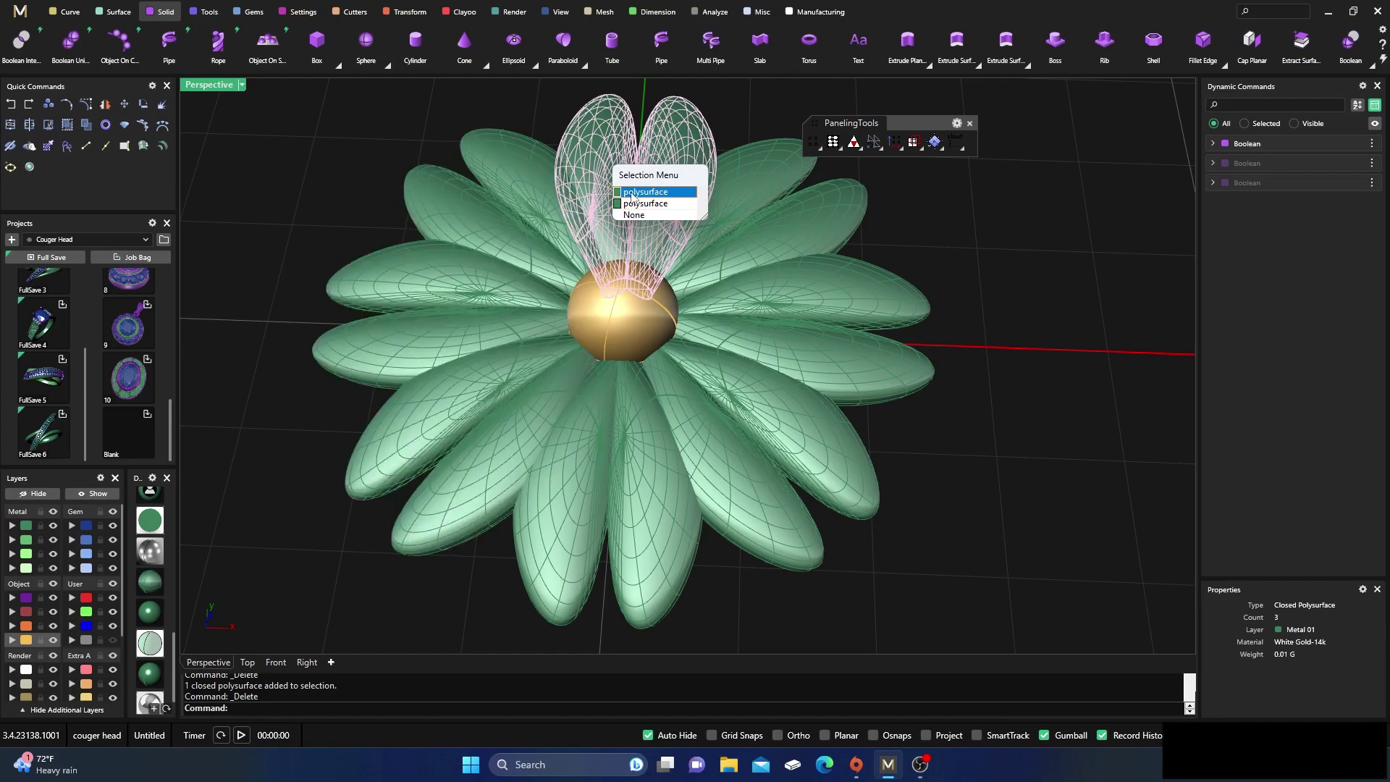
{"action": "left_click", "coordinate": [632, 187]}
{"action": "key", "text": "Delete"}
{"action": "key", "text": "Escape"}
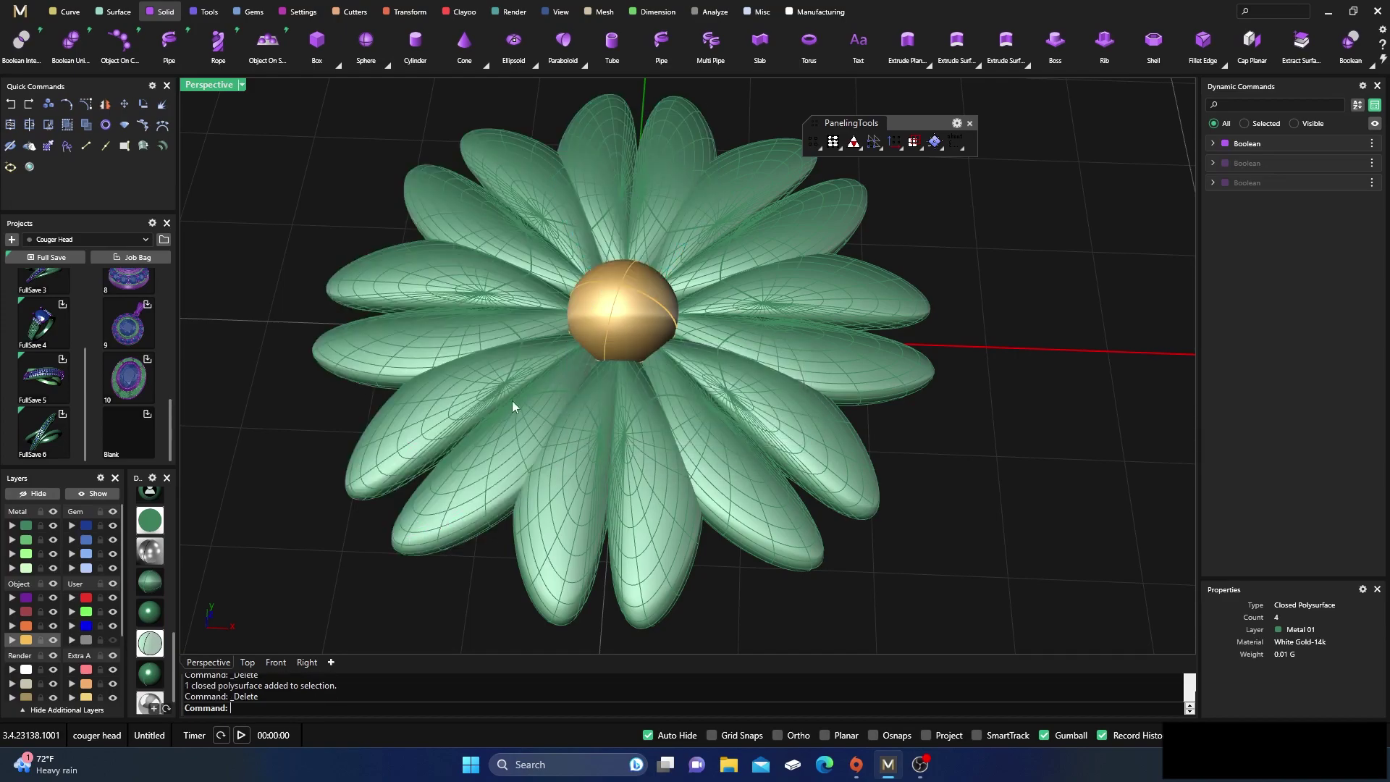
{"action": "left_click", "coordinate": [461, 391]}
{"action": "key", "text": "Escape"}
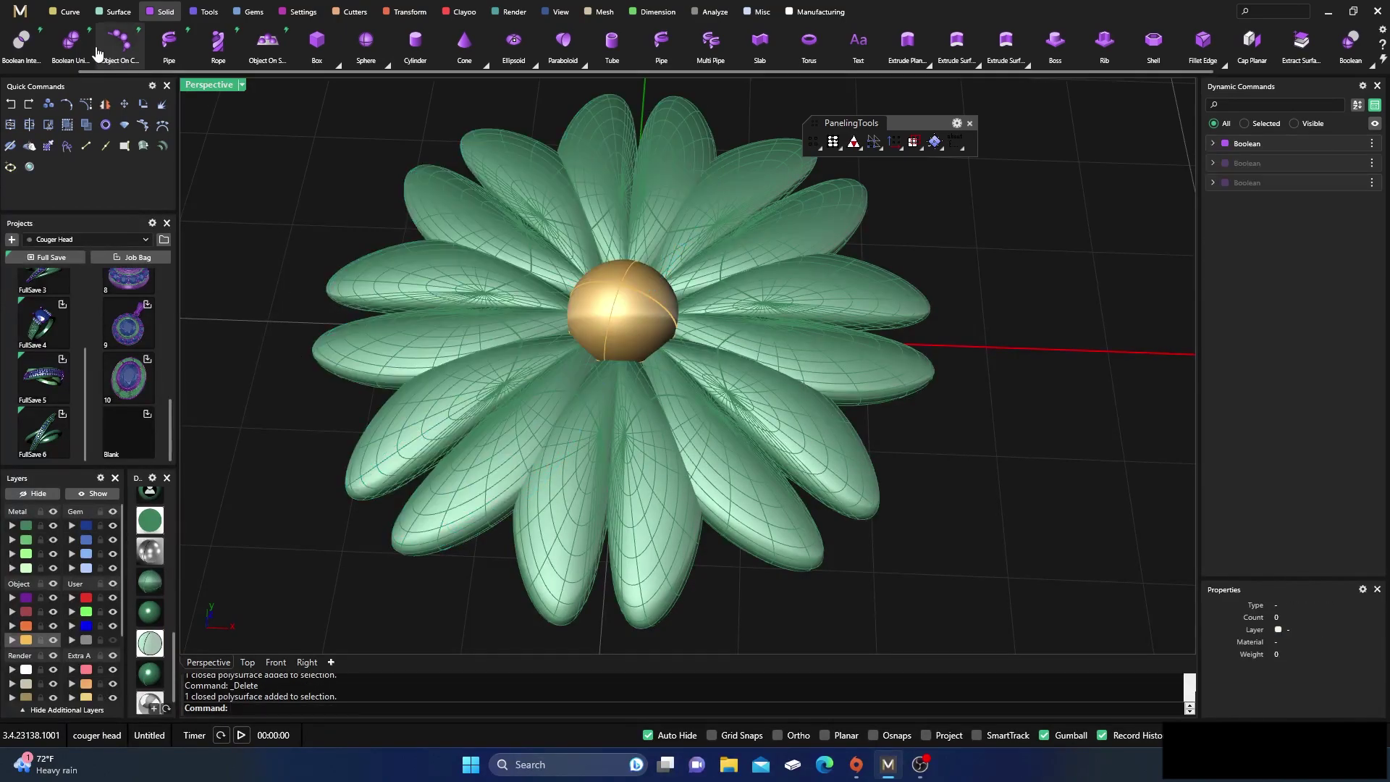
- Boolean Union the joined petals with the petal pair on the negative Y axis, and delete that pair's leftover original
{"action": "left_click", "coordinate": [73, 43]}
{"action": "left_click", "coordinate": [480, 495]}
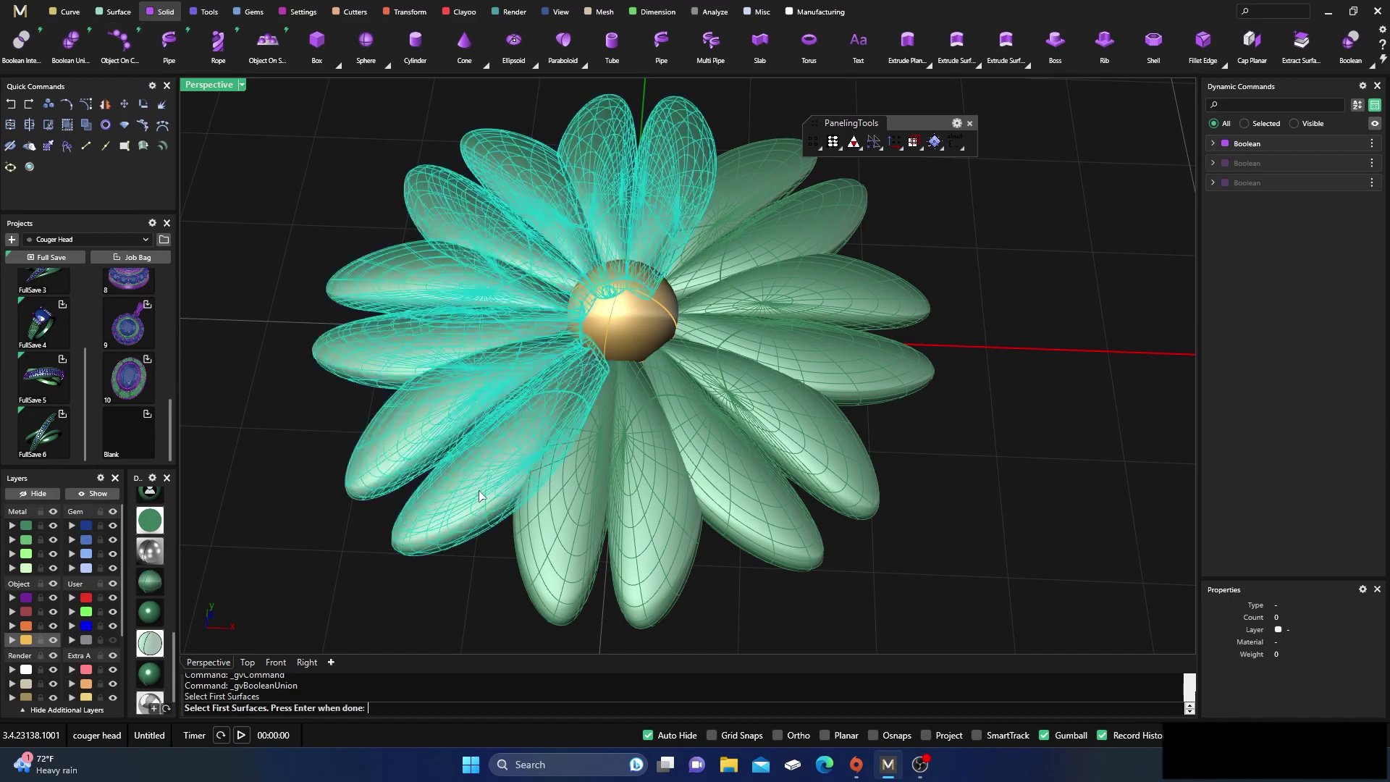
{"action": "key", "text": "Return"}
{"action": "left_click", "coordinate": [577, 534]}
{"action": "left_click", "coordinate": [559, 530]}
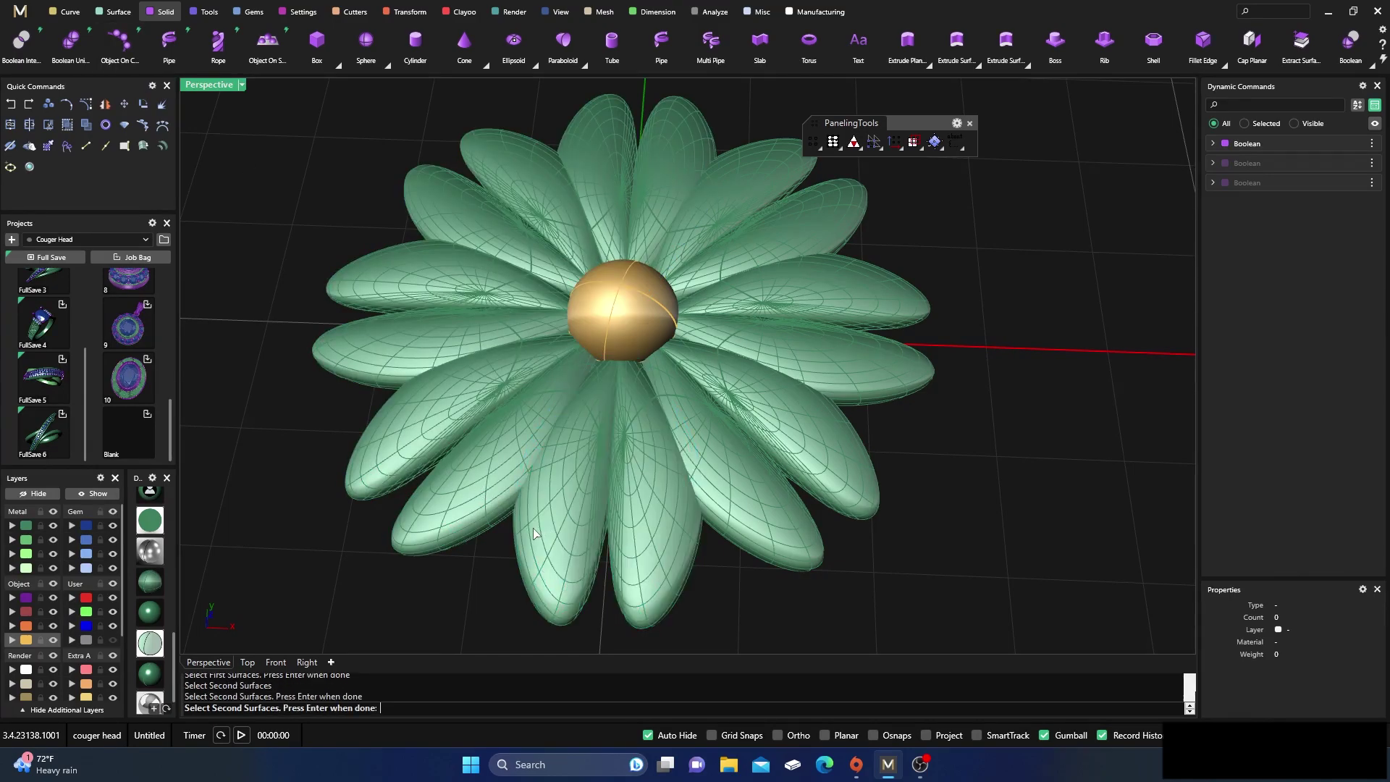
{"action": "key", "text": "Return"}
{"action": "left_click", "coordinate": [577, 527]}
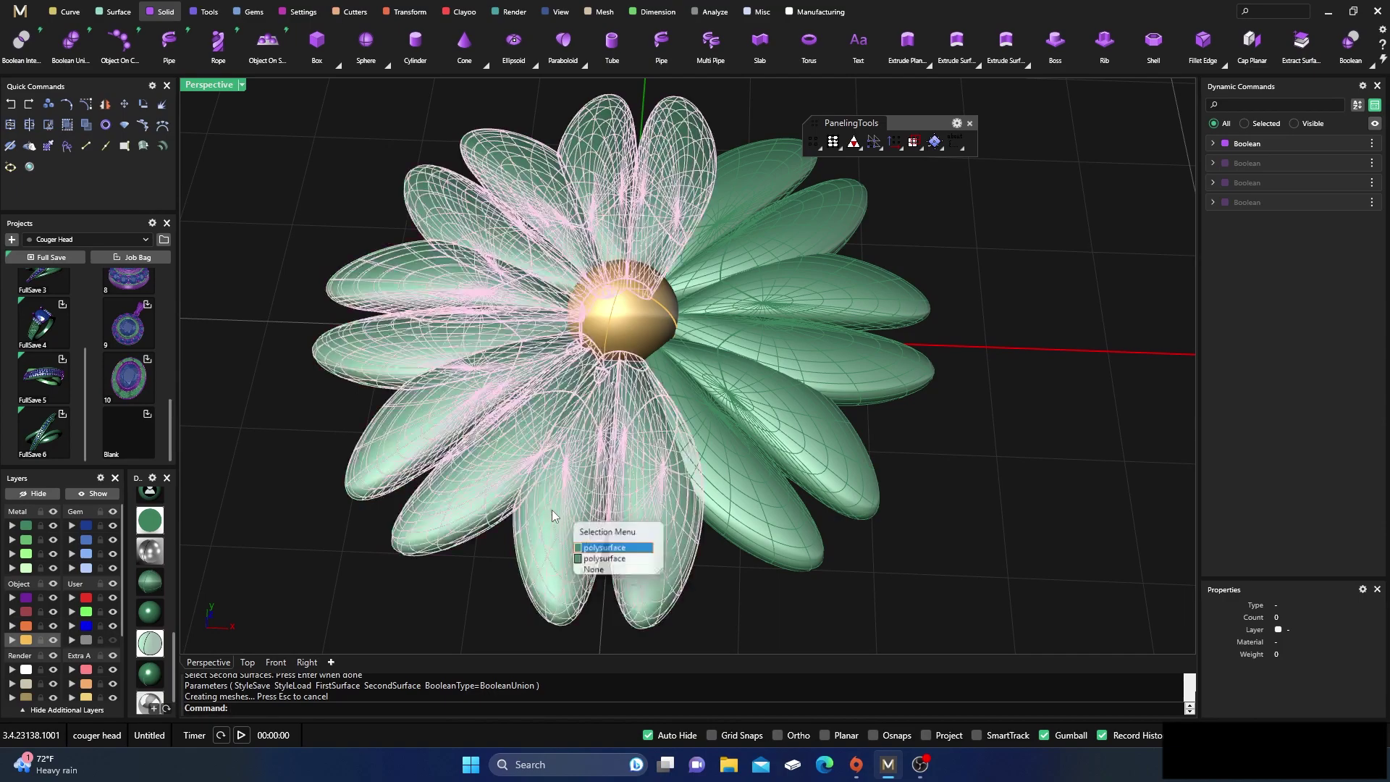
{"action": "left_click", "coordinate": [605, 560]}
{"action": "key", "text": "Delete"}
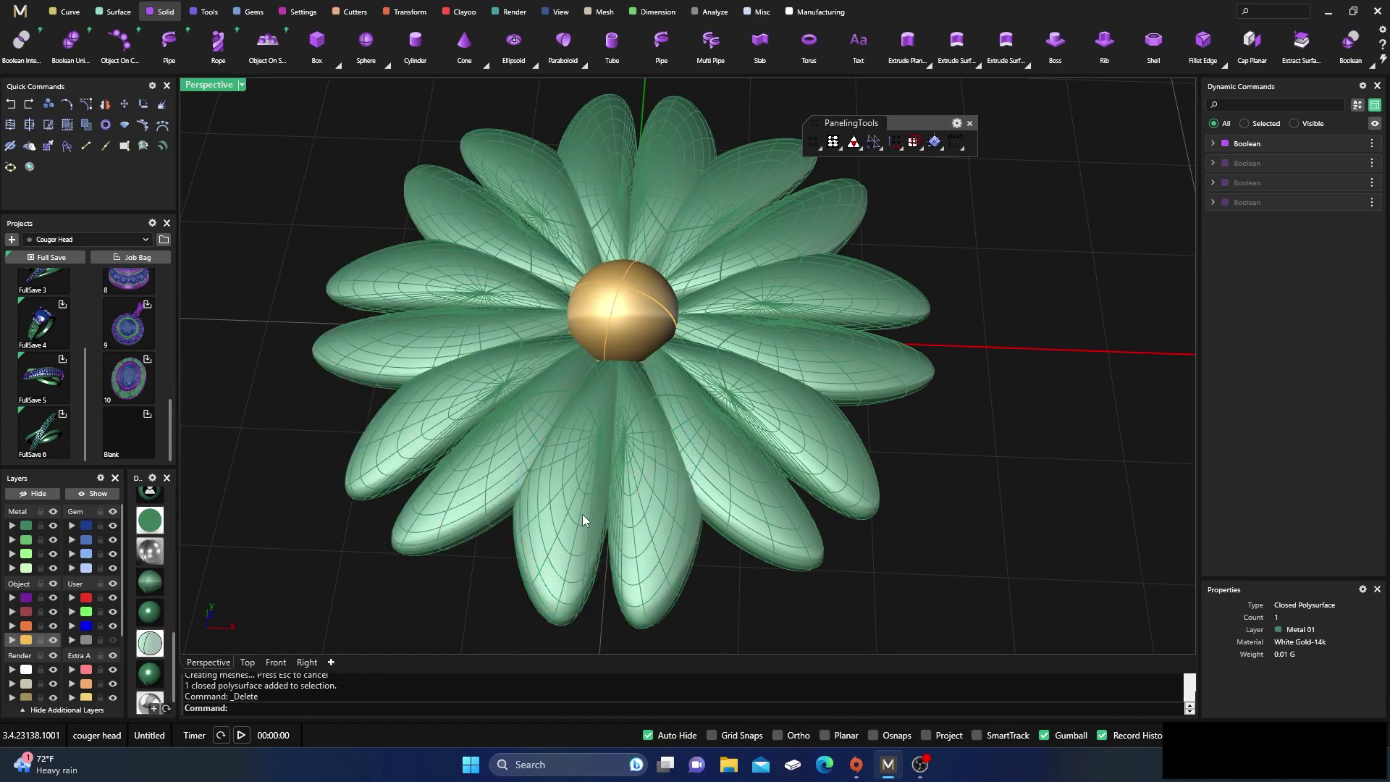
- Boolean Union the joined petals with the pair between the negative Y and positive X axes, and delete that pair's leftover original
{"action": "right_click", "coordinate": [437, 616]}
{"action": "left_click", "coordinate": [568, 517]}
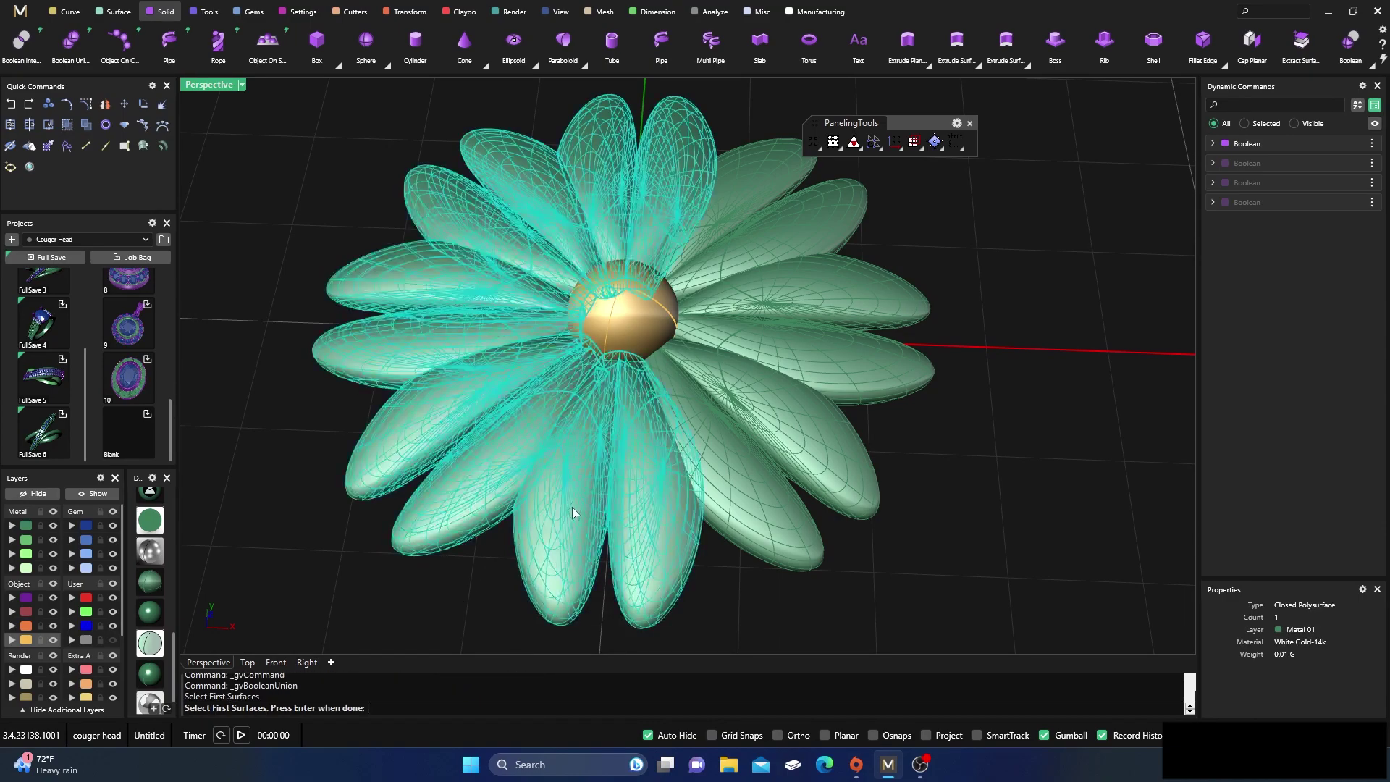
{"action": "key", "text": "Return"}
{"action": "left_click", "coordinate": [745, 477]}
{"action": "left_click", "coordinate": [744, 477]}
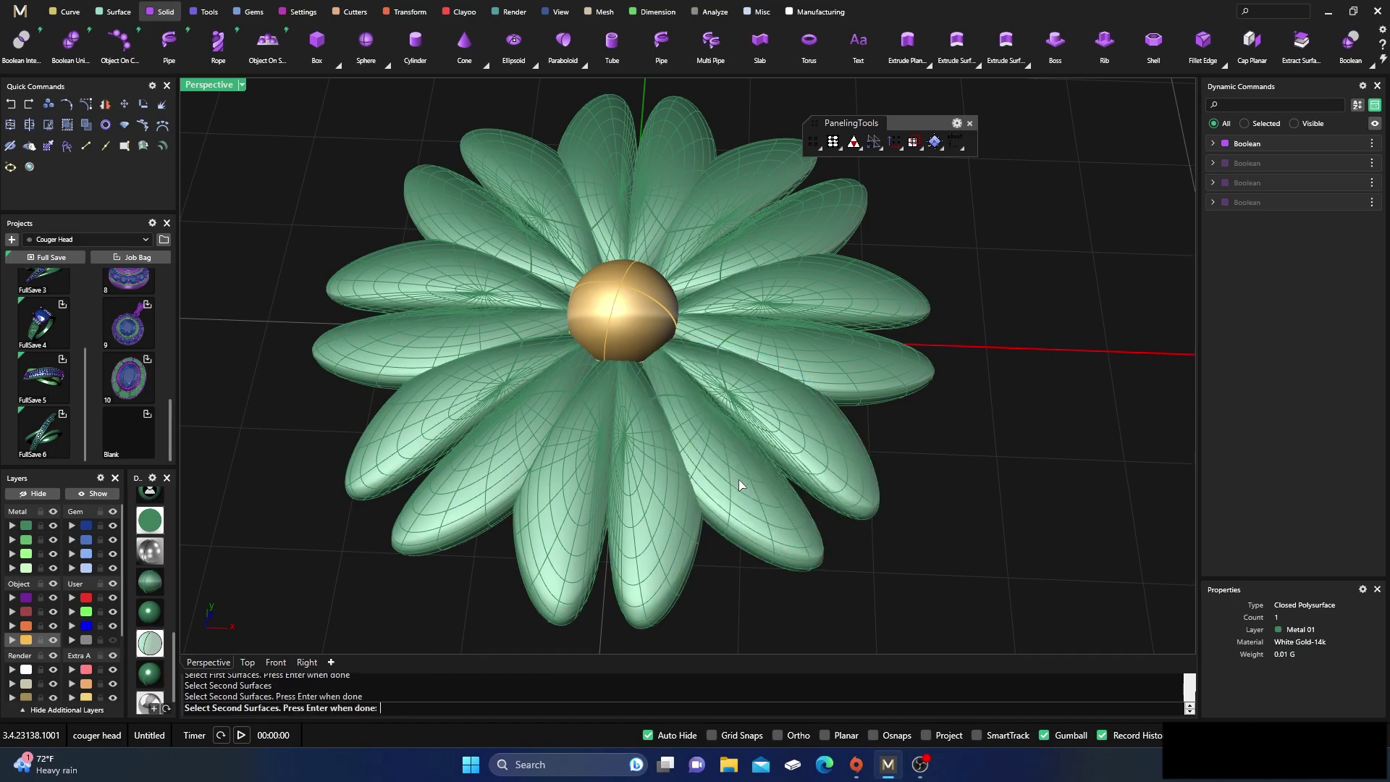
{"action": "key", "text": "Return"}
{"action": "left_click", "coordinate": [739, 479]}
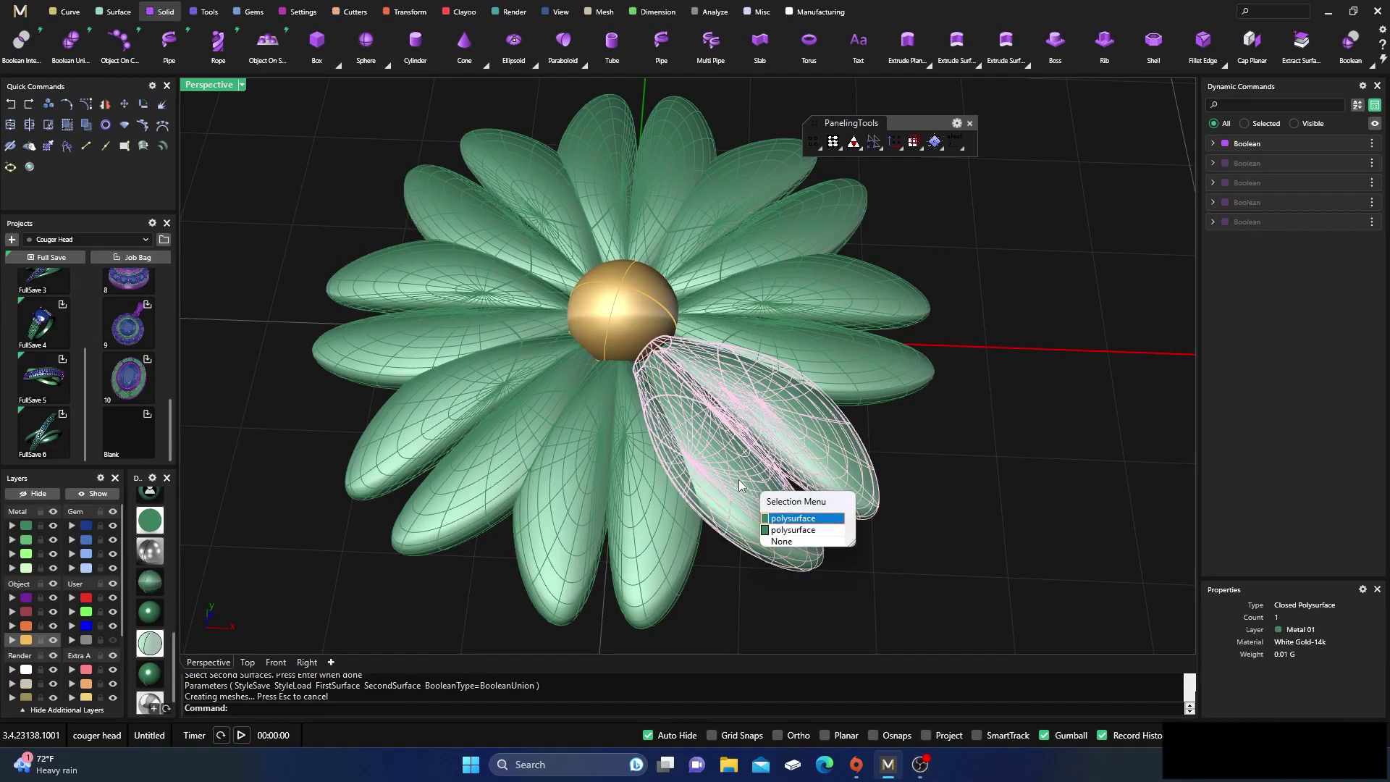
{"action": "left_click", "coordinate": [782, 522]}
{"action": "key", "text": "Delete"}
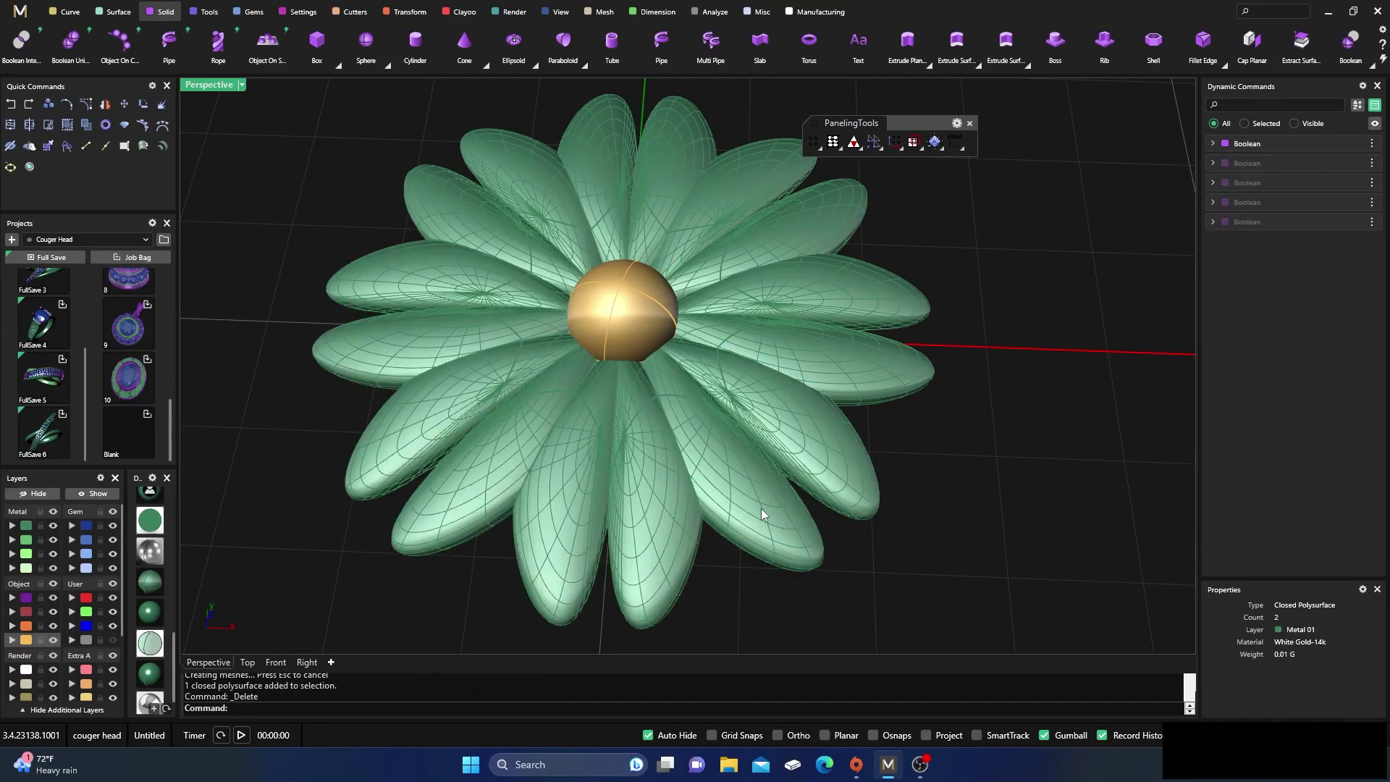
- Boolean Union the joined petals with the petal pair on the positive X axis, and delete that pair's leftover original
{"action": "right_click", "coordinate": [884, 579]}
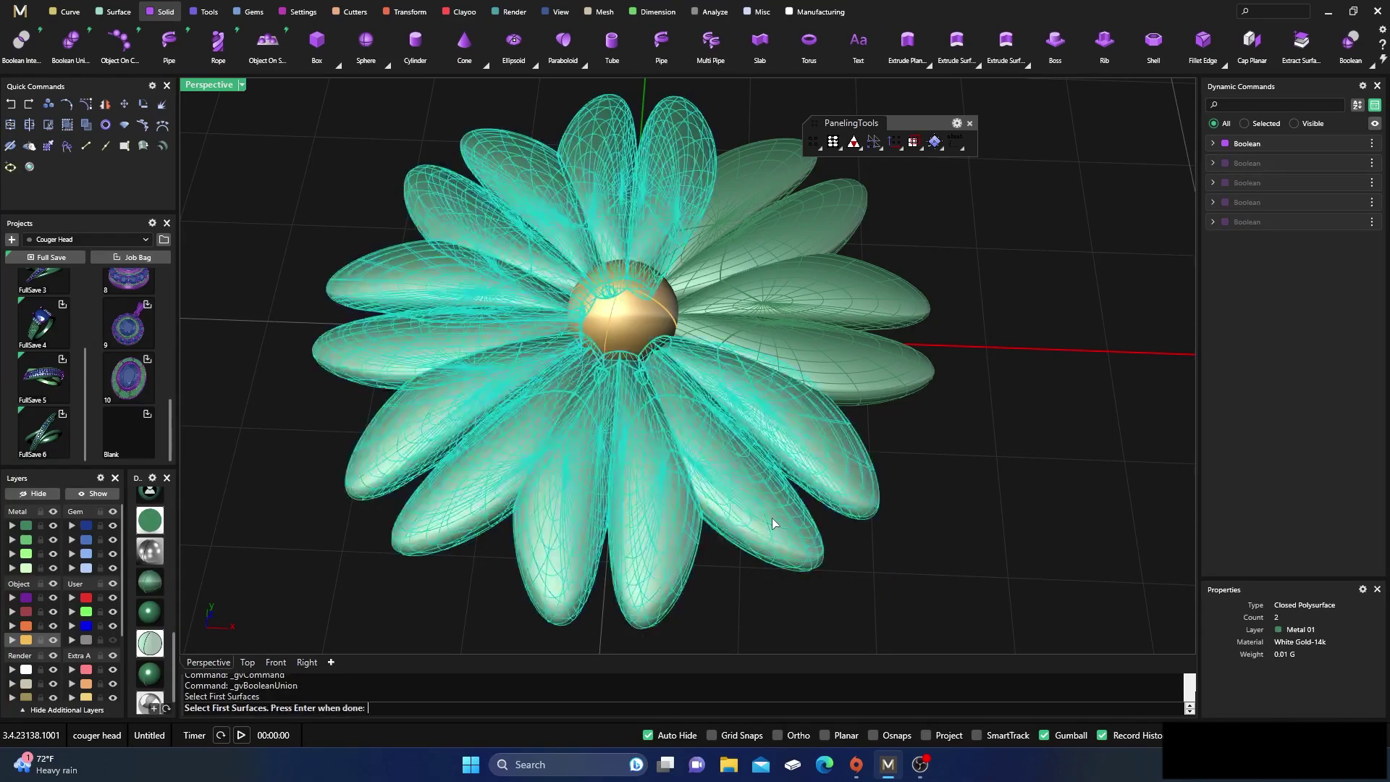
{"action": "left_click", "coordinate": [772, 518]}
{"action": "key", "text": "Return"}
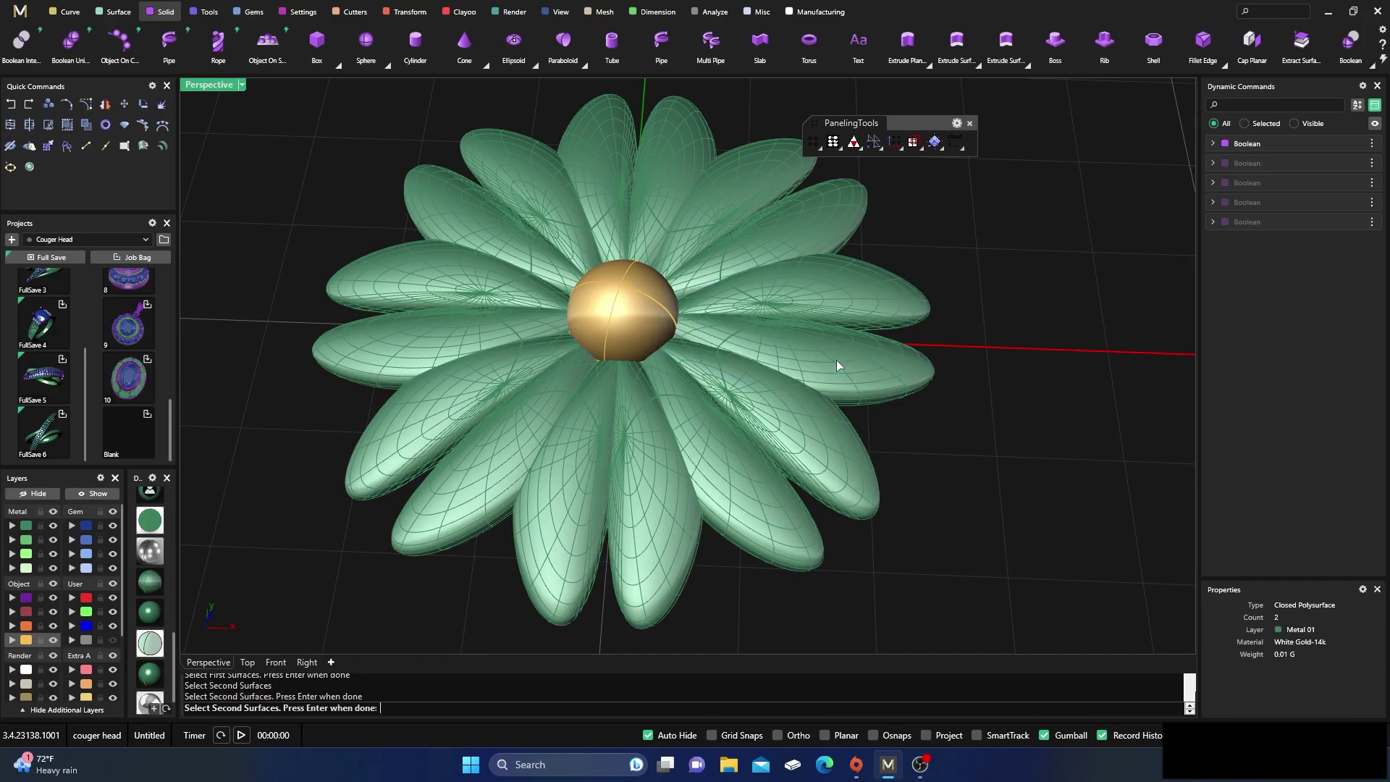
{"action": "left_click", "coordinate": [837, 361]}
{"action": "key", "text": "Return"}
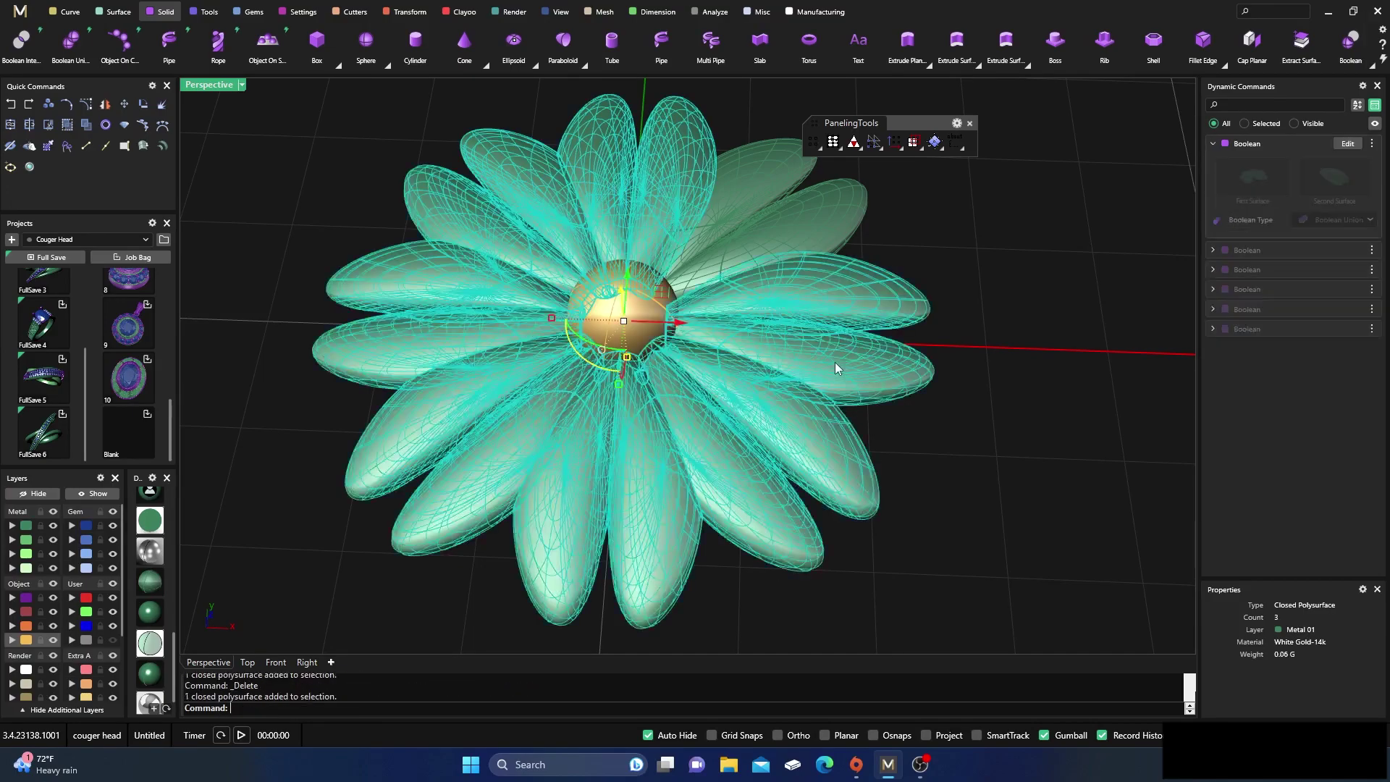
{"action": "left_click", "coordinate": [897, 436]}
- Boolean Union the joined petals with the last pair between the positive X and positive Y axes, and delete that pair's leftover original
{"action": "key", "text": "Return"}
{"action": "left_click", "coordinate": [863, 367]}
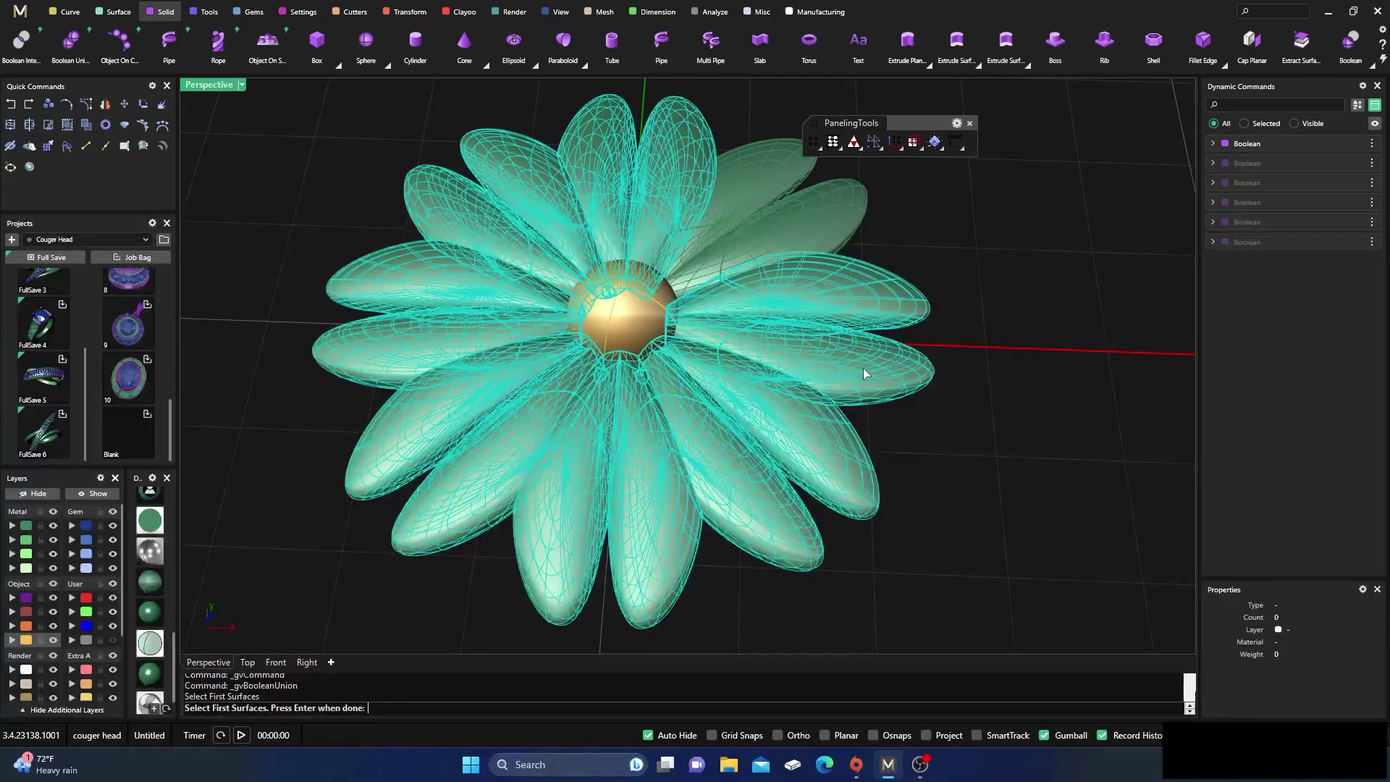
{"action": "key", "text": "Return"}
{"action": "left_click", "coordinate": [792, 223]}
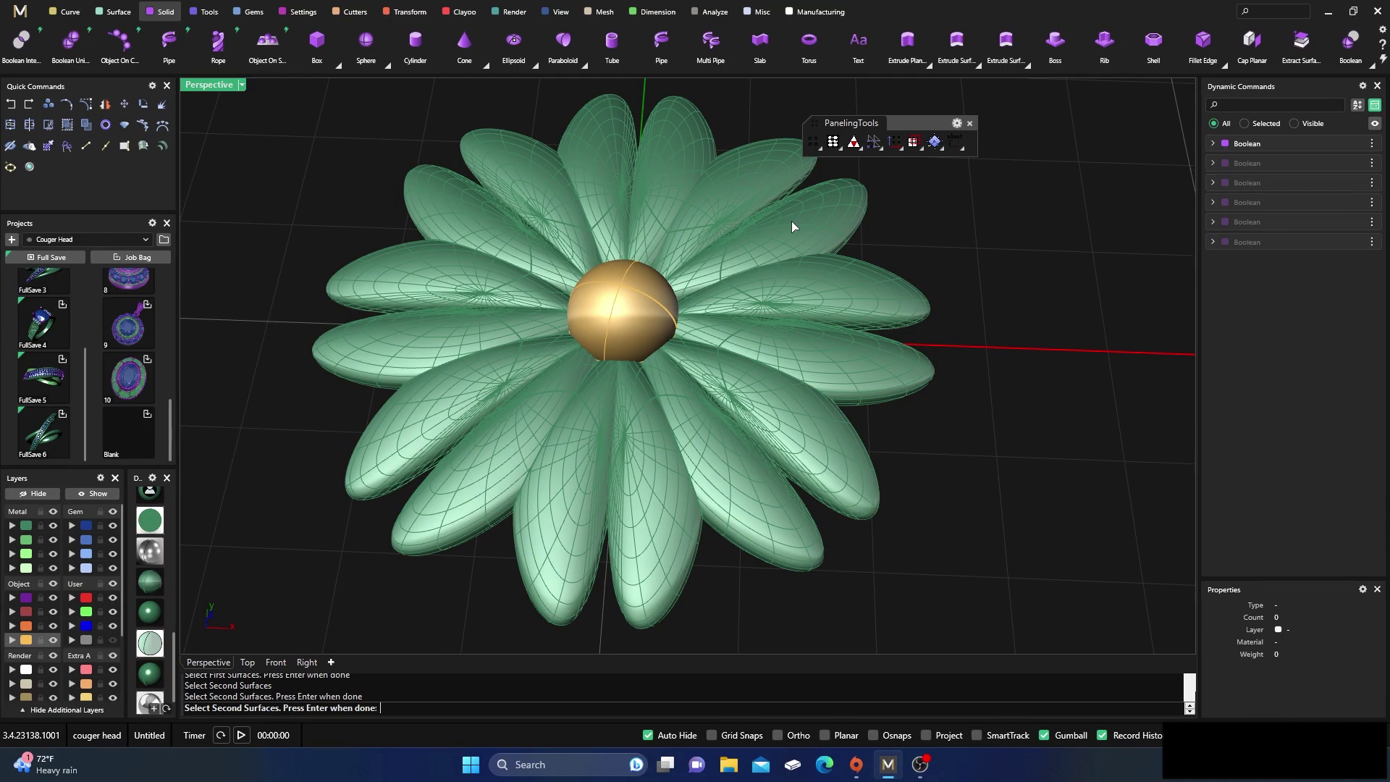
{"action": "key", "text": "Return"}
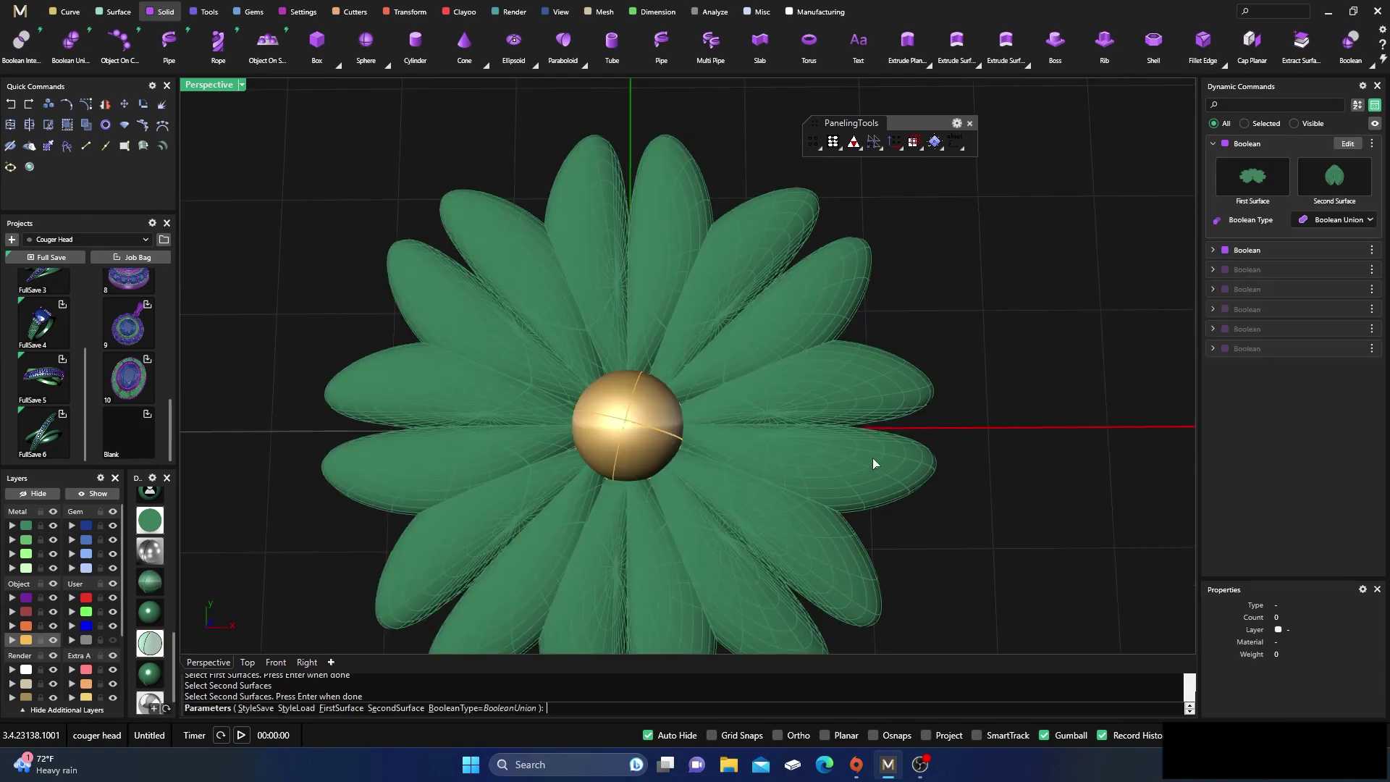
{"action": "key", "text": "Return"}
{"action": "left_click", "coordinate": [828, 316]}
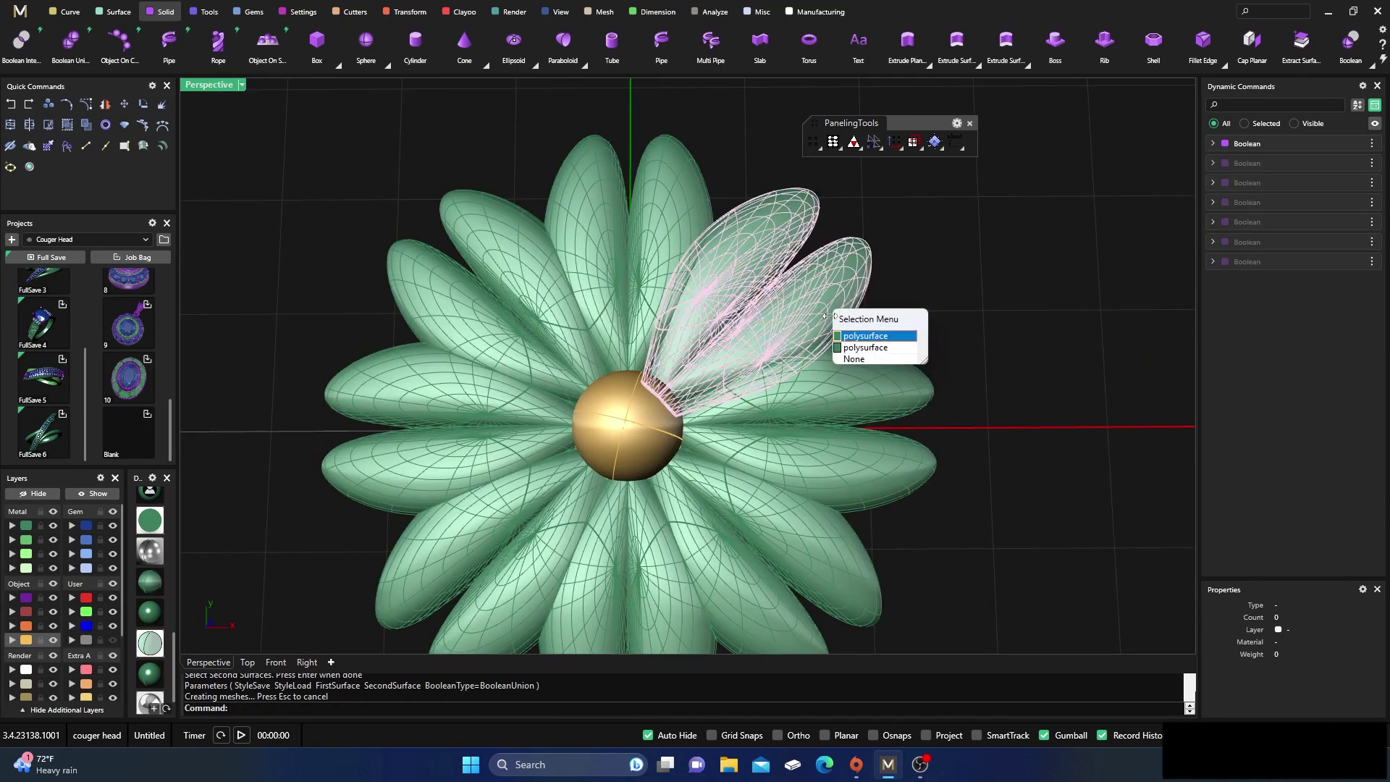
{"action": "left_click", "coordinate": [862, 336]}
{"action": "key", "text": "Delete"}
{"action": "left_click", "coordinate": [775, 351]}
{"action": "scroll", "coordinate": [758, 320], "scroll_direction": "down", "scroll_amount": 5}
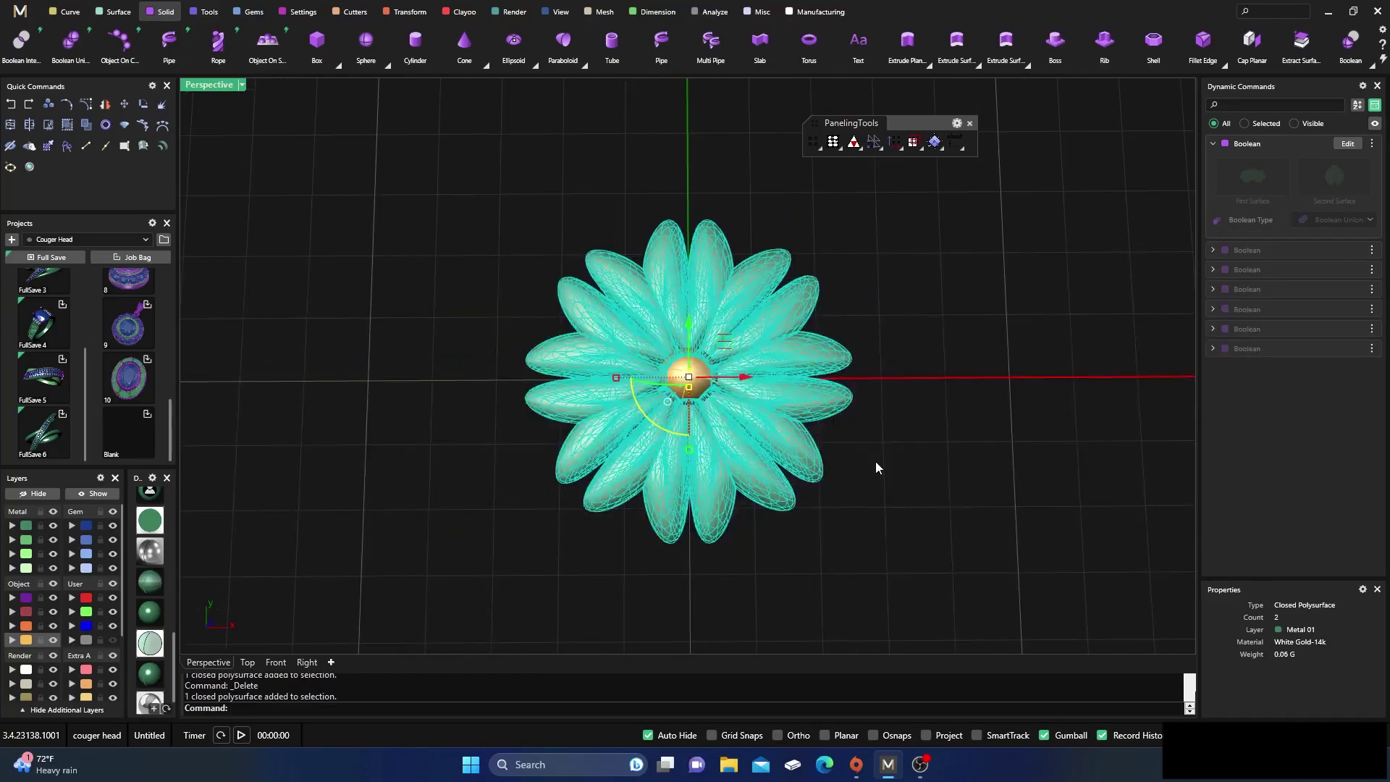
{"action": "left_click", "coordinate": [948, 536]}
- Boolean Union the joined petals with the central sphere, and delete the leftover original sphere
{"action": "scroll", "coordinate": [749, 391], "scroll_direction": "up", "scroll_amount": 5}
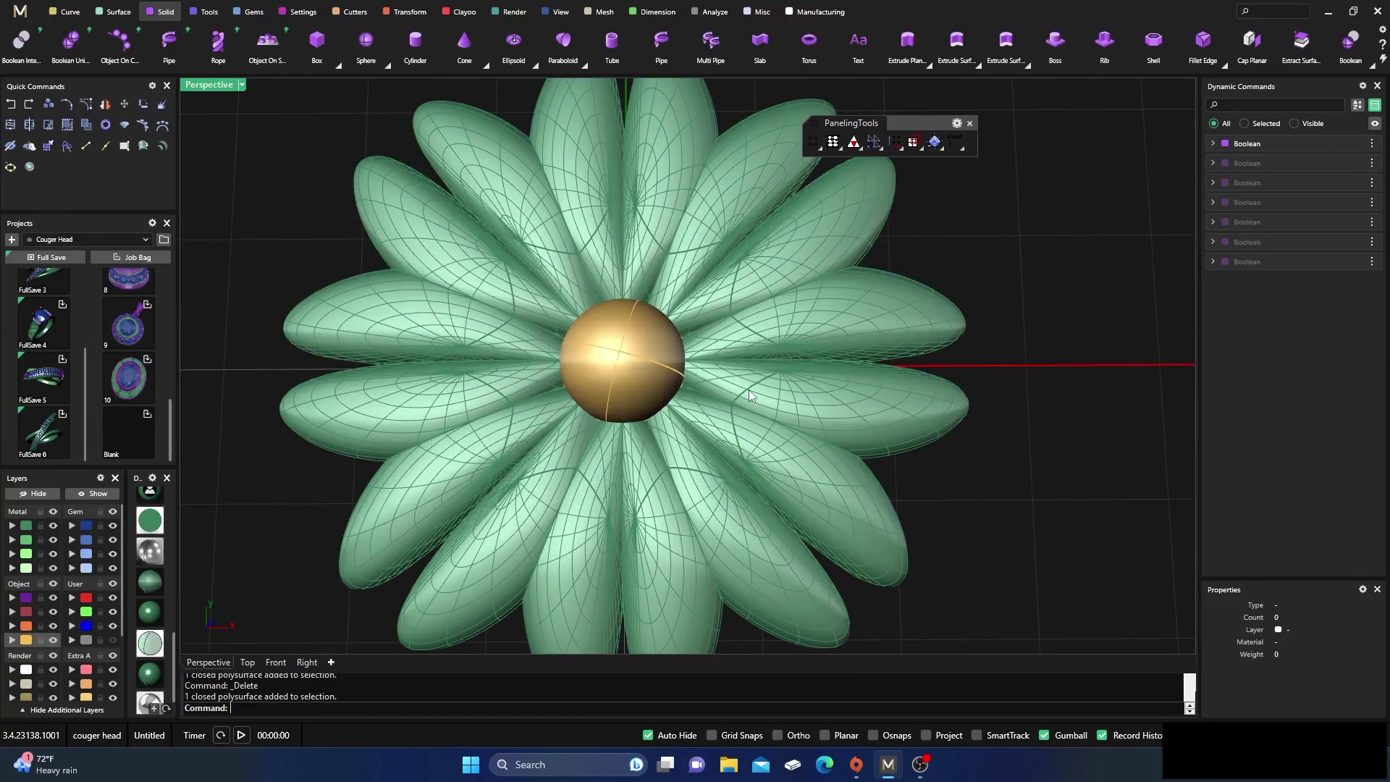
{"action": "key", "text": "Return"}
{"action": "left_click", "coordinate": [750, 394]}
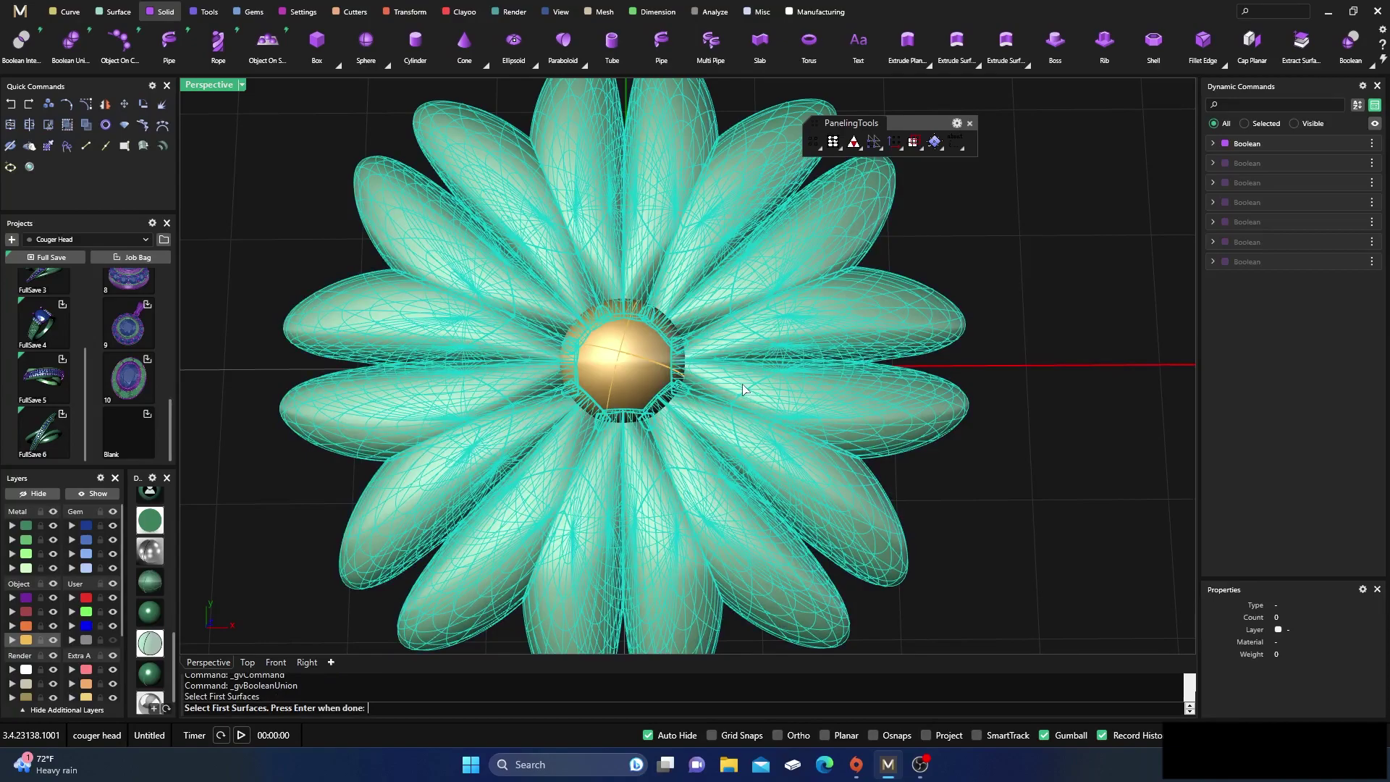
{"action": "key", "text": "Return"}
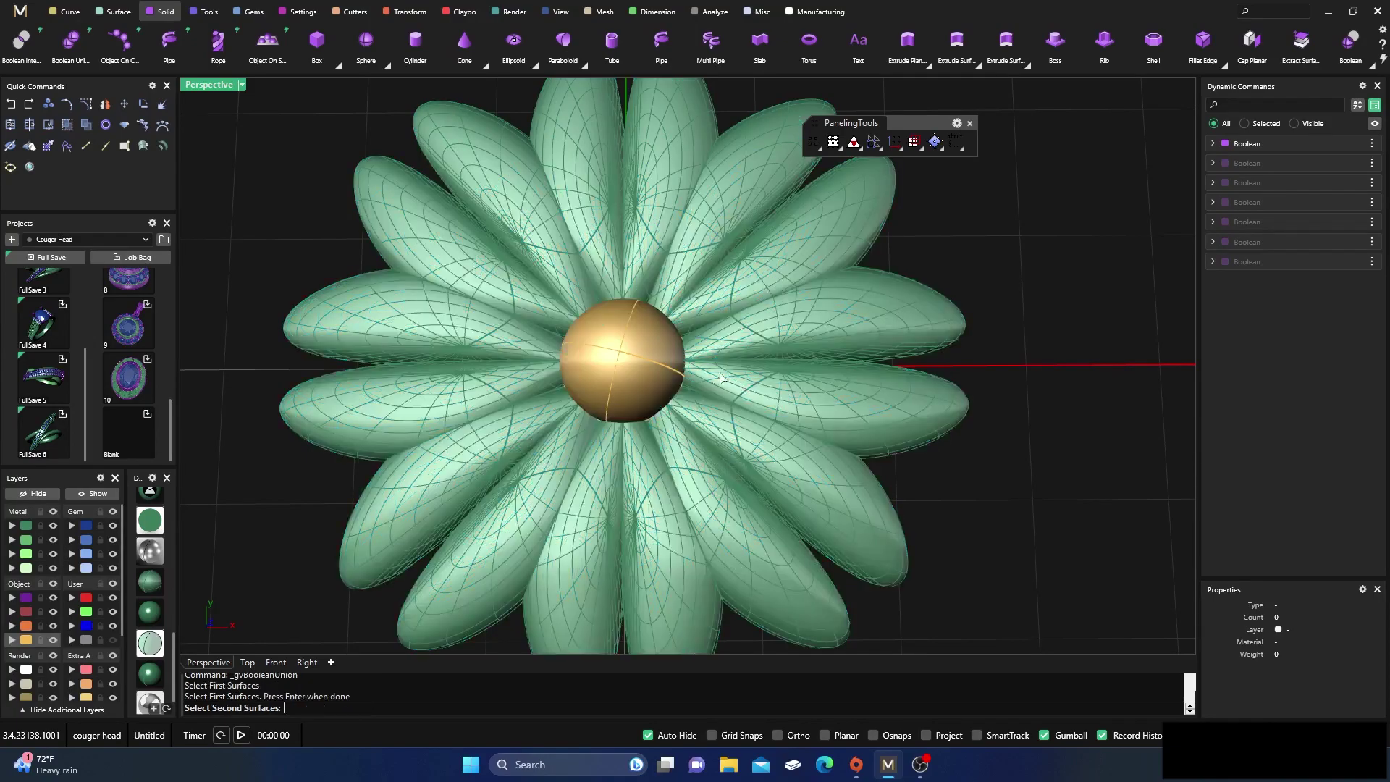
{"action": "key", "text": "Return"}
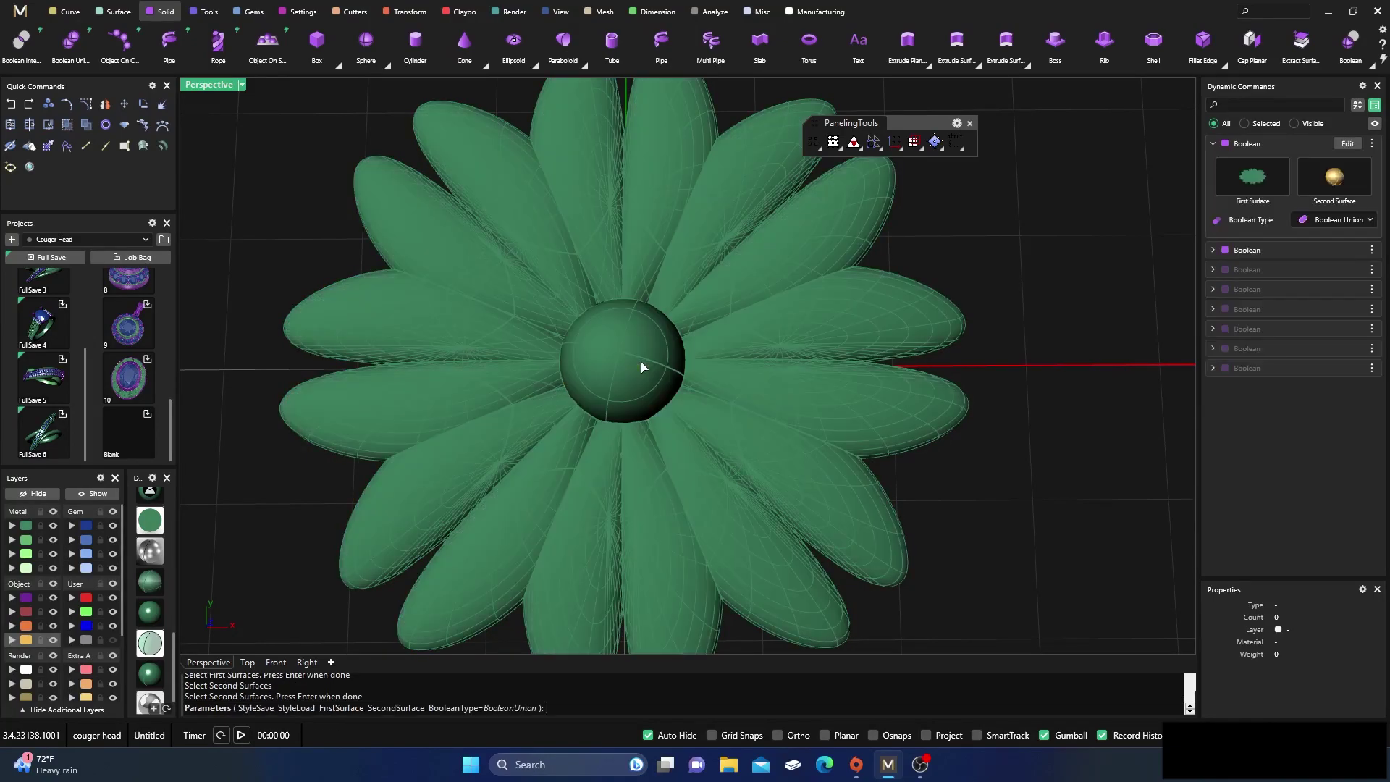
{"action": "scroll", "coordinate": [640, 362], "scroll_direction": "down", "scroll_amount": 3}
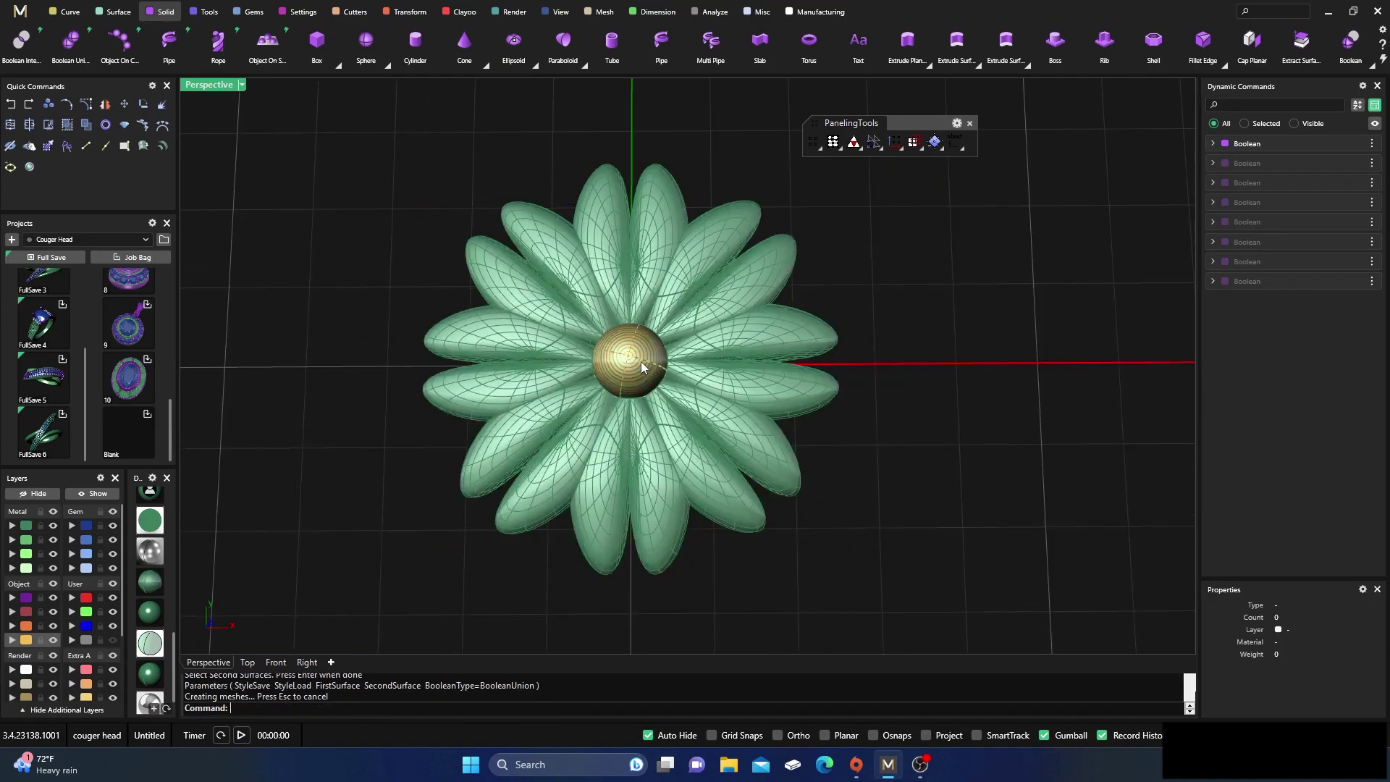
{"action": "left_click", "coordinate": [641, 366]}
{"action": "left_click", "coordinate": [678, 411]}
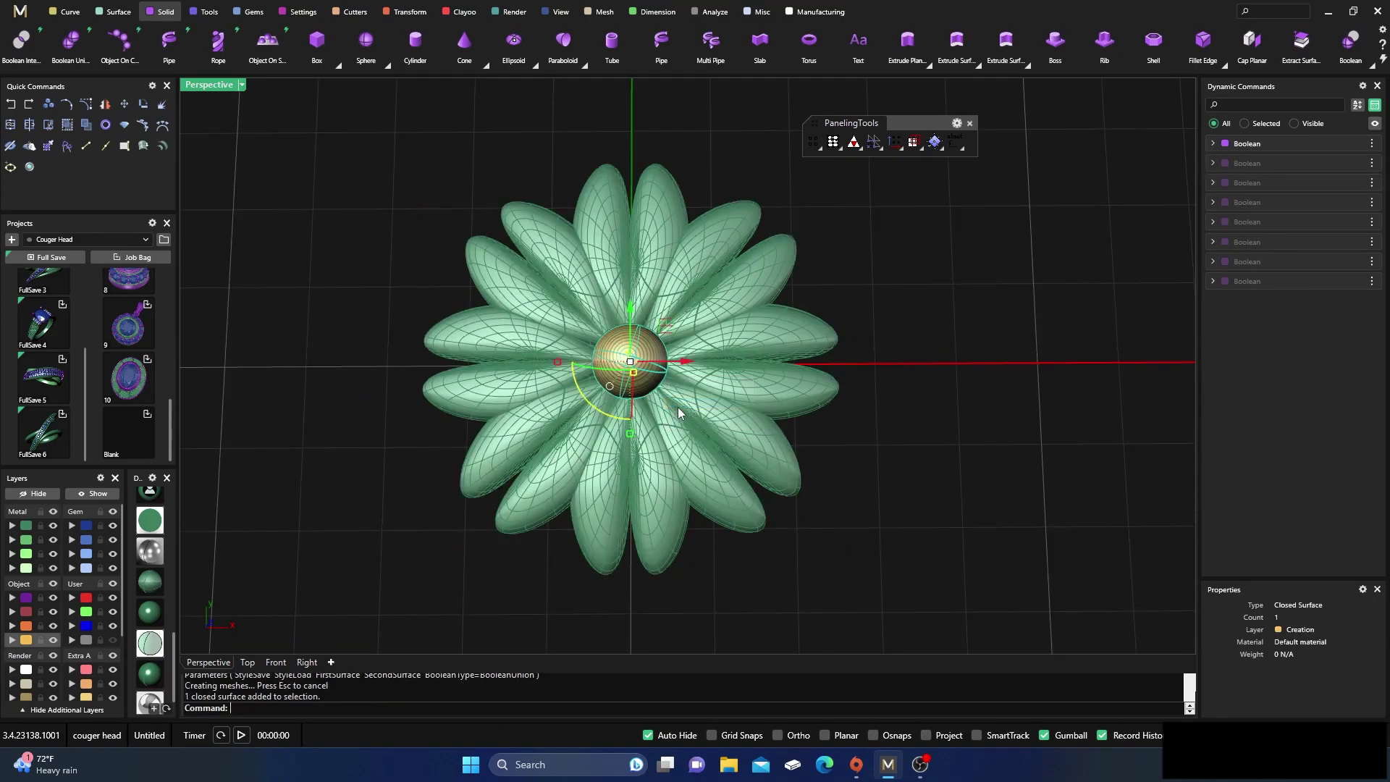
{"action": "key", "text": "Delete"}
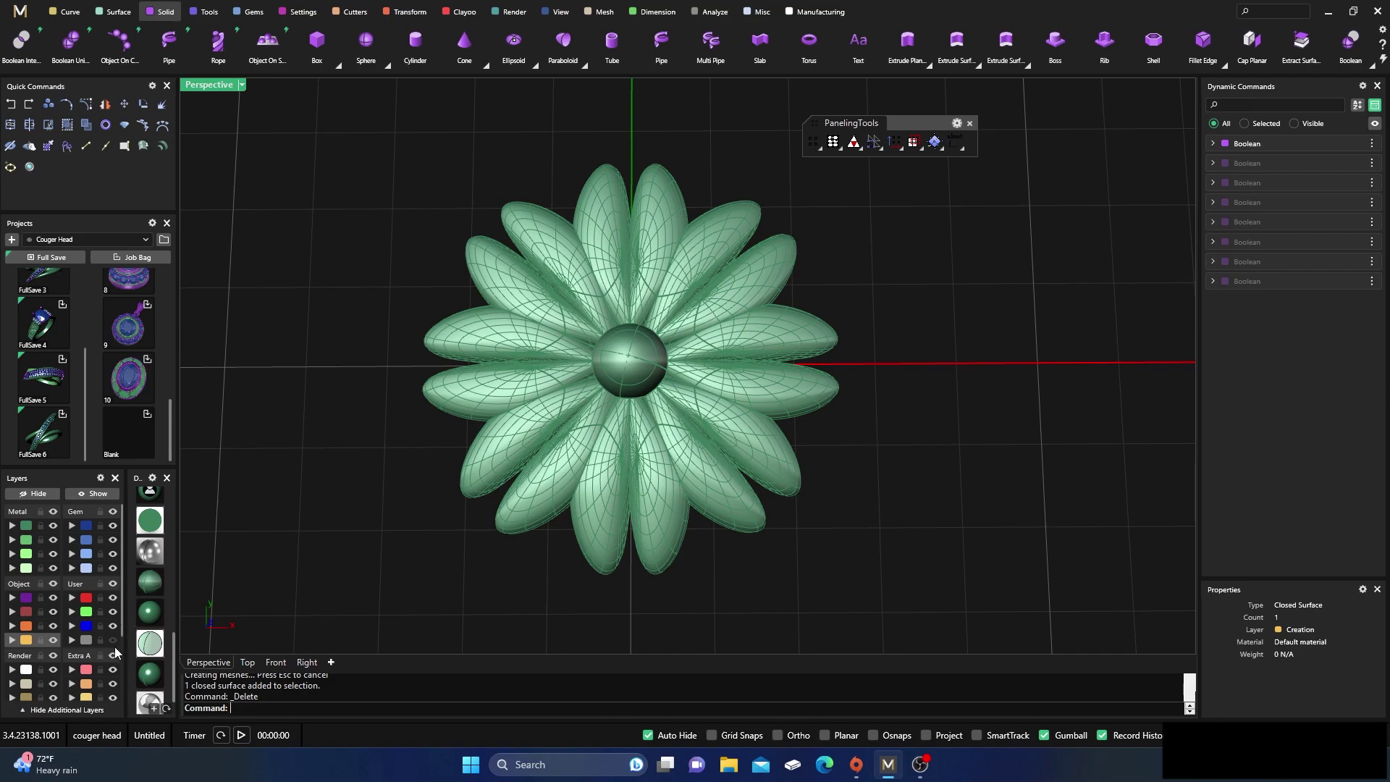
- Hide the flower, turn on the hidden curve layer, and delete the star outline and the petal construction curves
{"action": "left_click", "coordinate": [479, 460]}
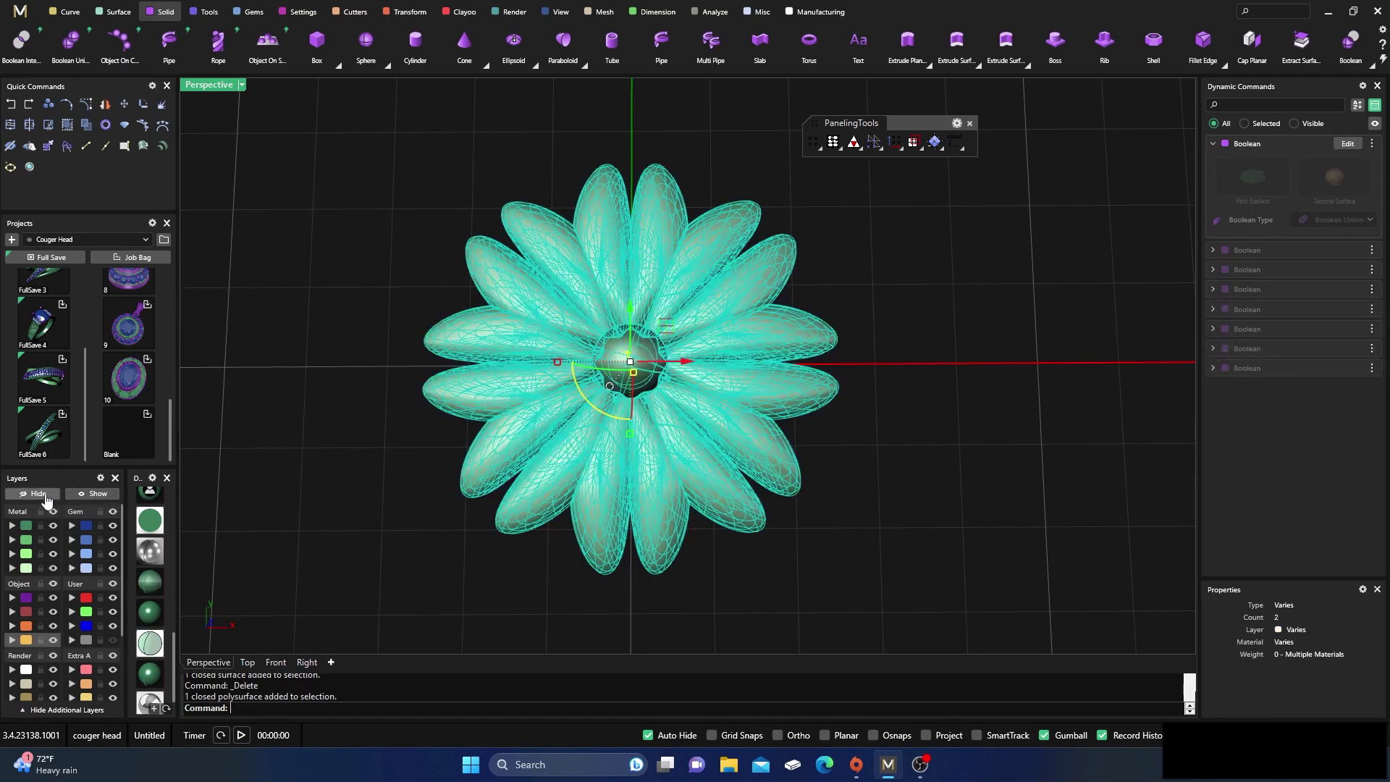
{"action": "left_click", "coordinate": [44, 496]}
{"action": "left_click", "coordinate": [109, 641]}
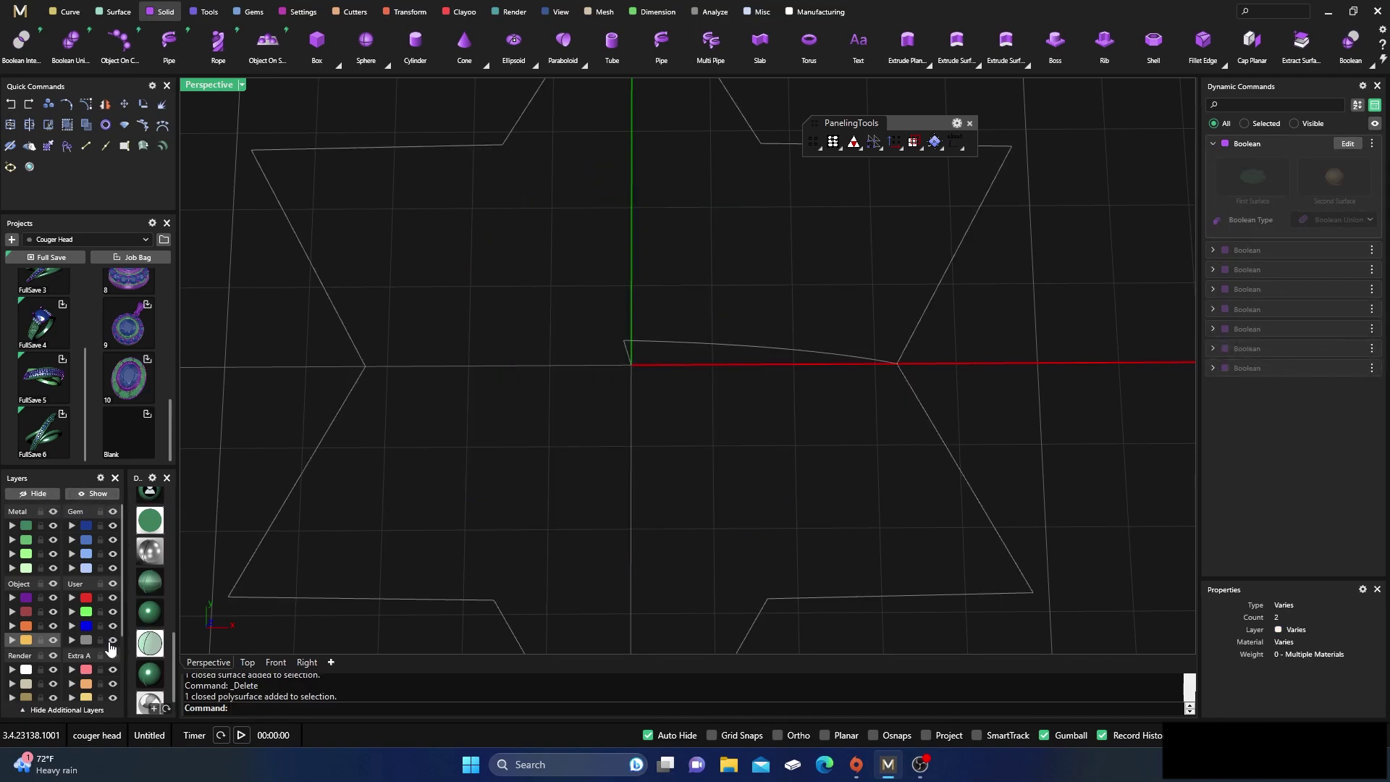
{"action": "scroll", "coordinate": [450, 437], "scroll_direction": "down", "scroll_amount": 5}
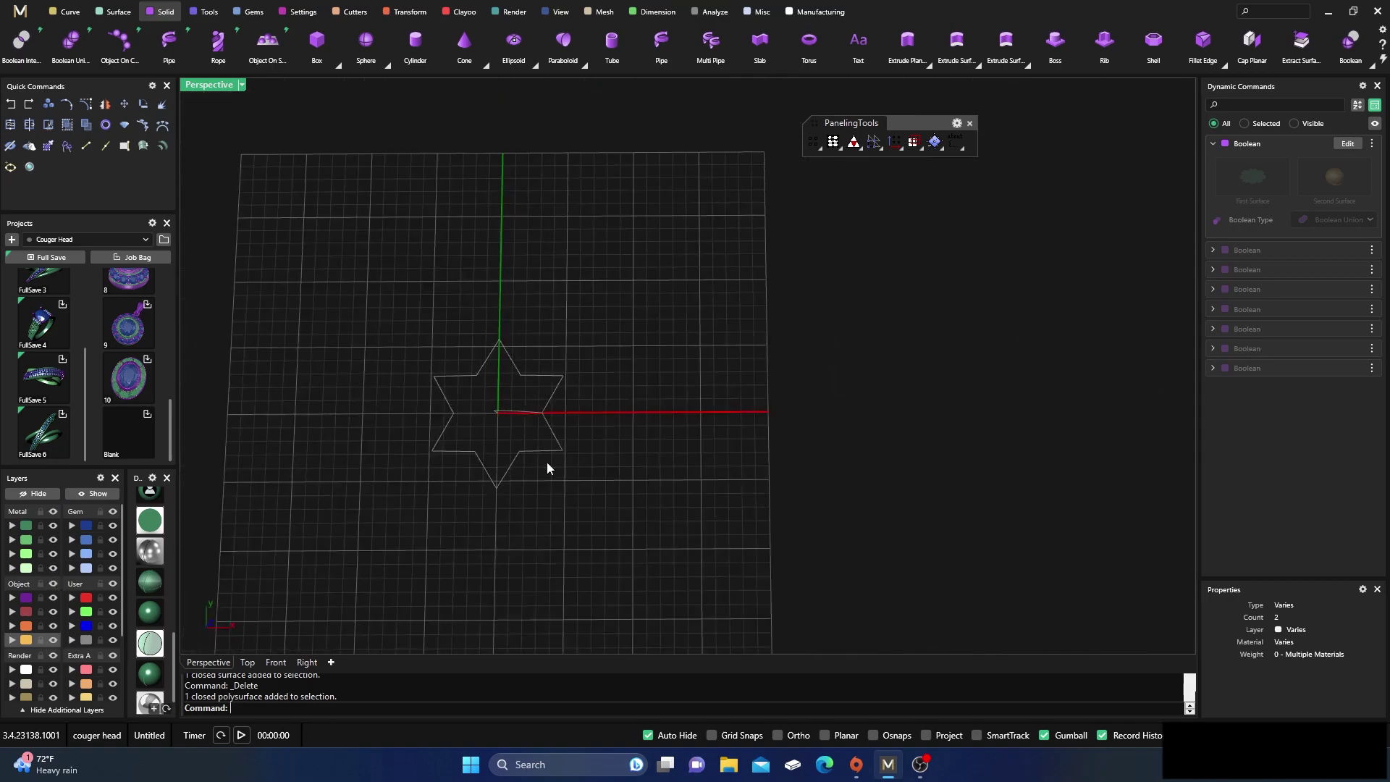
{"action": "left_click_drag", "start_coordinate": [616, 525], "coordinate": [294, 287]}
{"action": "key", "text": "Delete"}
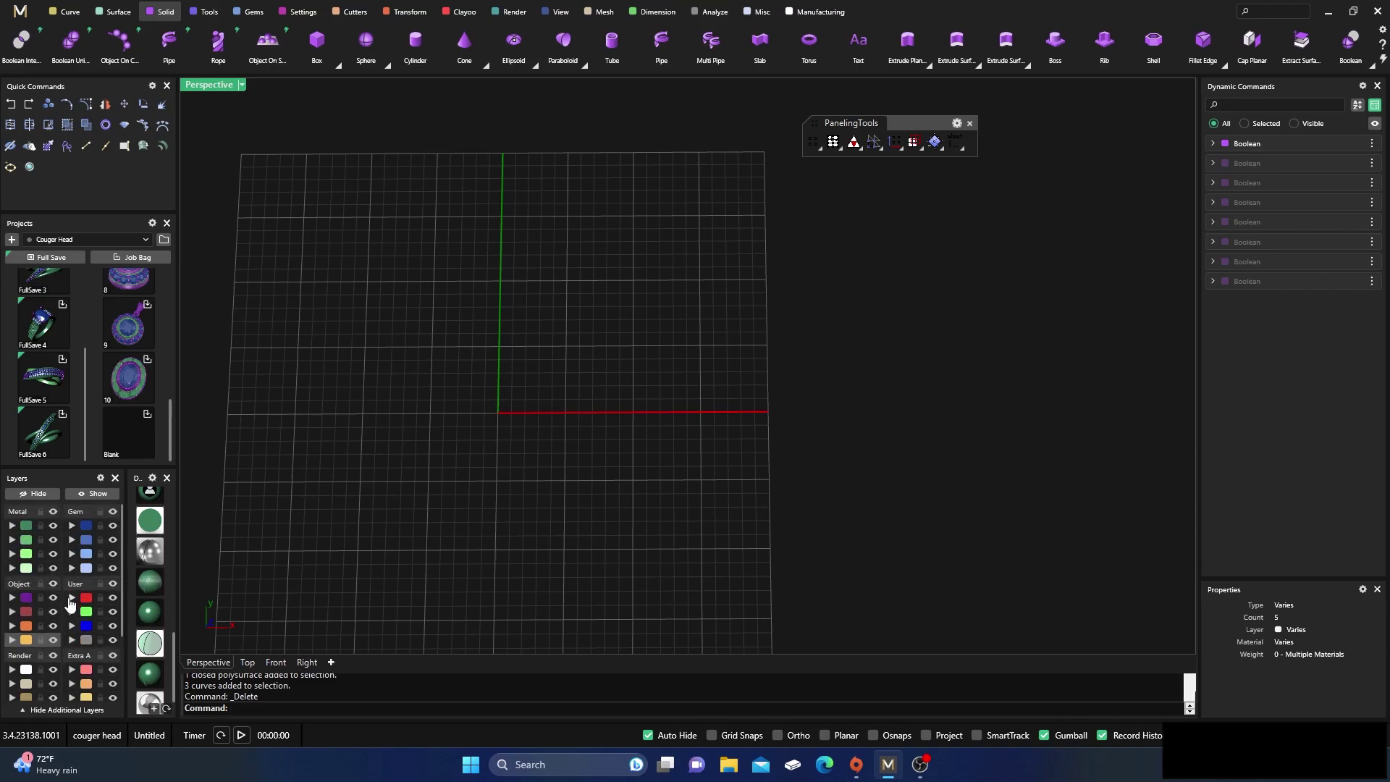
- Unhide the flower and select it at its center and petals to check that it is one solid
{"action": "left_click", "coordinate": [93, 493]}
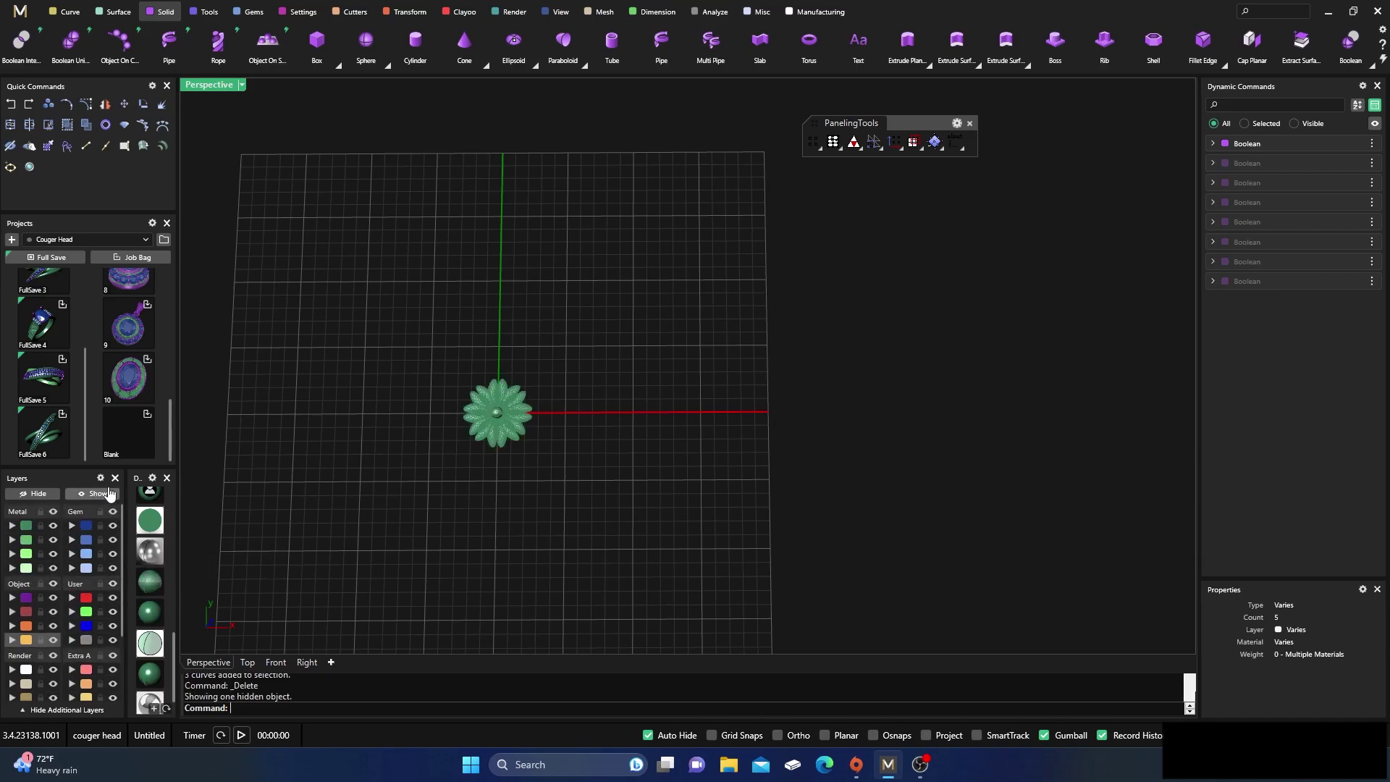
{"action": "scroll", "coordinate": [491, 416], "scroll_direction": "up", "scroll_amount": 5}
{"action": "left_click", "coordinate": [492, 416]}
{"action": "left_click", "coordinate": [1057, 485]}
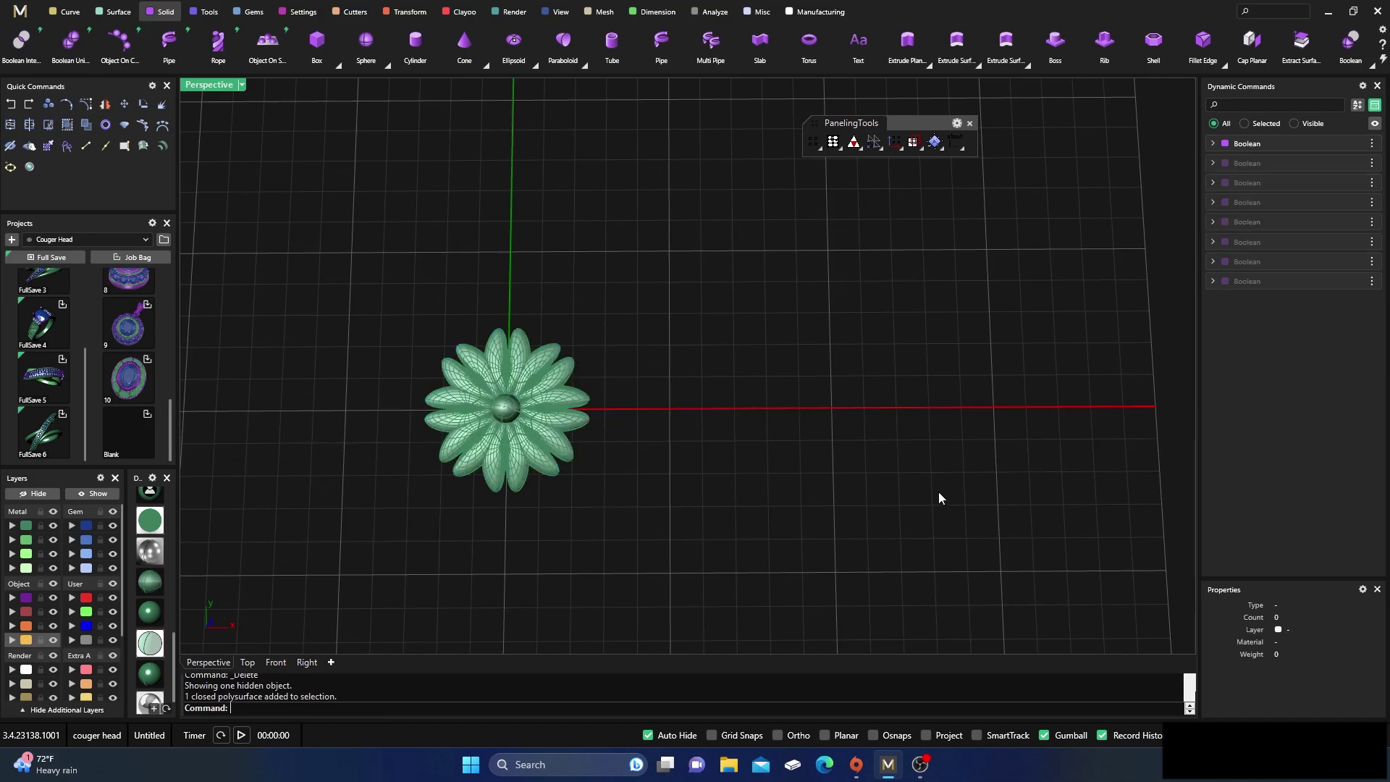
{"action": "left_click", "coordinate": [572, 447]}
{"action": "left_click", "coordinate": [854, 466]}
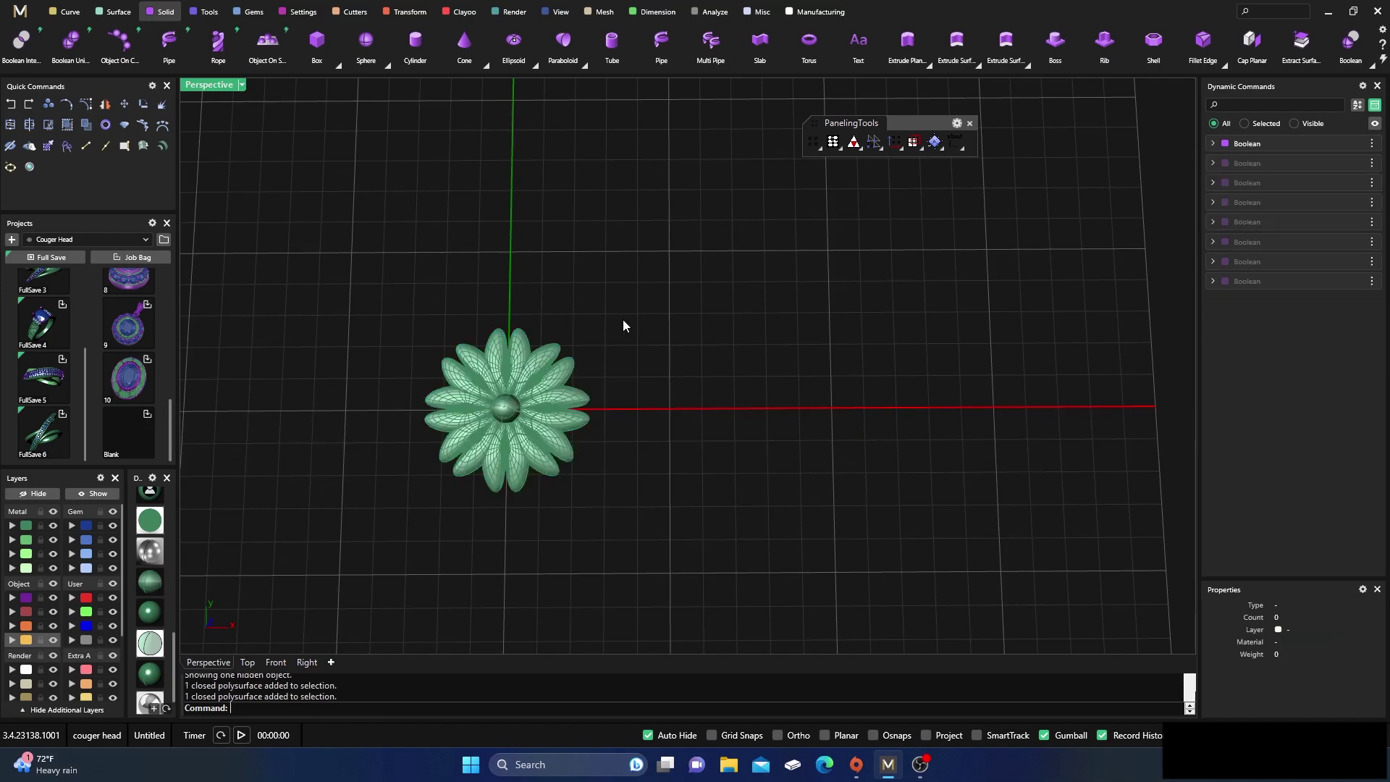
{"action": "right_click_drag", "start_coordinate": [622, 325], "coordinate": [695, 375]}
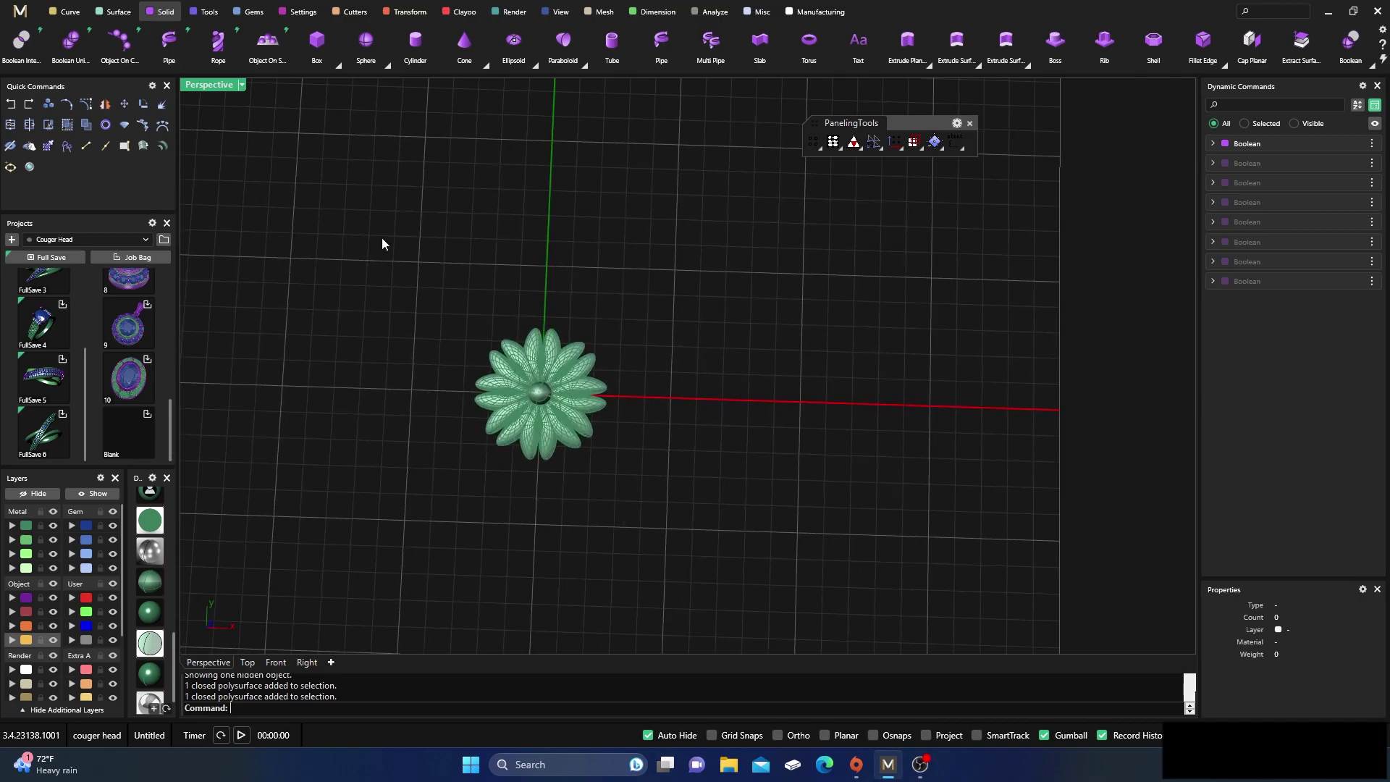
- In the four-viewport layout, scale the flower up about the origin from a reference distance of about 8.4 mm to about 16 mm
{"action": "double_click", "coordinate": [210, 86]}
{"action": "scroll", "coordinate": [415, 205], "scroll_direction": "down", "scroll_amount": 5}
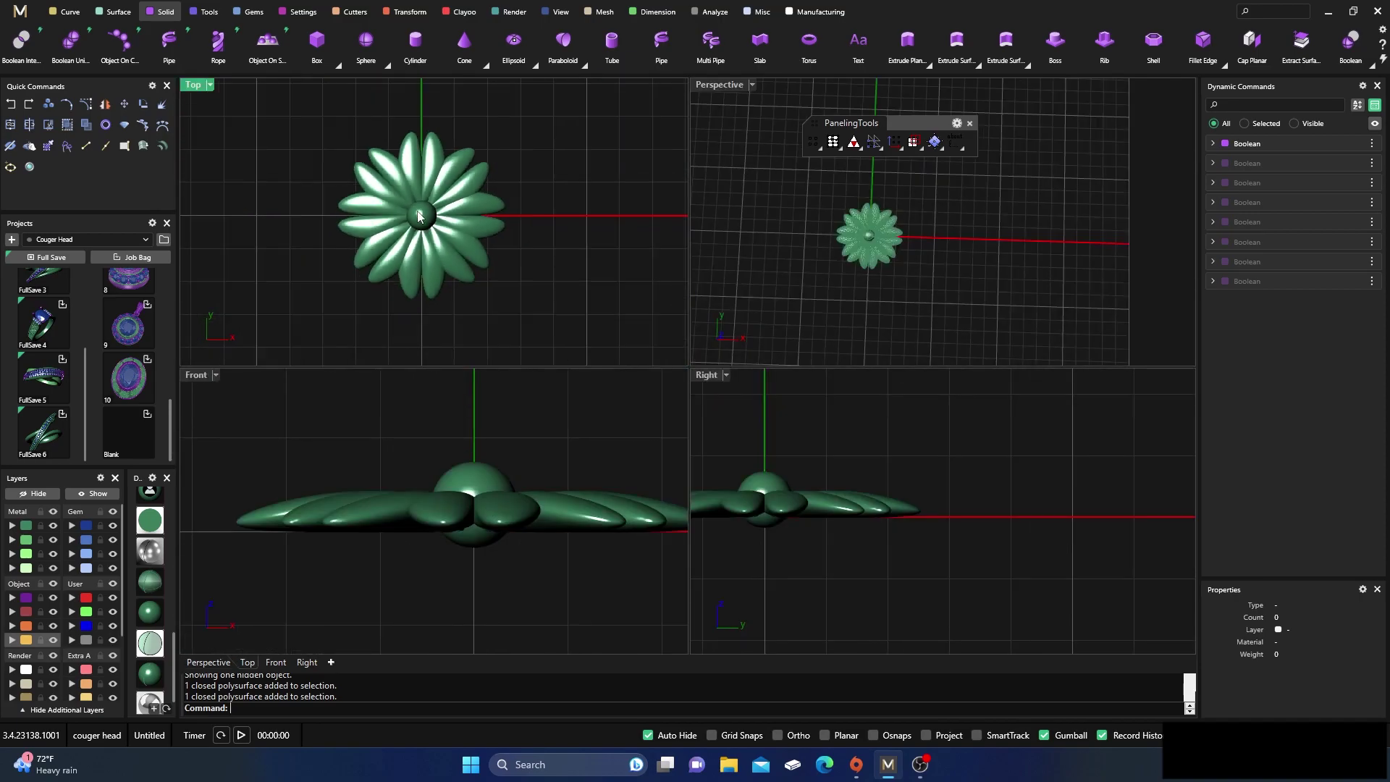
{"action": "left_click", "coordinate": [418, 250]}
{"action": "scroll", "coordinate": [418, 253], "scroll_direction": "down", "scroll_amount": 2}
{"action": "scroll", "coordinate": [418, 254], "scroll_direction": "down", "scroll_amount": 1}
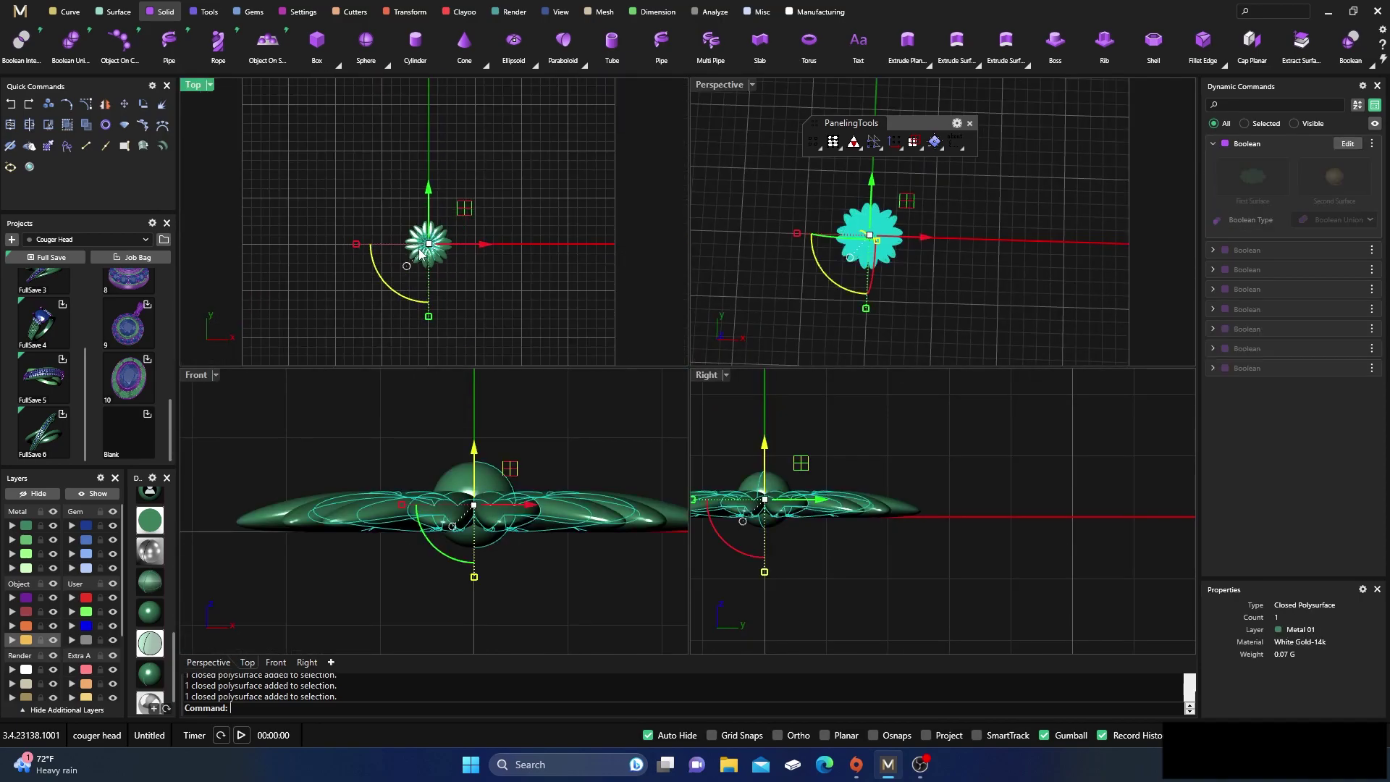
{"action": "left_click", "coordinate": [425, 20]}
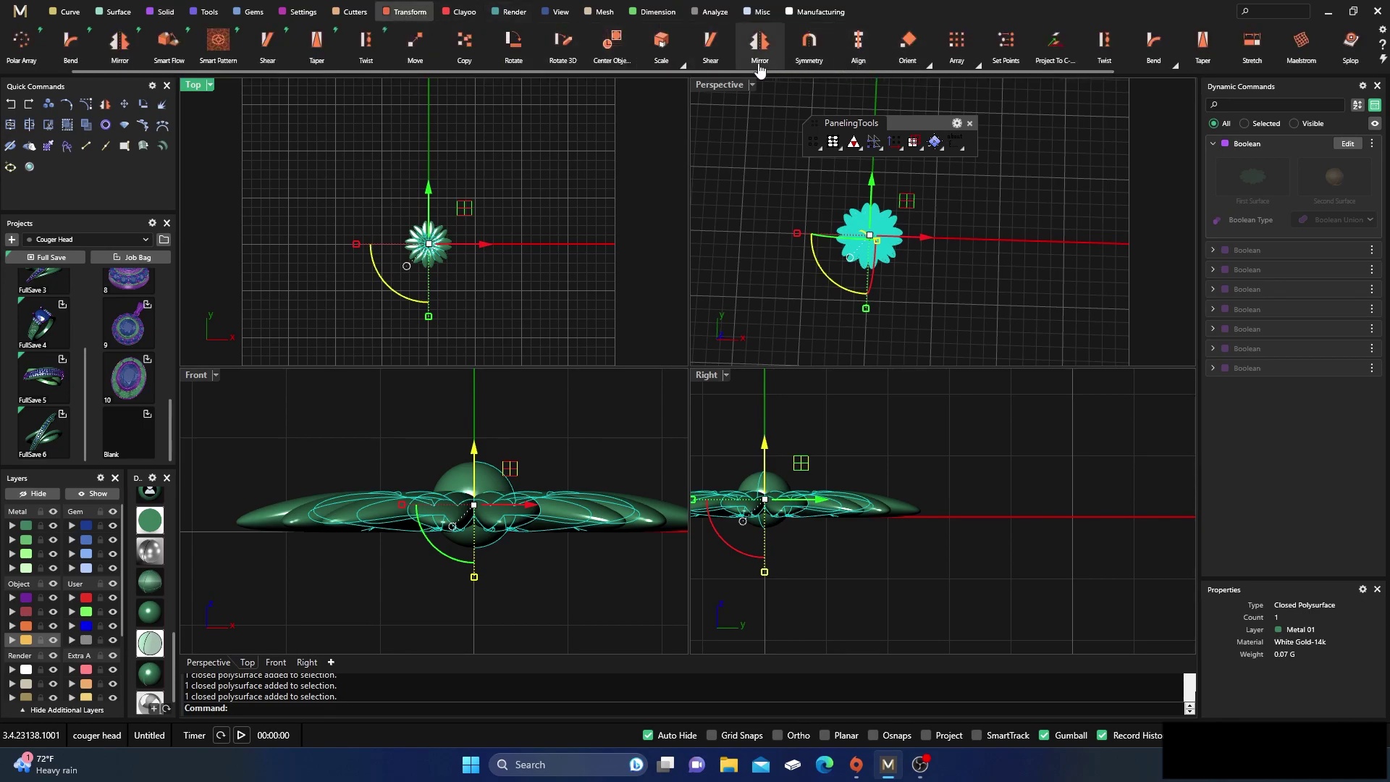
{"action": "left_click", "coordinate": [684, 65]}
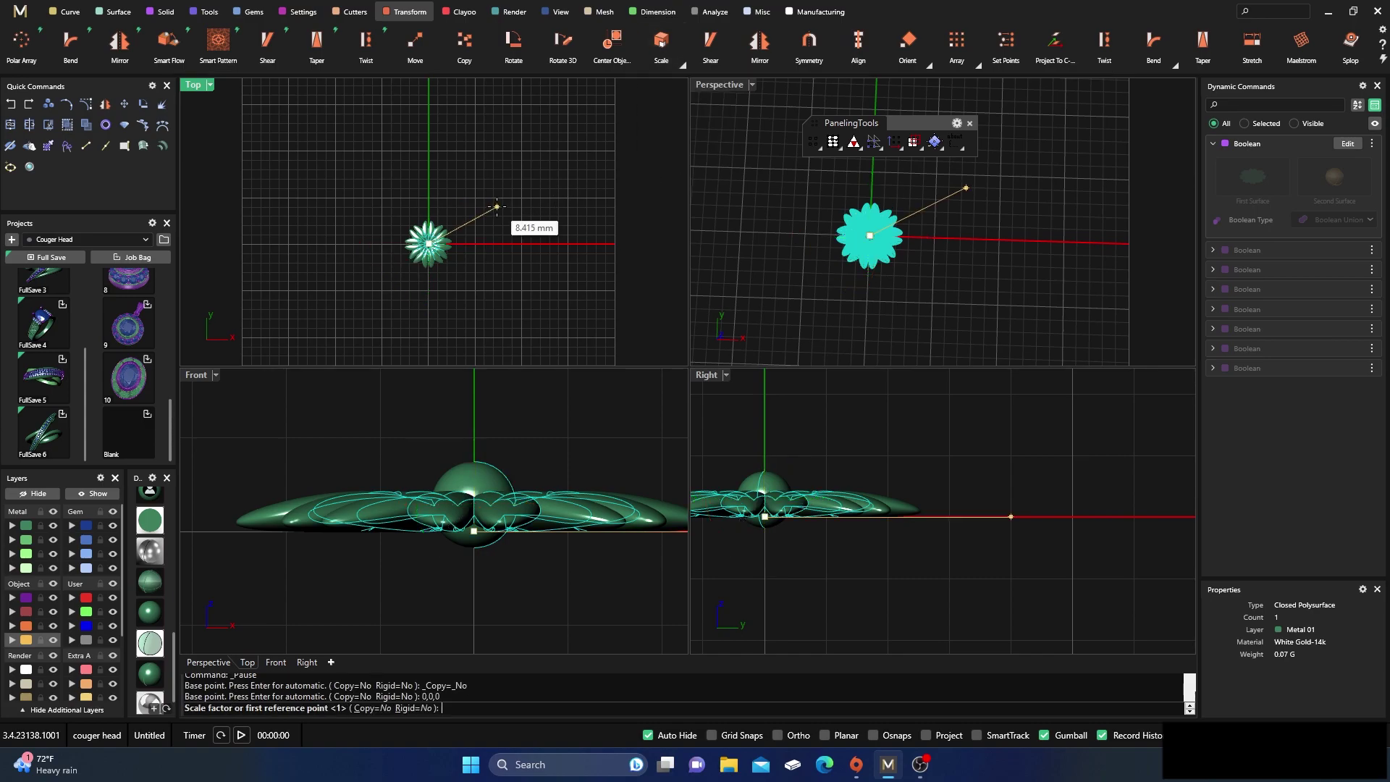
{"action": "left_click", "coordinate": [496, 206]}
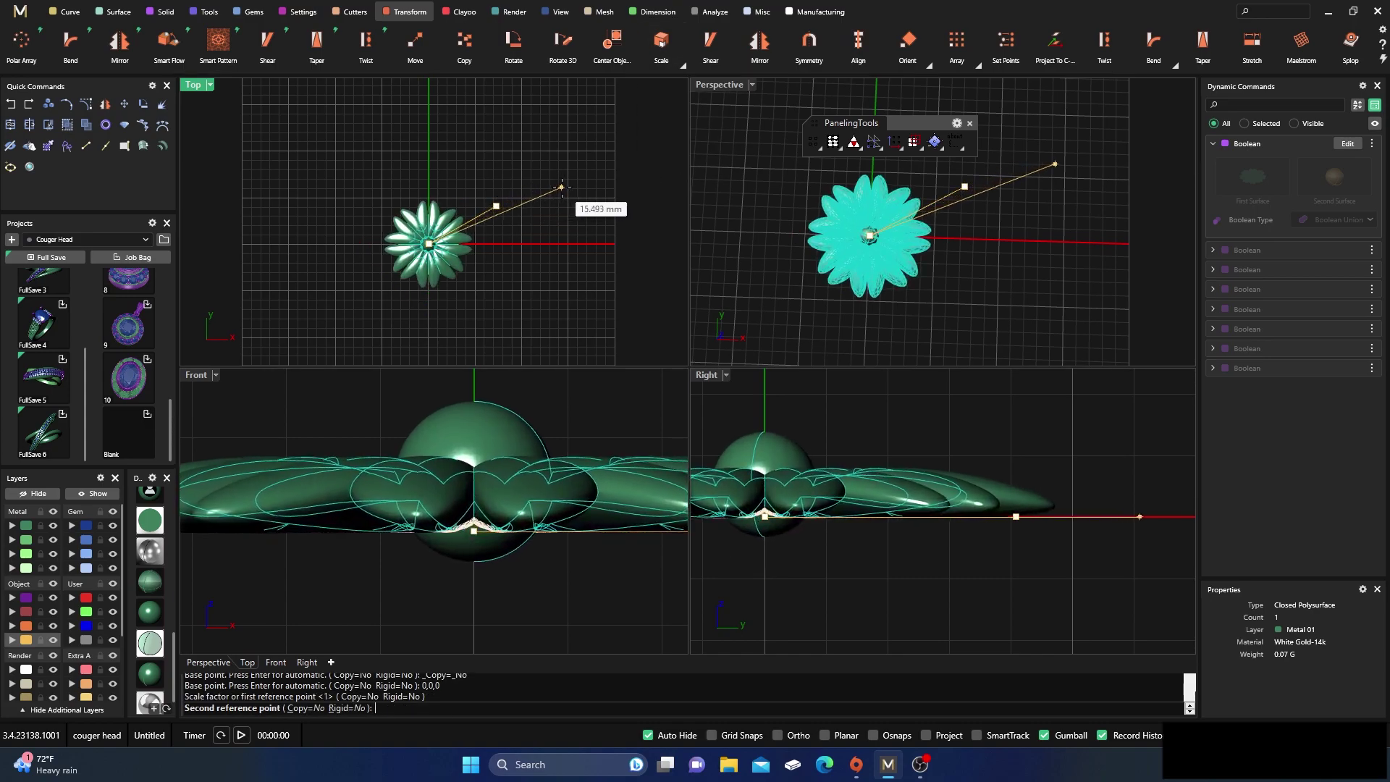
{"action": "left_click", "coordinate": [570, 192]}
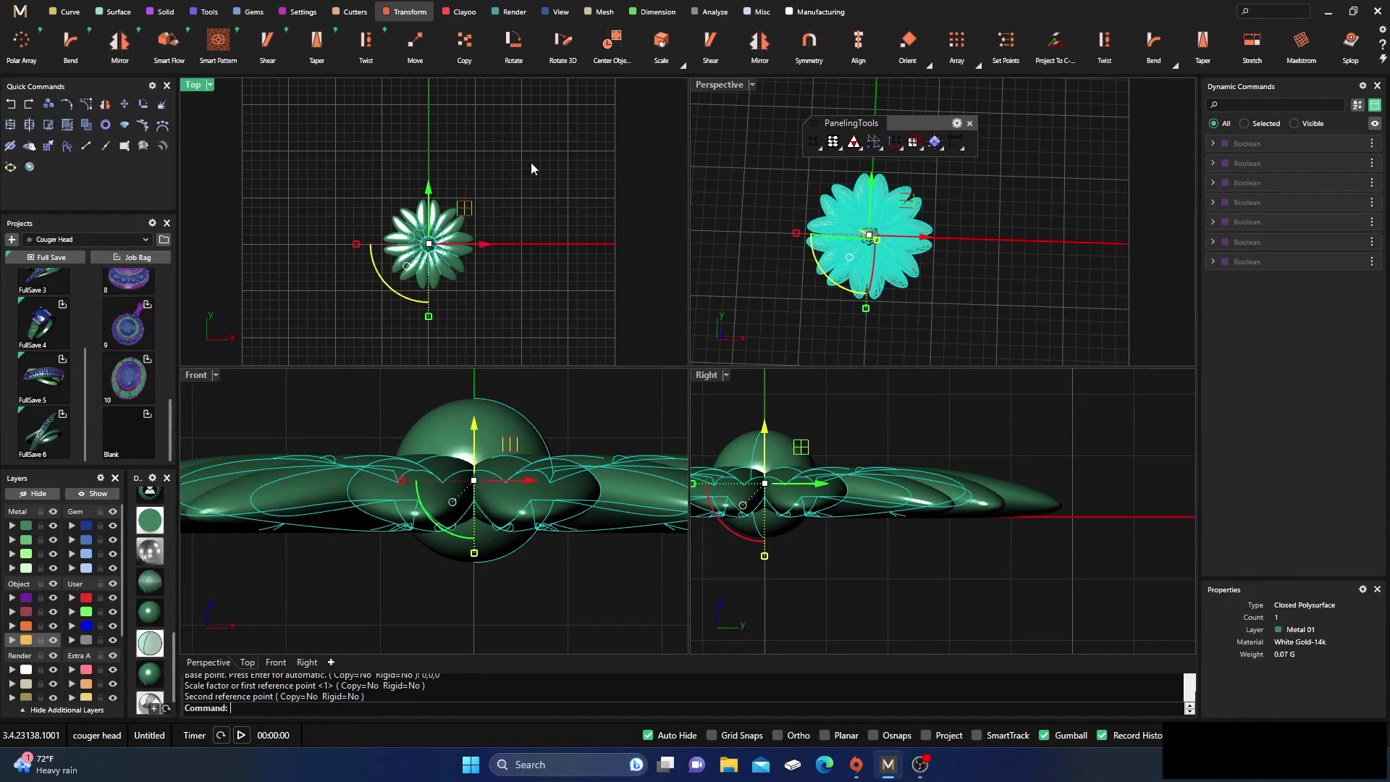
{"action": "key", "text": "Escape"}
{"action": "scroll", "coordinate": [451, 230], "scroll_direction": "up", "scroll_amount": 3}
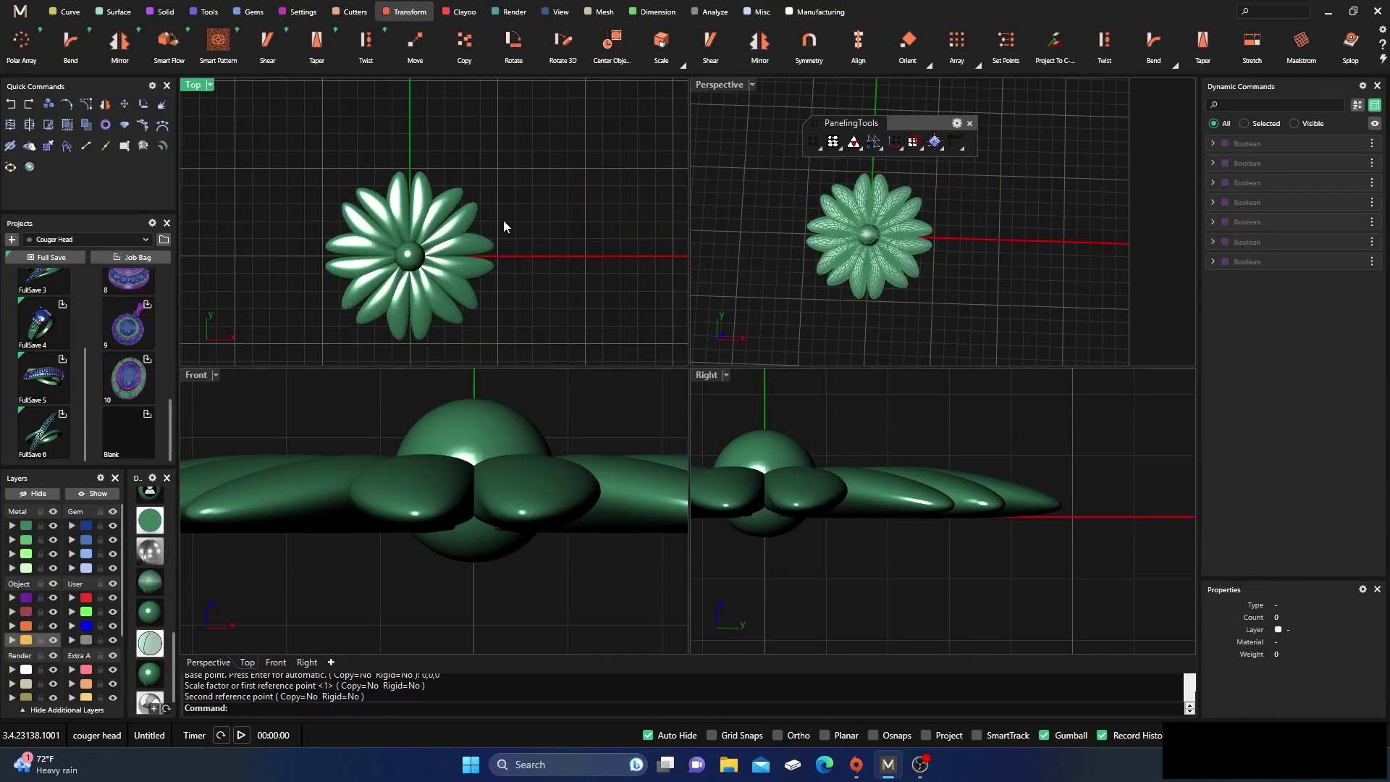
- Start a Save As for the flower model and browse to Documents > MatrixGold > Library > Object > ObjectOnCurve
{"action": "left_click", "coordinate": [384, 236]}
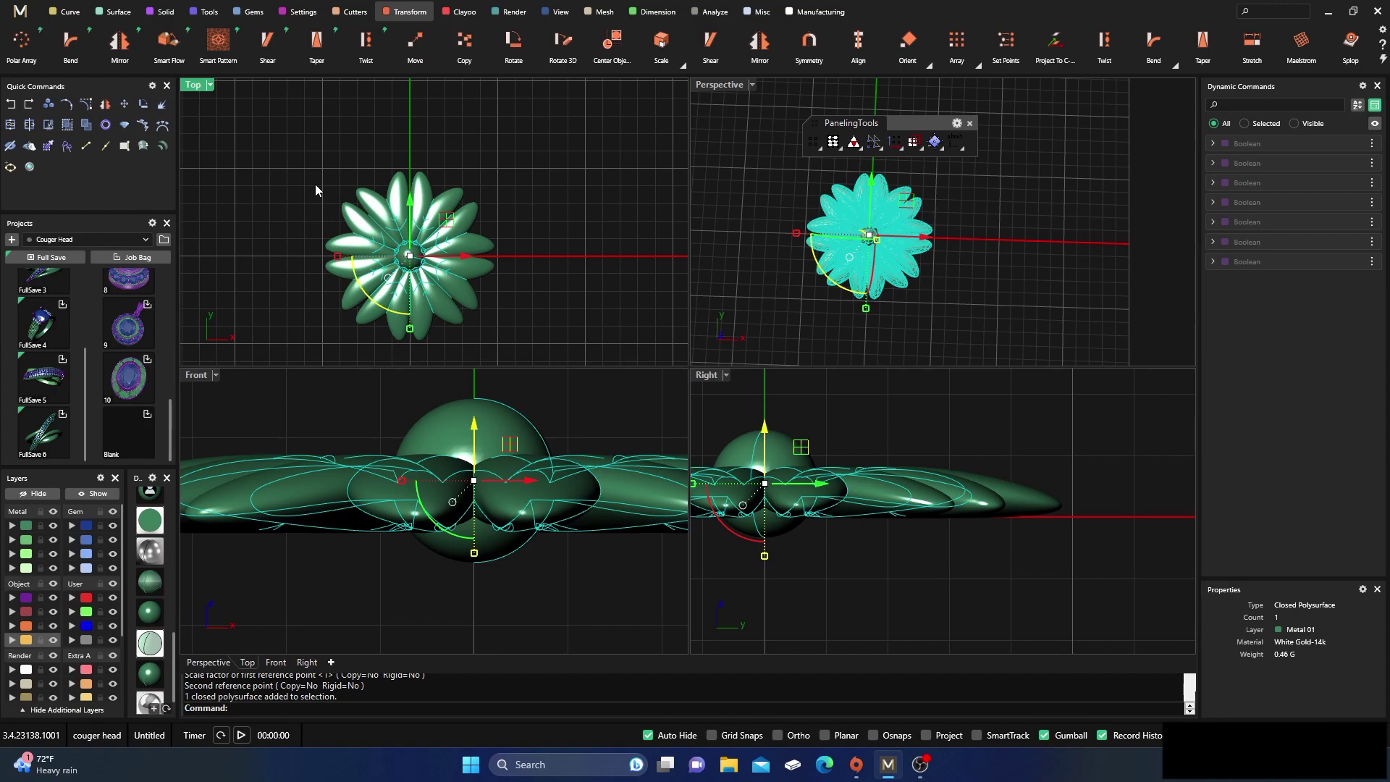
{"action": "left_click", "coordinate": [20, 11]}
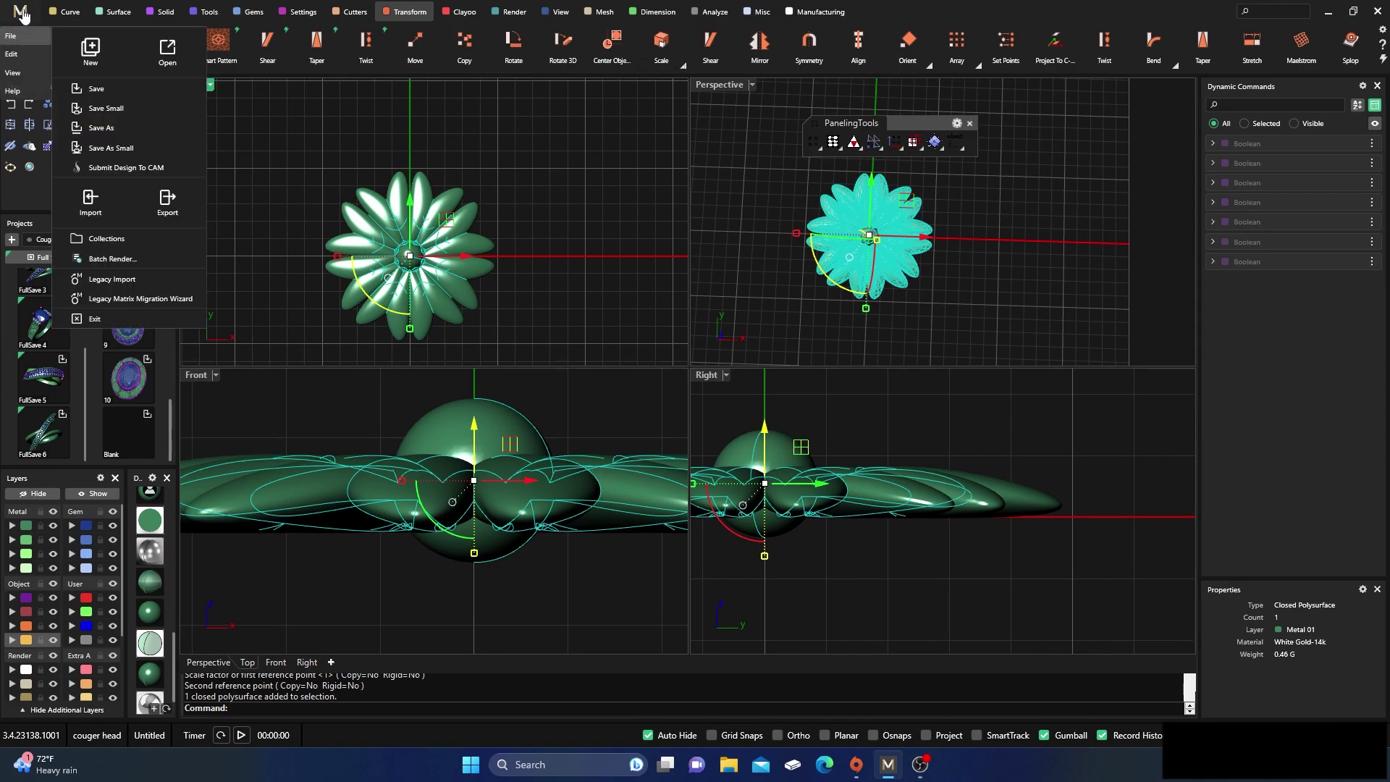
{"action": "left_click", "coordinate": [101, 128]}
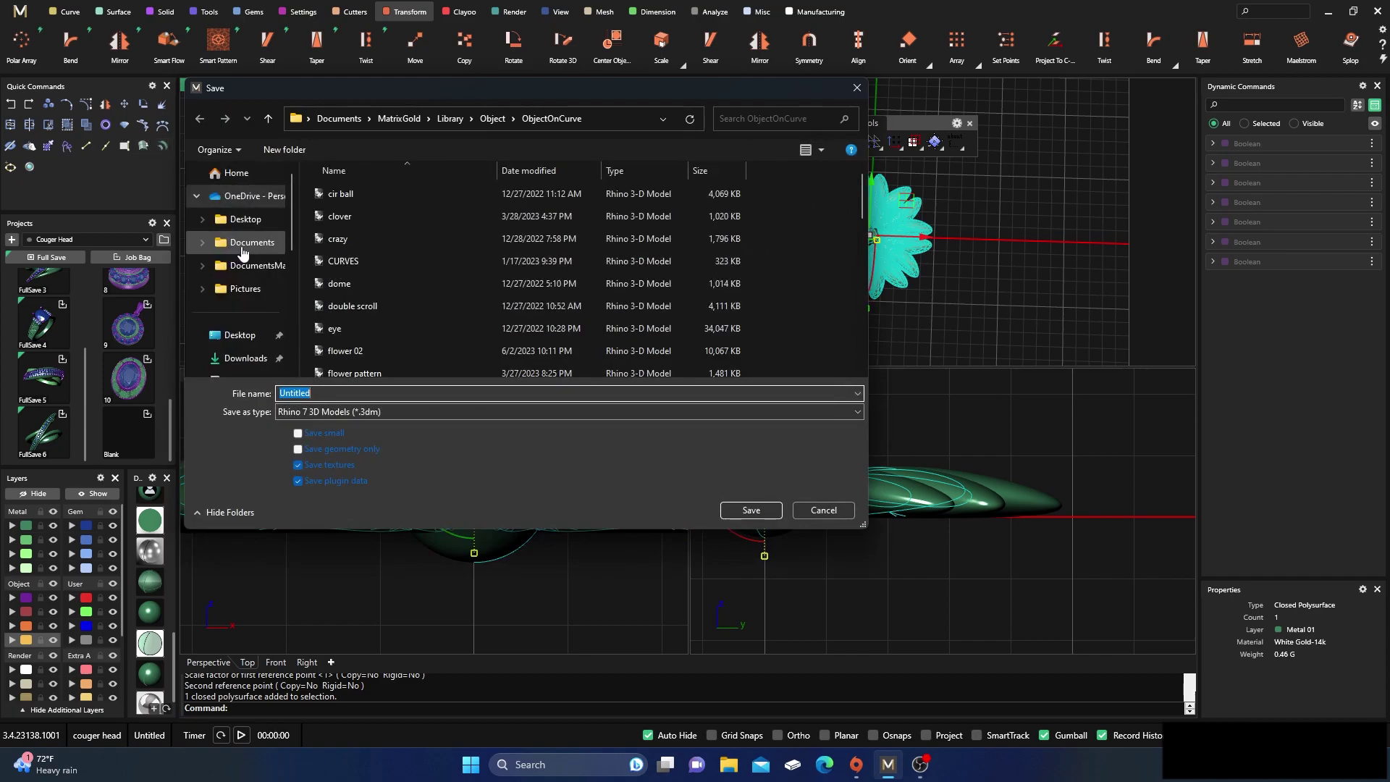
{"action": "left_click", "coordinate": [242, 247]}
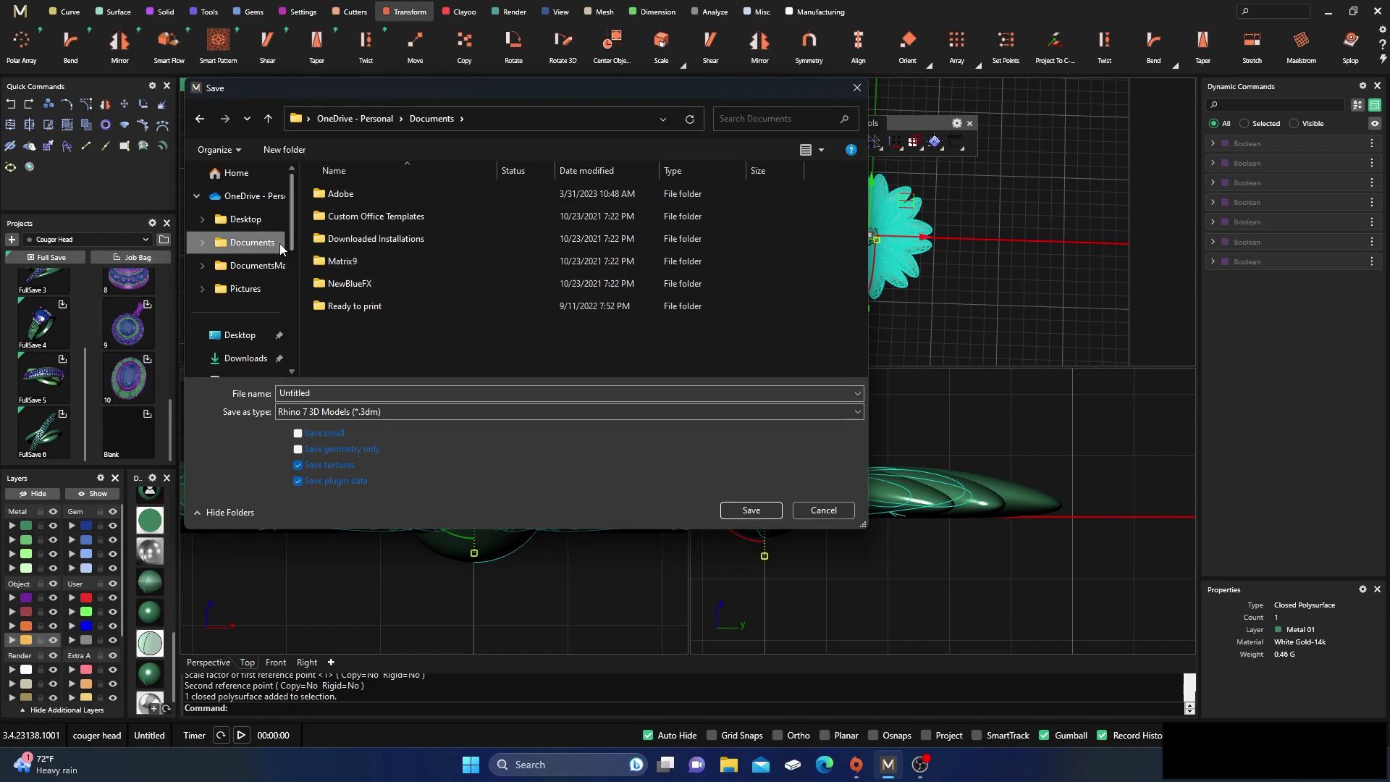
{"action": "scroll", "coordinate": [246, 304], "scroll_direction": "down", "scroll_amount": 2}
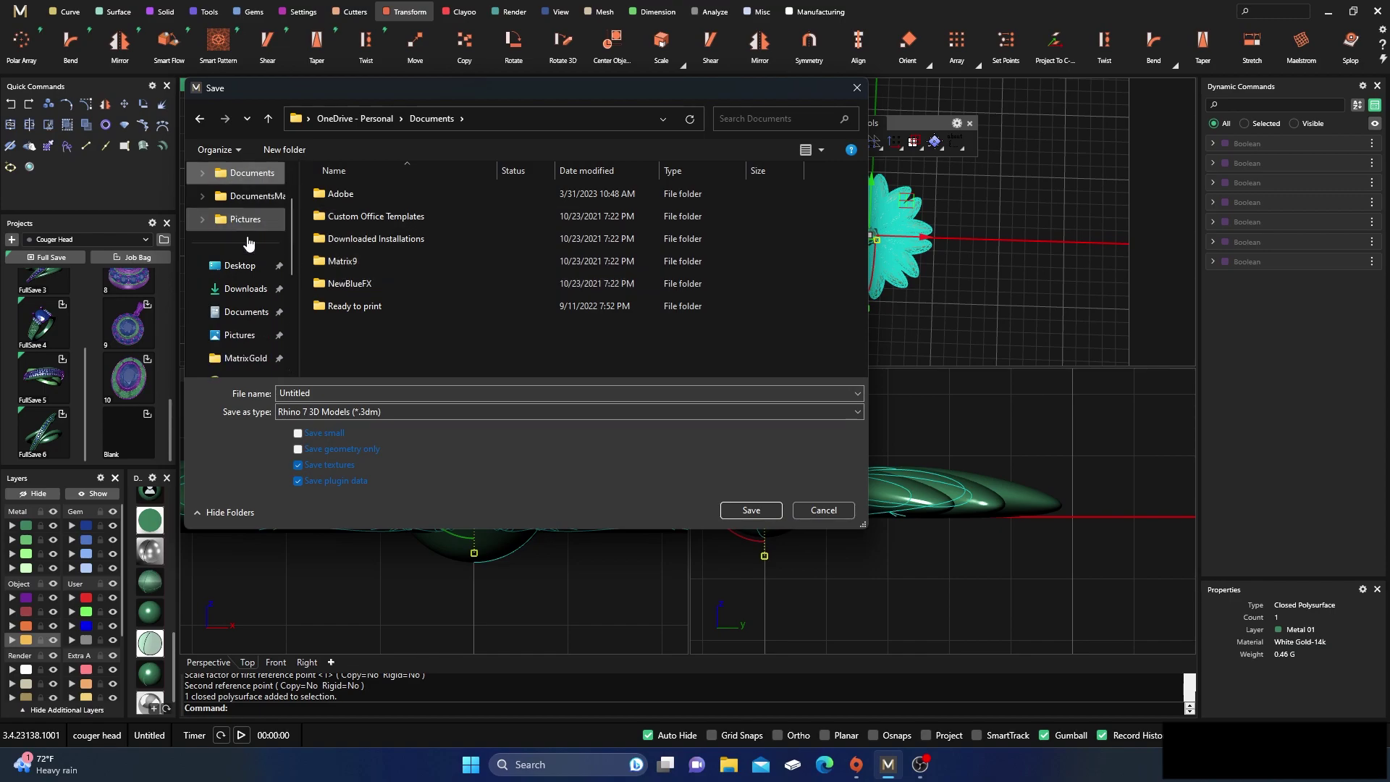
{"action": "left_click", "coordinate": [243, 312]}
{"action": "scroll", "coordinate": [333, 290], "scroll_direction": "down", "scroll_amount": 1}
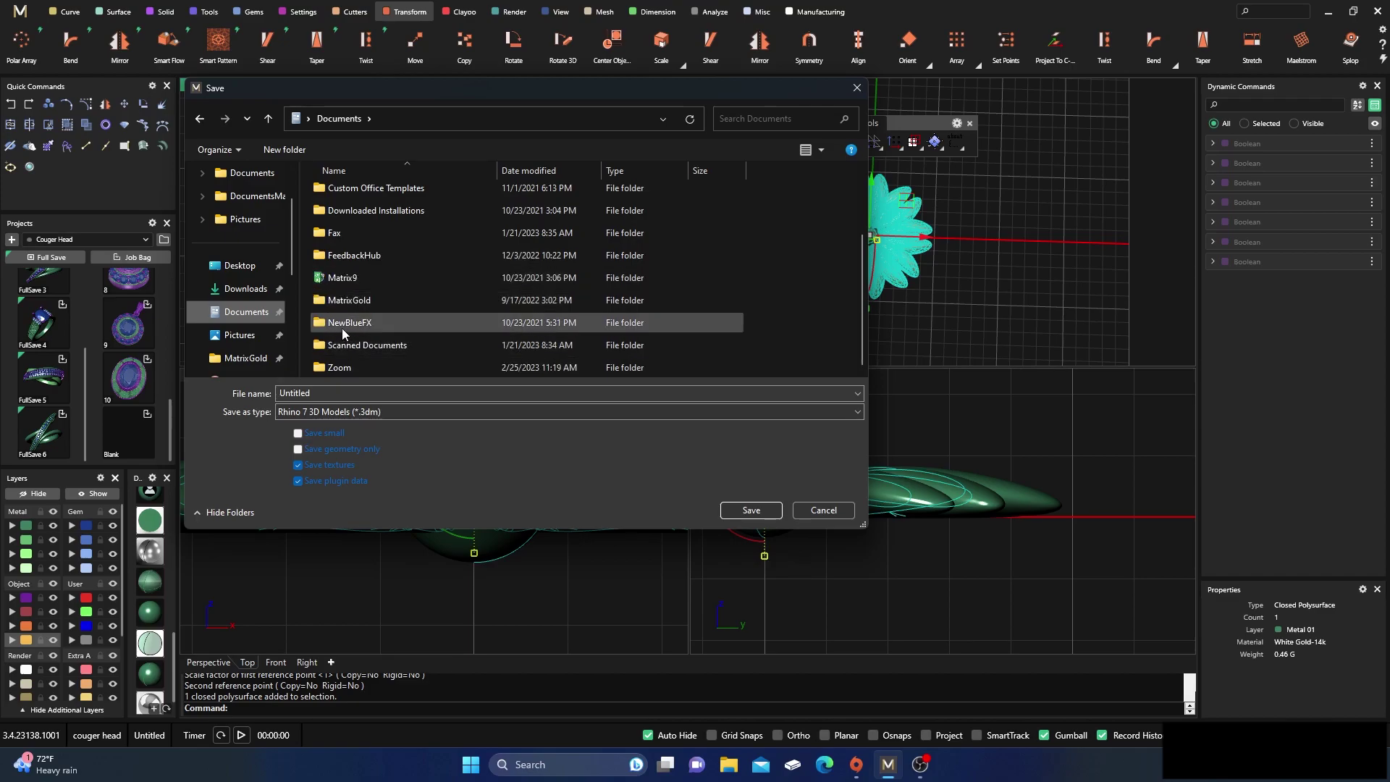
{"action": "double_click", "coordinate": [346, 301]}
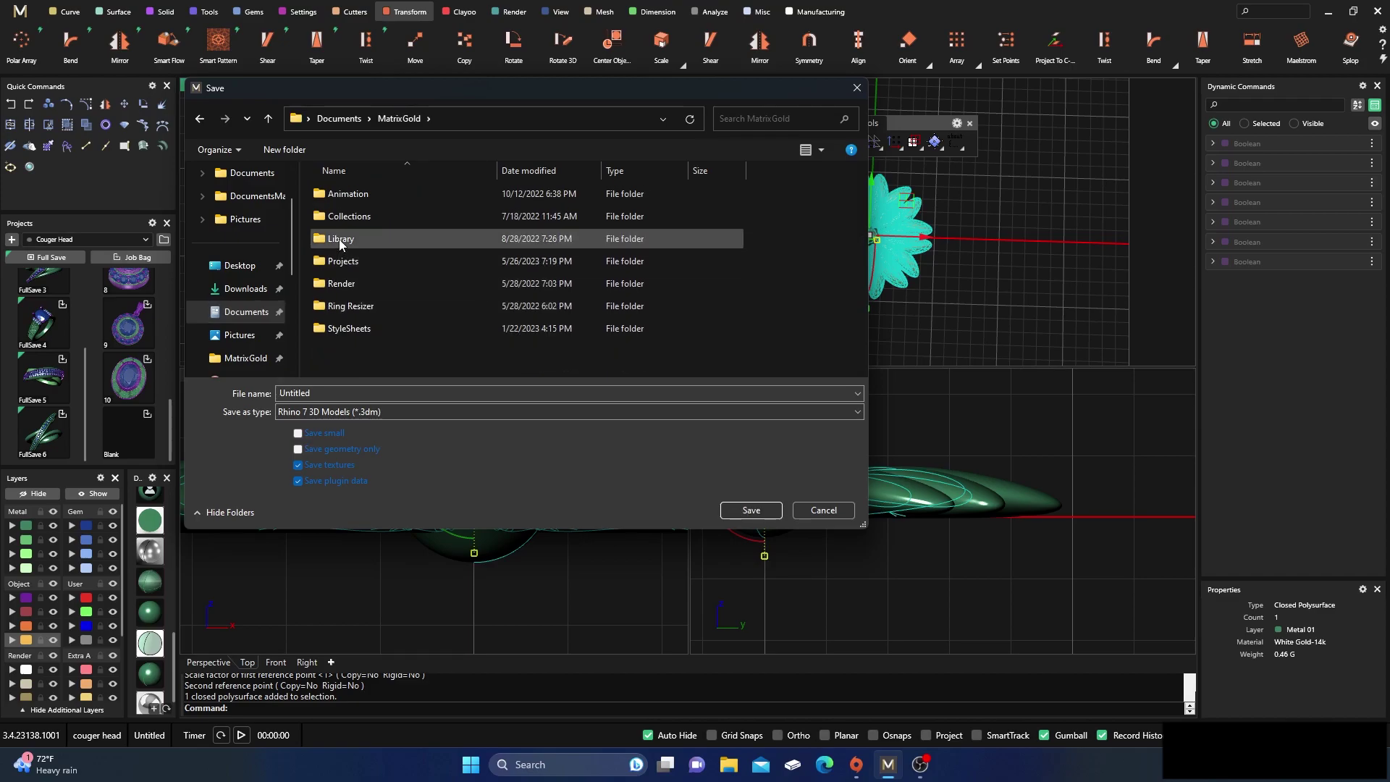
{"action": "double_click", "coordinate": [341, 242]}
{"action": "double_click", "coordinate": [343, 240]}
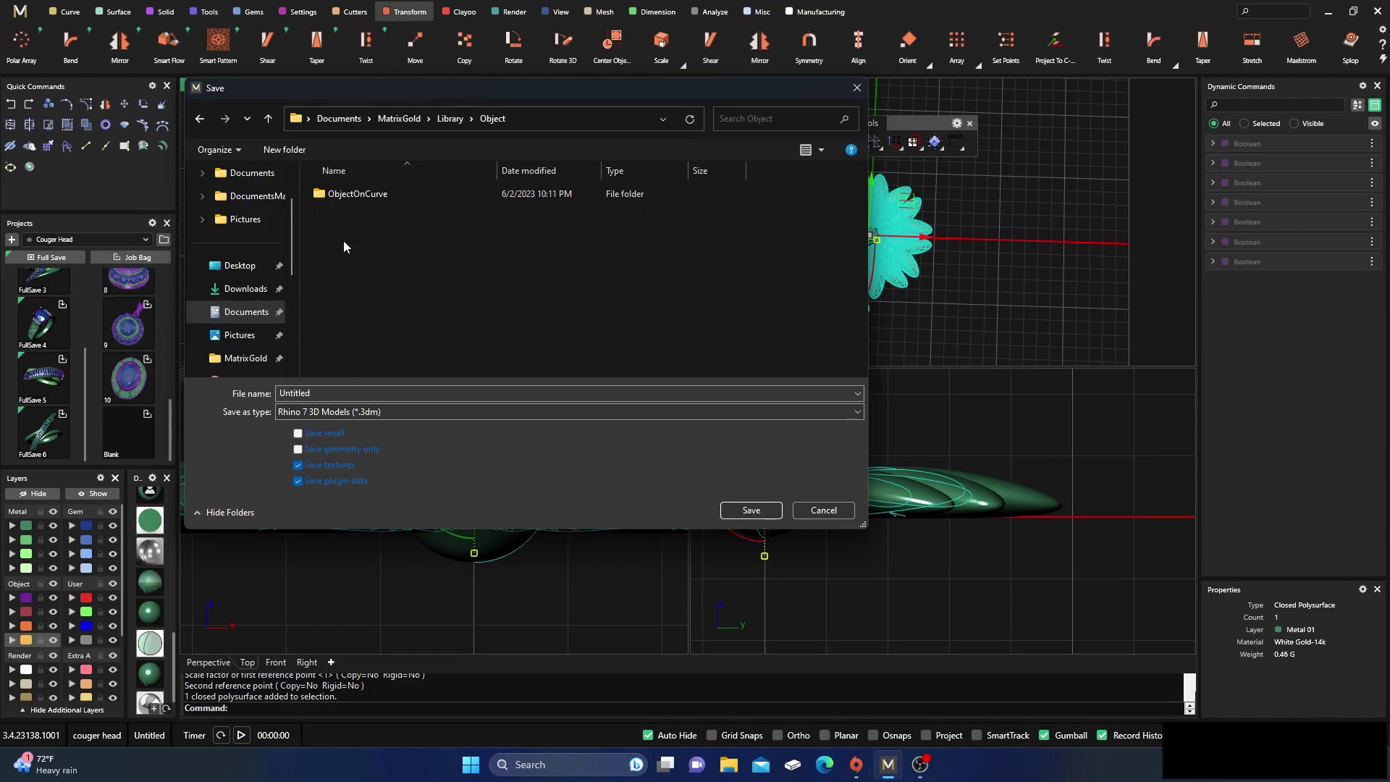
{"action": "double_click", "coordinate": [347, 195]}
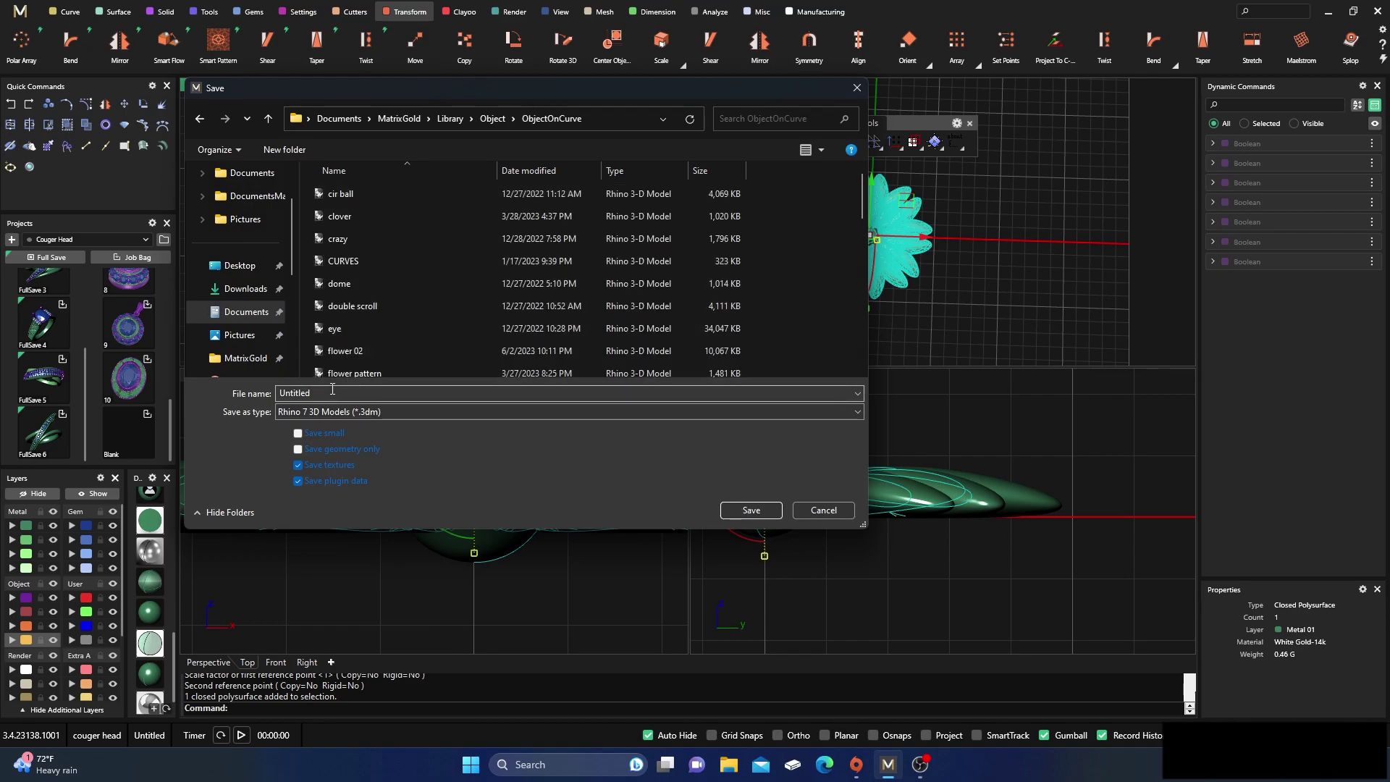
- Name the file aaa and save it as a Rhino 7 3D model in the ObjectOnCurve folder
{"action": "left_click_drag", "start_coordinate": [332, 389], "coordinate": [278, 394]}
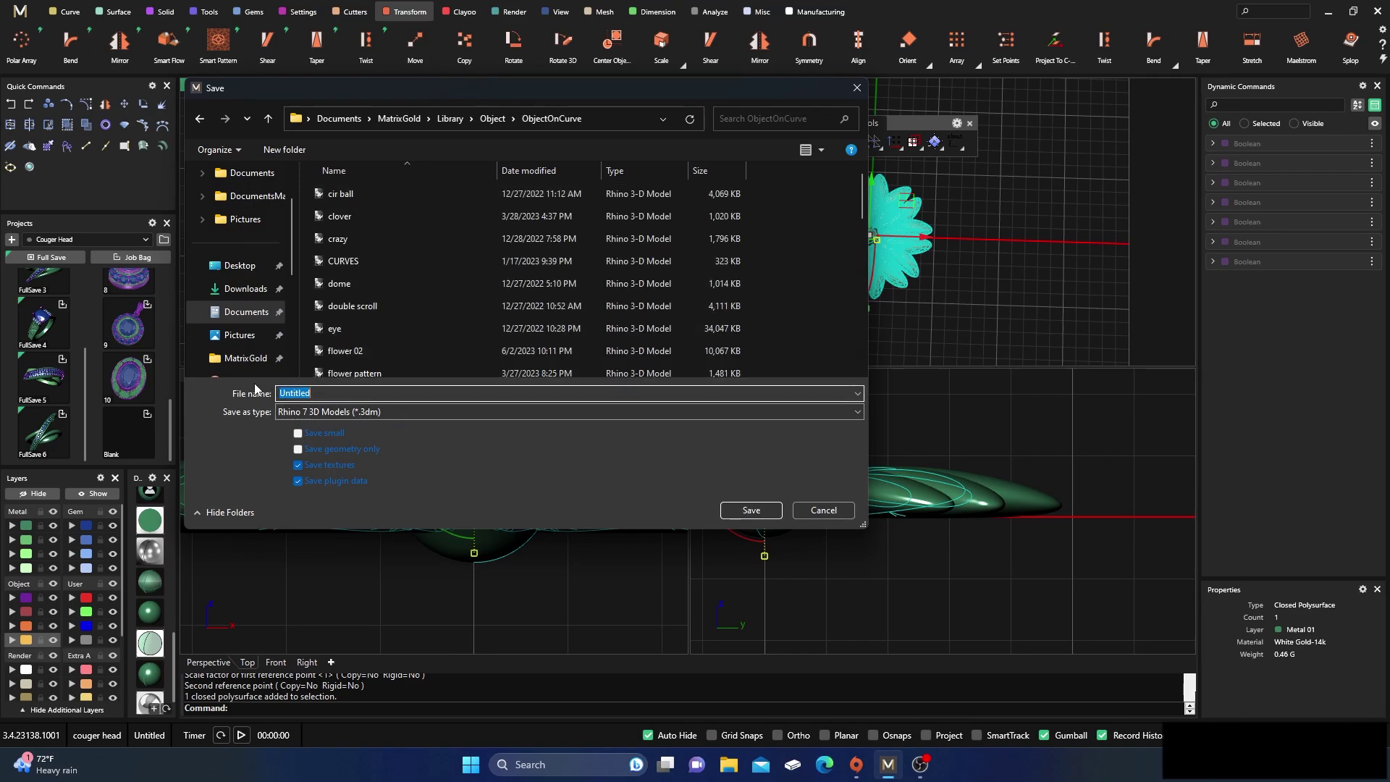
{"action": "type", "text": "a"}
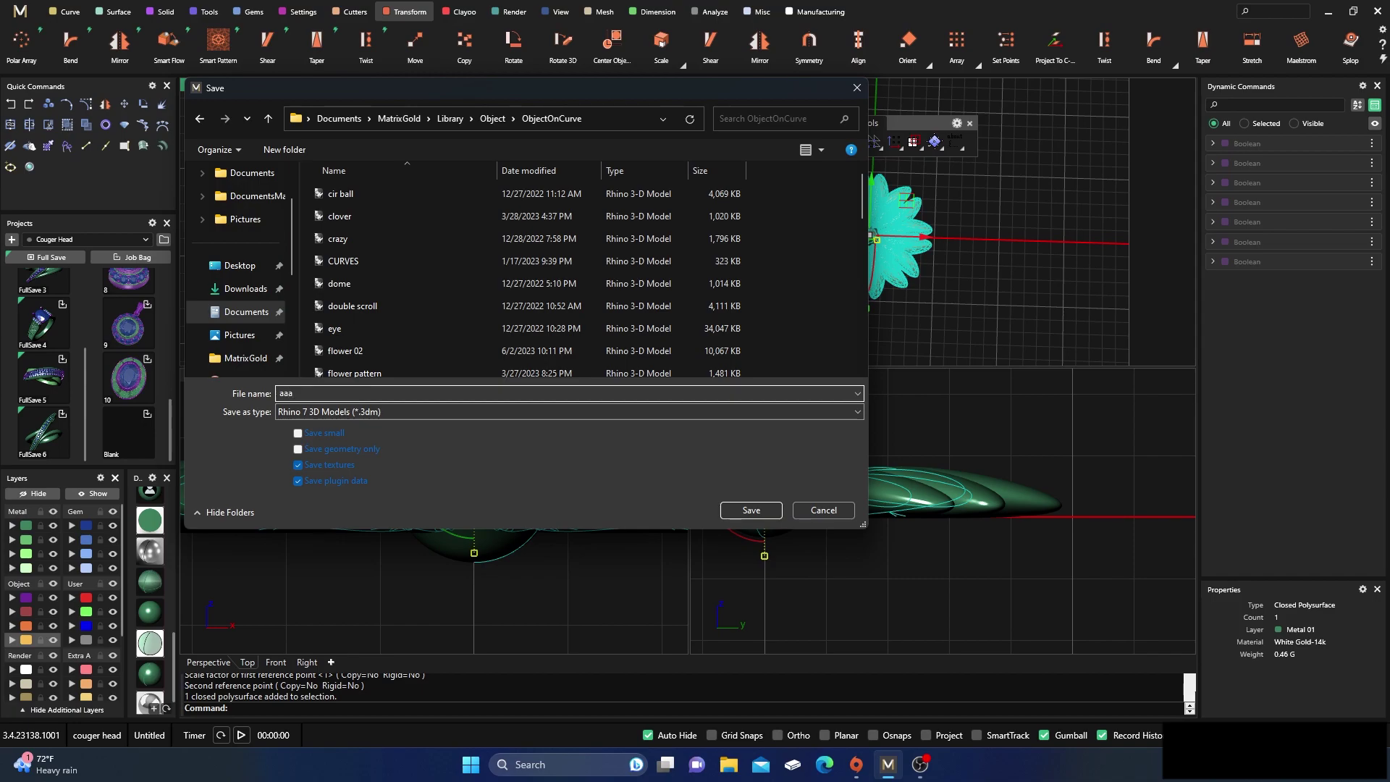
{"action": "type", "text": "aa"}
{"action": "key", "text": "Return"}
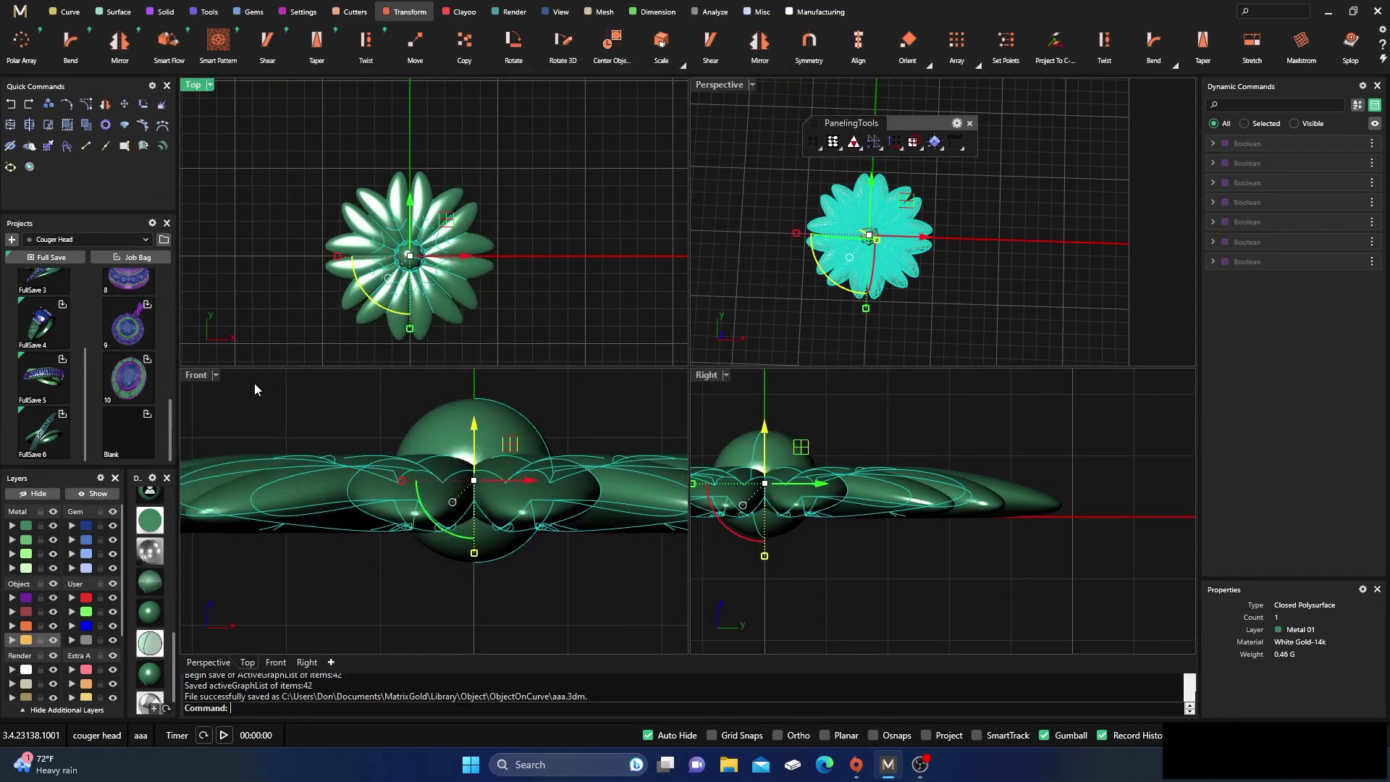
- Draw a horizontal line above the flower in the Top view and give that view a display mode that shows curves
{"action": "left_click", "coordinate": [66, 16]}
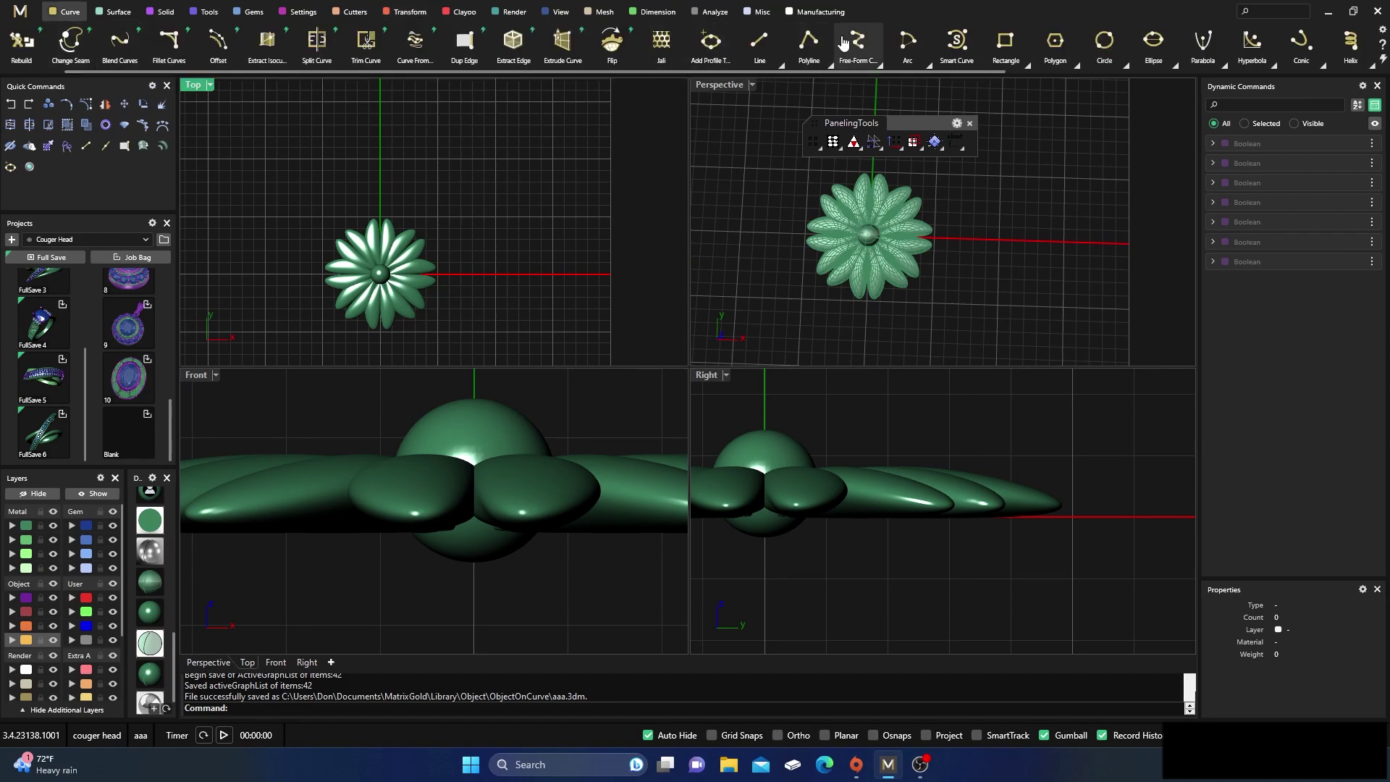
{"action": "left_click", "coordinate": [759, 42]}
{"action": "left_click", "coordinate": [317, 141]}
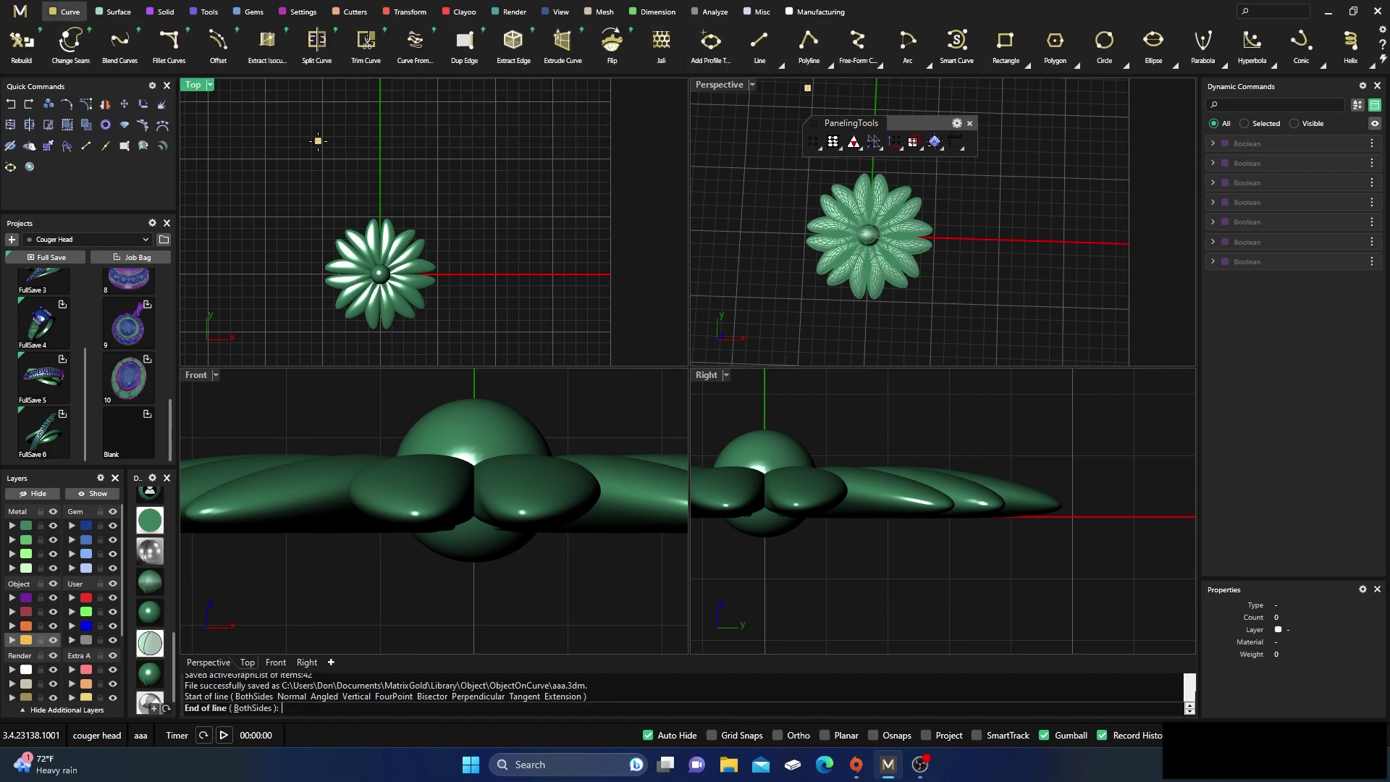
{"action": "left_click", "coordinate": [457, 140]}
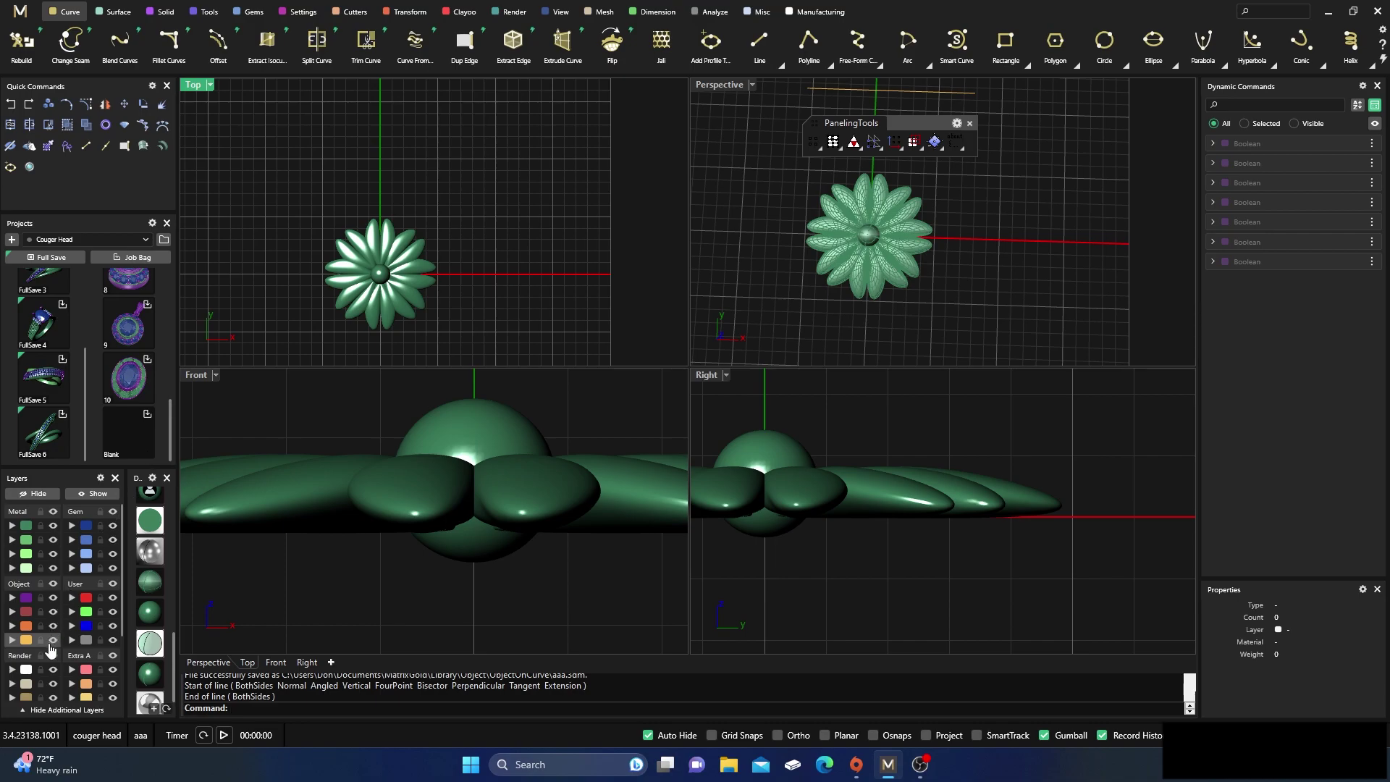
{"action": "left_click", "coordinate": [152, 592]}
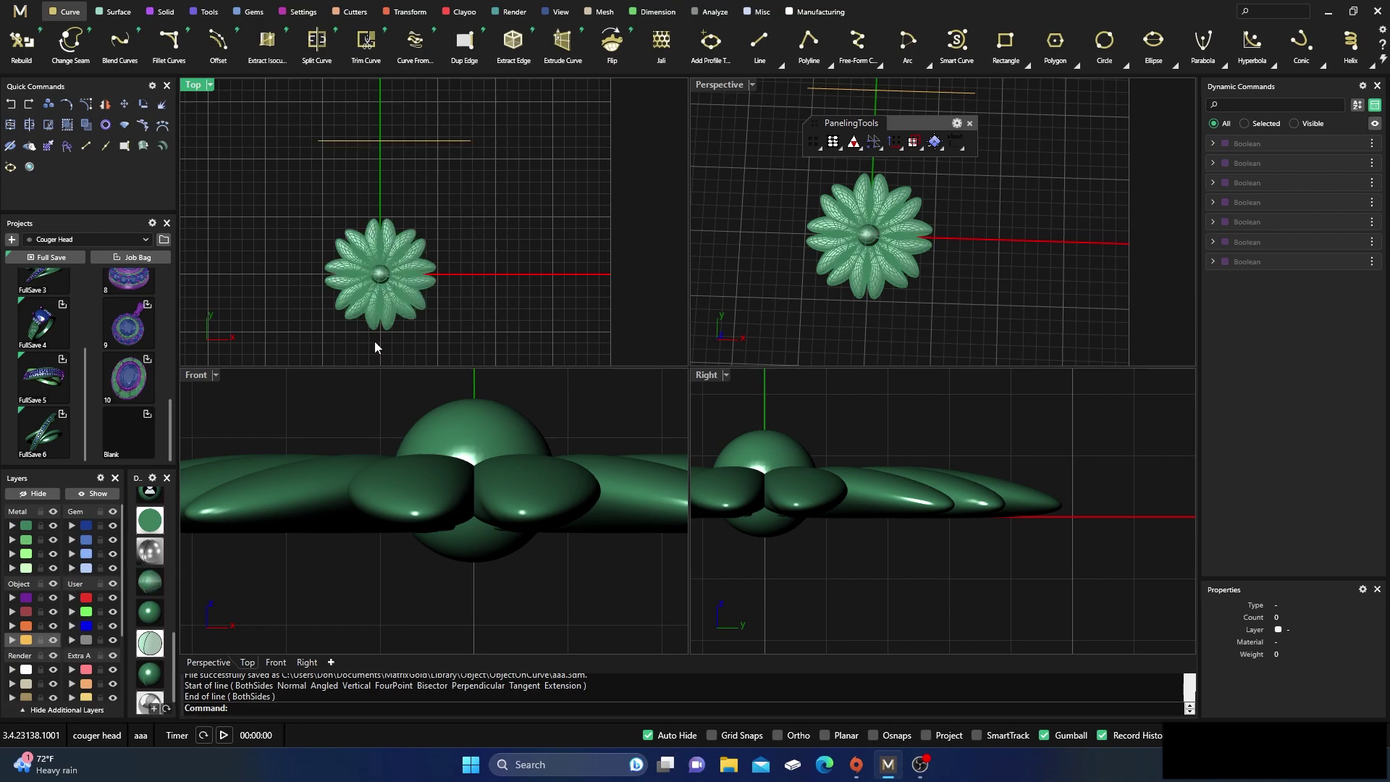
- Start Object On Curve on the new line and load the aaa flower from the ObjectOnCurve library
{"action": "left_click", "coordinate": [393, 141]}
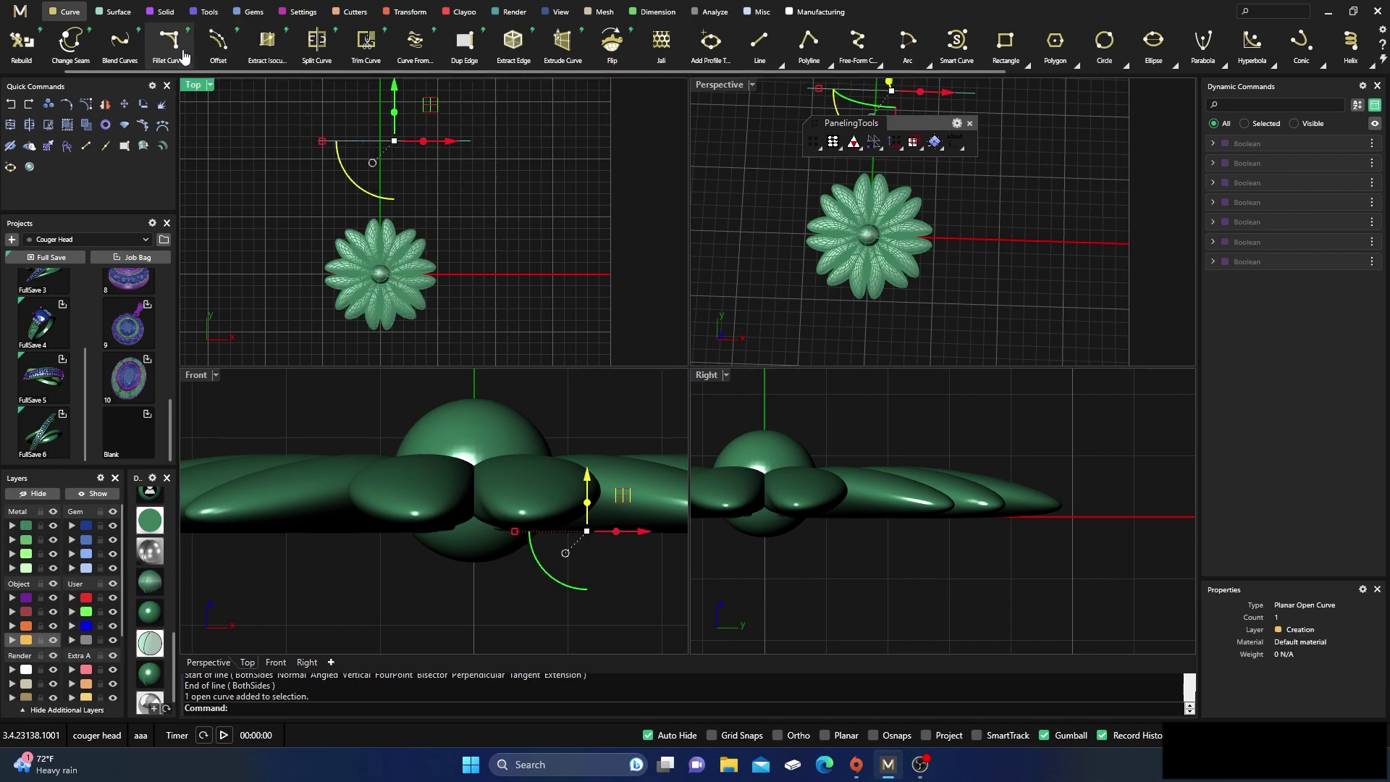
{"action": "left_click", "coordinate": [164, 12]}
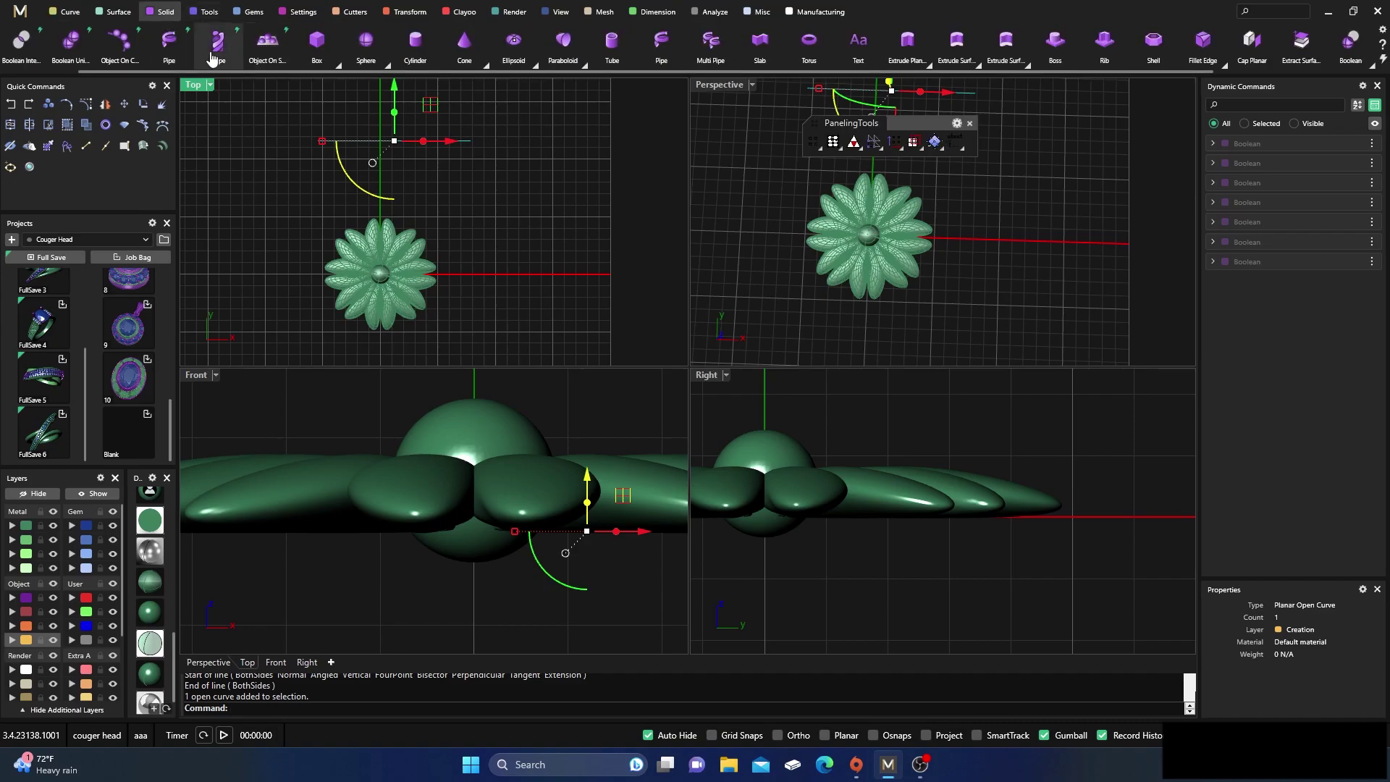
{"action": "left_click", "coordinate": [120, 43]}
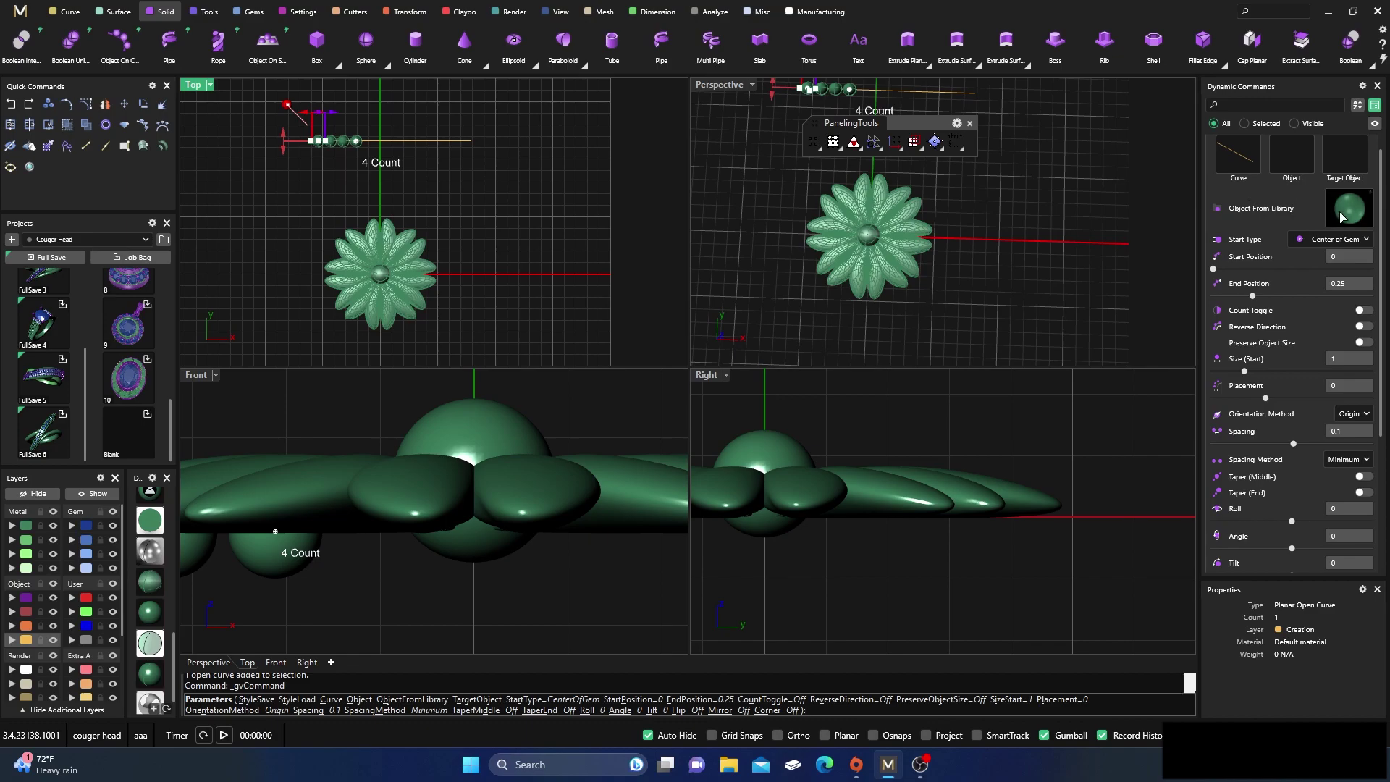
{"action": "left_click", "coordinate": [1343, 216]}
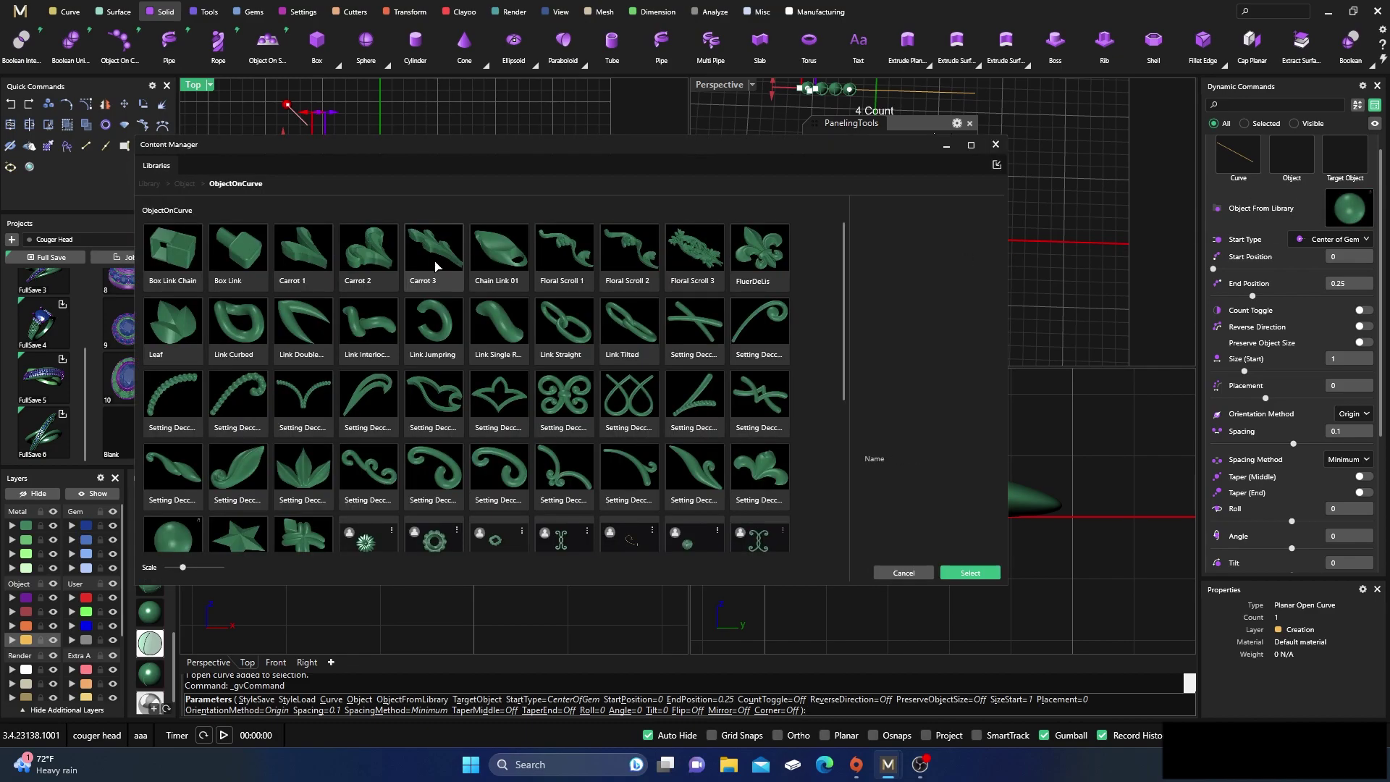
{"action": "scroll", "coordinate": [370, 359], "scroll_direction": "down", "scroll_amount": 1}
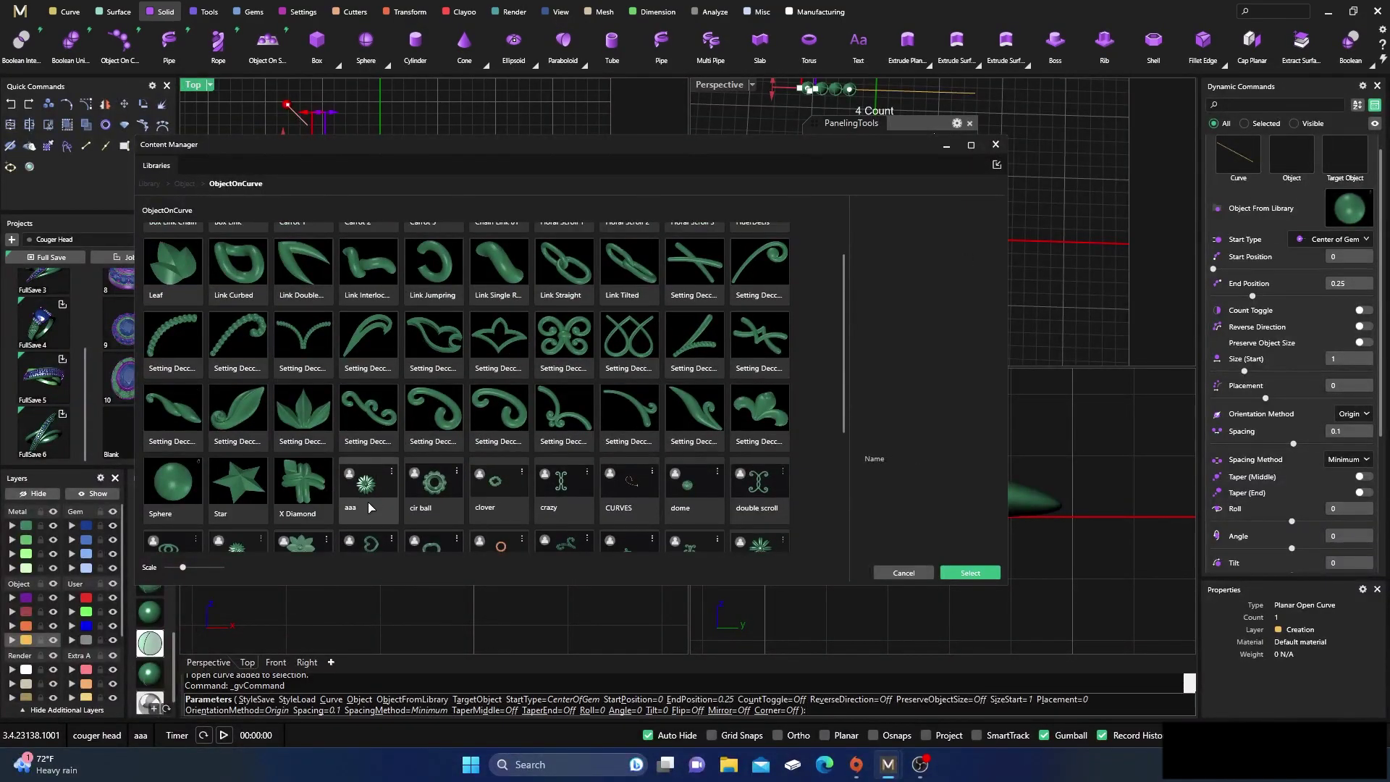
{"action": "left_click", "coordinate": [364, 492]}
{"action": "left_click", "coordinate": [971, 572]}
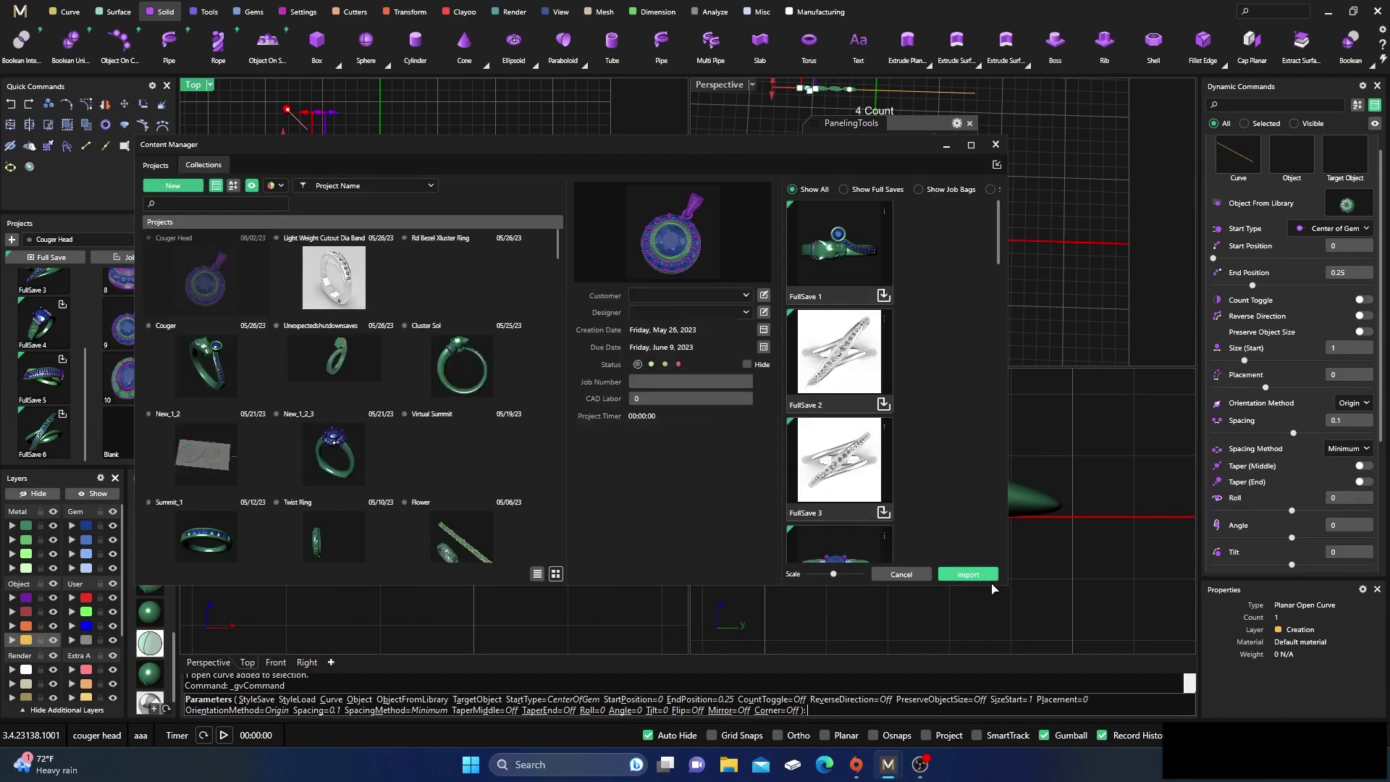
{"action": "left_click", "coordinate": [996, 144]}
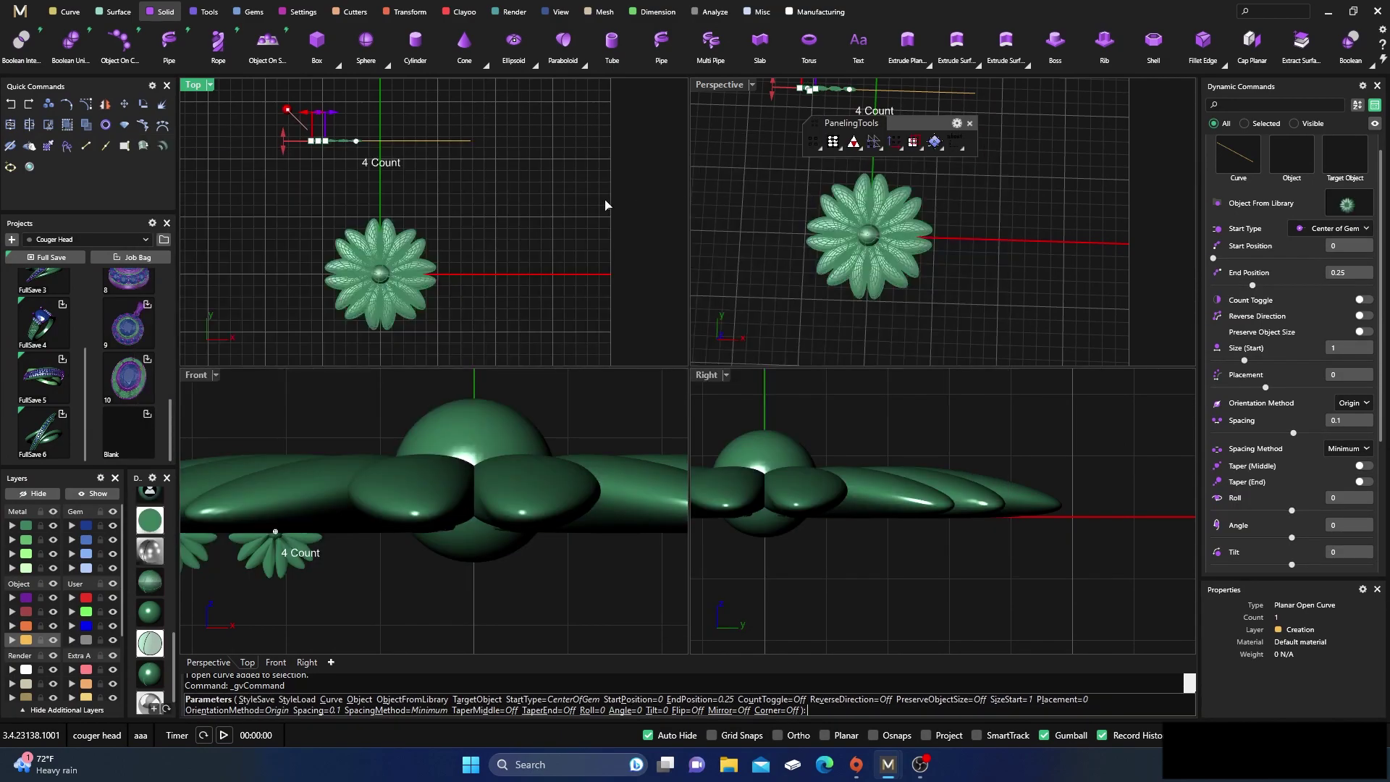
- Set the Orientation Method to Down and extend the flower row along the line to an End Position of about 0.419
{"action": "left_click", "coordinate": [1354, 403]}
{"action": "left_click", "coordinate": [1349, 452]}
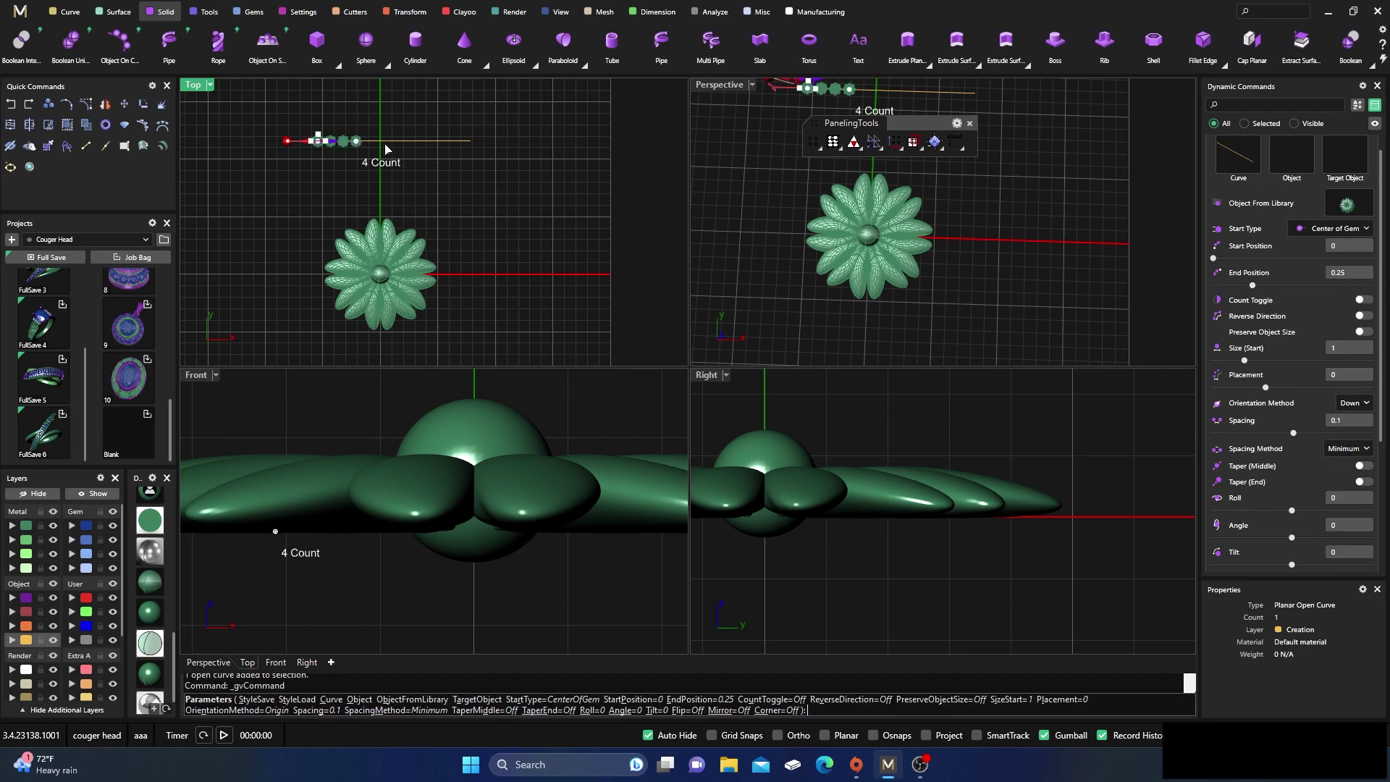
{"action": "scroll", "coordinate": [297, 126], "scroll_direction": "up", "scroll_amount": 6}
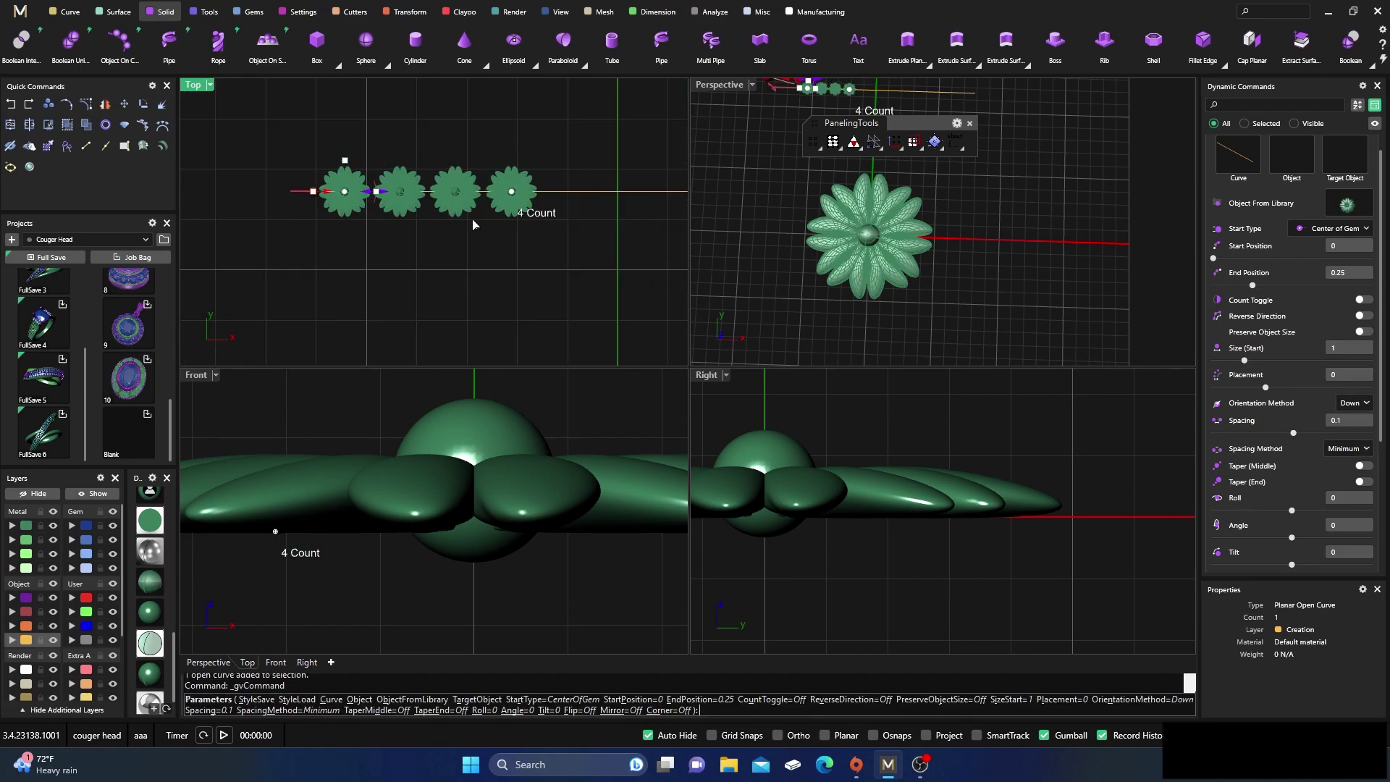
{"action": "left_click_drag", "start_coordinate": [512, 191], "coordinate": [624, 191]}
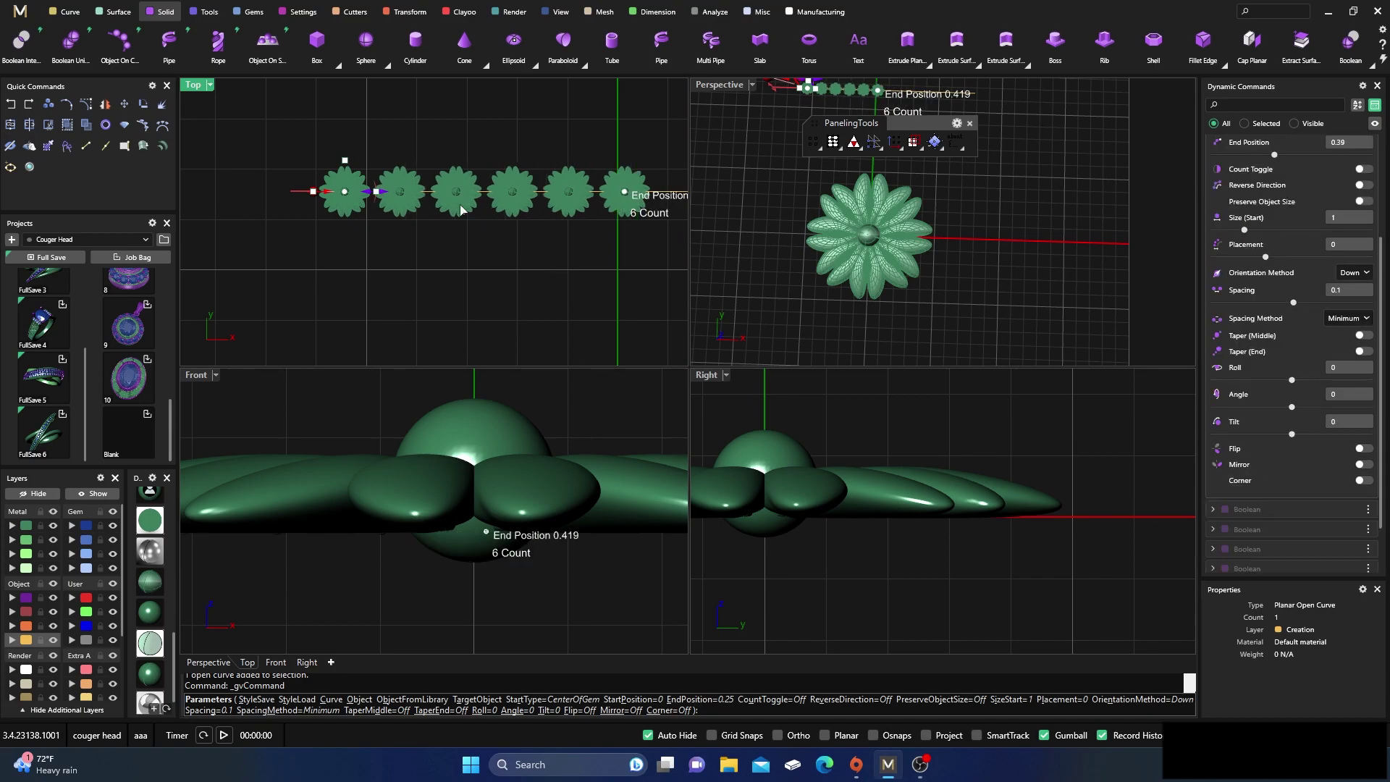
- Enlarge the flowers on the line to a start size of about 2.96 and finish Object On Curve
{"action": "left_click_drag", "start_coordinate": [276, 196], "coordinate": [251, 191]}
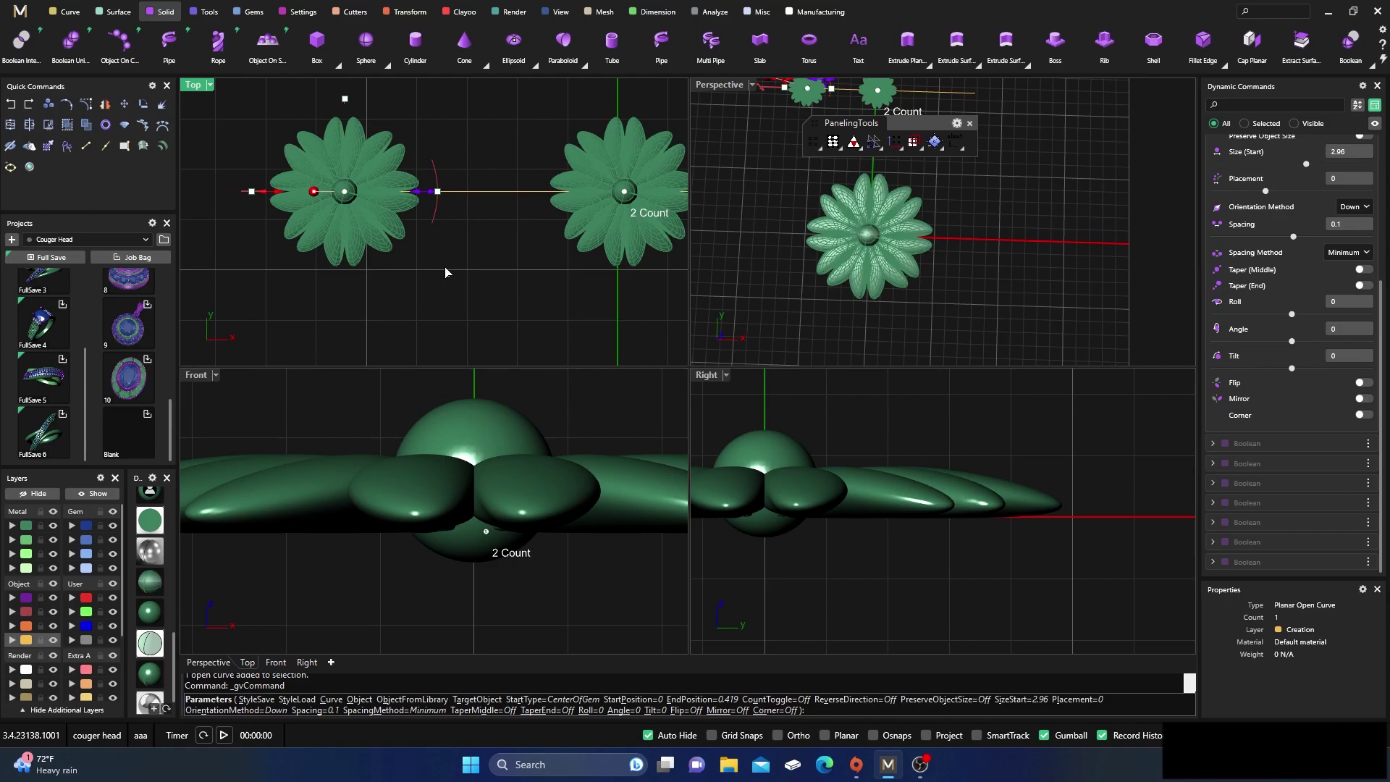
{"action": "scroll", "coordinate": [445, 272], "scroll_direction": "down", "scroll_amount": 3}
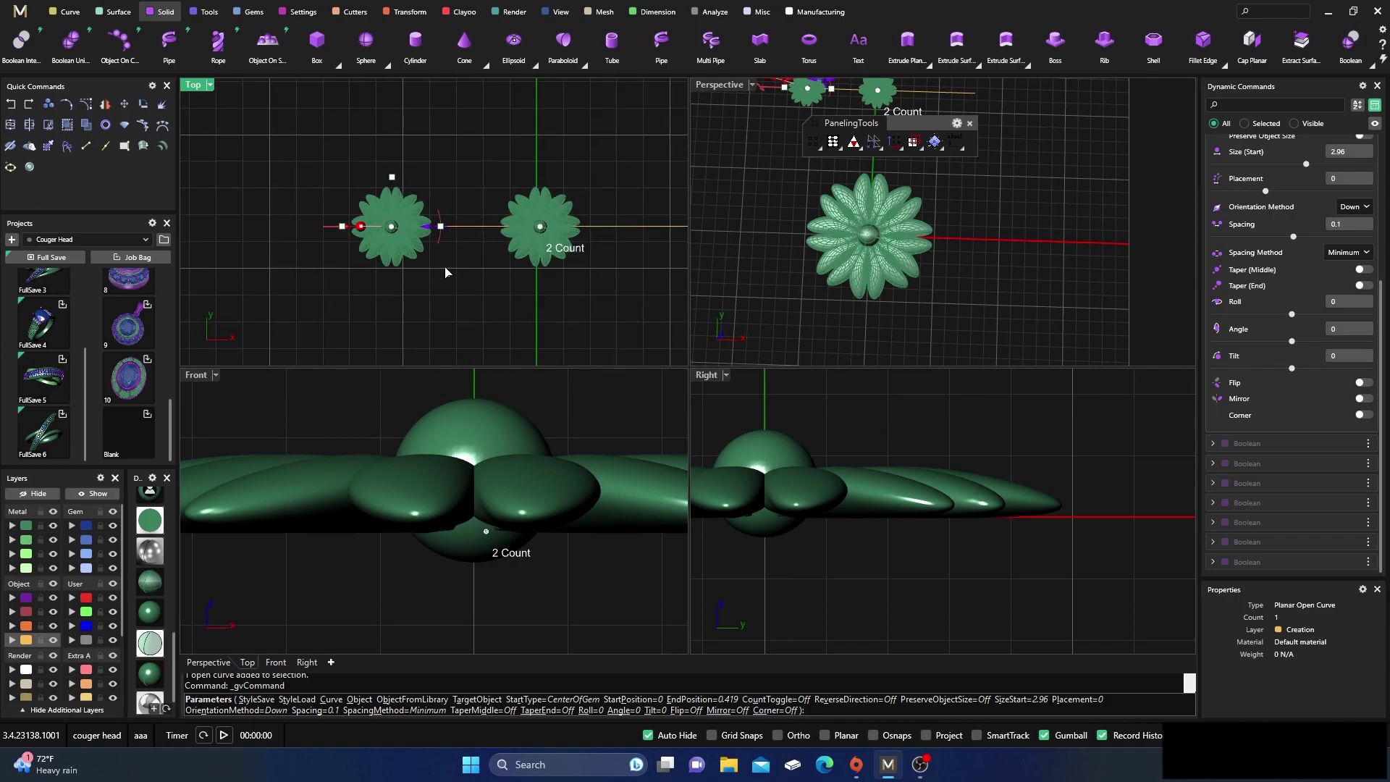
{"action": "key", "text": "Return"}
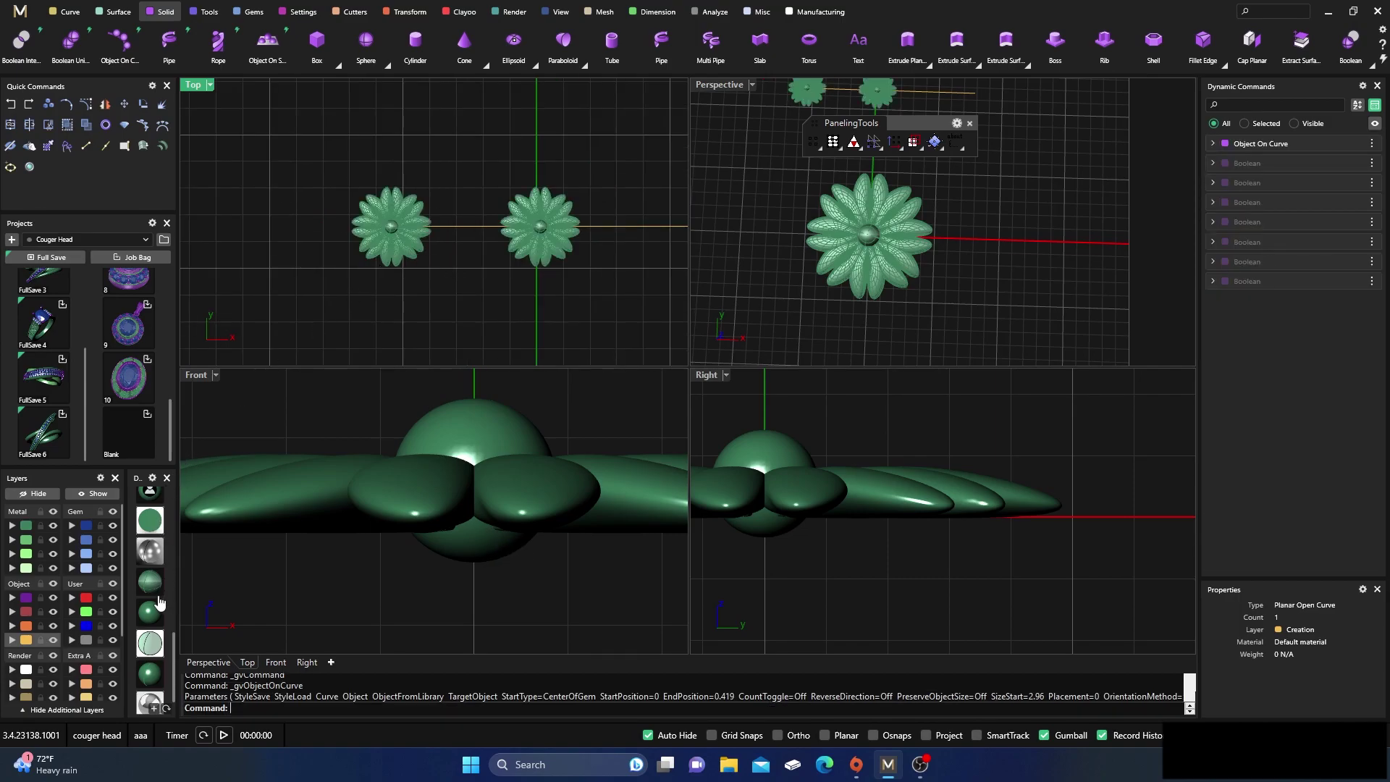
- Maximize the Perspective view and examine the flowers placed on the line alongside the original flower from several angles
{"action": "double_click", "coordinate": [717, 85]}
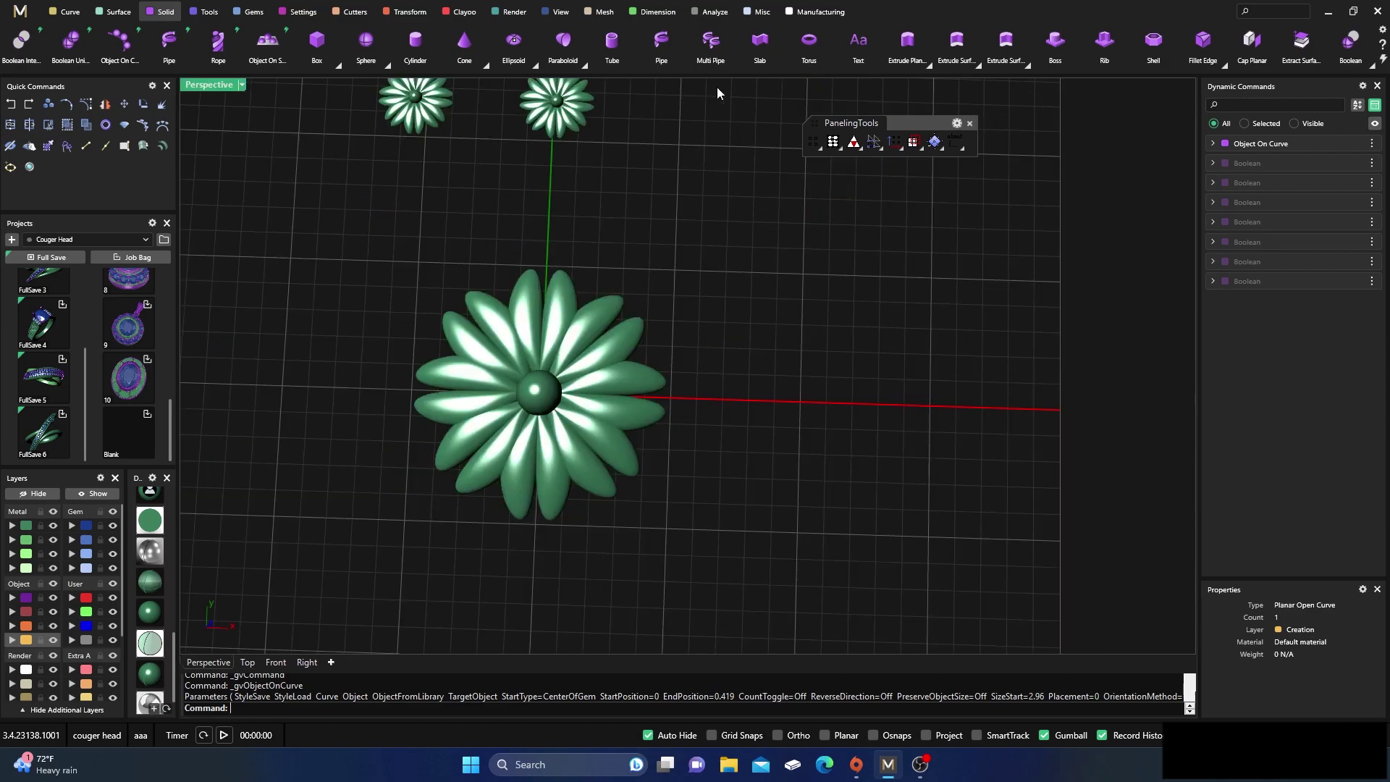
{"action": "right_click_drag", "start_coordinate": [729, 286], "coordinate": [684, 170]}
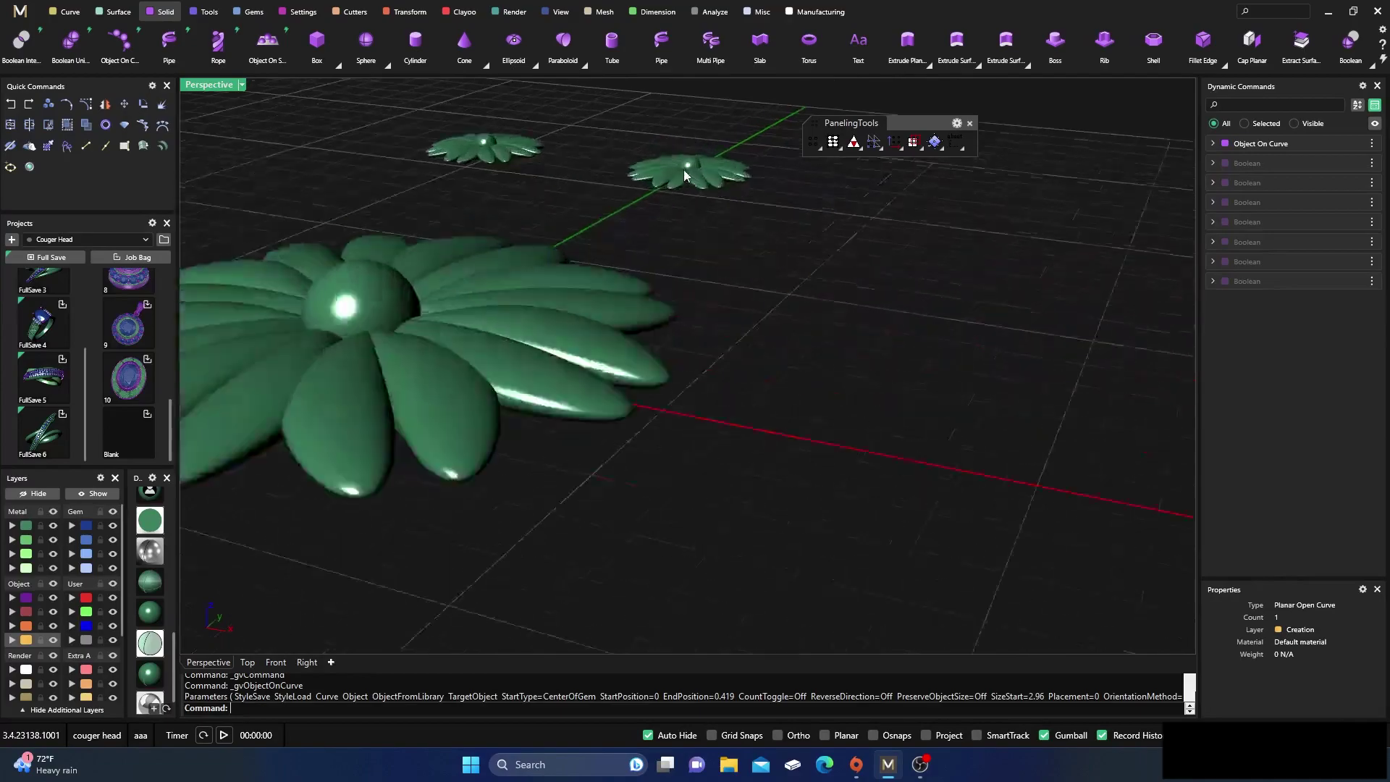
{"action": "scroll", "coordinate": [686, 169], "scroll_direction": "up", "scroll_amount": 4}
{"action": "scroll", "coordinate": [690, 177], "scroll_direction": "down", "scroll_amount": 4}
{"action": "scroll", "coordinate": [706, 273], "scroll_direction": "up", "scroll_amount": 3}
{"action": "scroll", "coordinate": [706, 273], "scroll_direction": "down", "scroll_amount": 4}
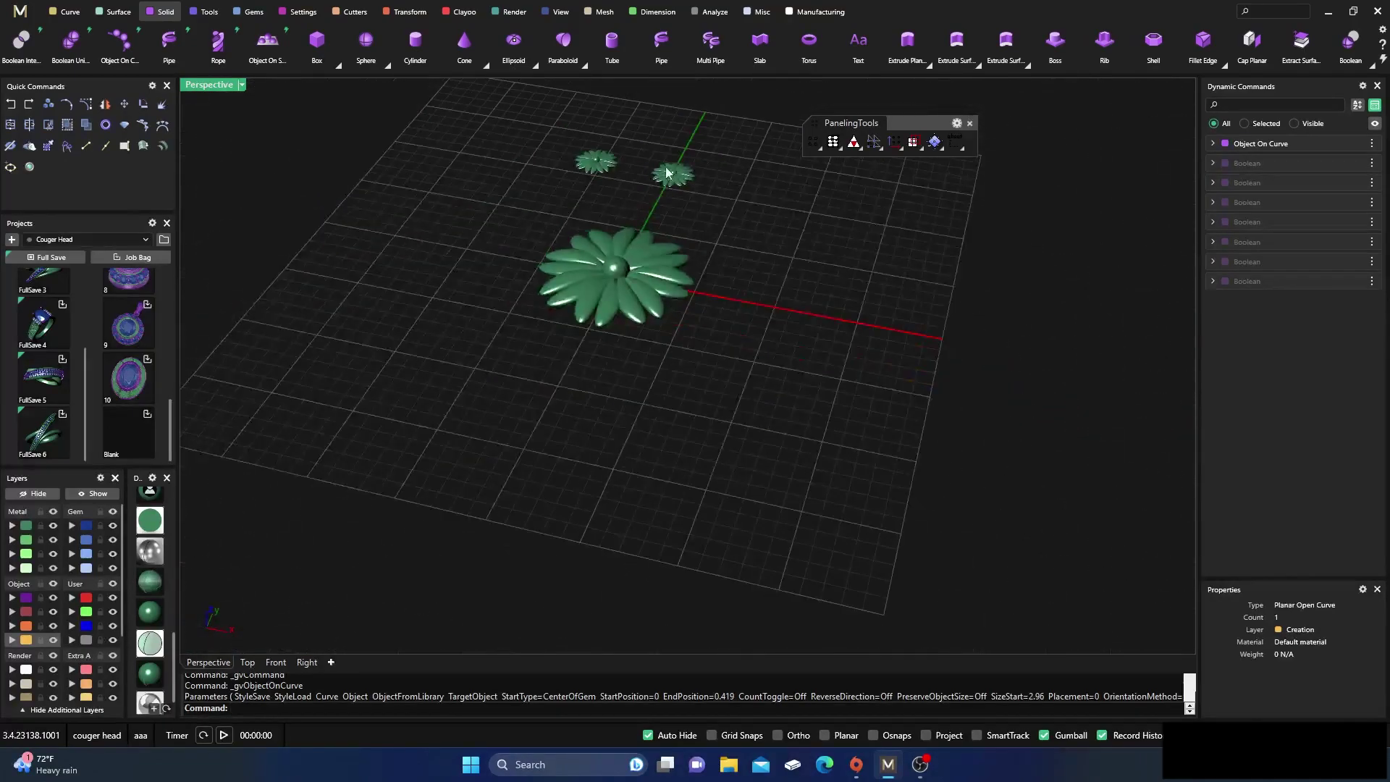
{"action": "scroll", "coordinate": [654, 130], "scroll_direction": "up", "scroll_amount": 4}
{"action": "right_click_drag", "start_coordinate": [654, 130], "coordinate": [572, 260]}
{"action": "scroll", "coordinate": [707, 228], "scroll_direction": "down", "scroll_amount": 3}
{"action": "scroll", "coordinate": [661, 441], "scroll_direction": "up", "scroll_amount": 3}
{"action": "scroll", "coordinate": [569, 269], "scroll_direction": "down", "scroll_amount": 3}
{"action": "scroll", "coordinate": [557, 239], "scroll_direction": "up", "scroll_amount": 4}
{"action": "right_click_drag", "start_coordinate": [545, 191], "coordinate": [558, 228]}
{"action": "scroll", "coordinate": [592, 273], "scroll_direction": "down", "scroll_amount": 2}
{"action": "scroll", "coordinate": [562, 226], "scroll_direction": "up", "scroll_amount": 2}
{"action": "scroll", "coordinate": [562, 228], "scroll_direction": "down", "scroll_amount": 1}
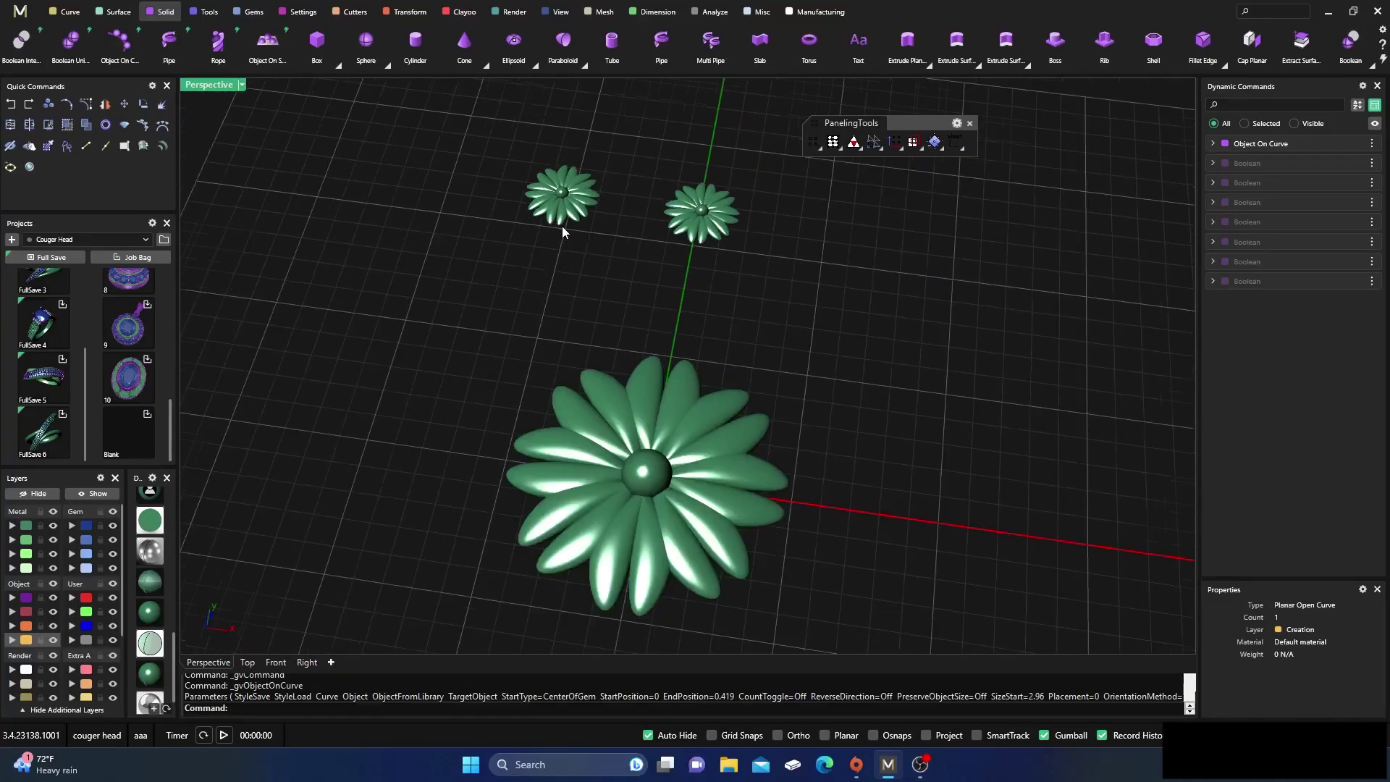